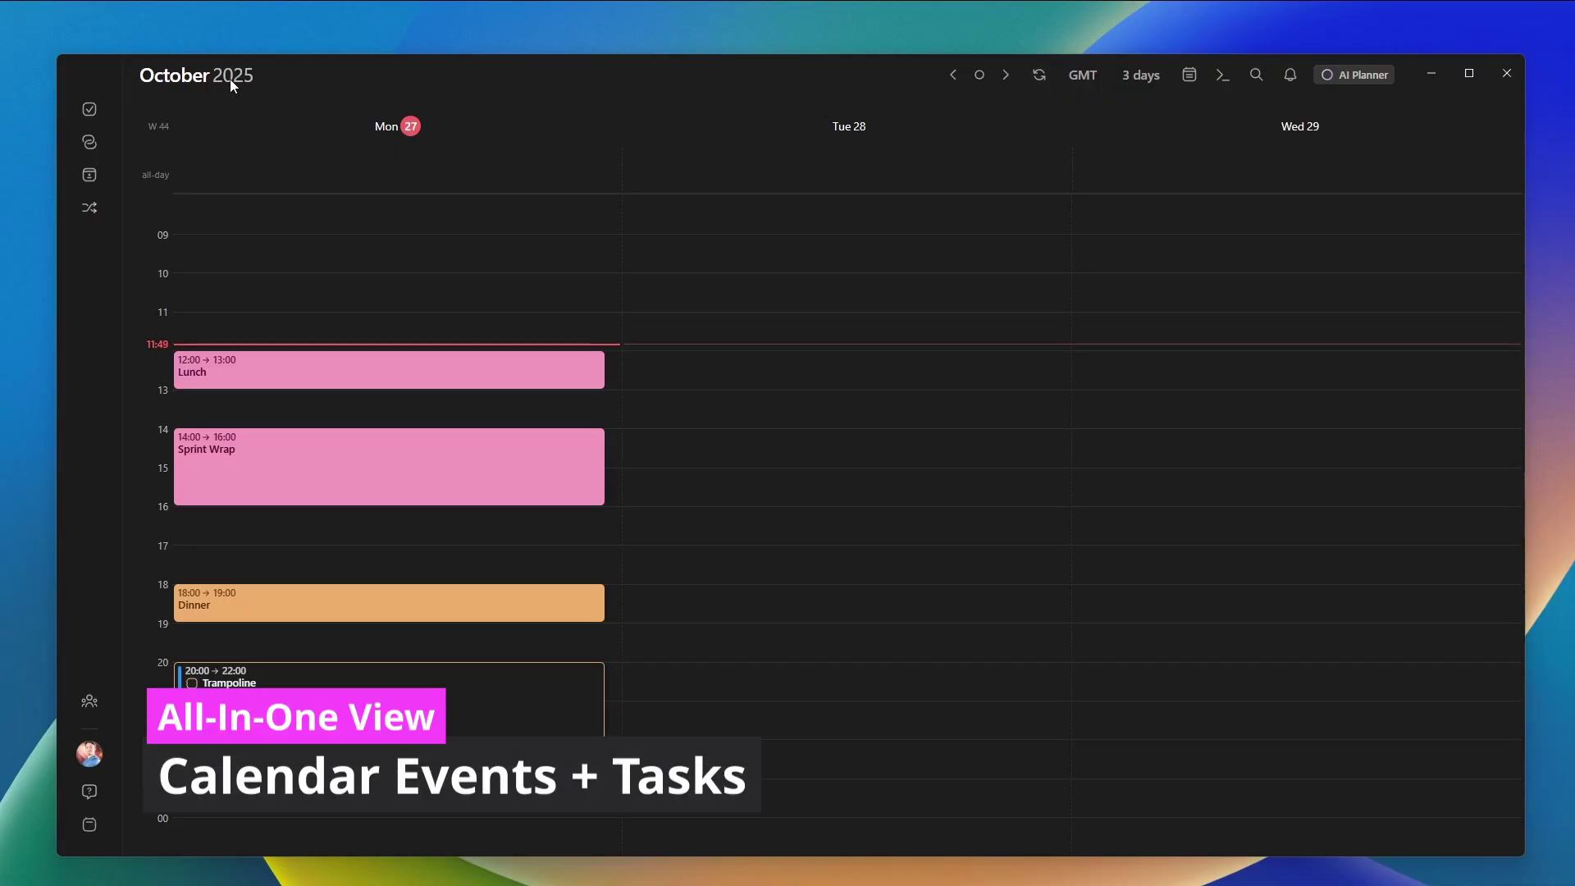
Switch the calendar through the day and two-week layouts to the week layout, and show the task list beside it.
key("w")
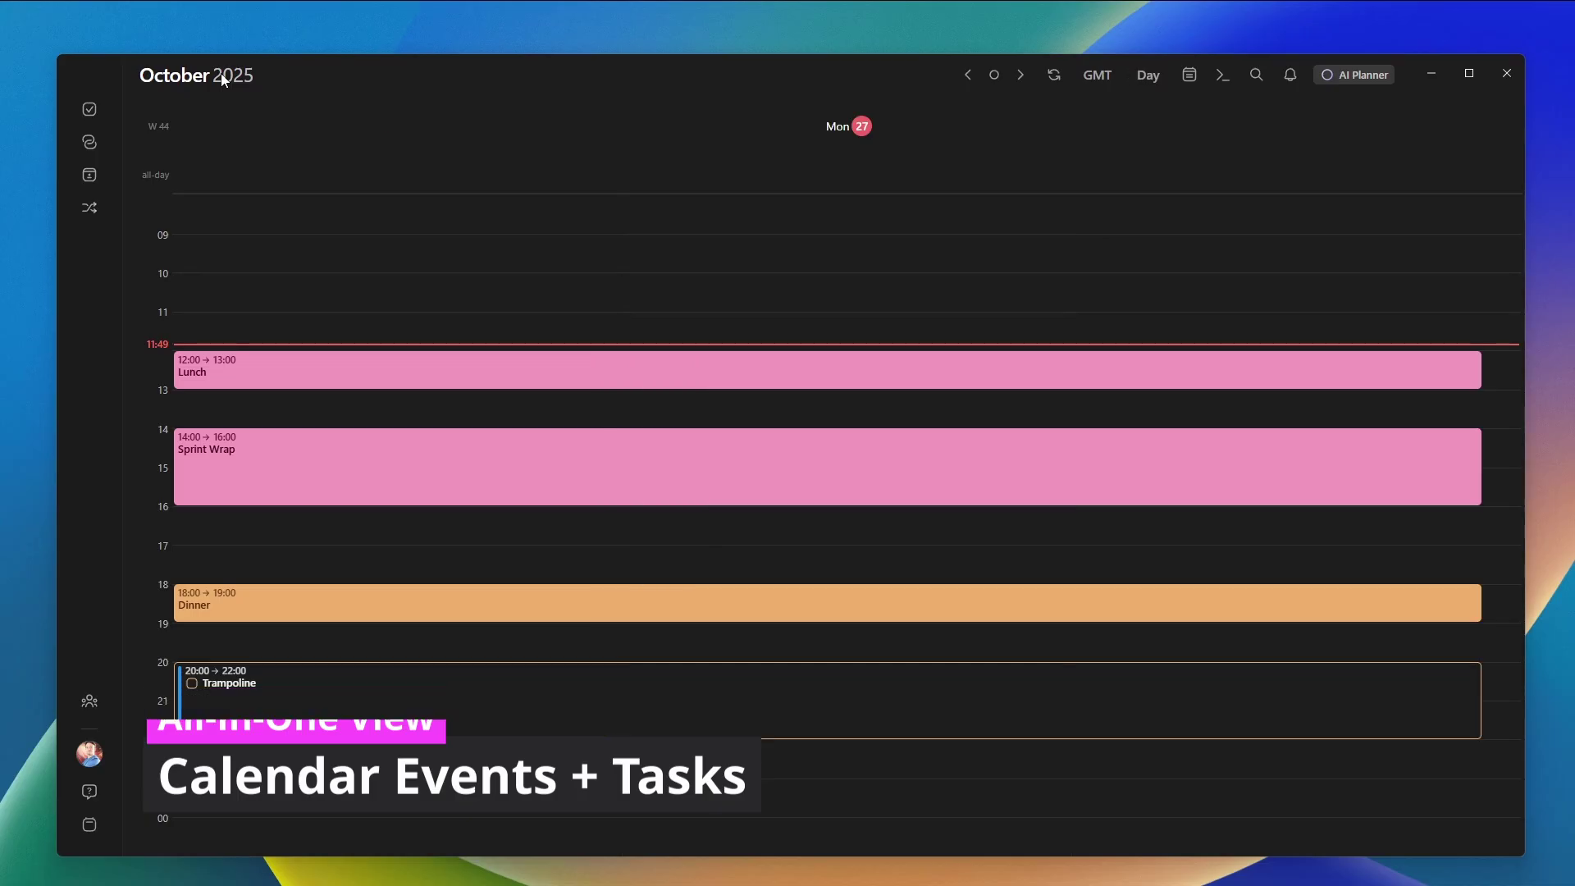
key("w")
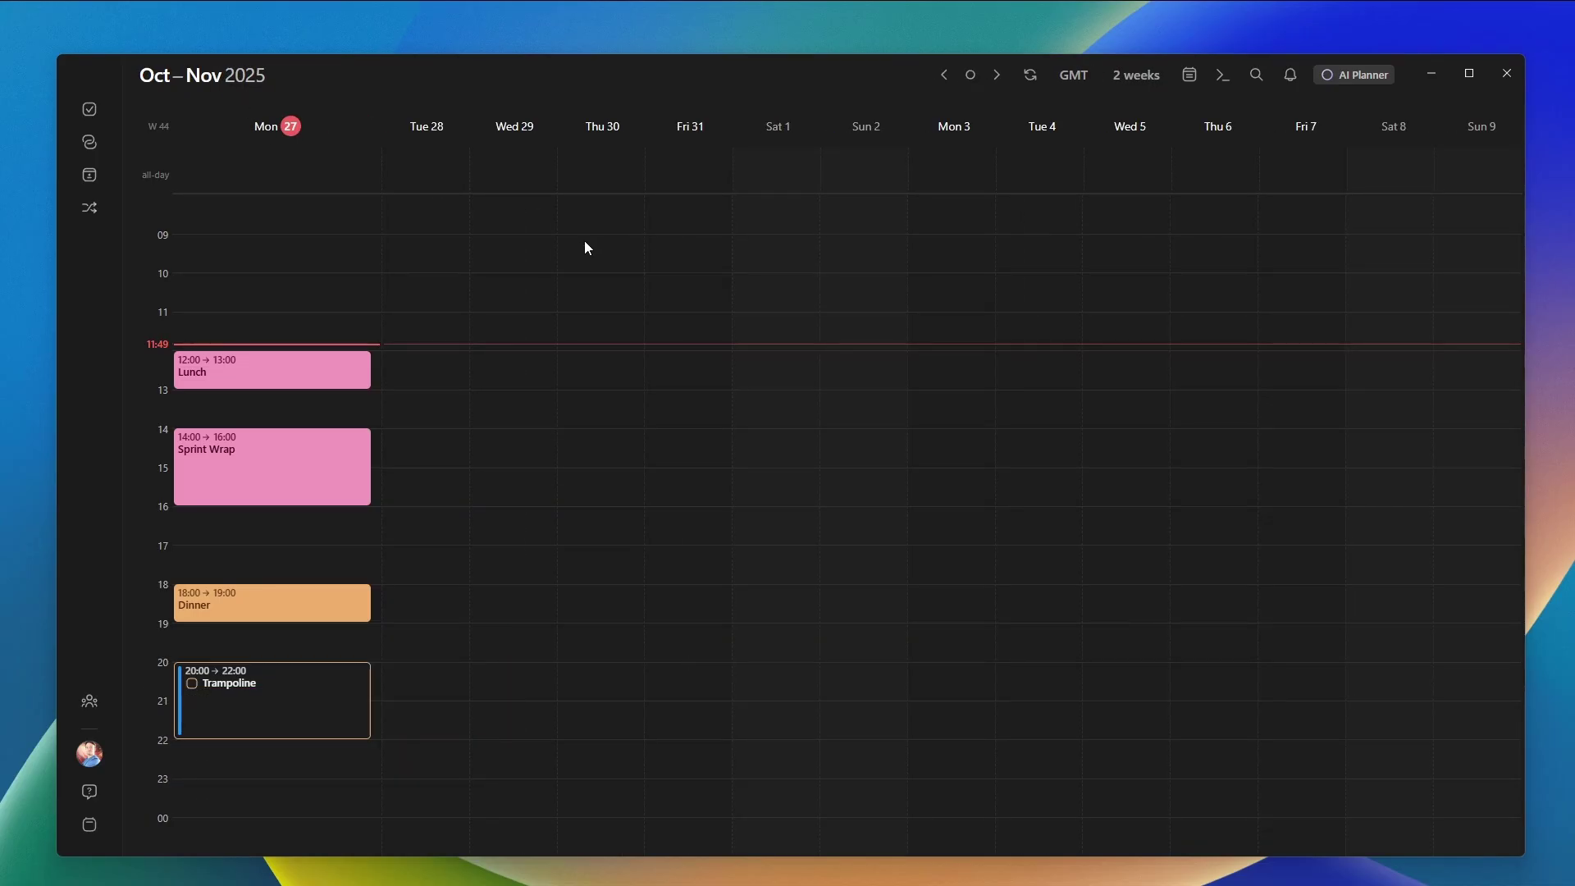
key("w")
key("ctrl+b")
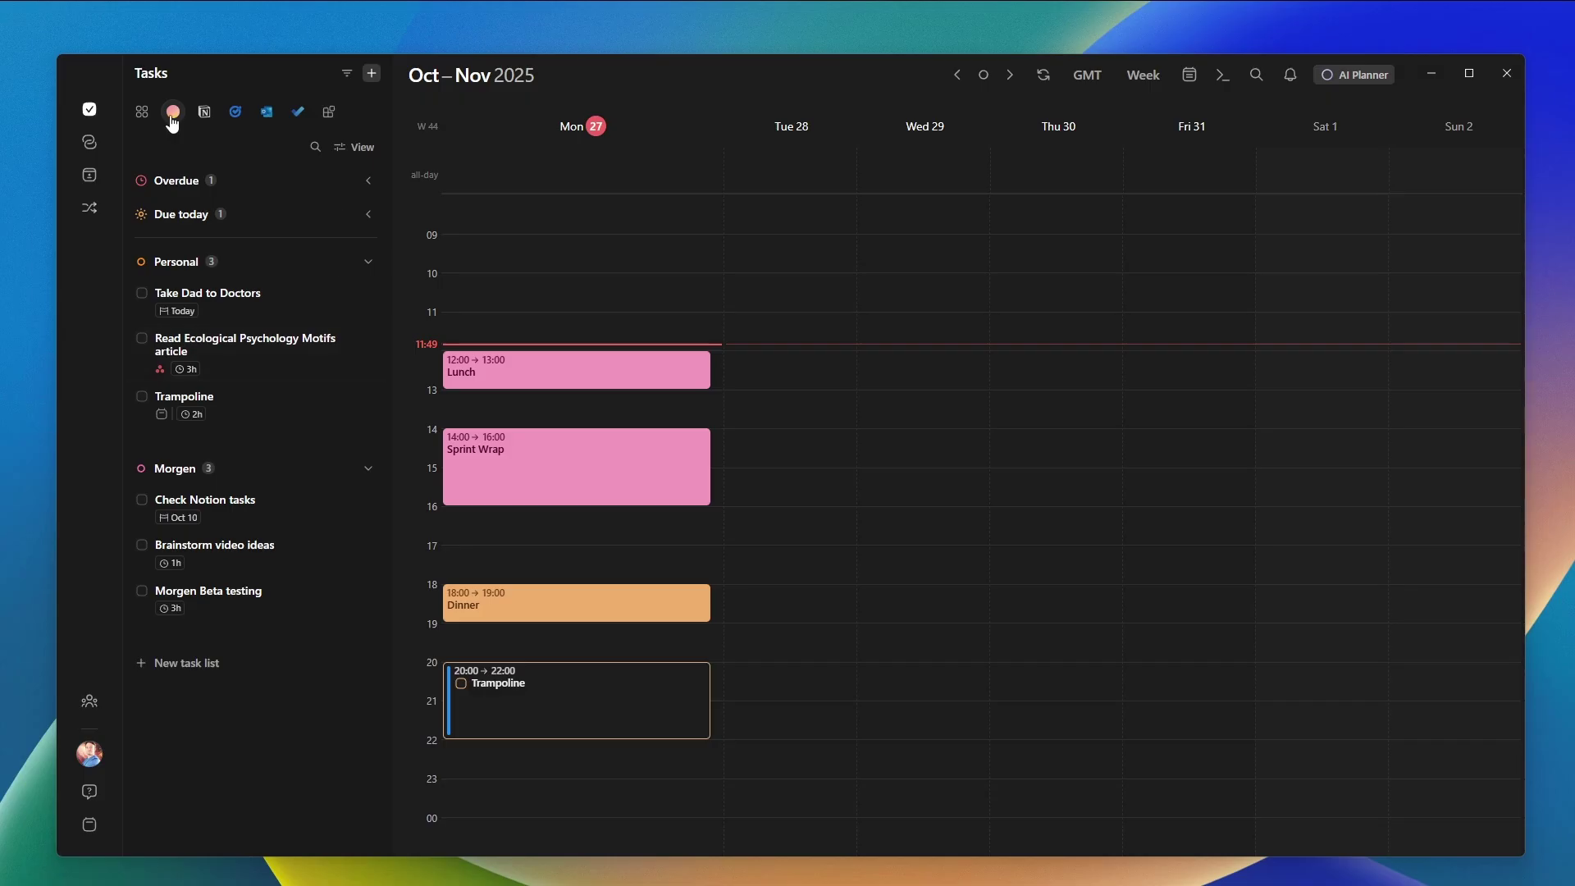
View the Notion, Google Tasks, Outlook and Microsoft To Do task lists one by one, and return to the combined list of all accounts.
left_click(204, 115)
left_click(236, 115)
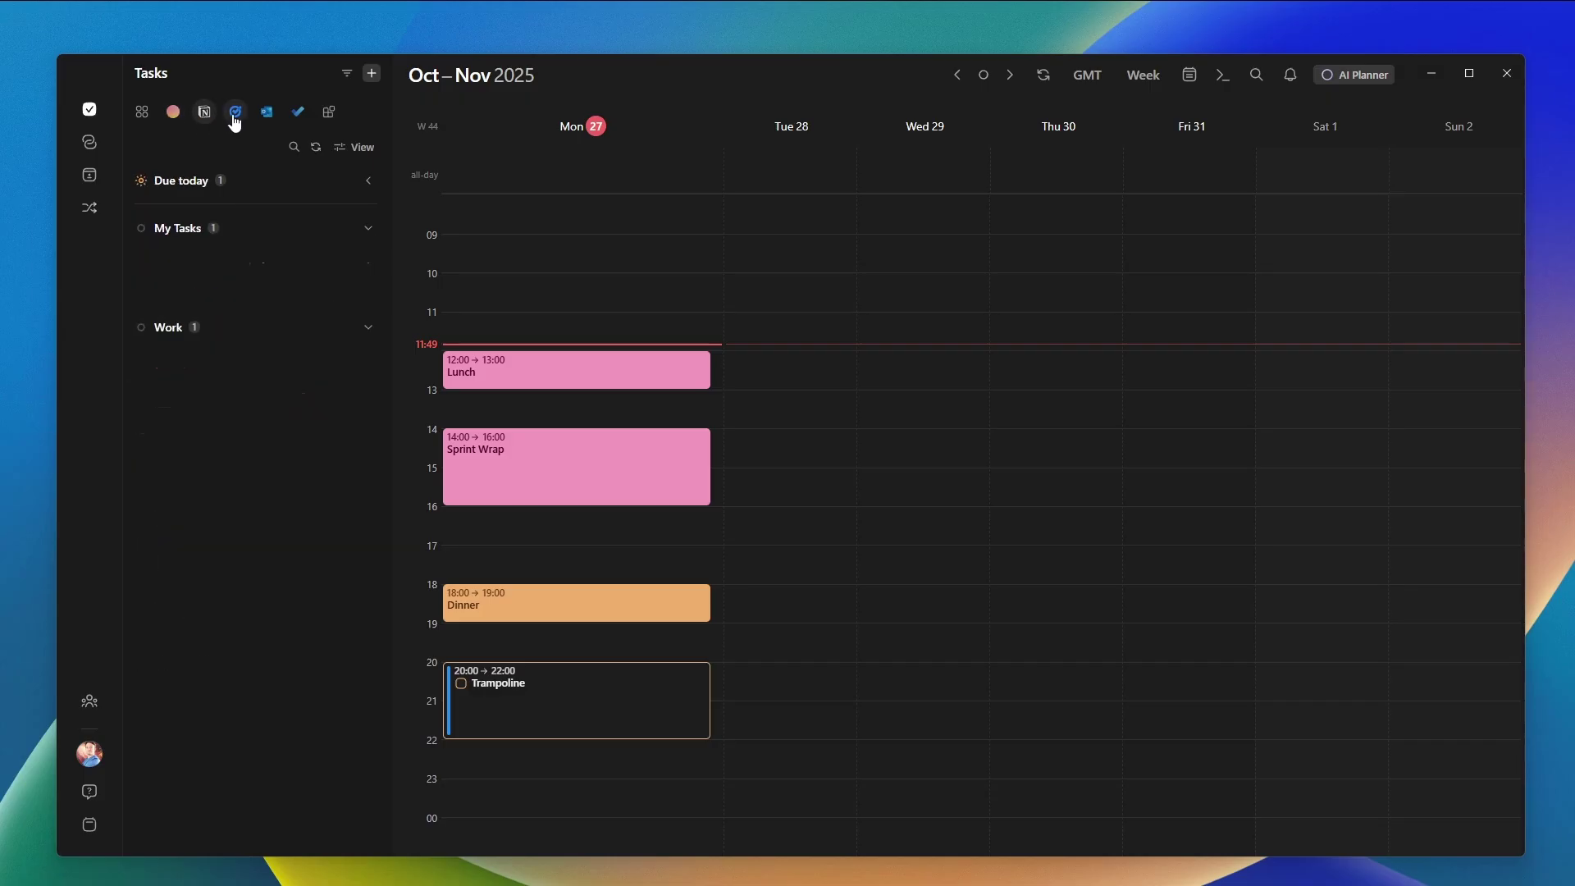
left_click(266, 113)
left_click(297, 112)
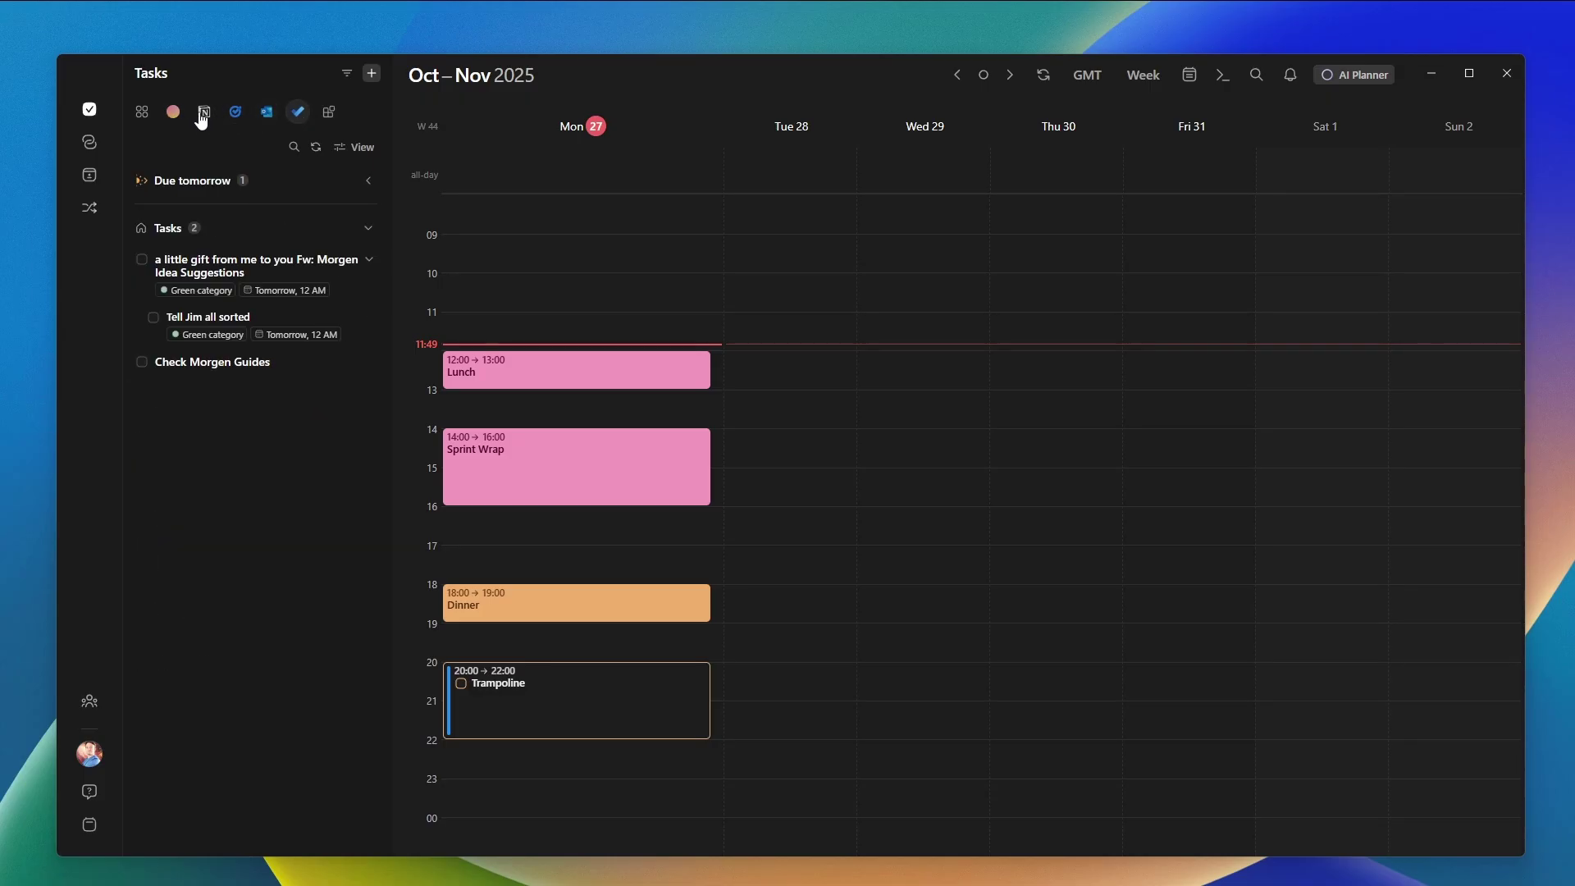
left_click(142, 112)
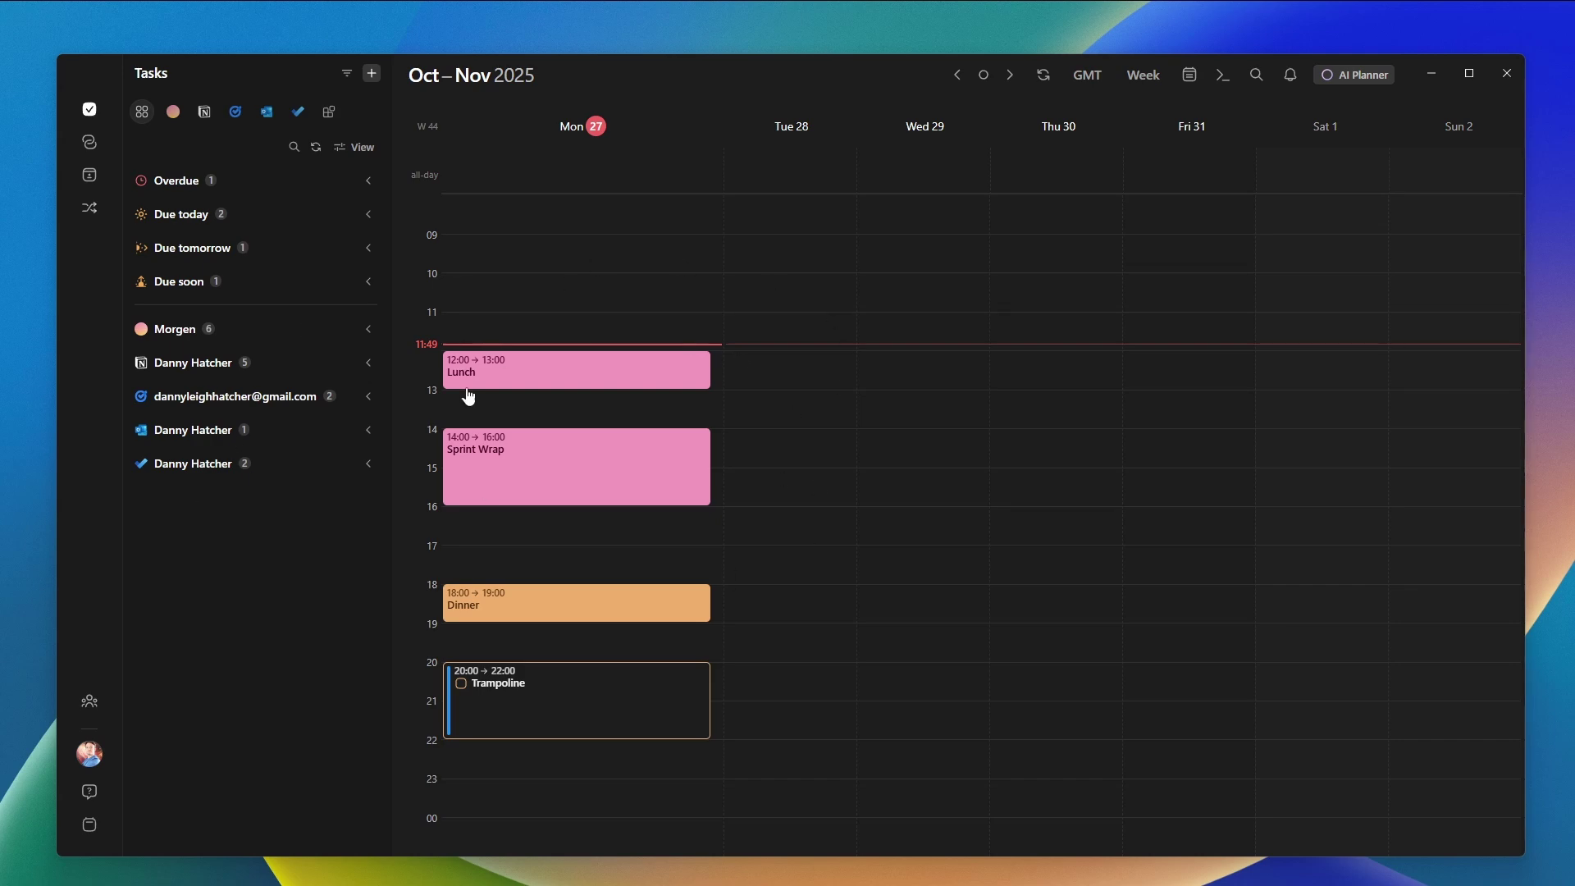
Open Monday's Lunch, Dinner and Trampoline entries to check which calendar each one belongs to.
left_click(555, 385)
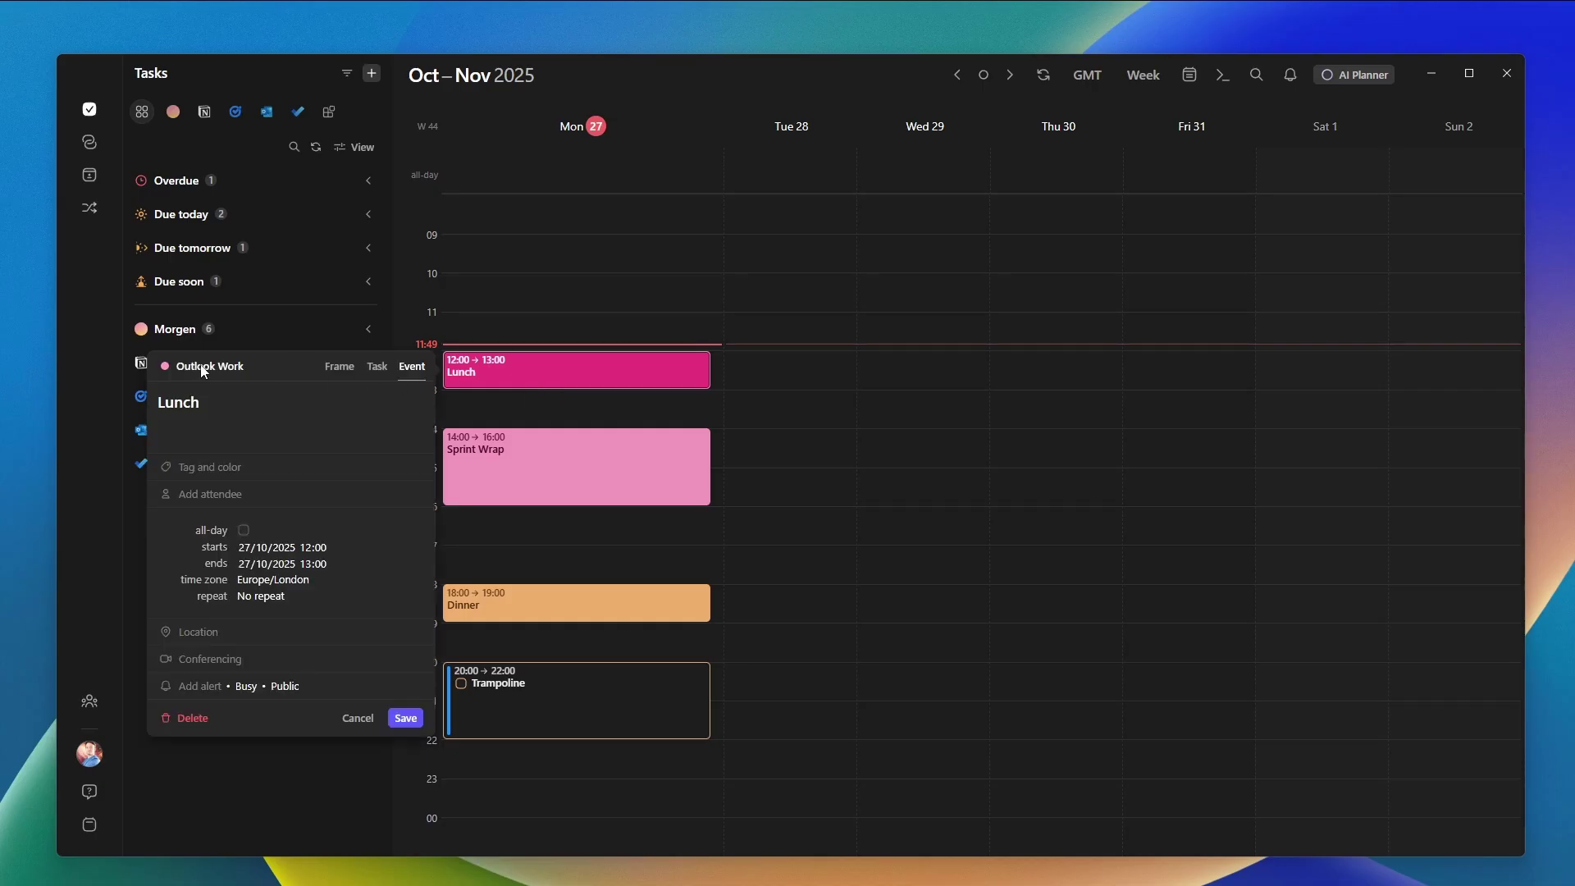
left_click(541, 603)
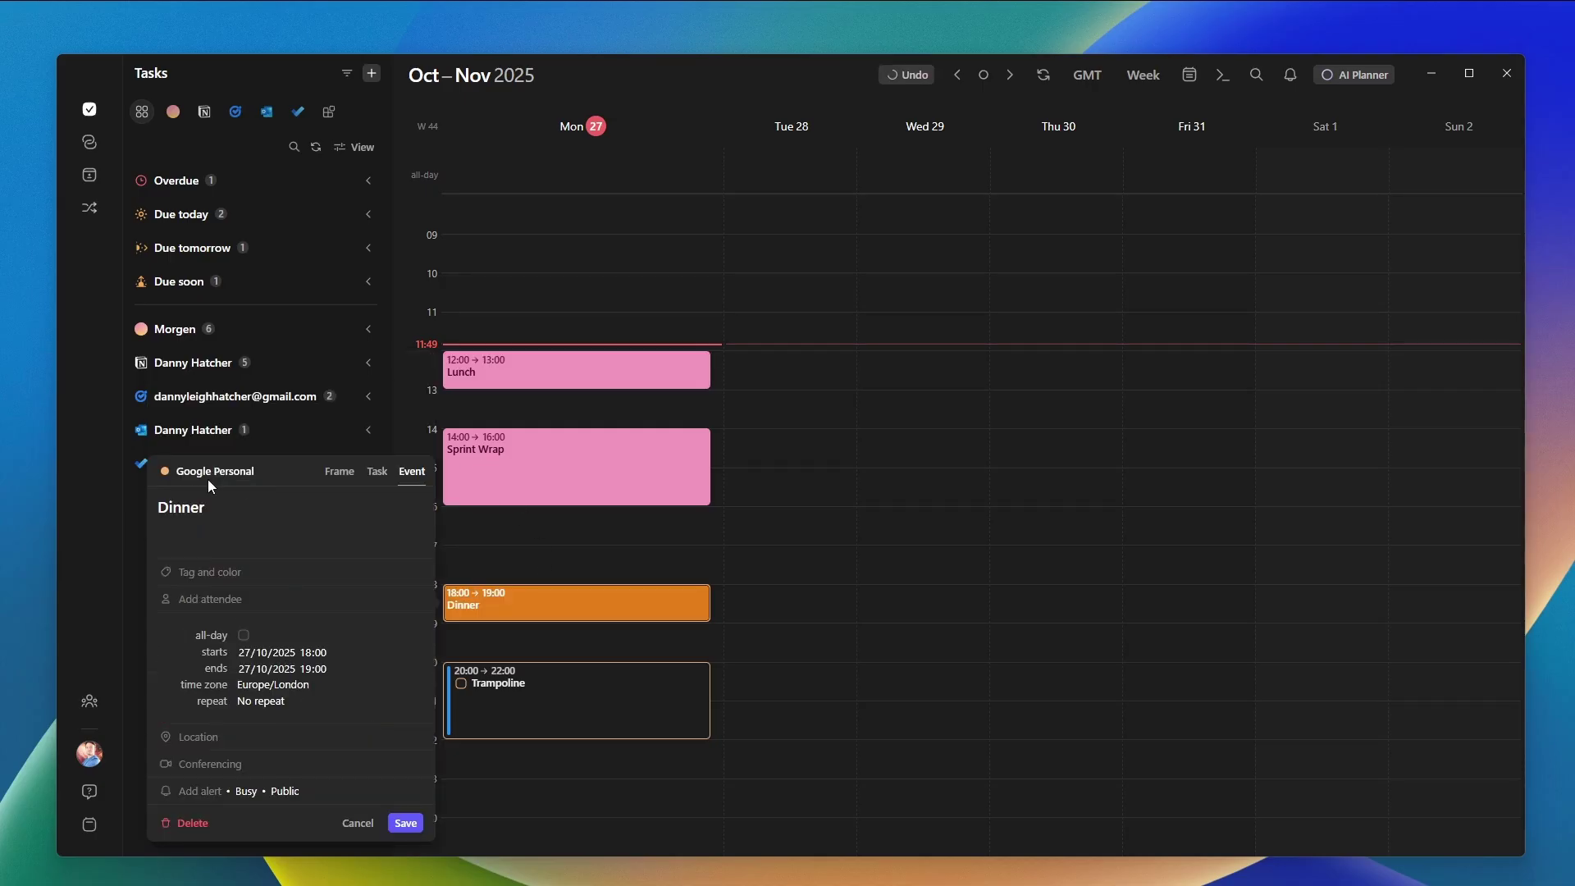
left_click(627, 562)
left_click(529, 711)
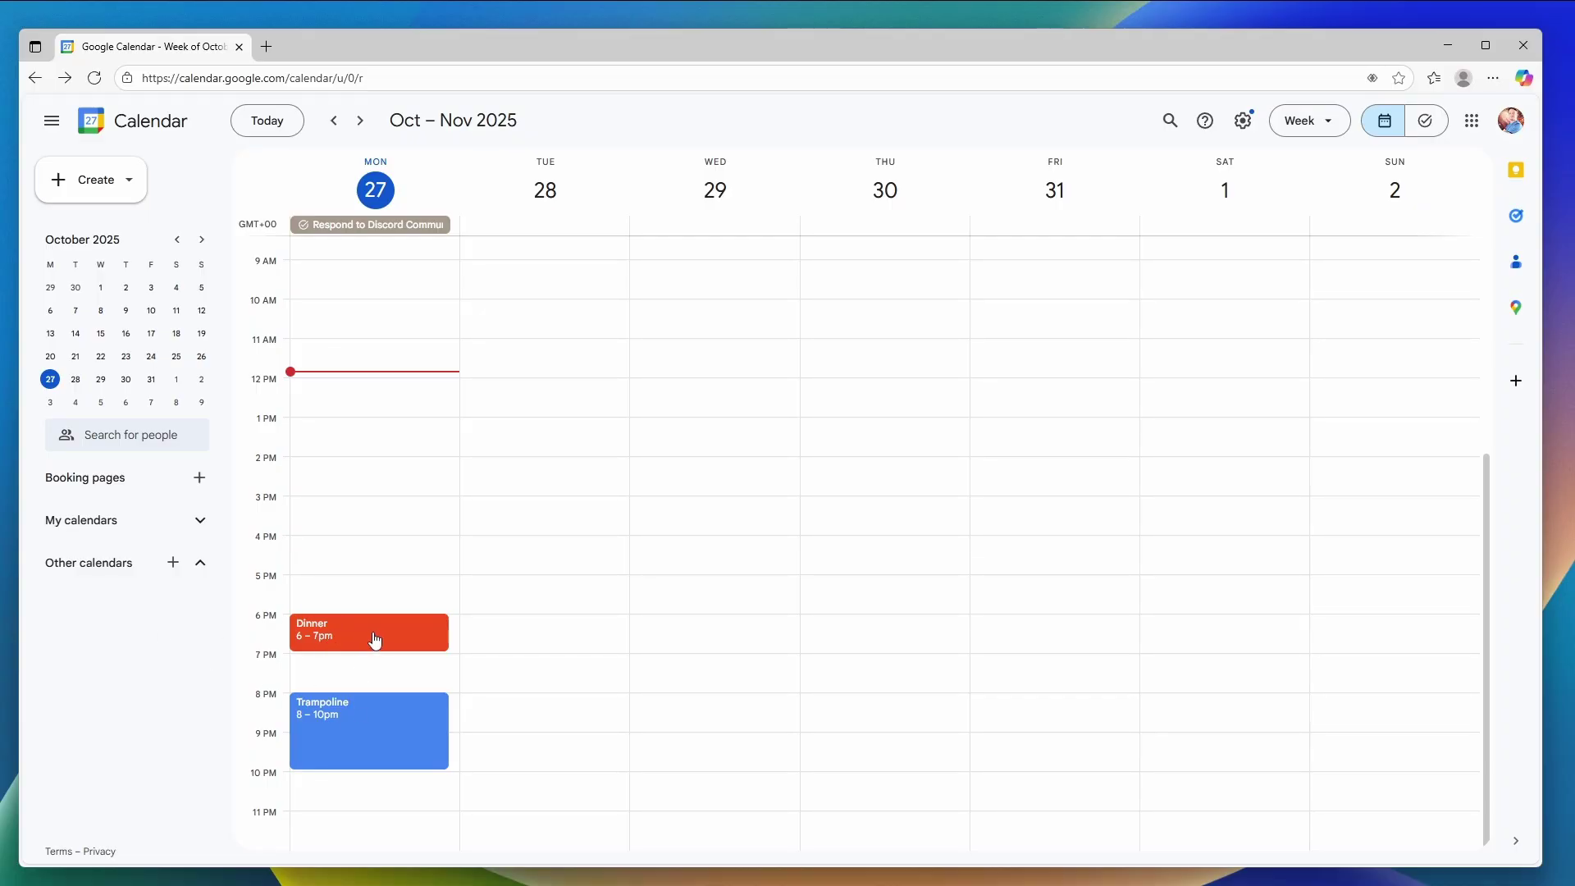
Move Monday's Dinner to 5–6pm in Google Calendar and Trampoline to 19:00–21:00 in Morgen, and switch back to Google Calendar.
left_click_drag(371, 640, 369, 592)
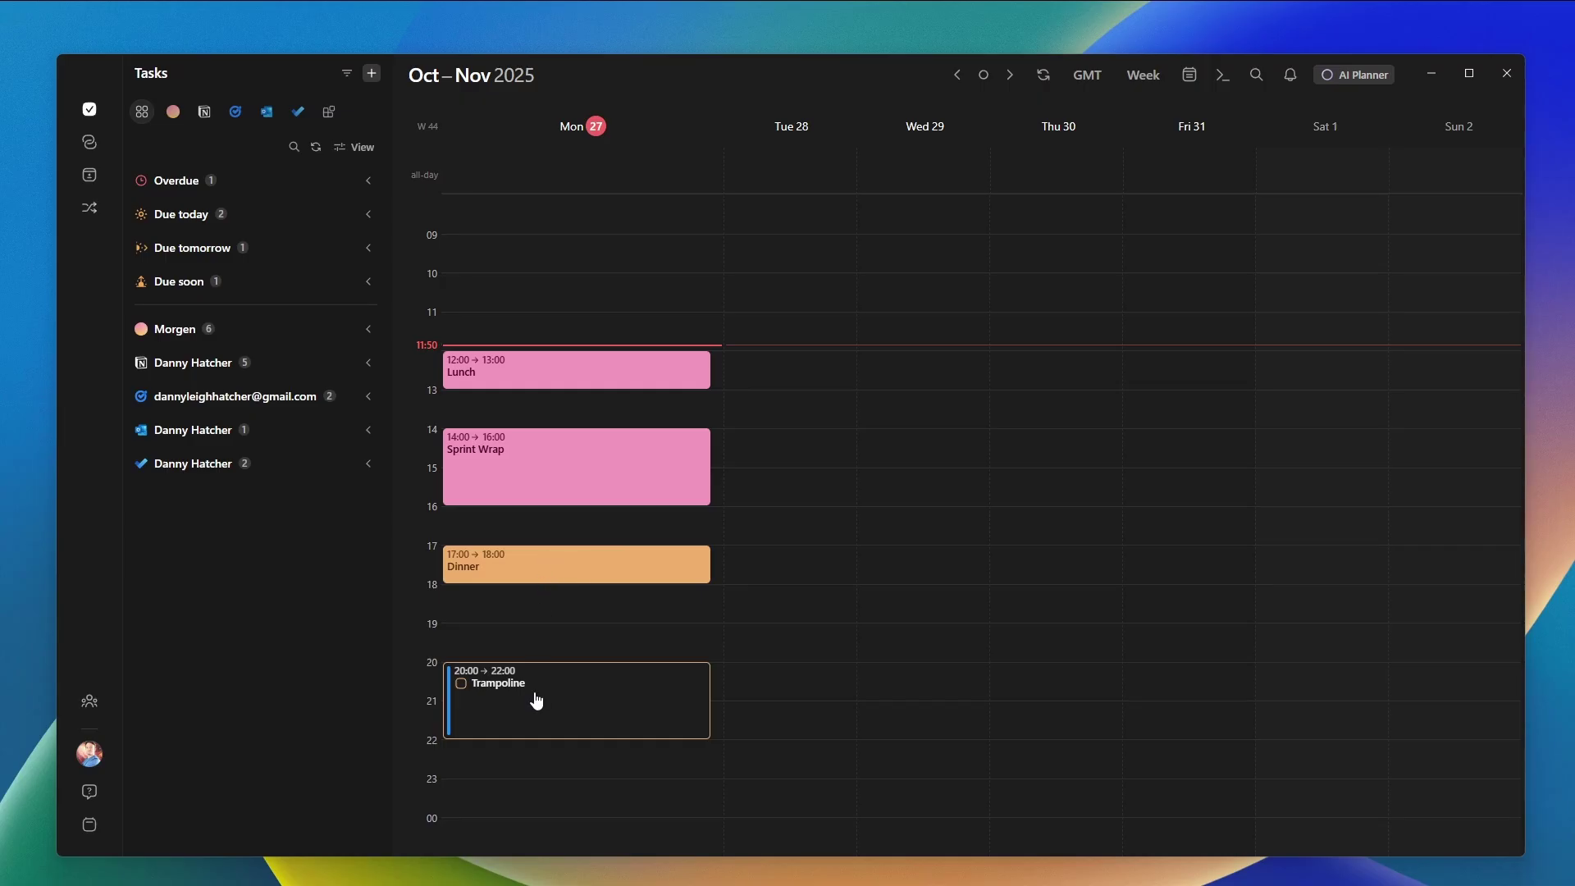
left_click_drag(537, 699, 513, 662)
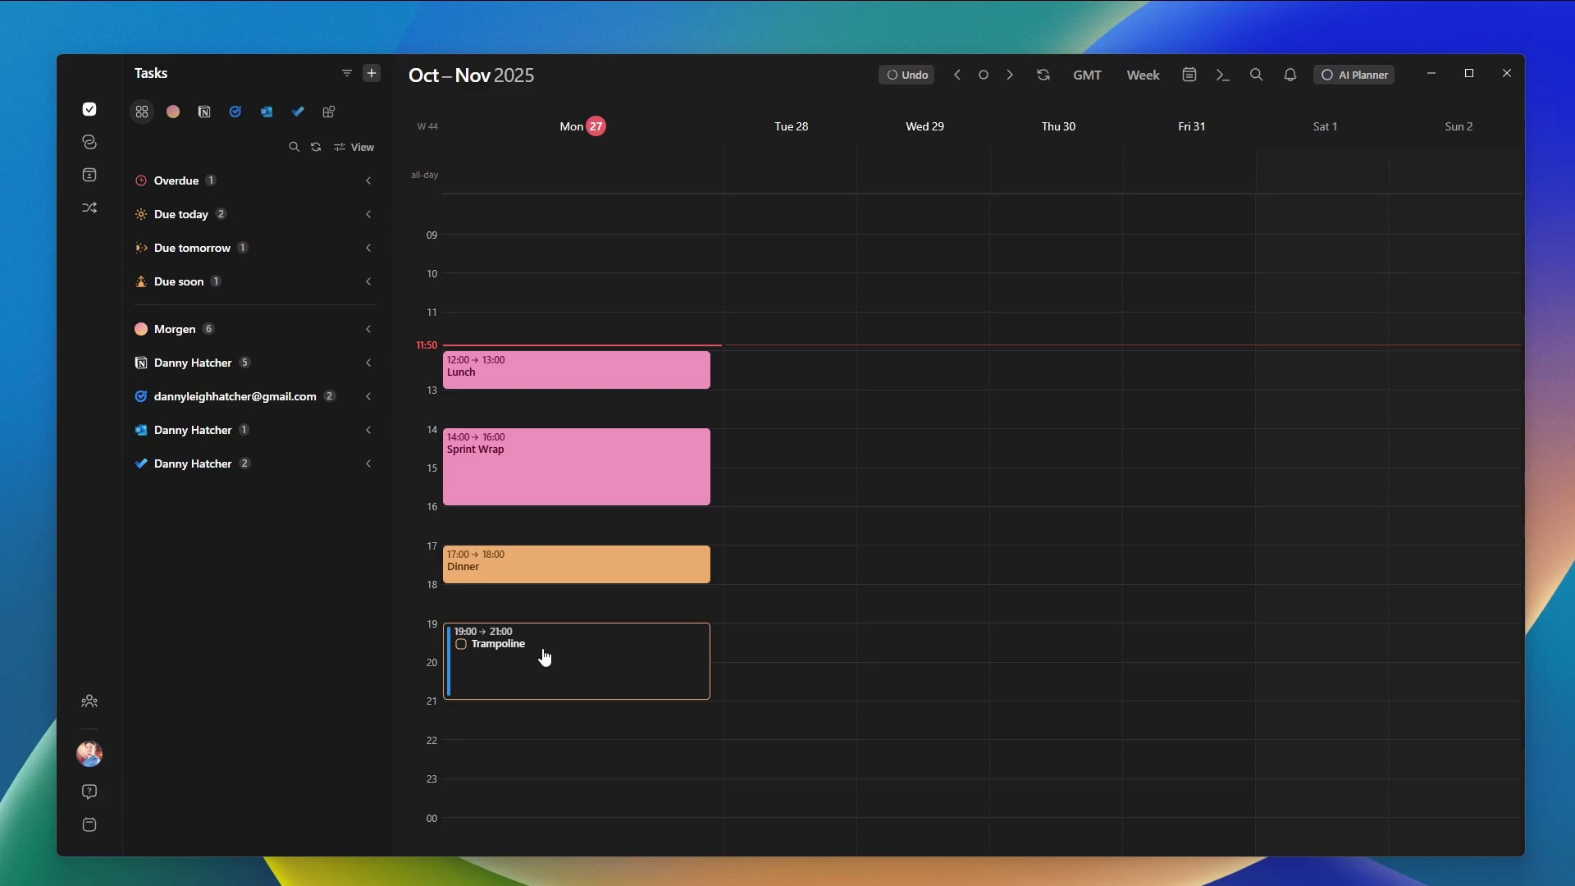
key("alt+Tab")
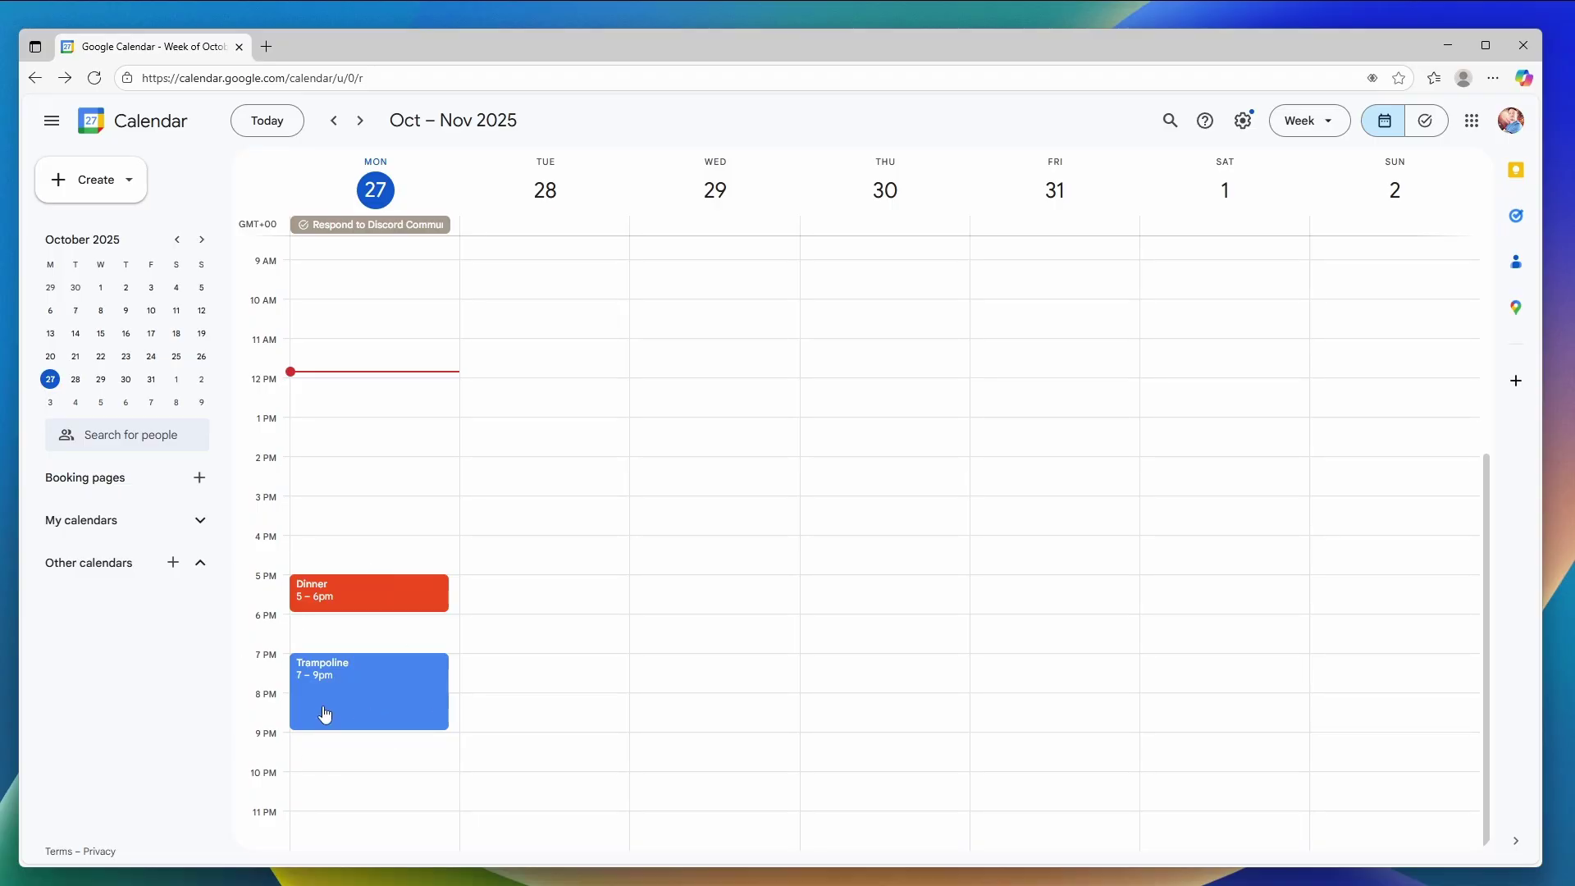
Shorten Monday's Lunch to 12:00–12:30 in Outlook, and set Sprint Wrap to start at 14:30 in Morgen.
key("alt+Tab")
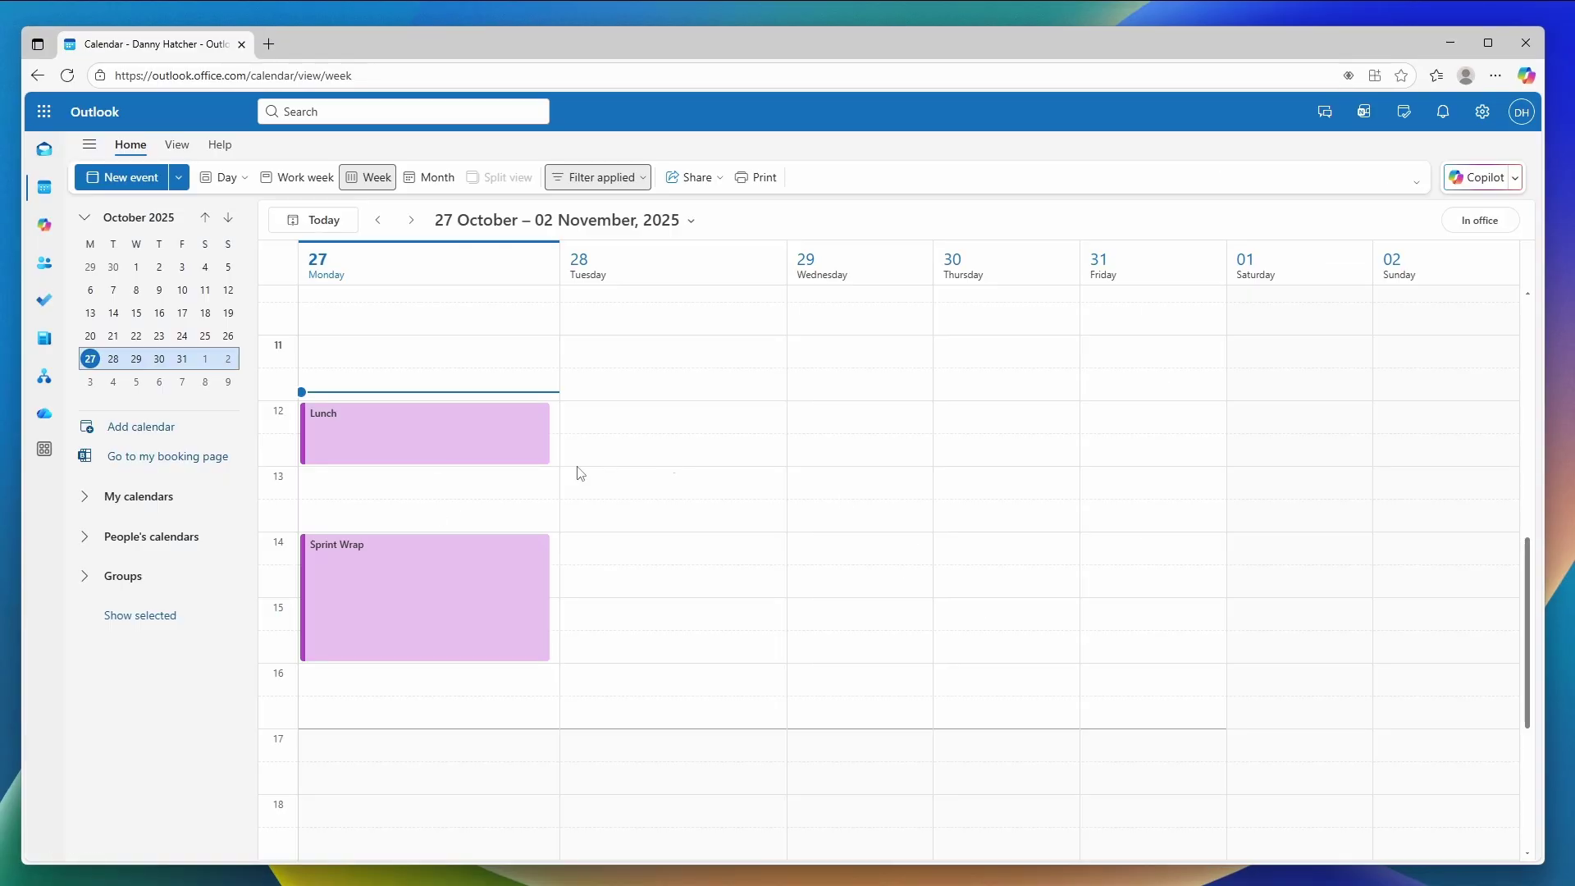
left_click_drag(421, 460, 424, 428)
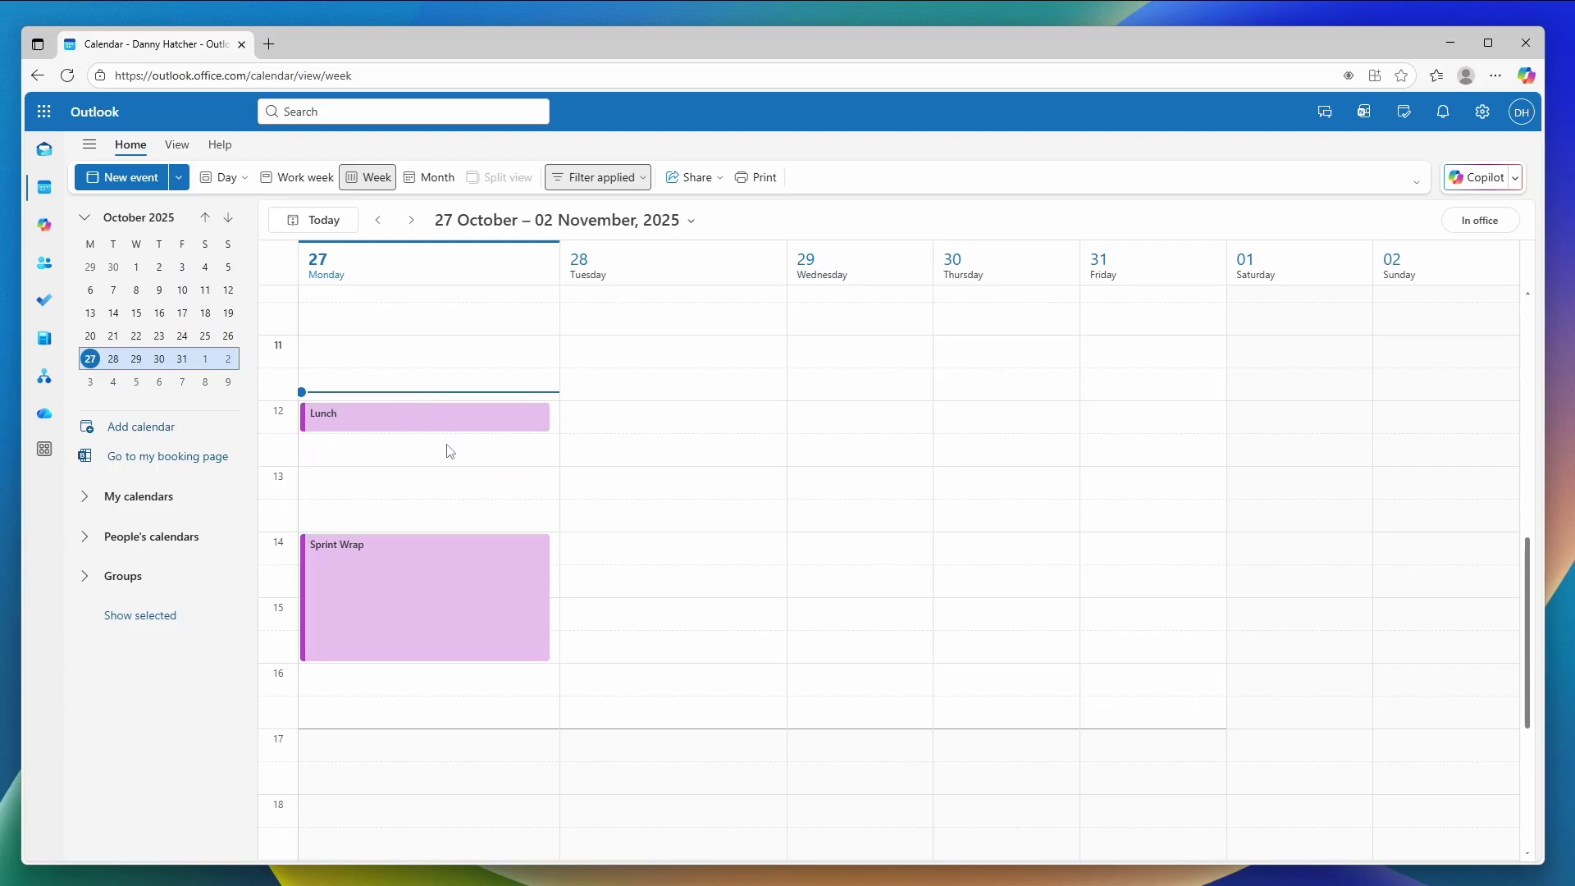
key("alt+Tab")
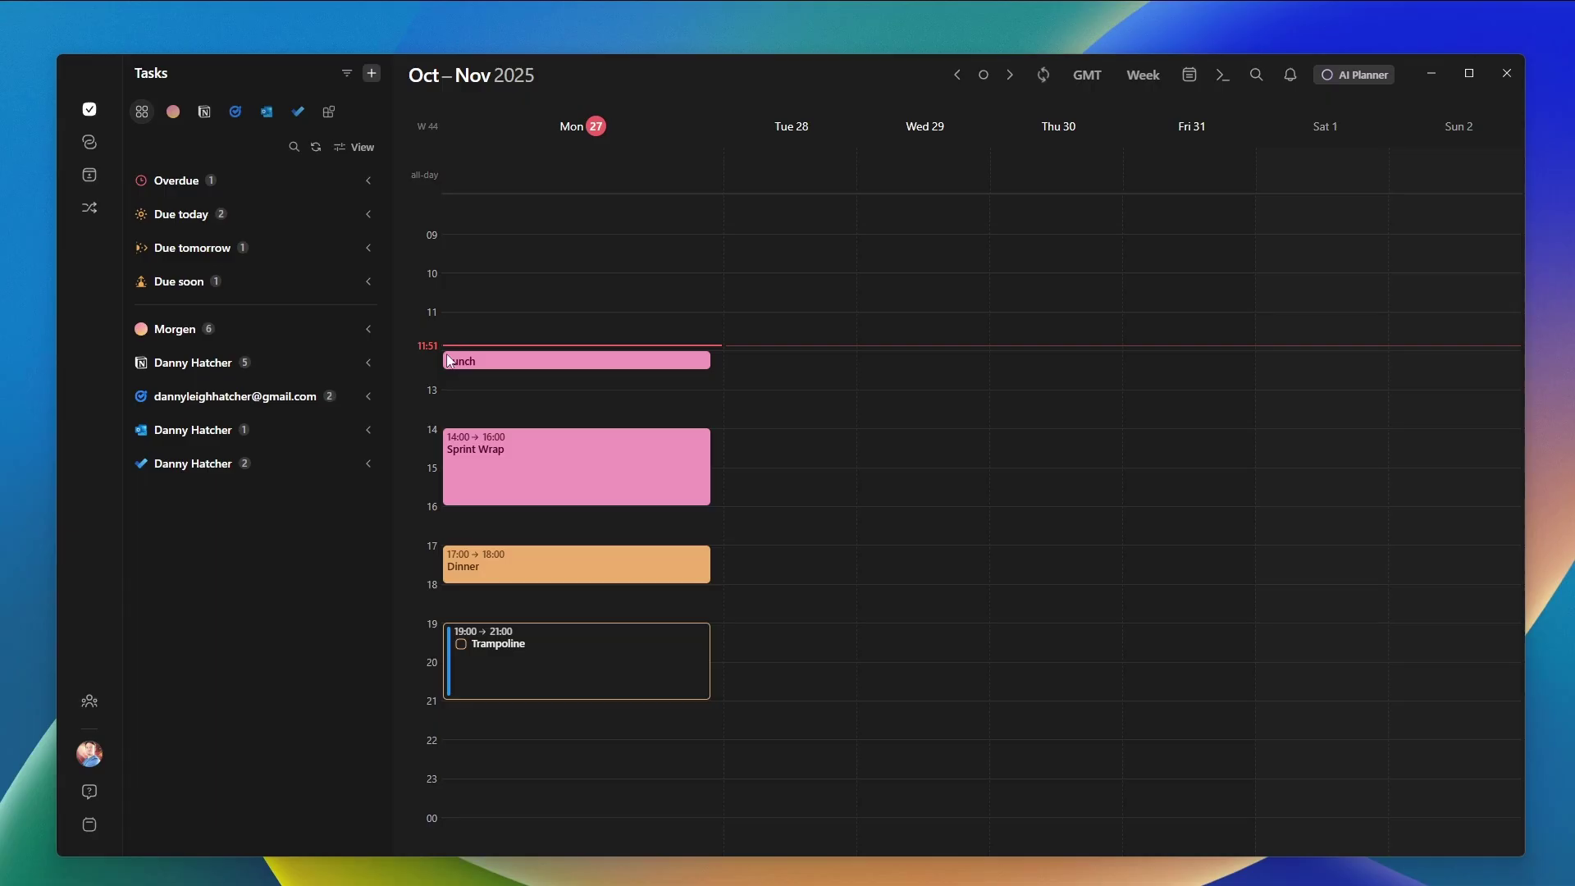
left_click(539, 468)
left_click_drag(577, 430, 571, 452)
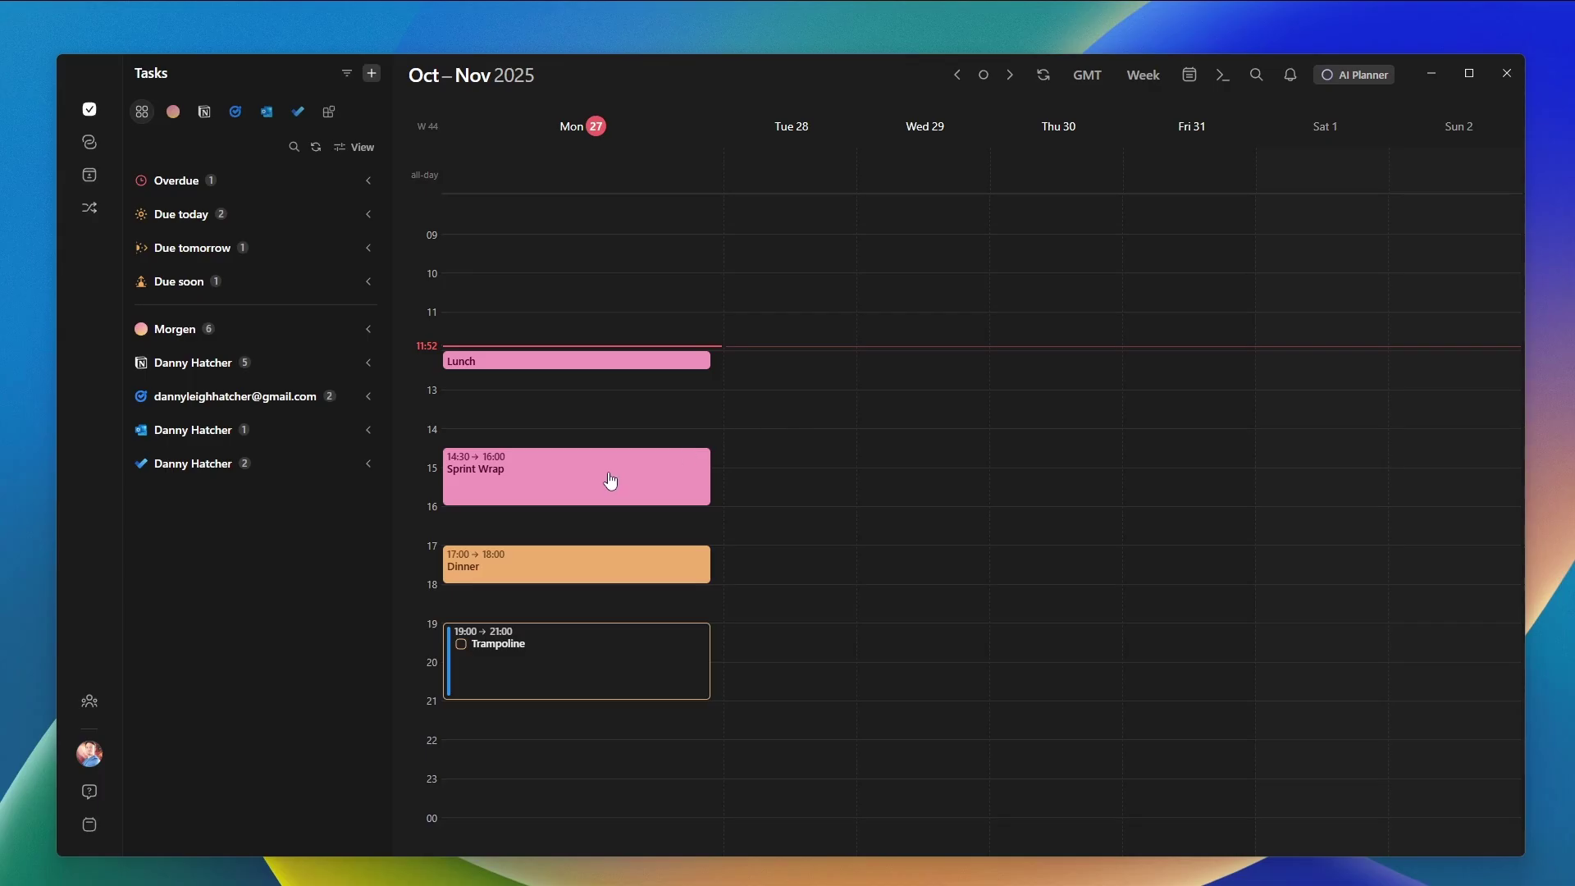
Open the summaries of the Sprint Wrap and Lunch events to check their options for joining the call.
left_click(607, 476)
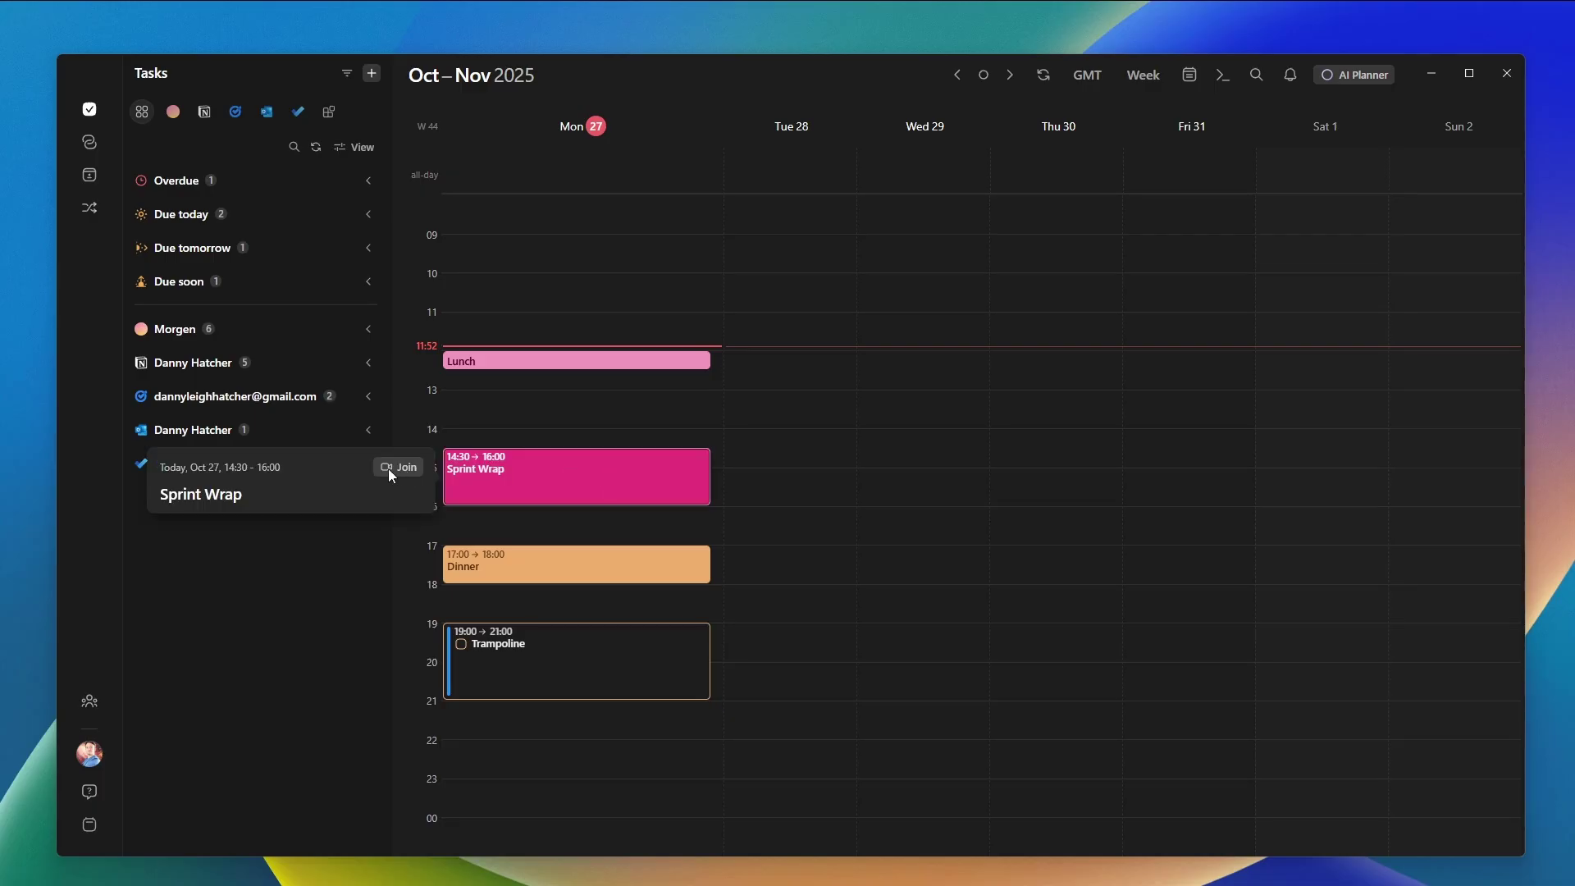
left_click(1418, 808)
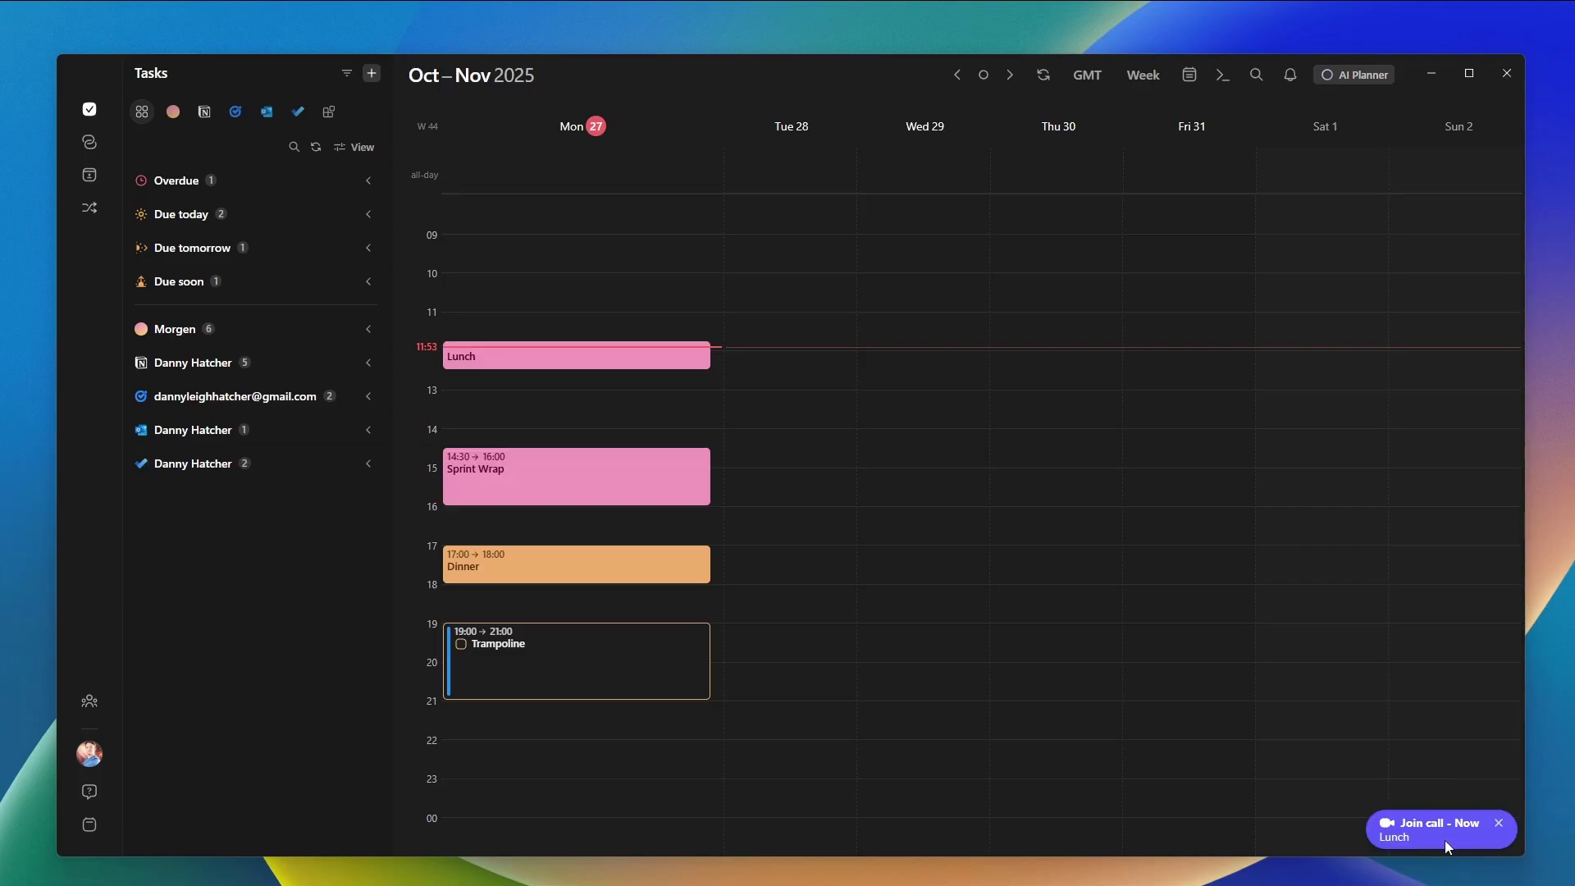
left_click(516, 361)
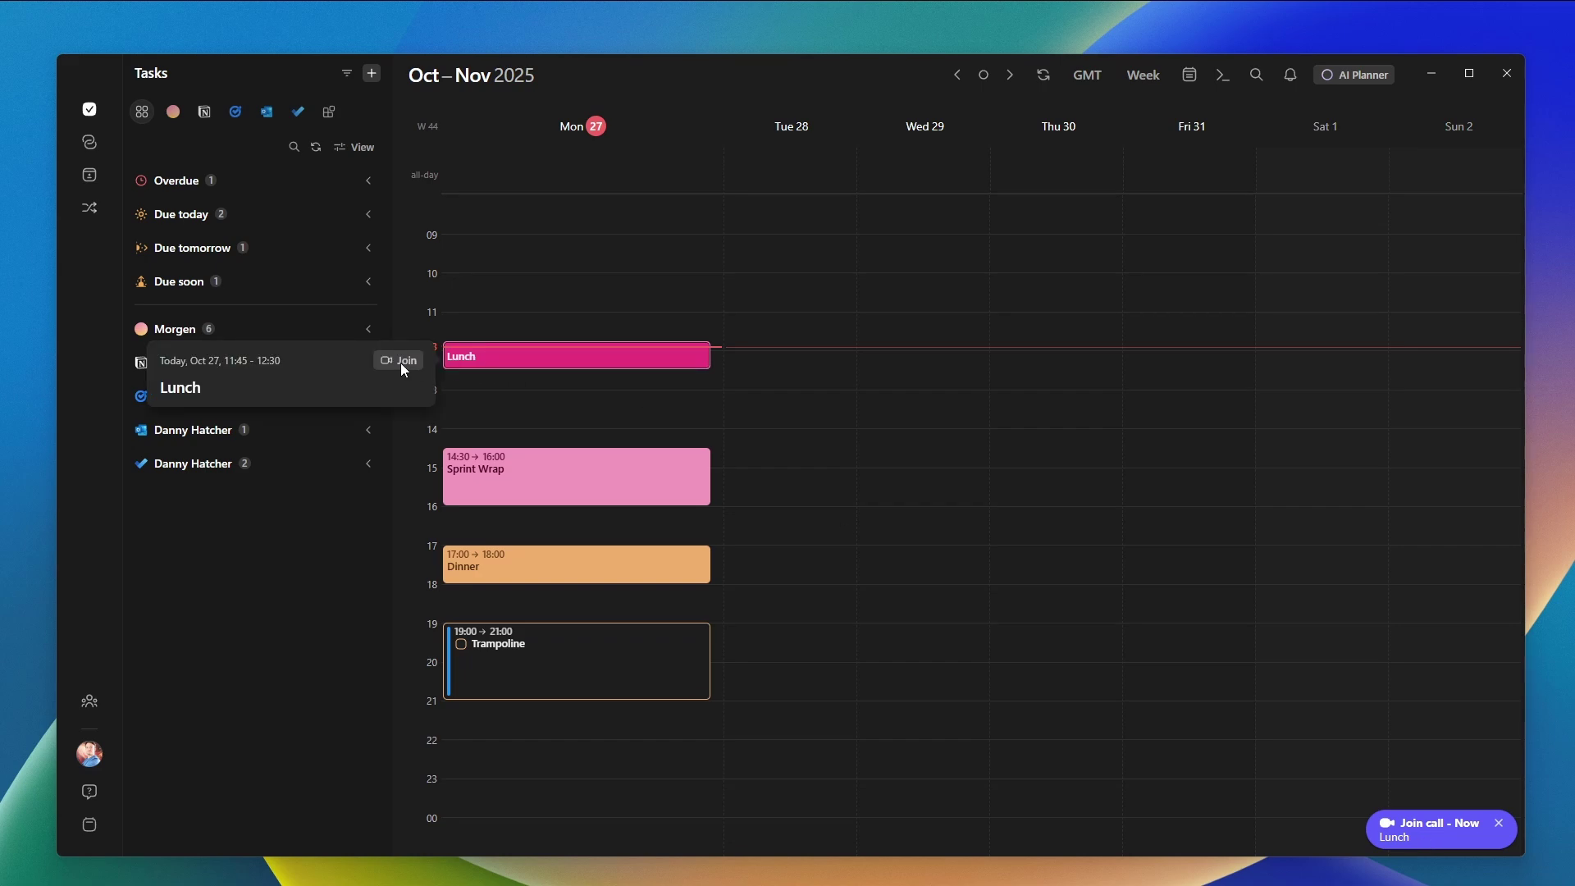
left_click(264, 554)
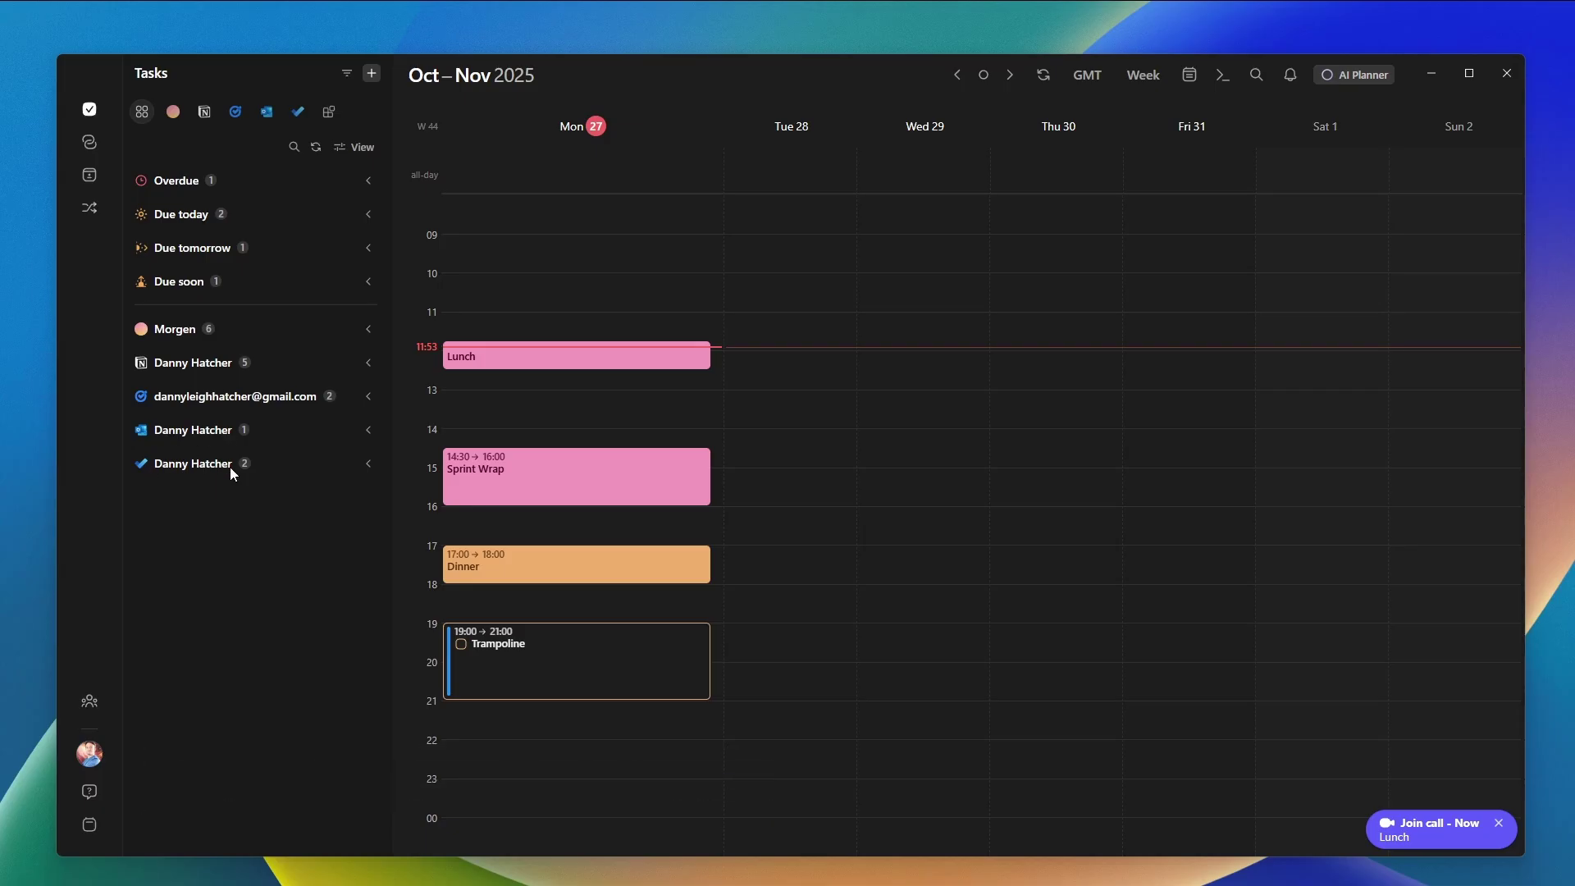
Examine the ordering and grouping options of the Notion task list, and compare it with the Microsoft To Do tasks.
left_click(327, 115)
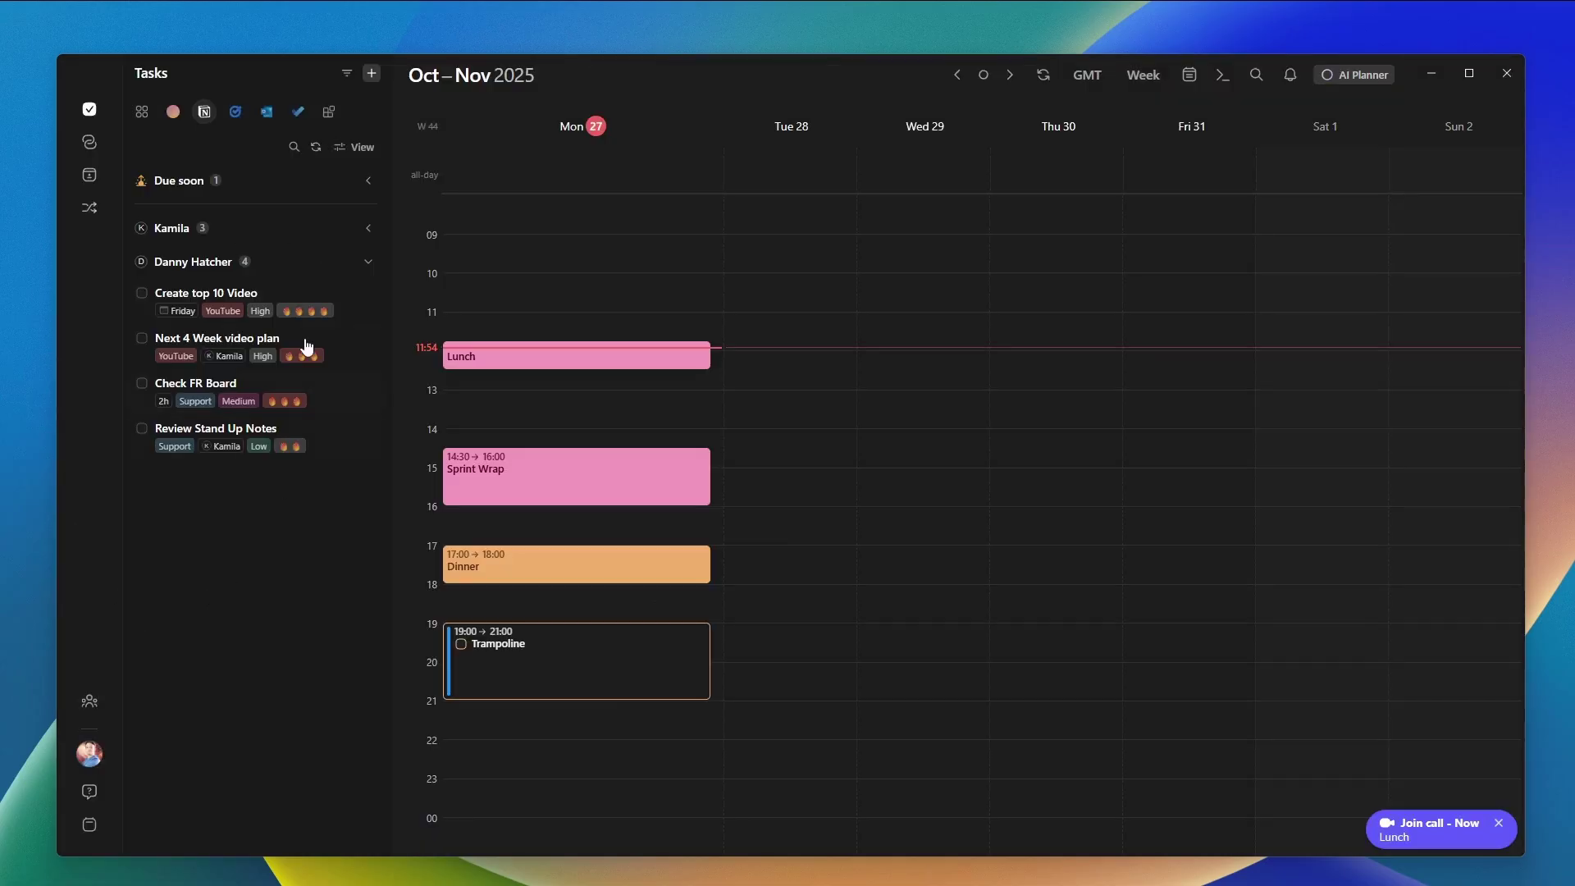
left_click(361, 149)
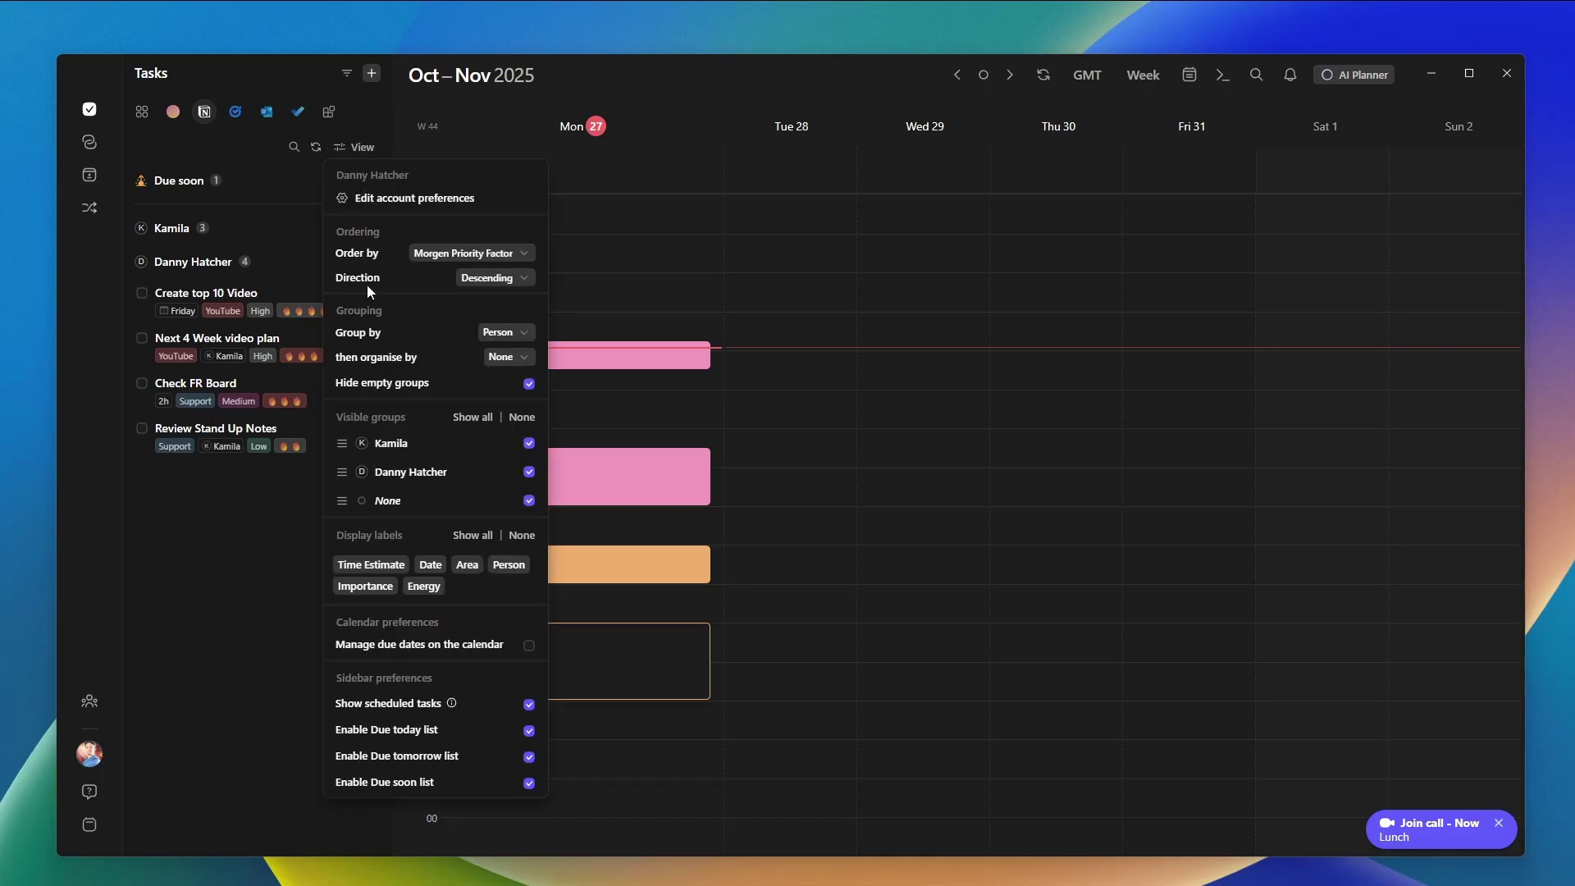
left_click(497, 335)
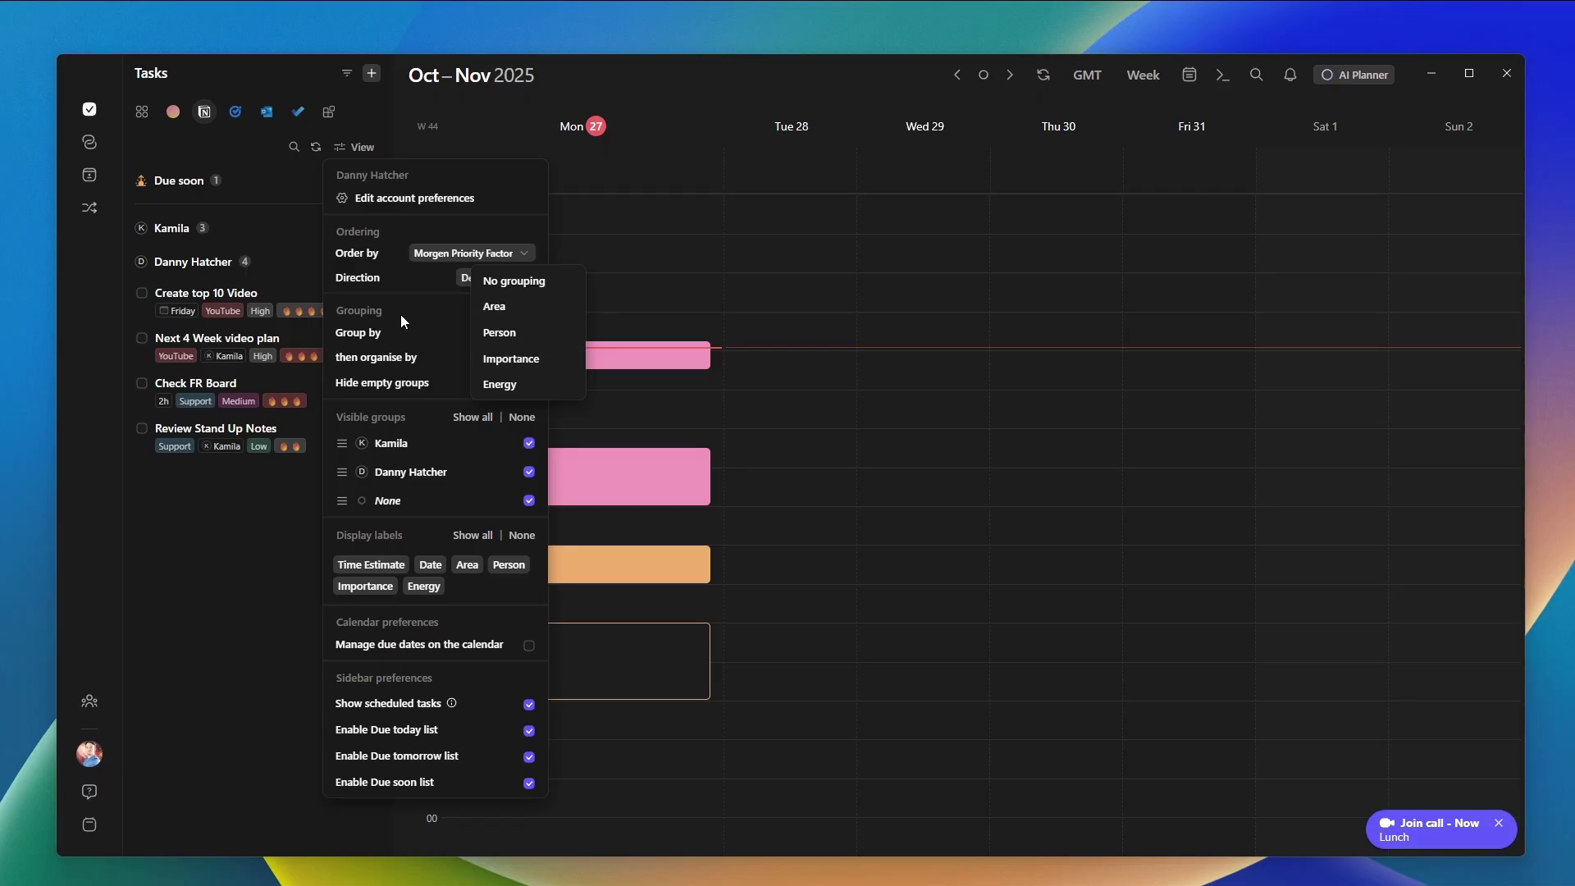
left_click(298, 111)
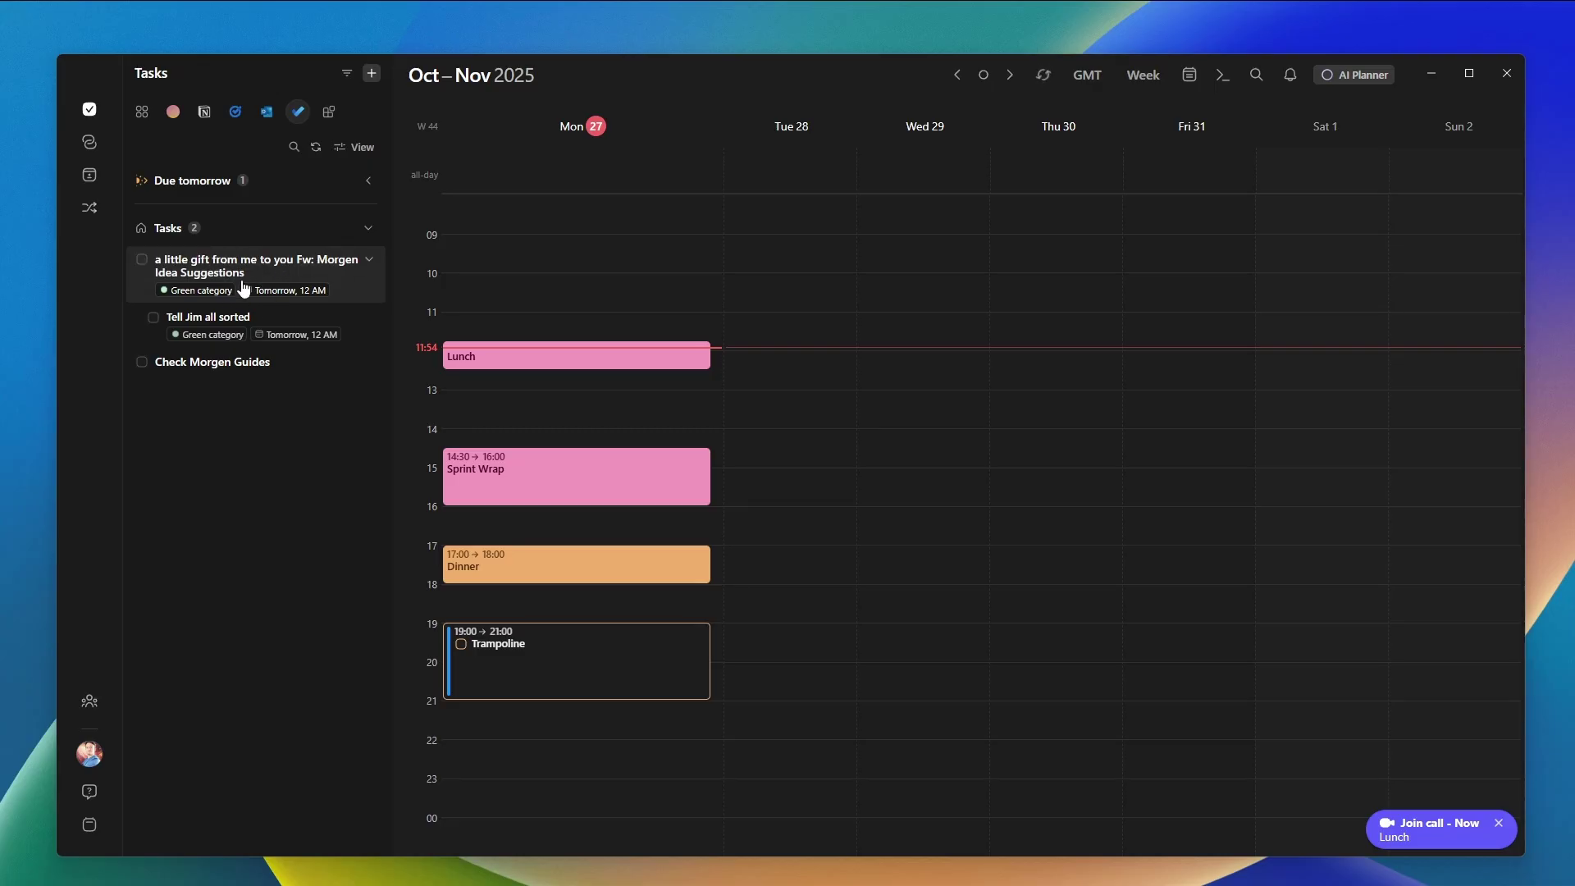
left_click(204, 105)
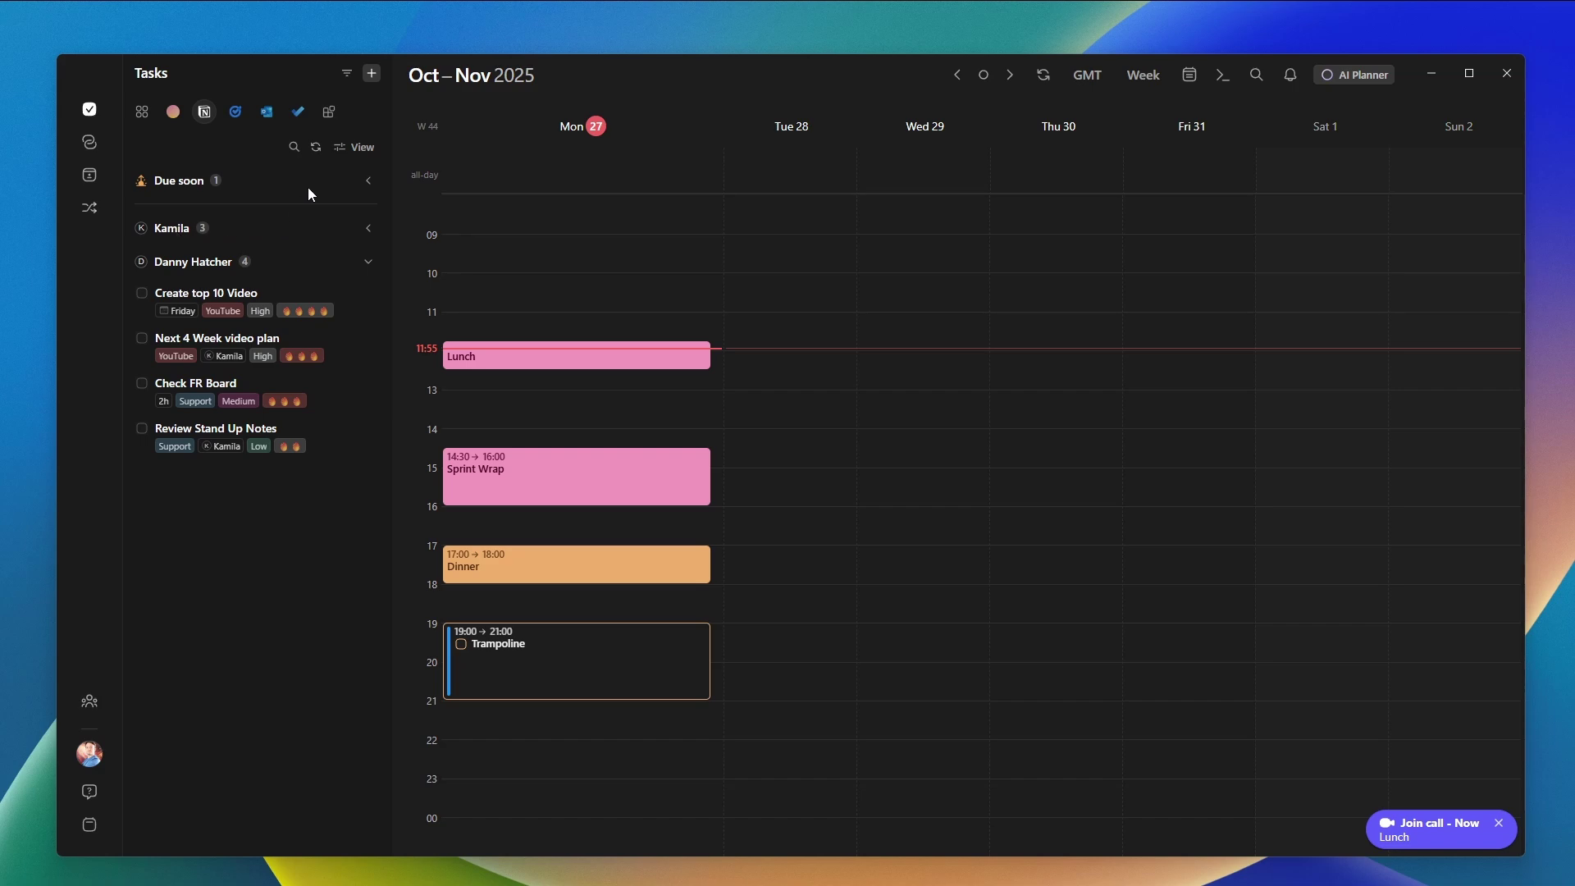
Hide the colleague's group in the Notion task list, and turn off the Energy and Importance labels.
left_click(362, 147)
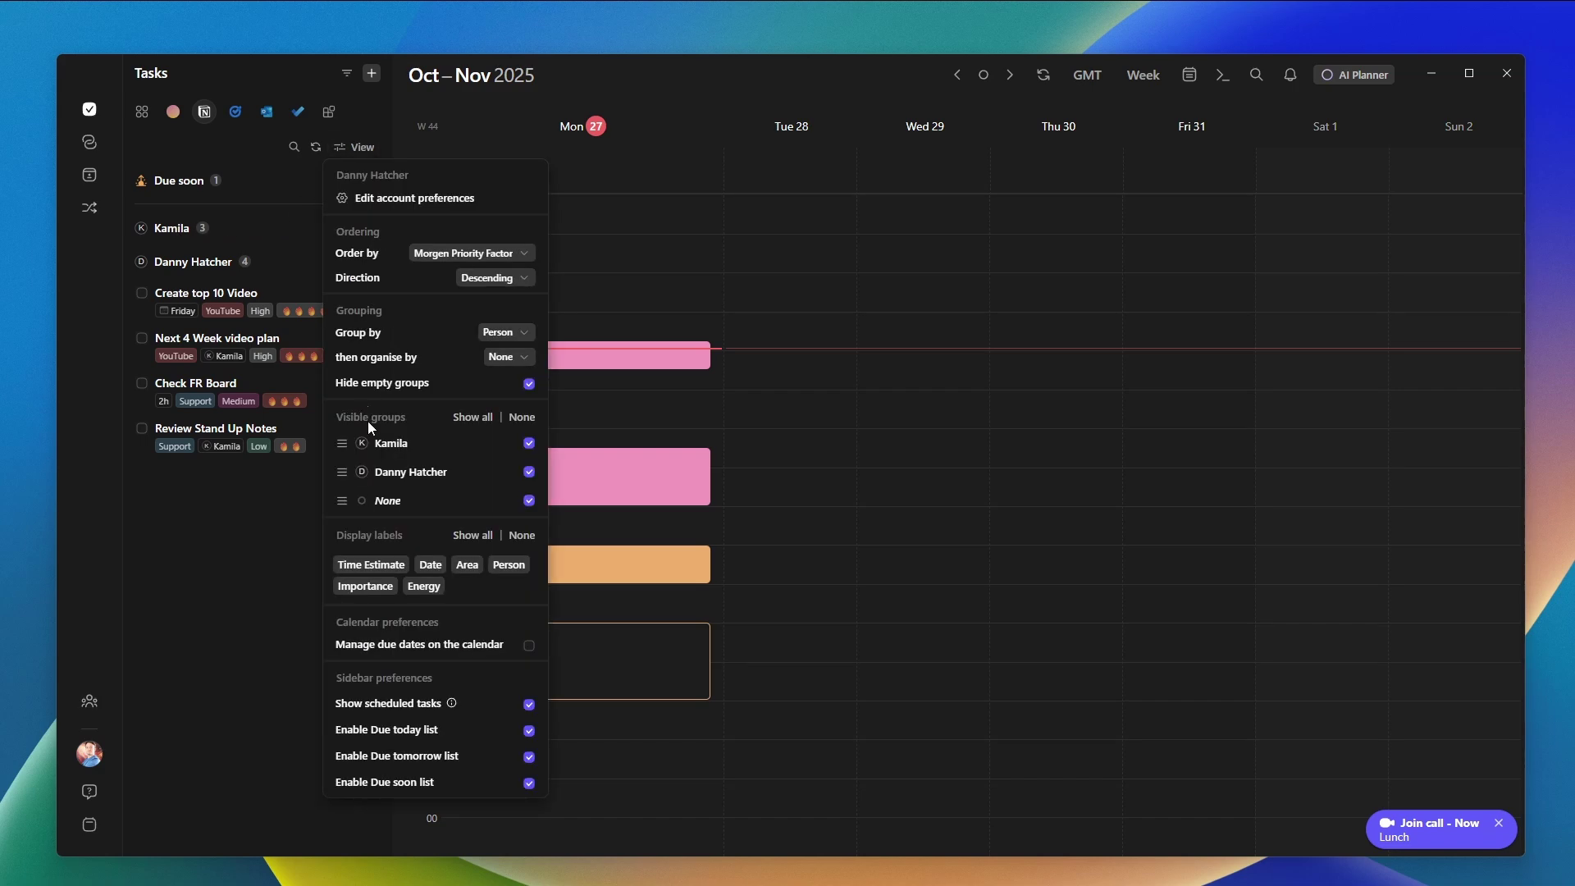
left_click(529, 443)
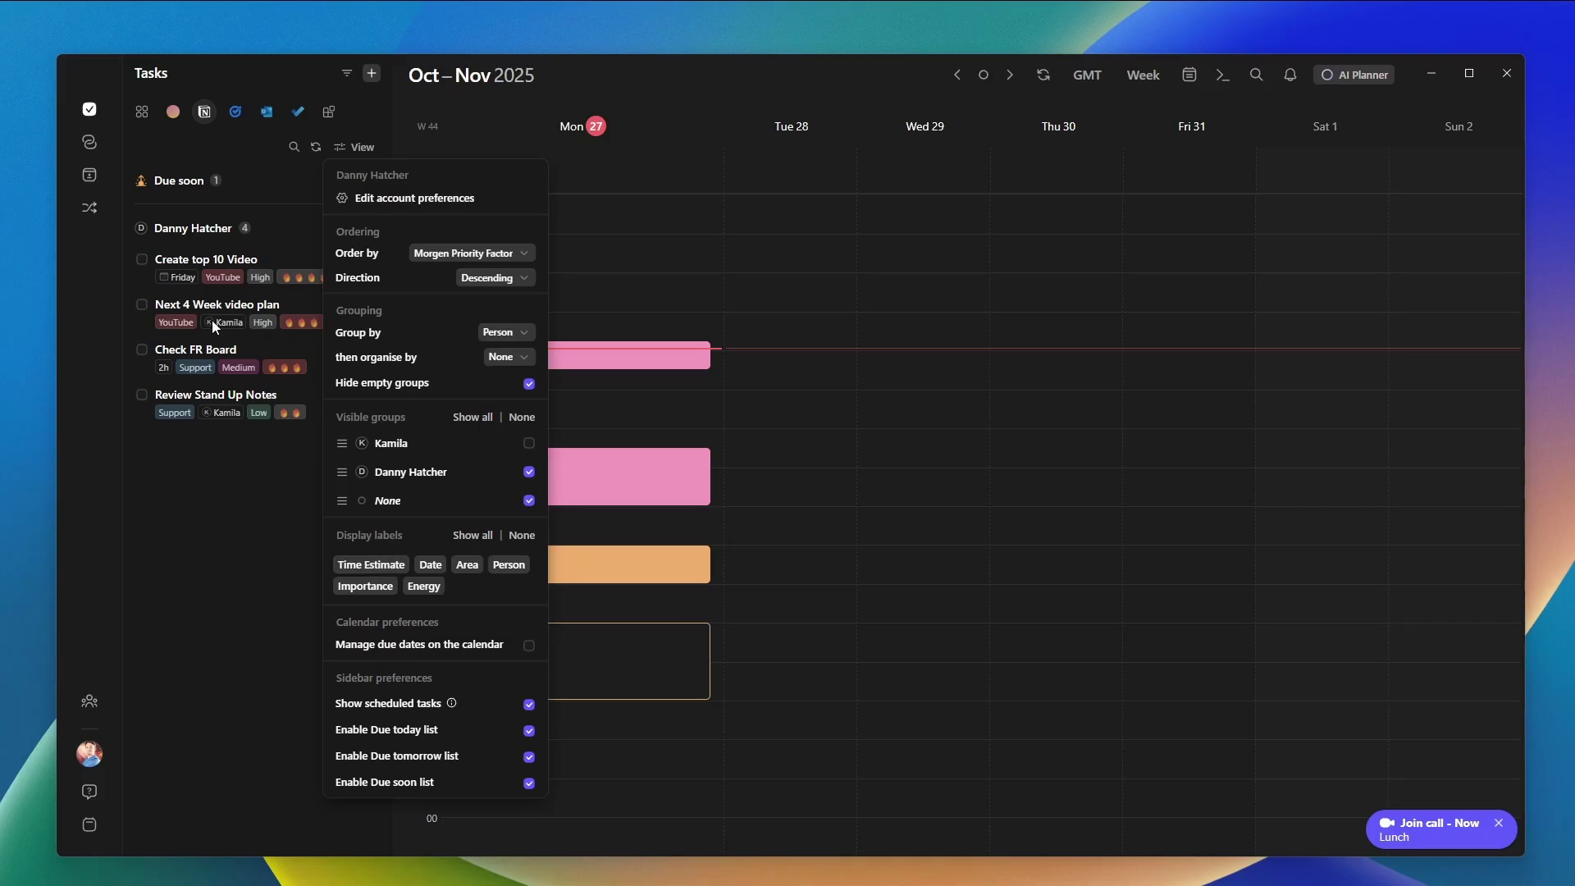
left_click(432, 588)
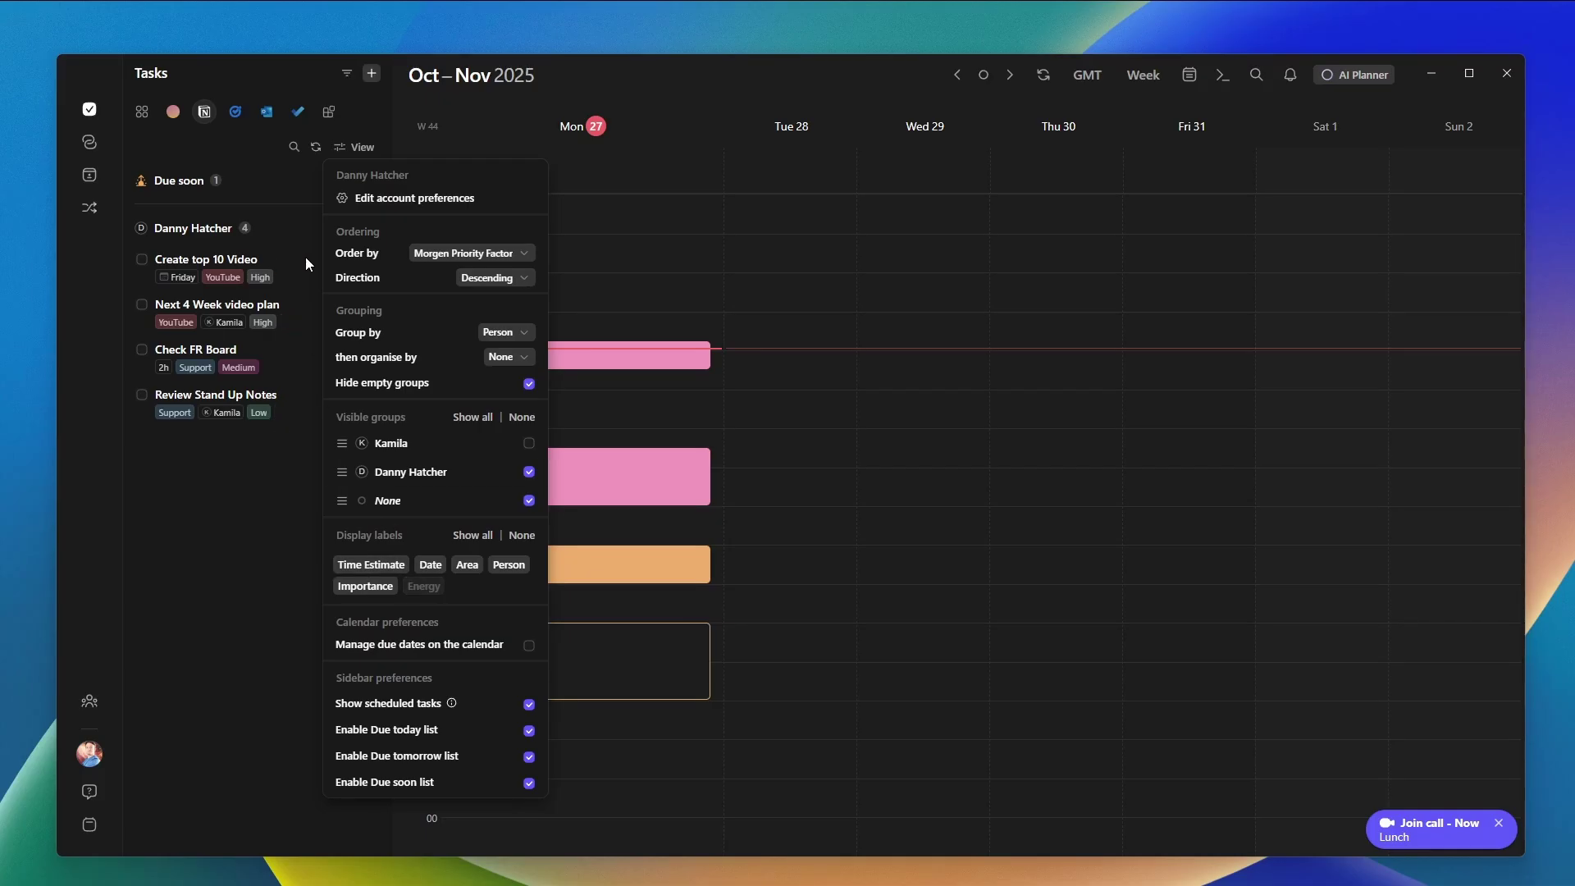
left_click(366, 592)
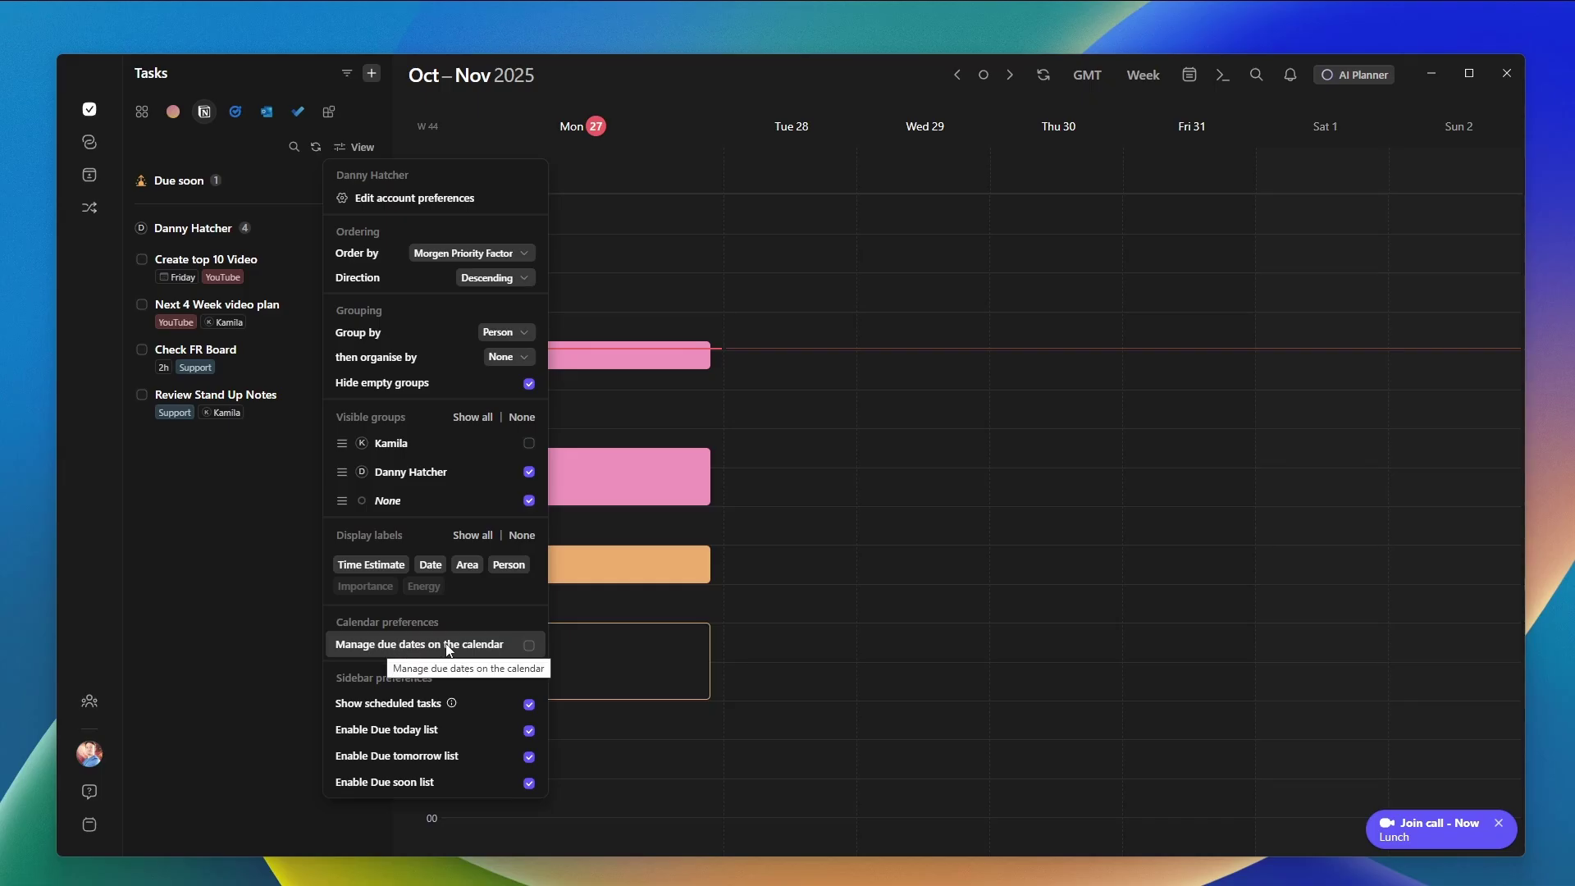
left_click(235, 651)
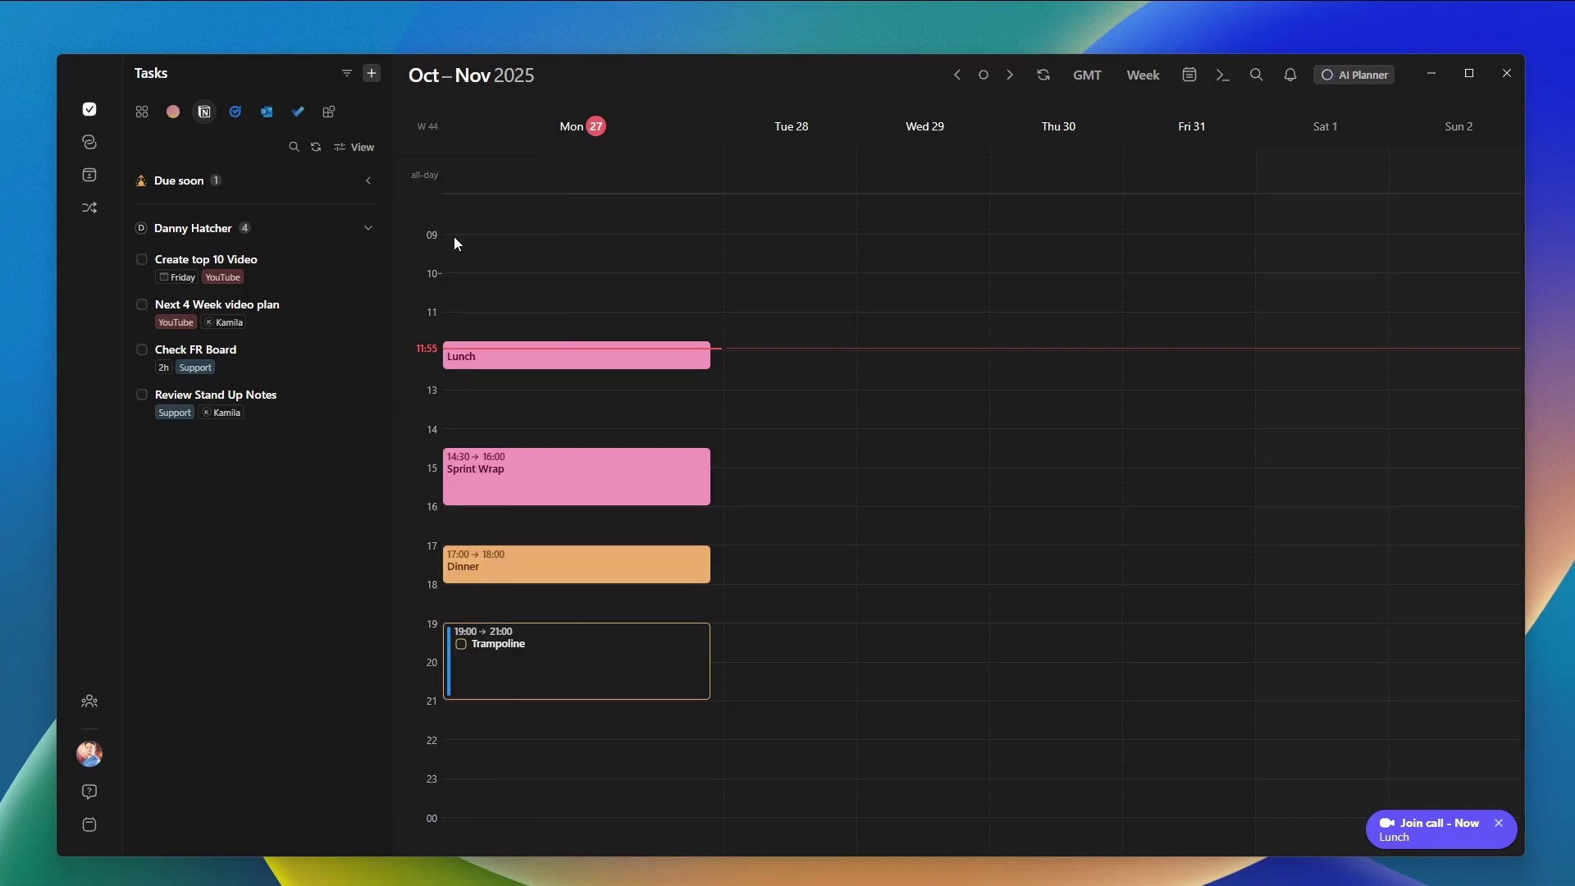
Enable managing due dates on the calendar for the Notion tasks.
left_click(351, 150)
left_click(396, 652)
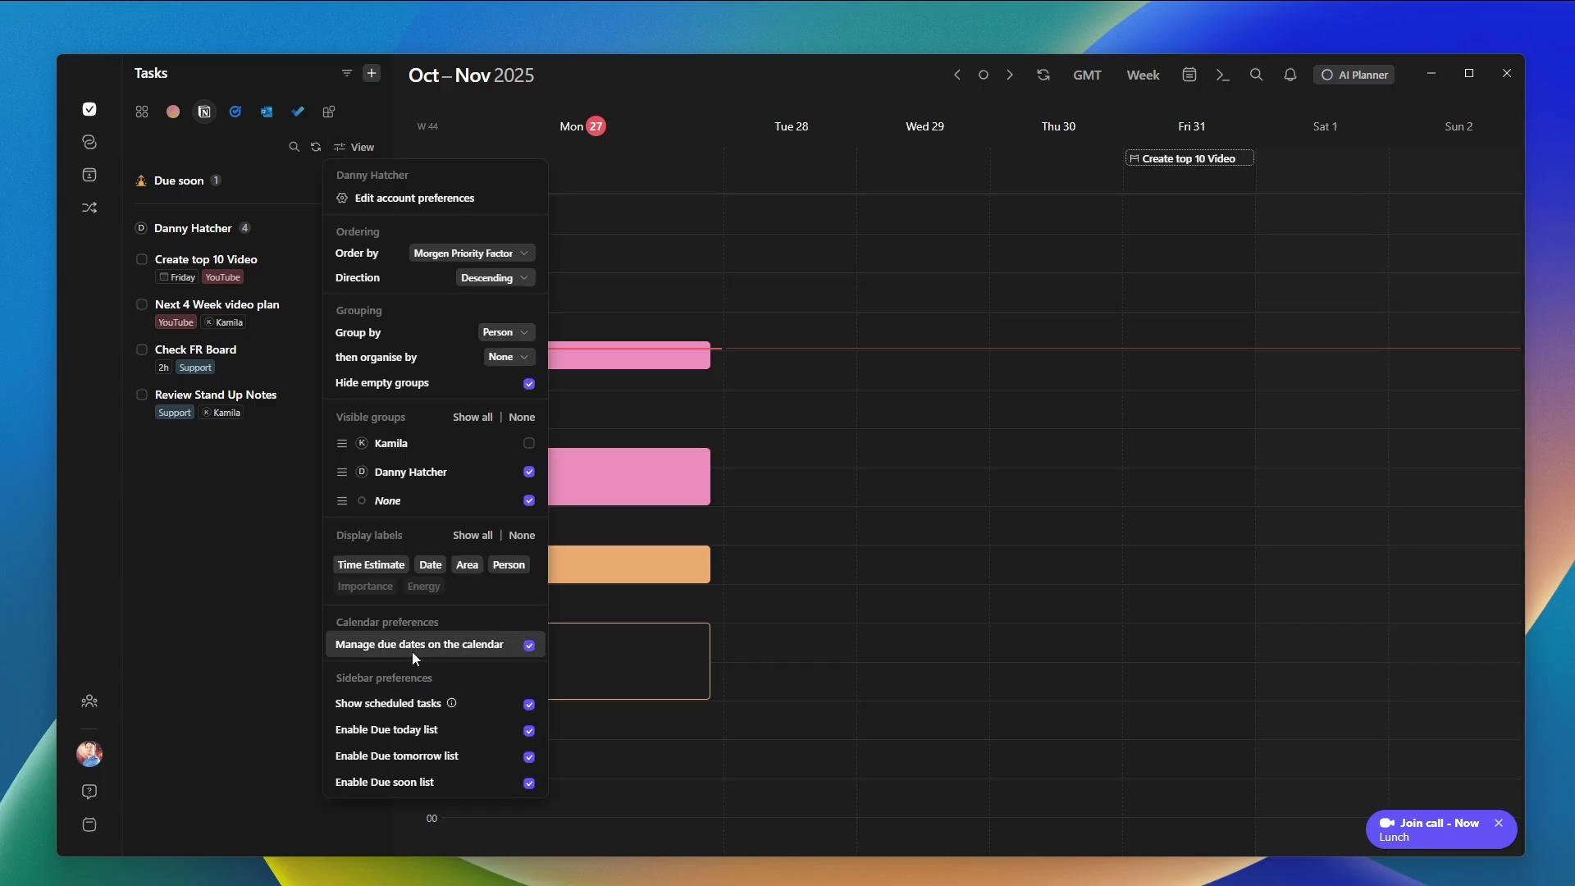
left_click(304, 519)
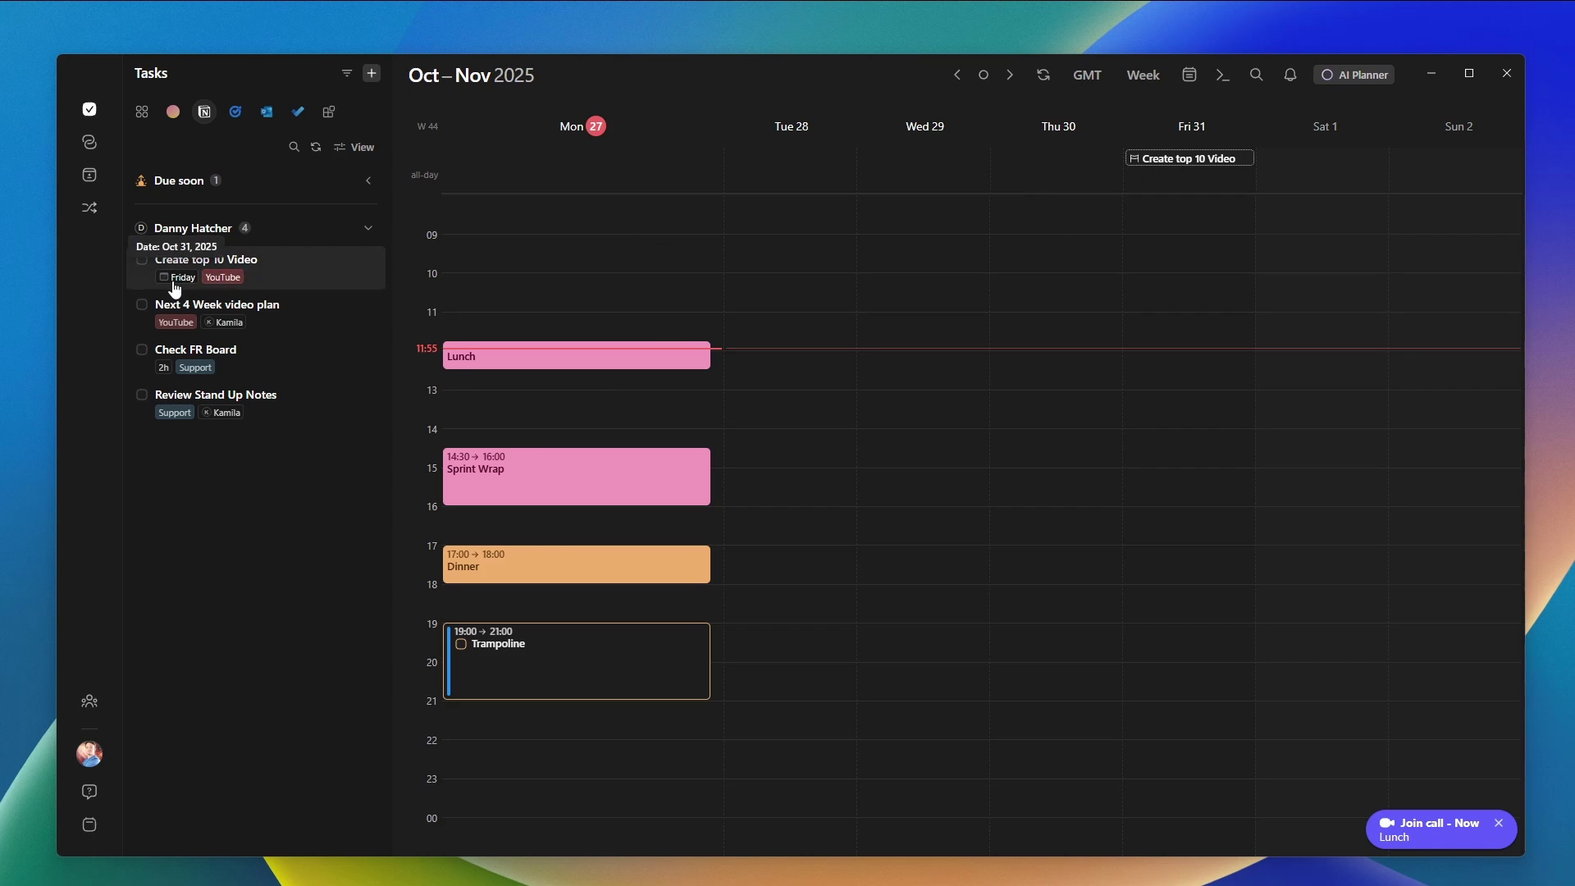
Block time on Friday 31 from 9:00 to 10:00 for the Create top 10 Video task from its due-date marker.
left_click(1171, 161)
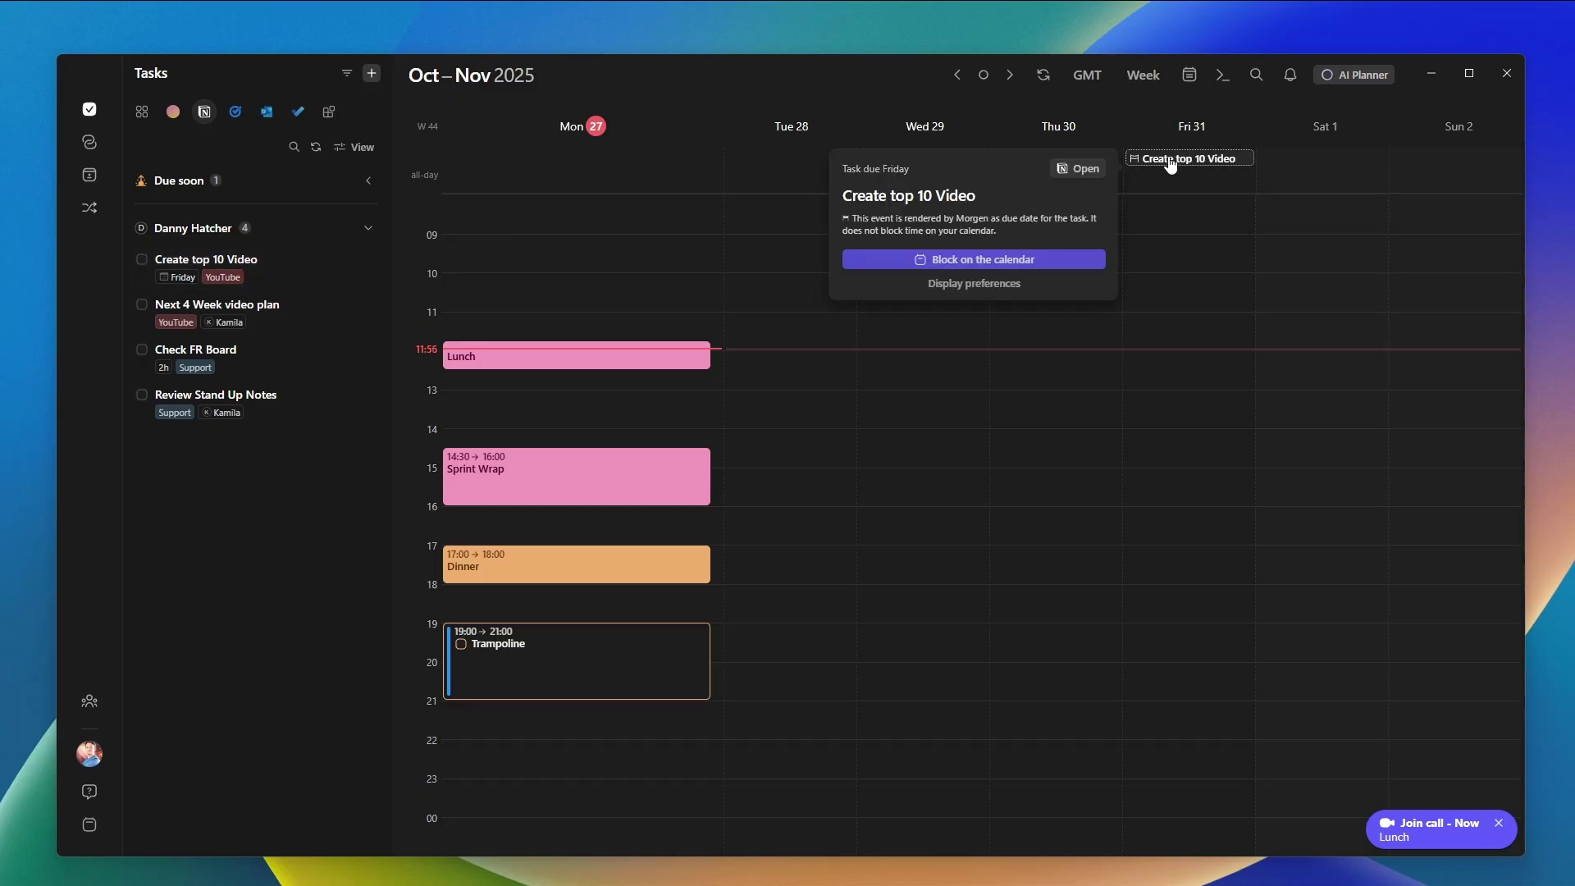
left_click(948, 262)
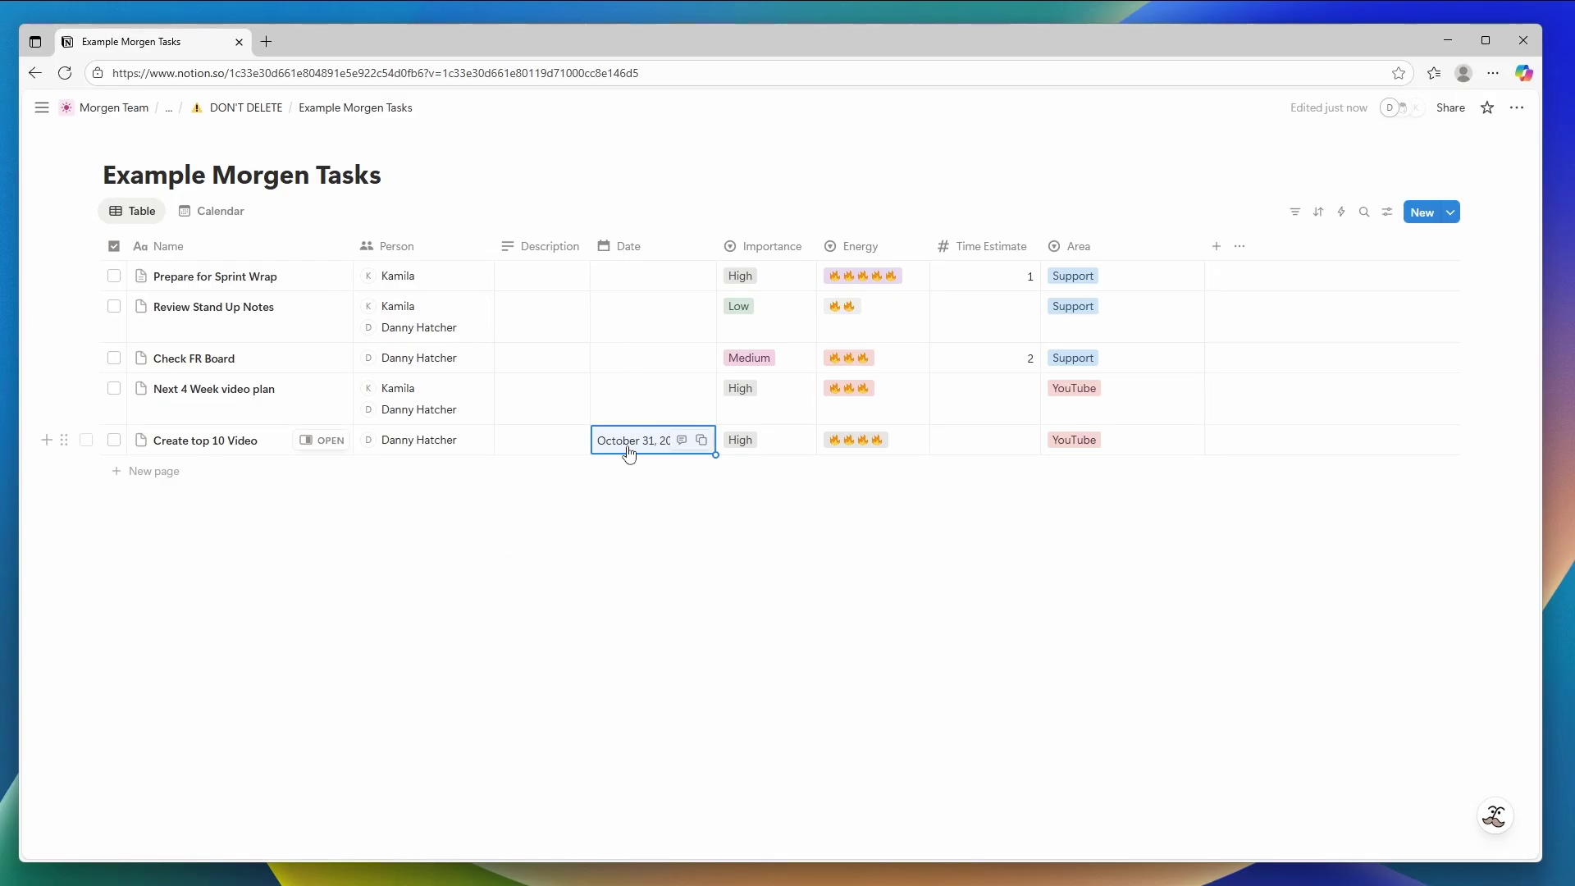
Set the date of Next 4 Week video plan to October 29, 2025 in the Notion task table.
left_click(626, 391)
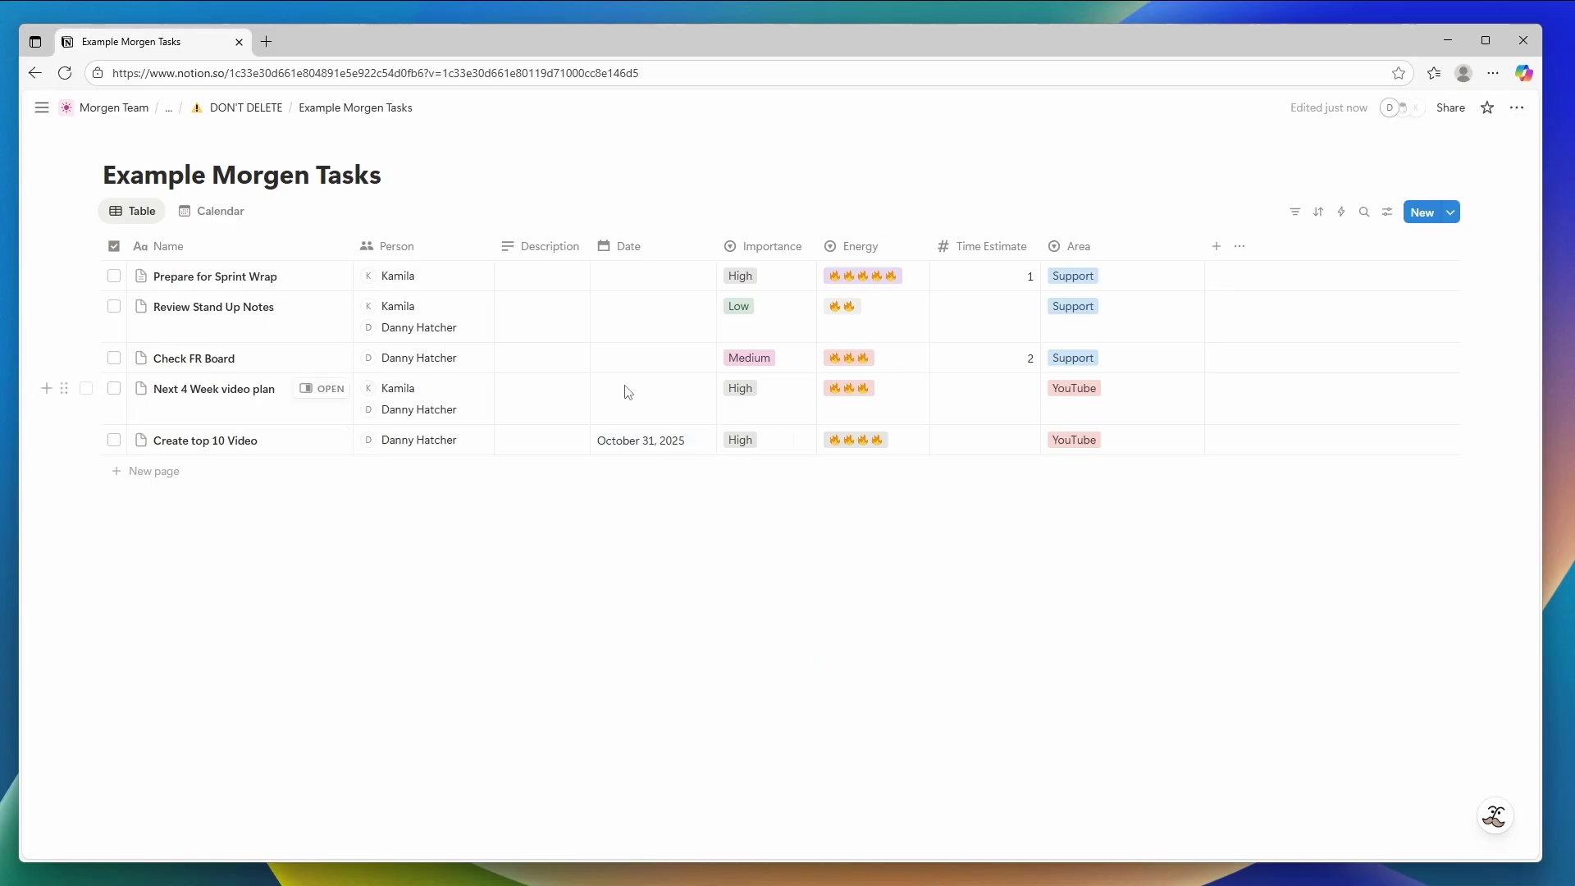
left_click(664, 629)
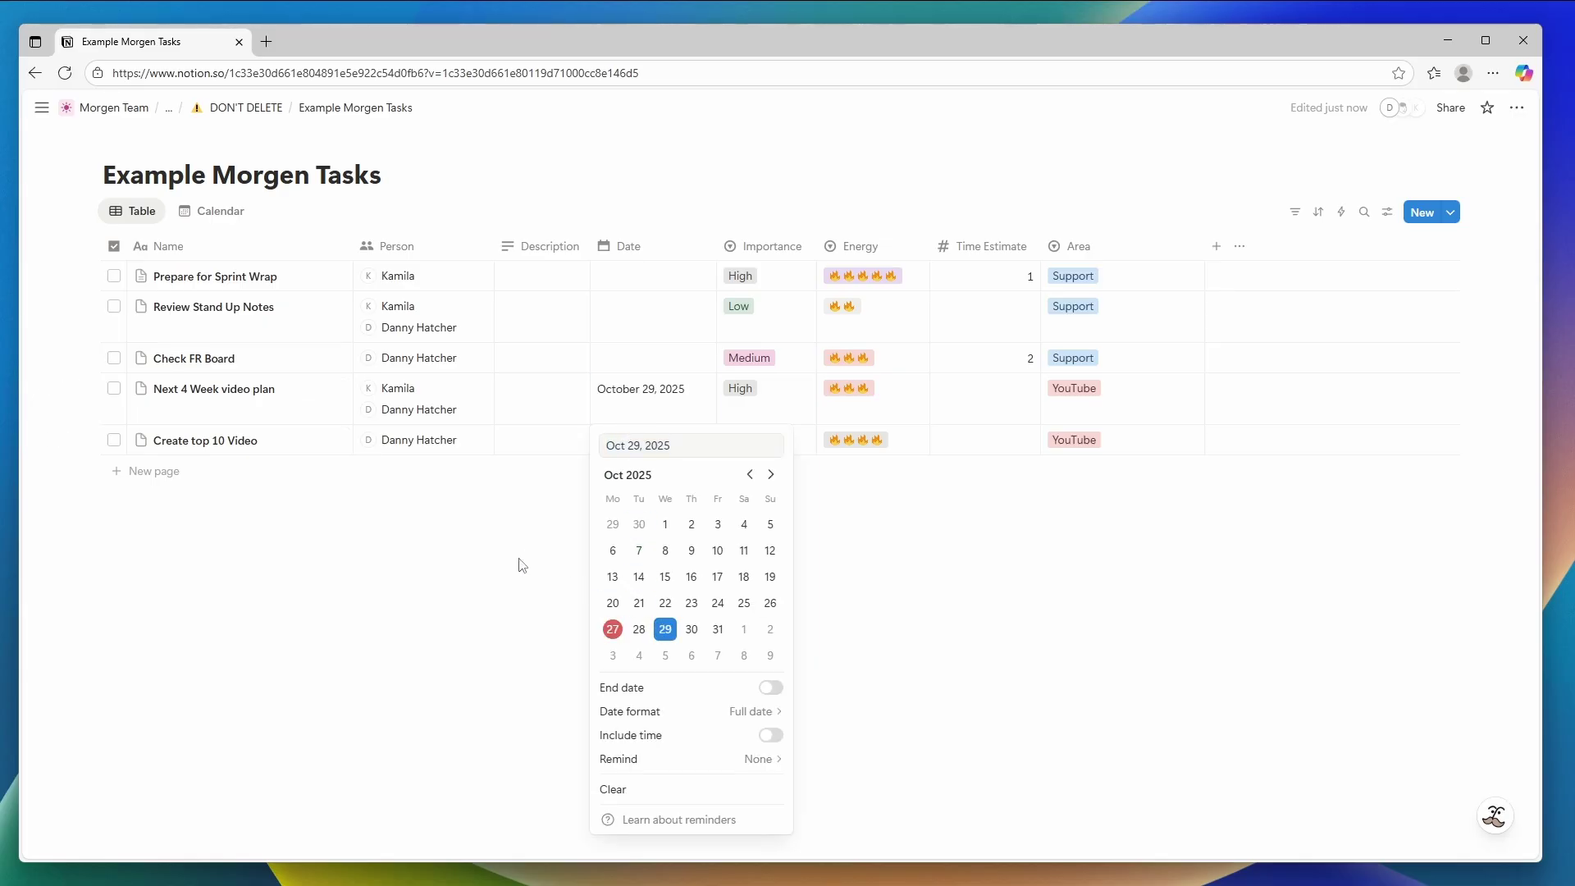
key("Escape")
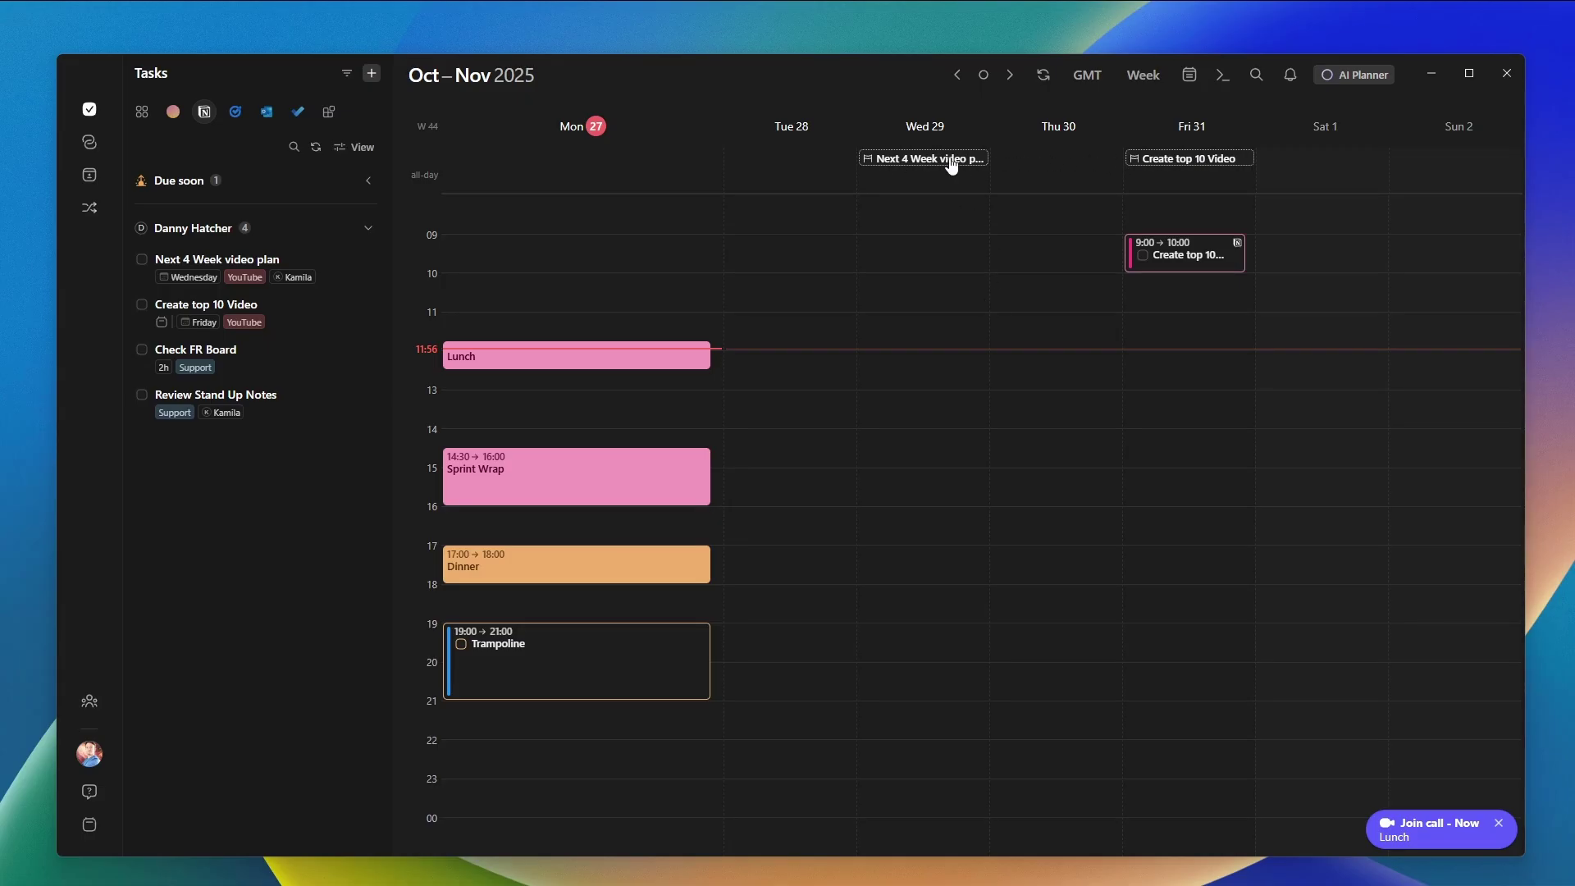
Move the Next 4 Week video plan due date to Tuesday 28 and Create top 10 Video's to Thursday 30, and check the dates in Notion.
left_click_drag(953, 163, 845, 168)
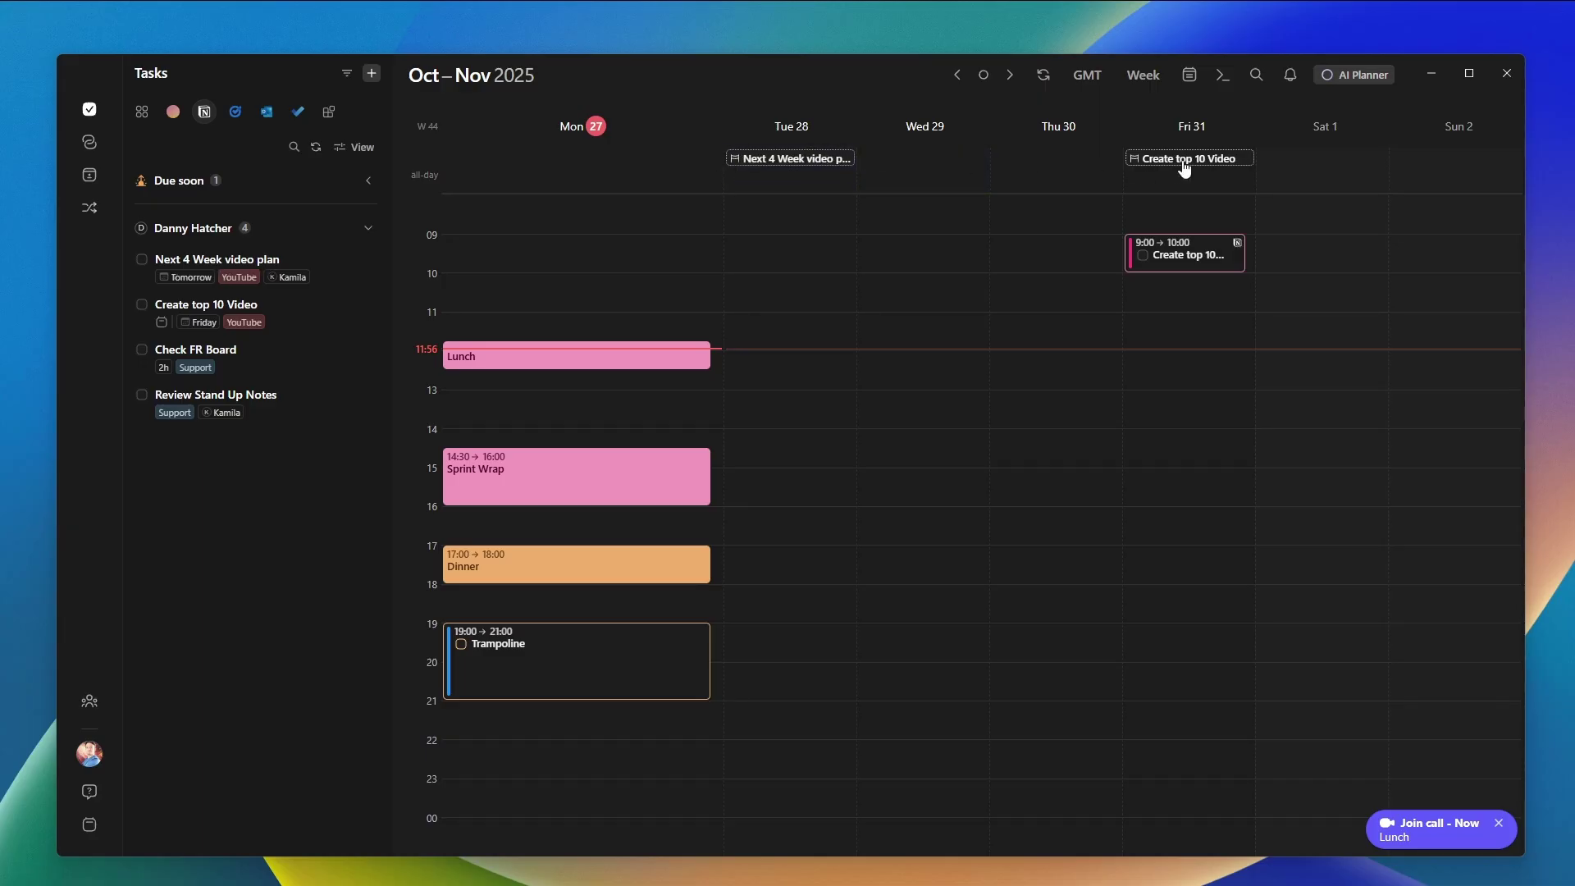
left_click_drag(1184, 167, 1057, 168)
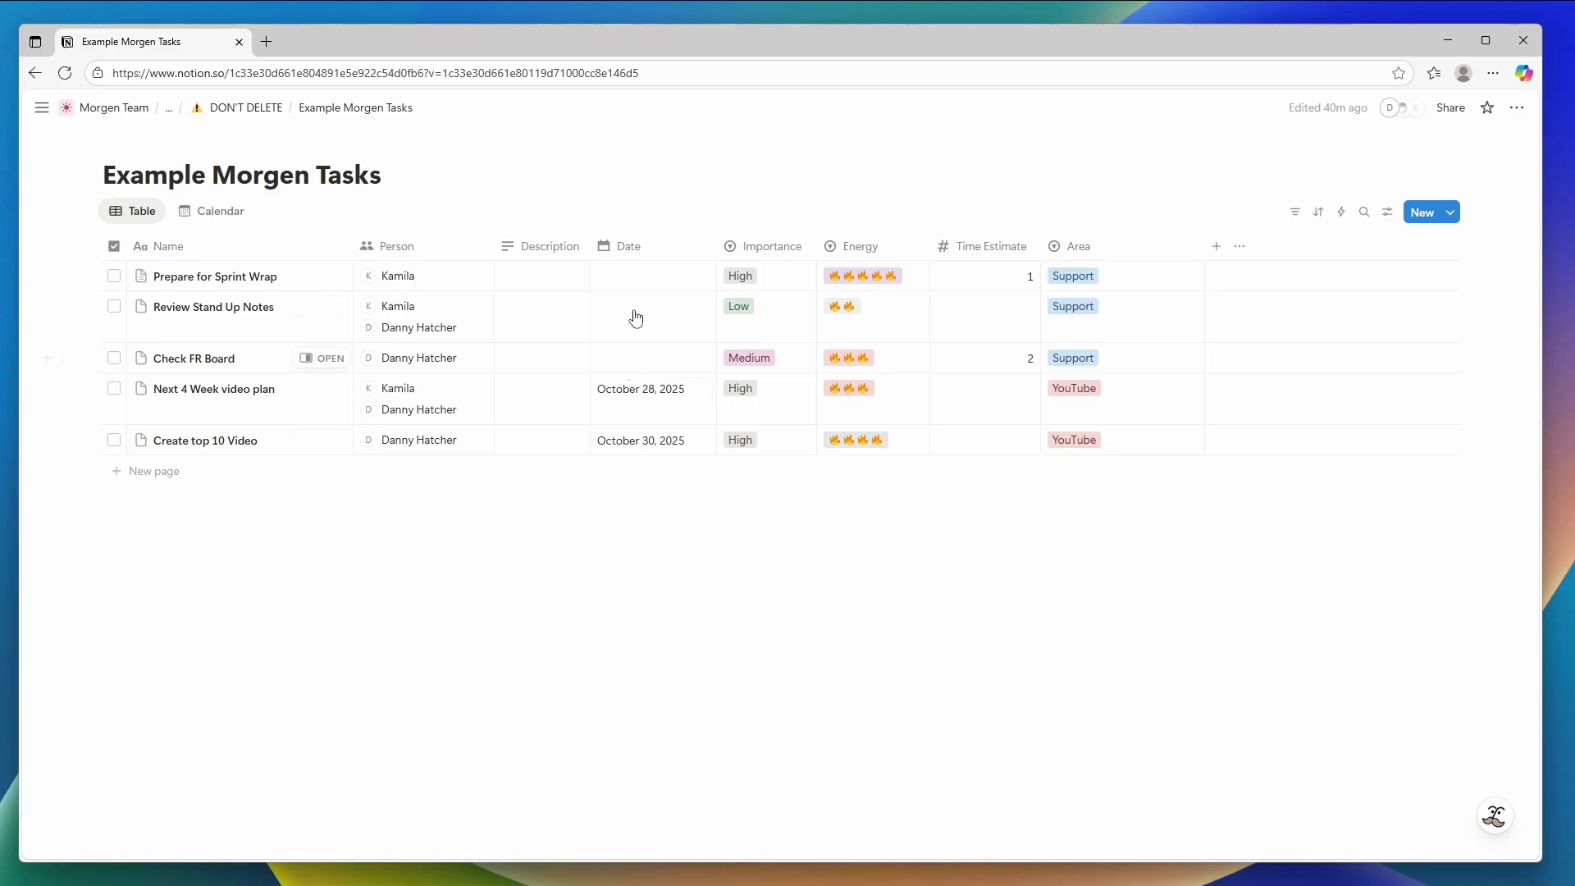
left_click(641, 406)
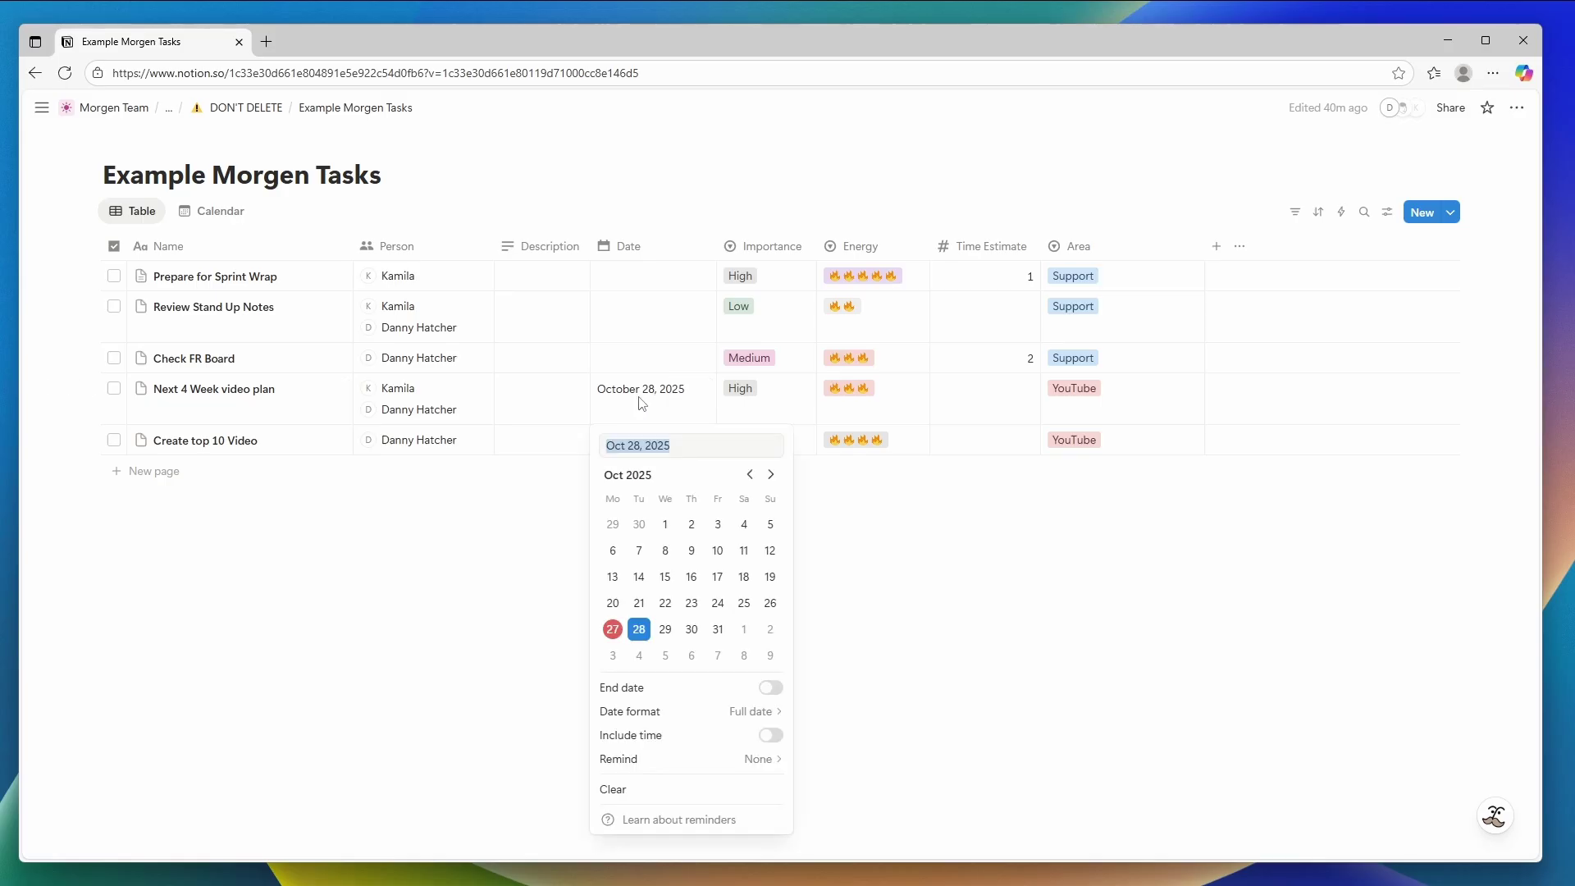
left_click(536, 600)
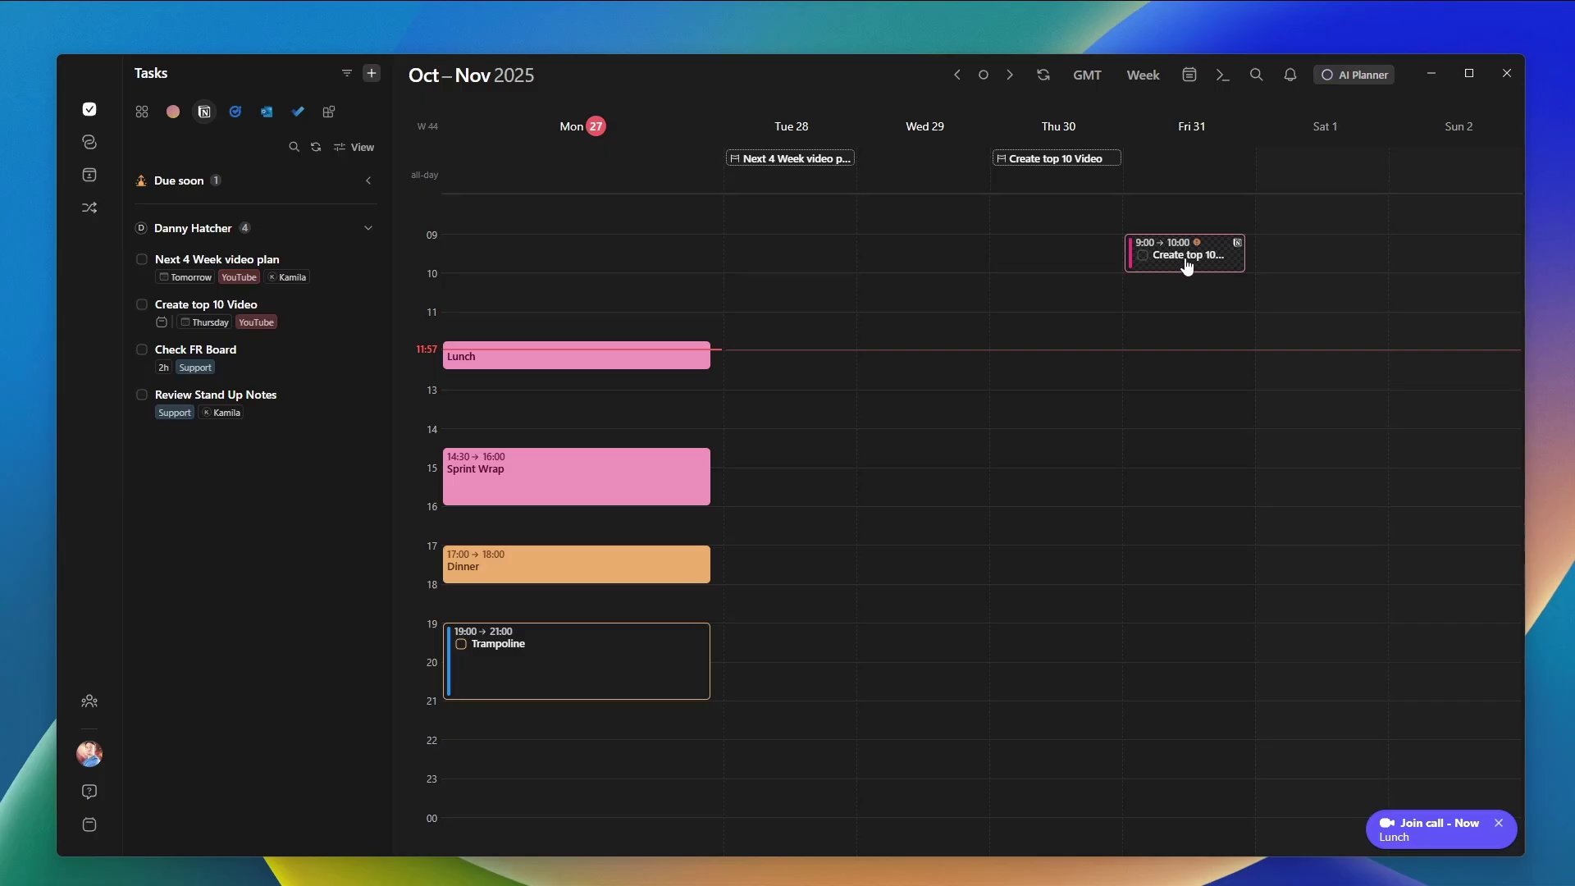
Reschedule the Create top 10 Video block to Wednesday 29 at 9:00, and add another block for the task on Monday 27 at 13:00.
mouse_move(1187, 265)
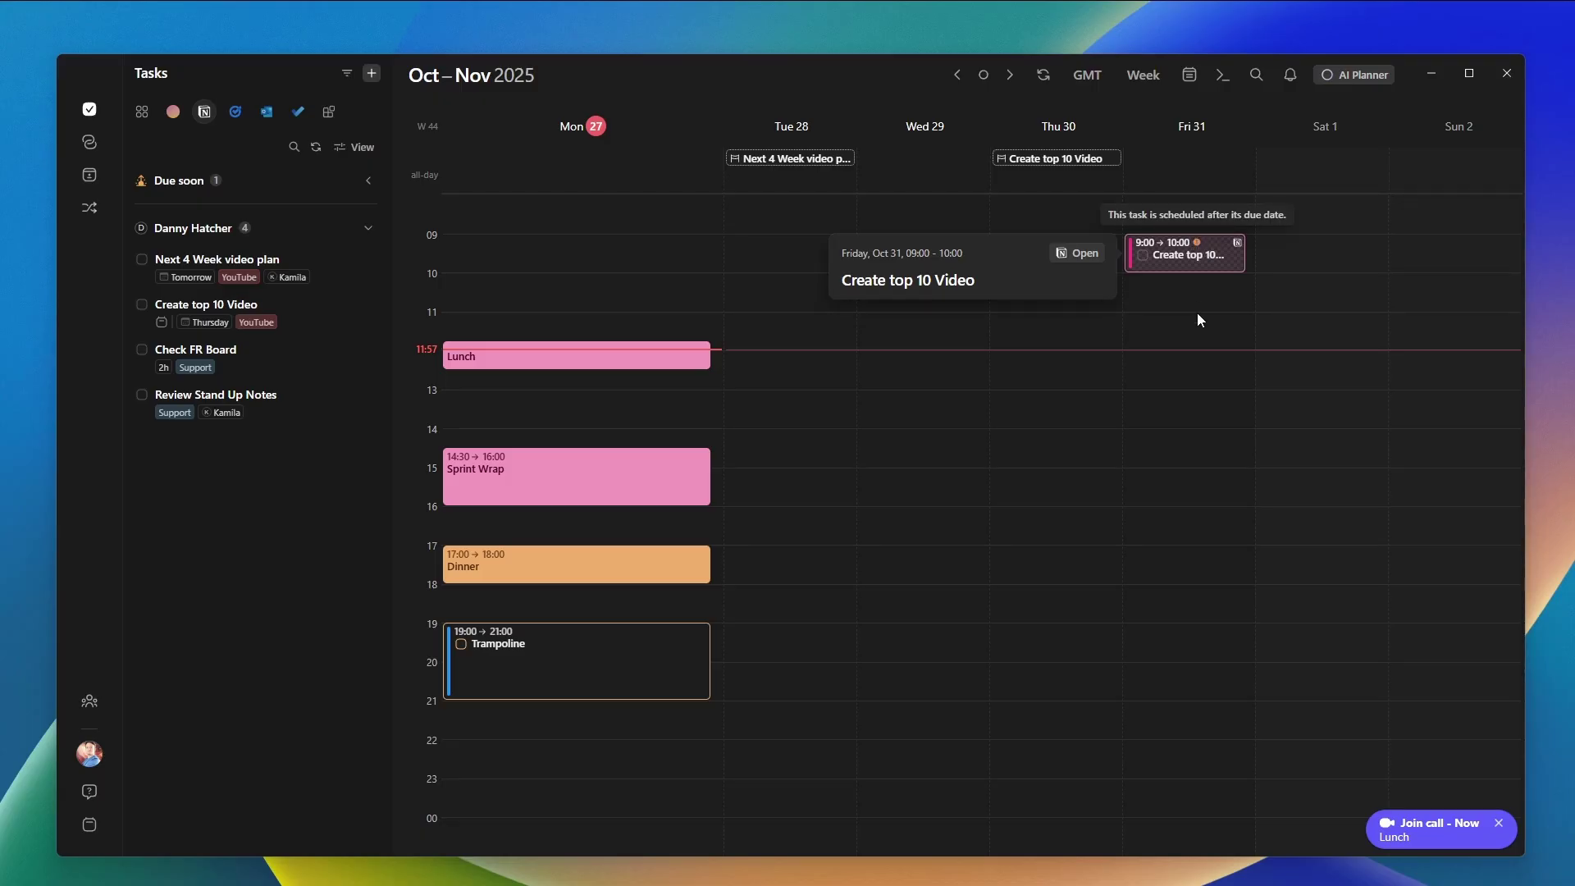
left_click_drag(1202, 267, 961, 273)
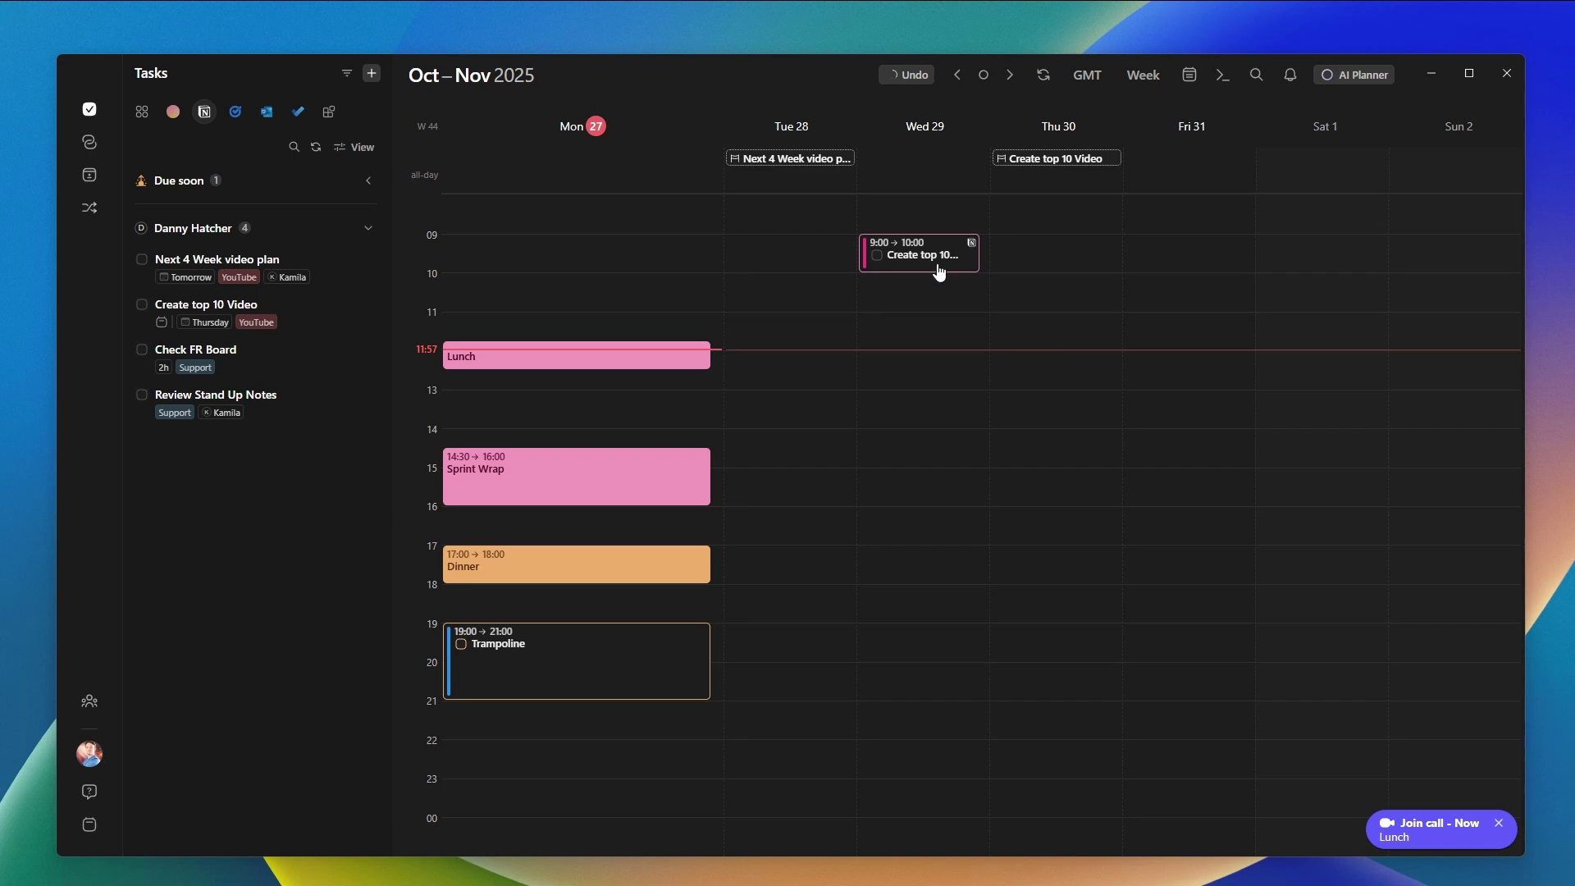
left_click_drag(234, 320, 539, 404)
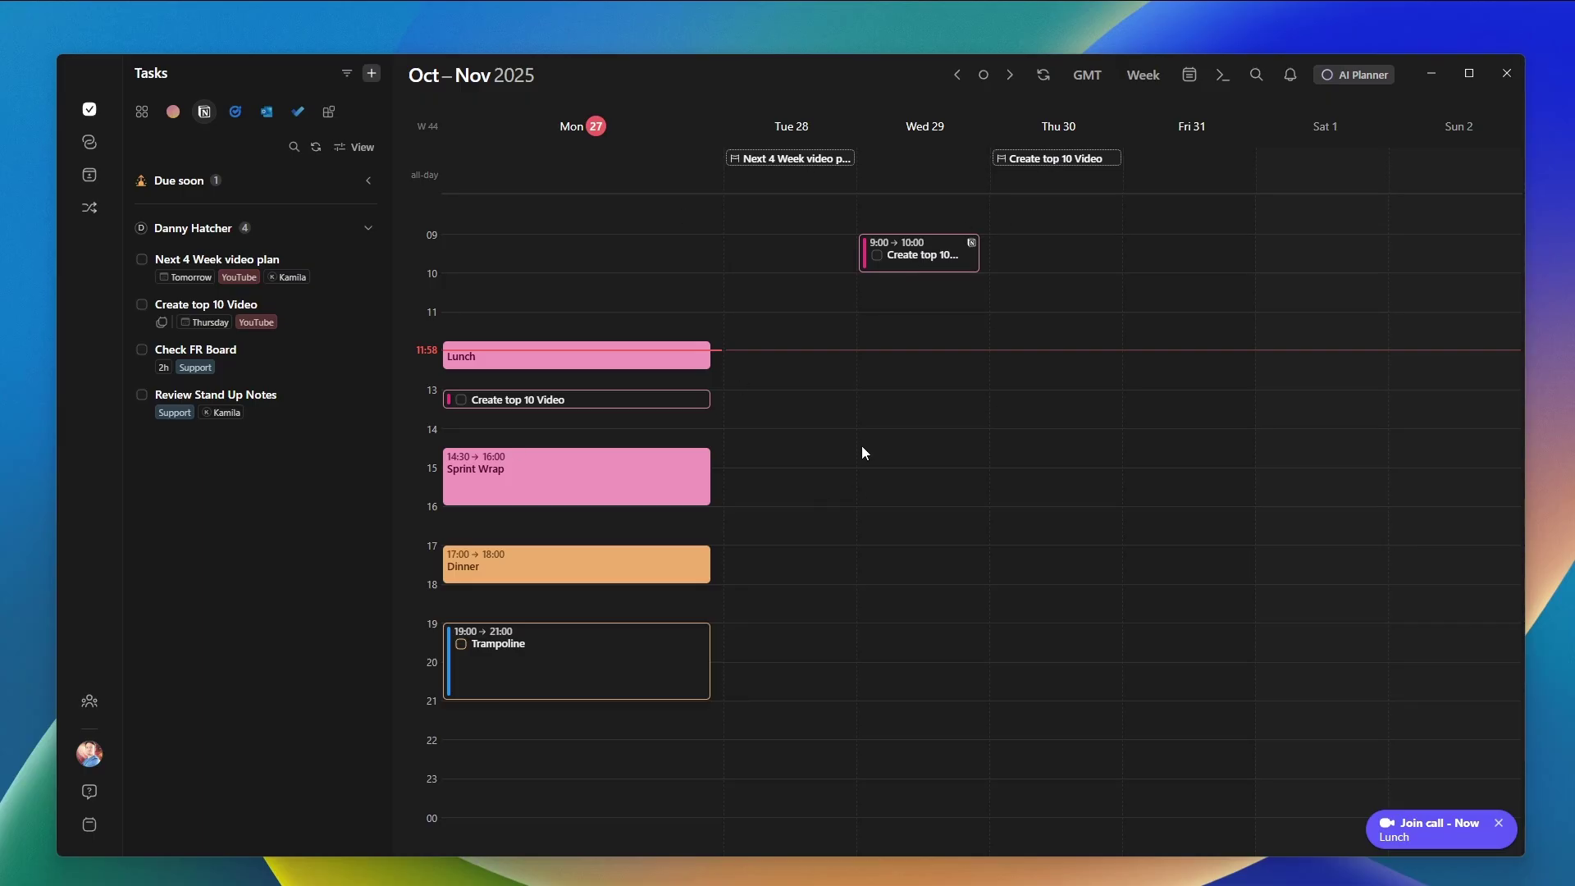
Switch to Notion and examine the due dates of the Example Morgen Tasks in the Calendar view.
key("alt+Tab")
left_click(230, 213)
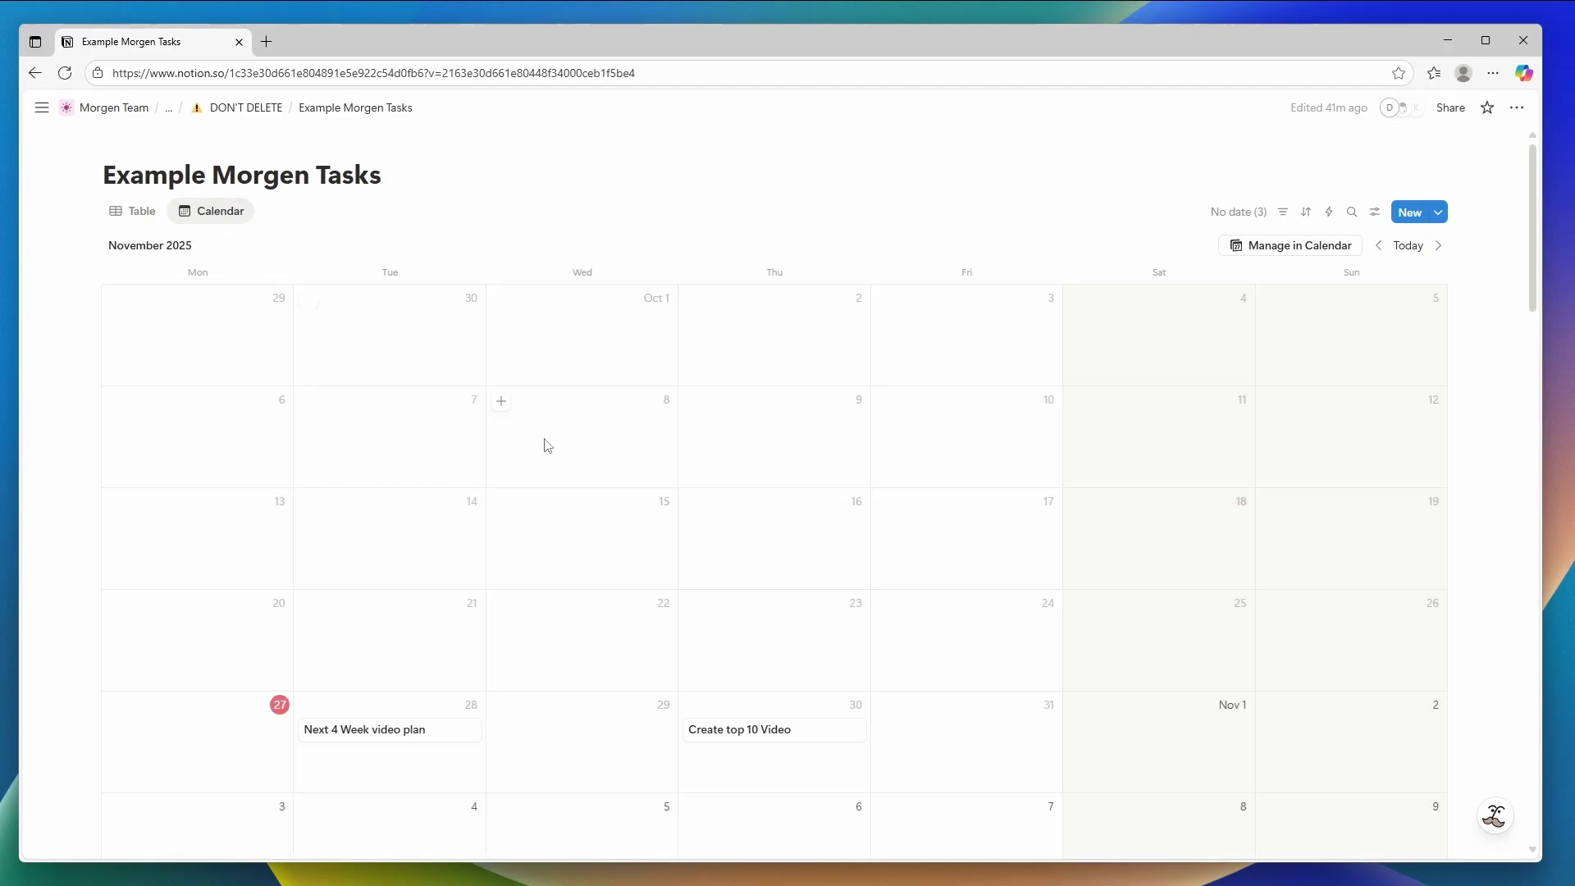
scroll(656, 492, "down", 2)
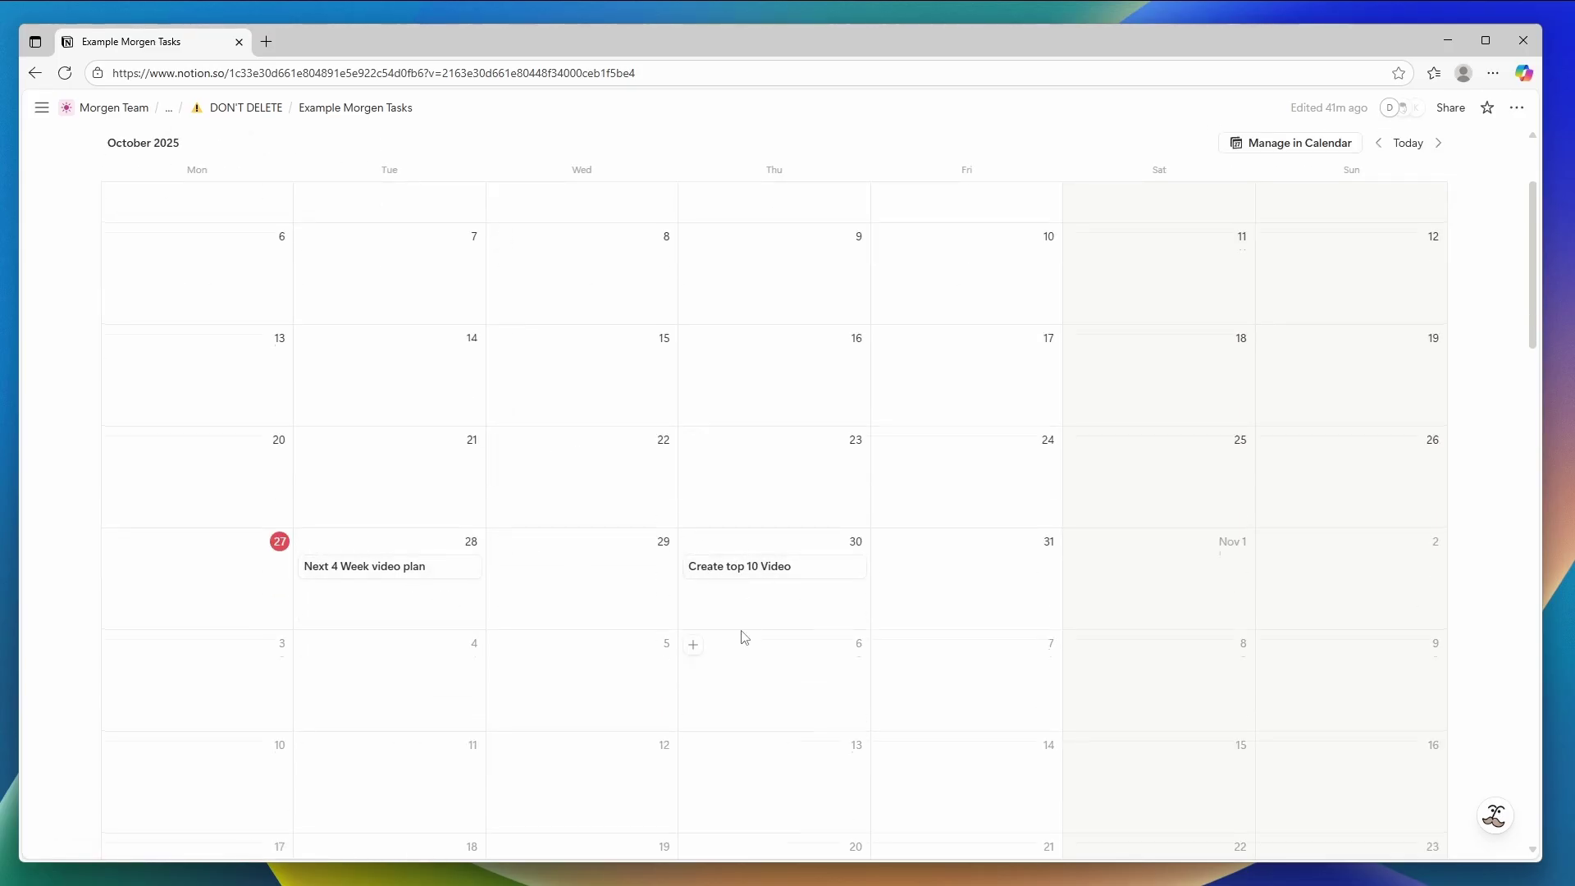
scroll(743, 636, "up", 1)
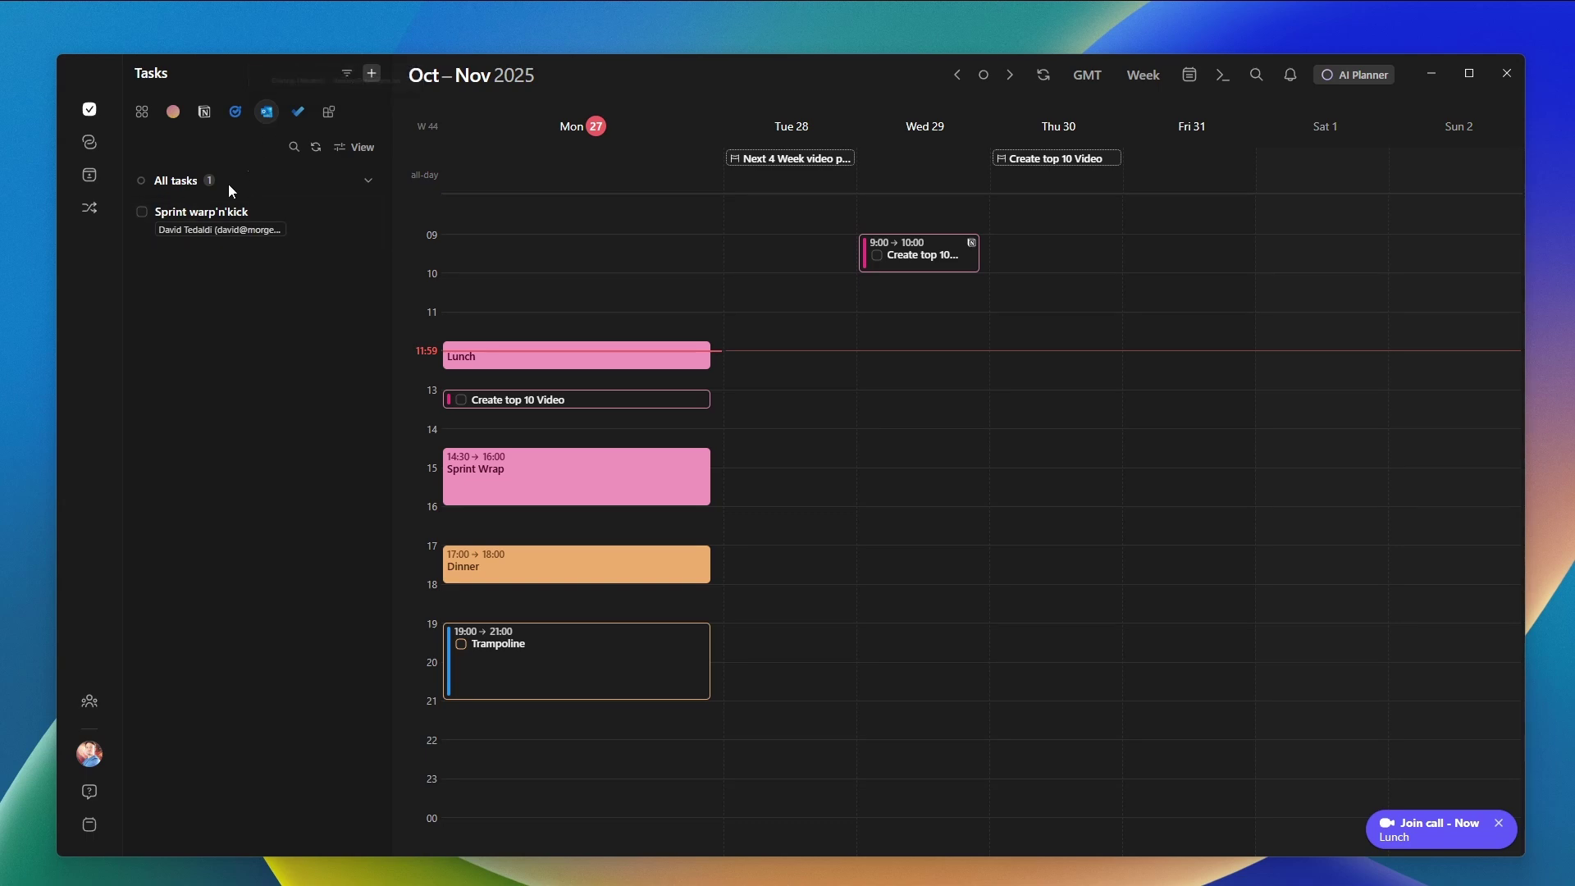
Check the flagged Sprint warp'n'kick email in Outlook, and view the details of its matching task in Morgen.
left_click(274, 229)
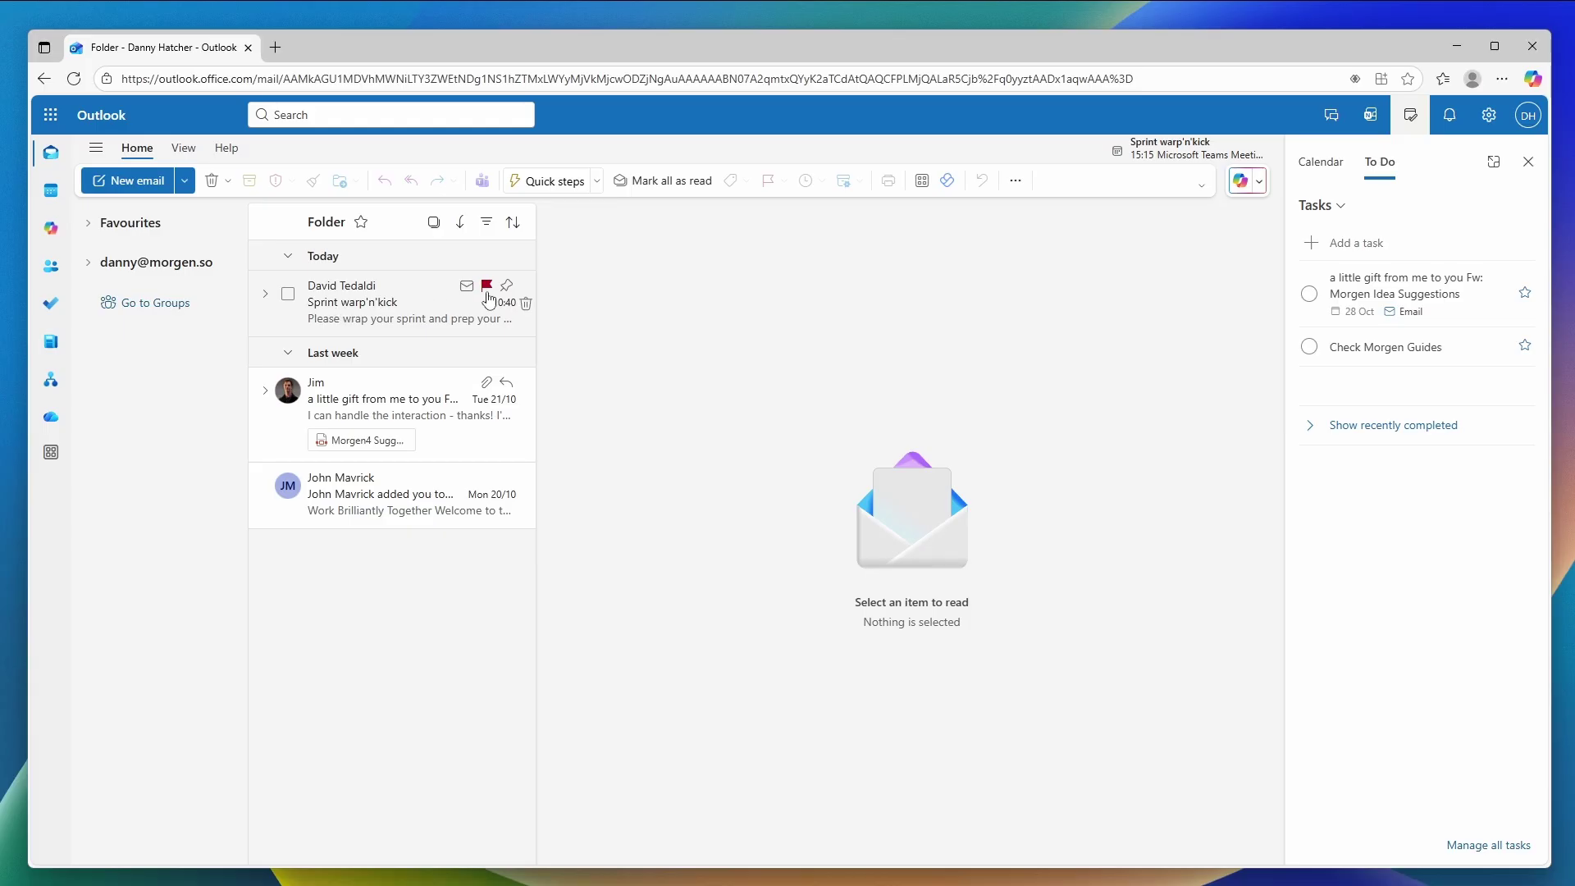
left_click(1457, 46)
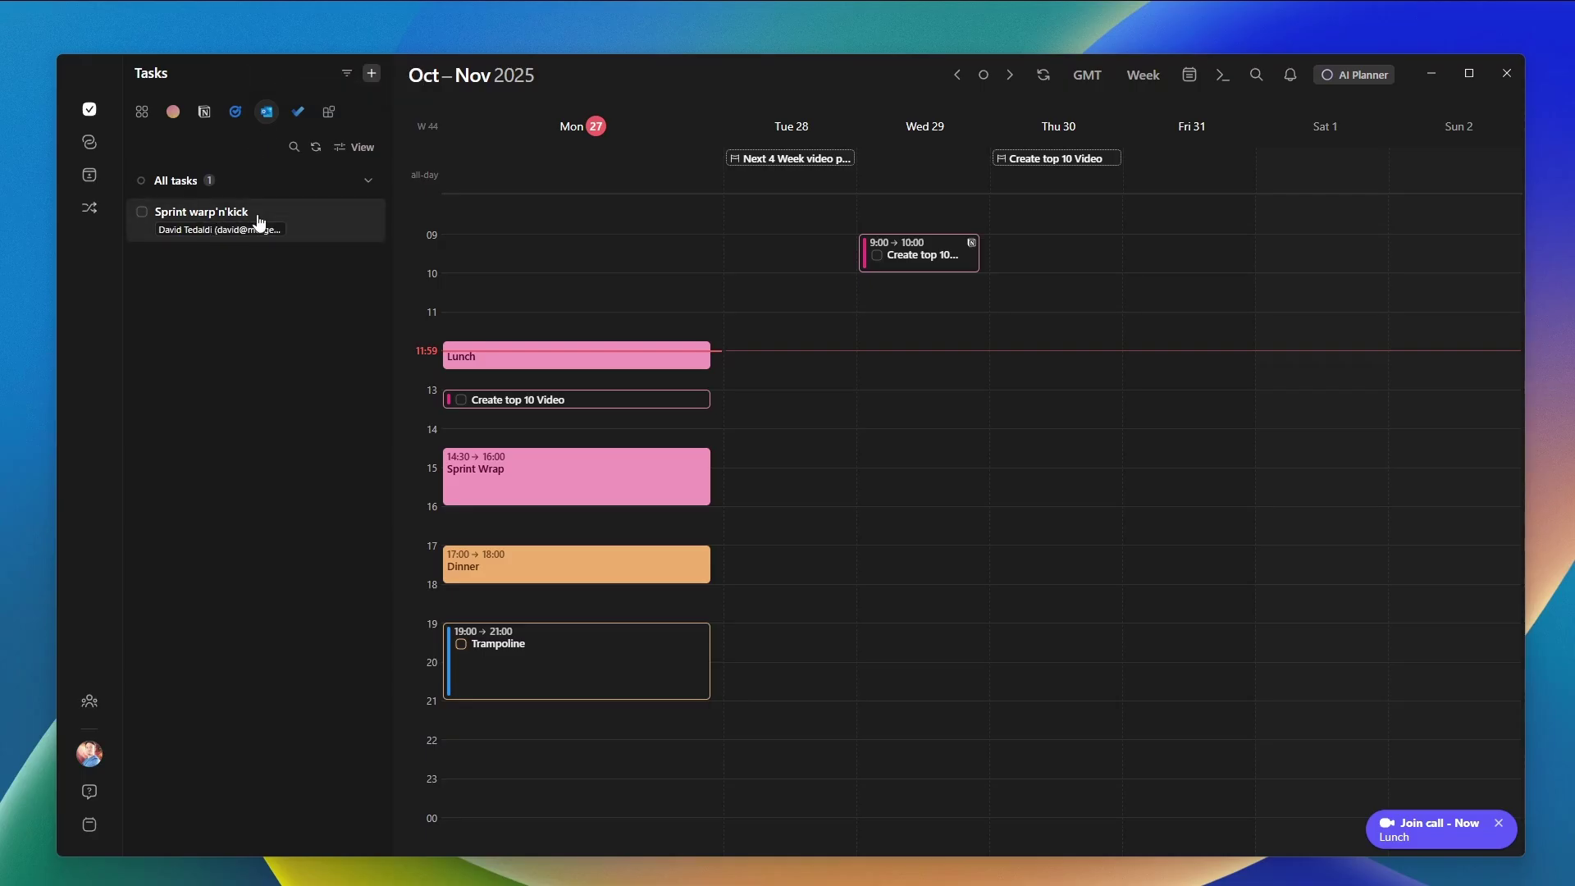
left_click(260, 222)
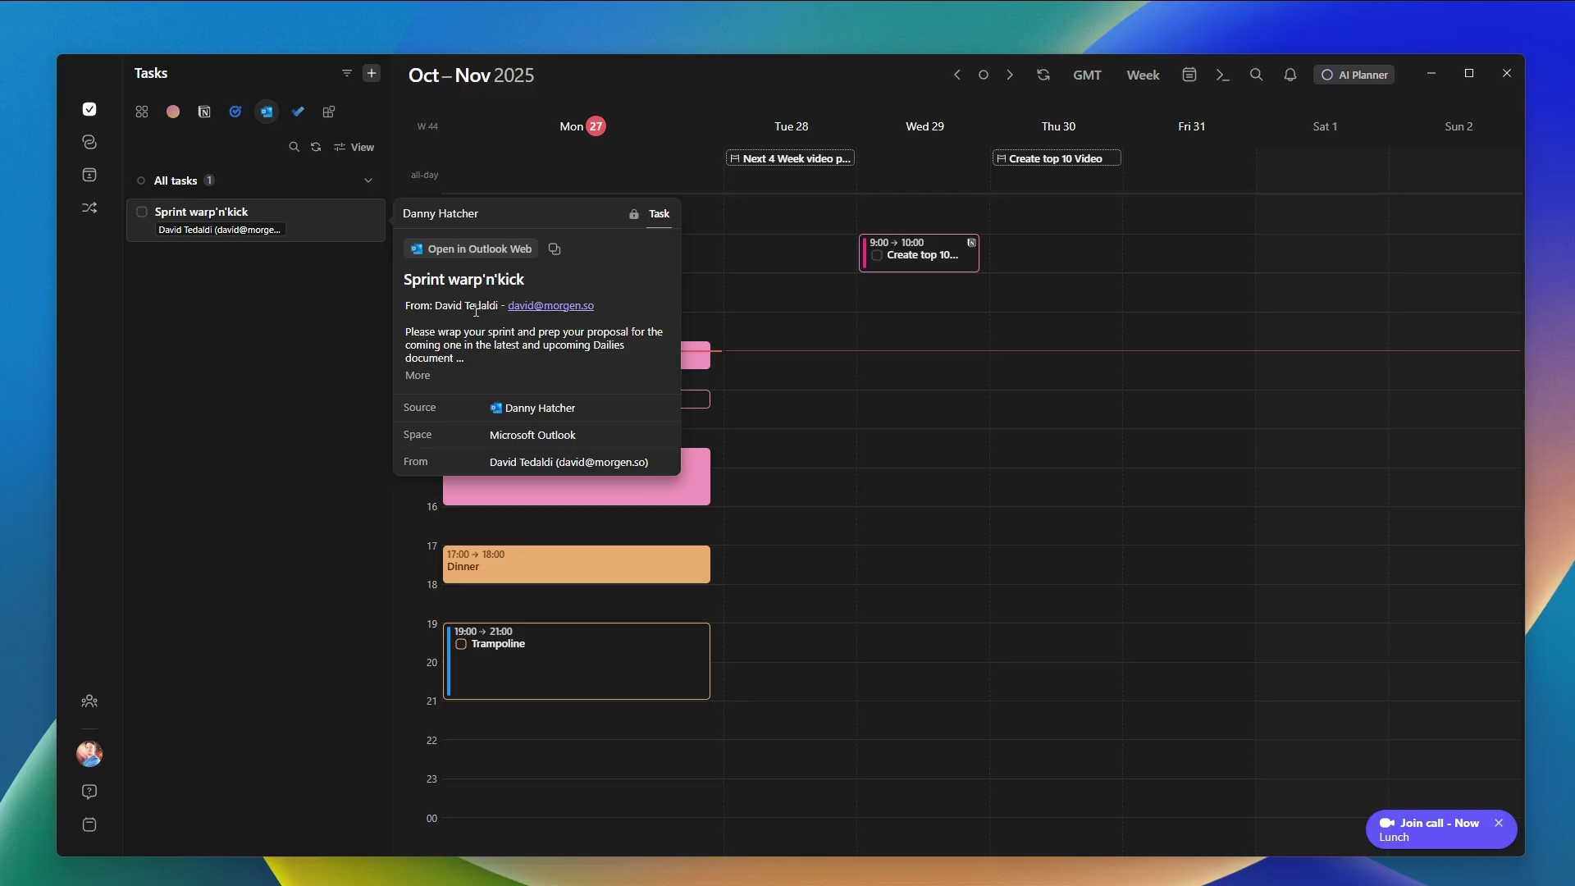
left_click(315, 321)
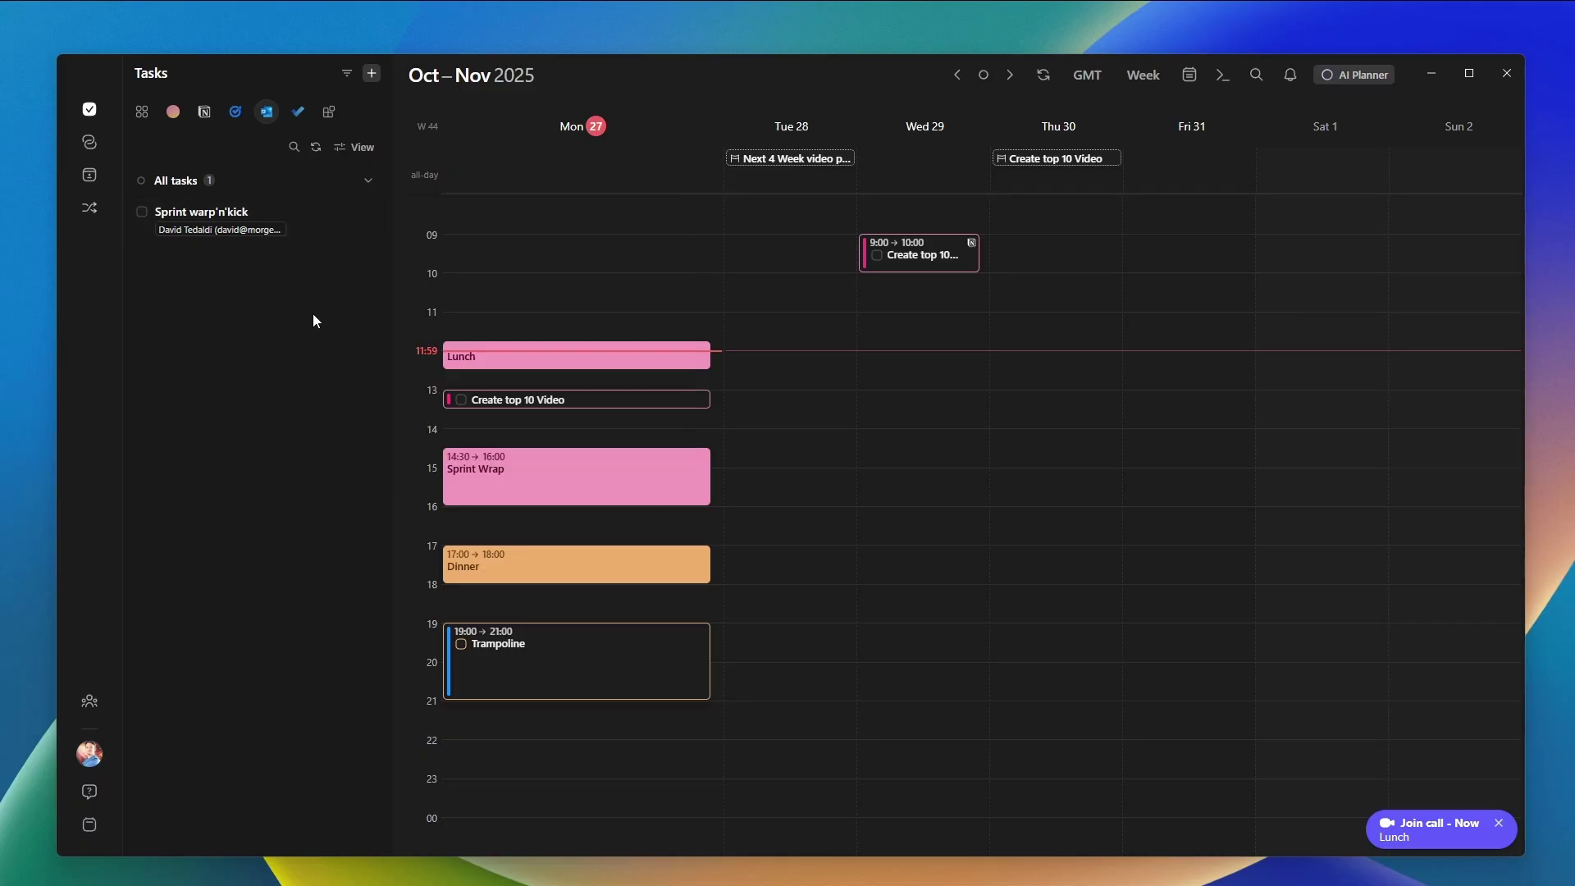
Mark the Sprint warp'n'kick task complete in Morgen, and flag its email again in Outlook.
left_click(142, 213)
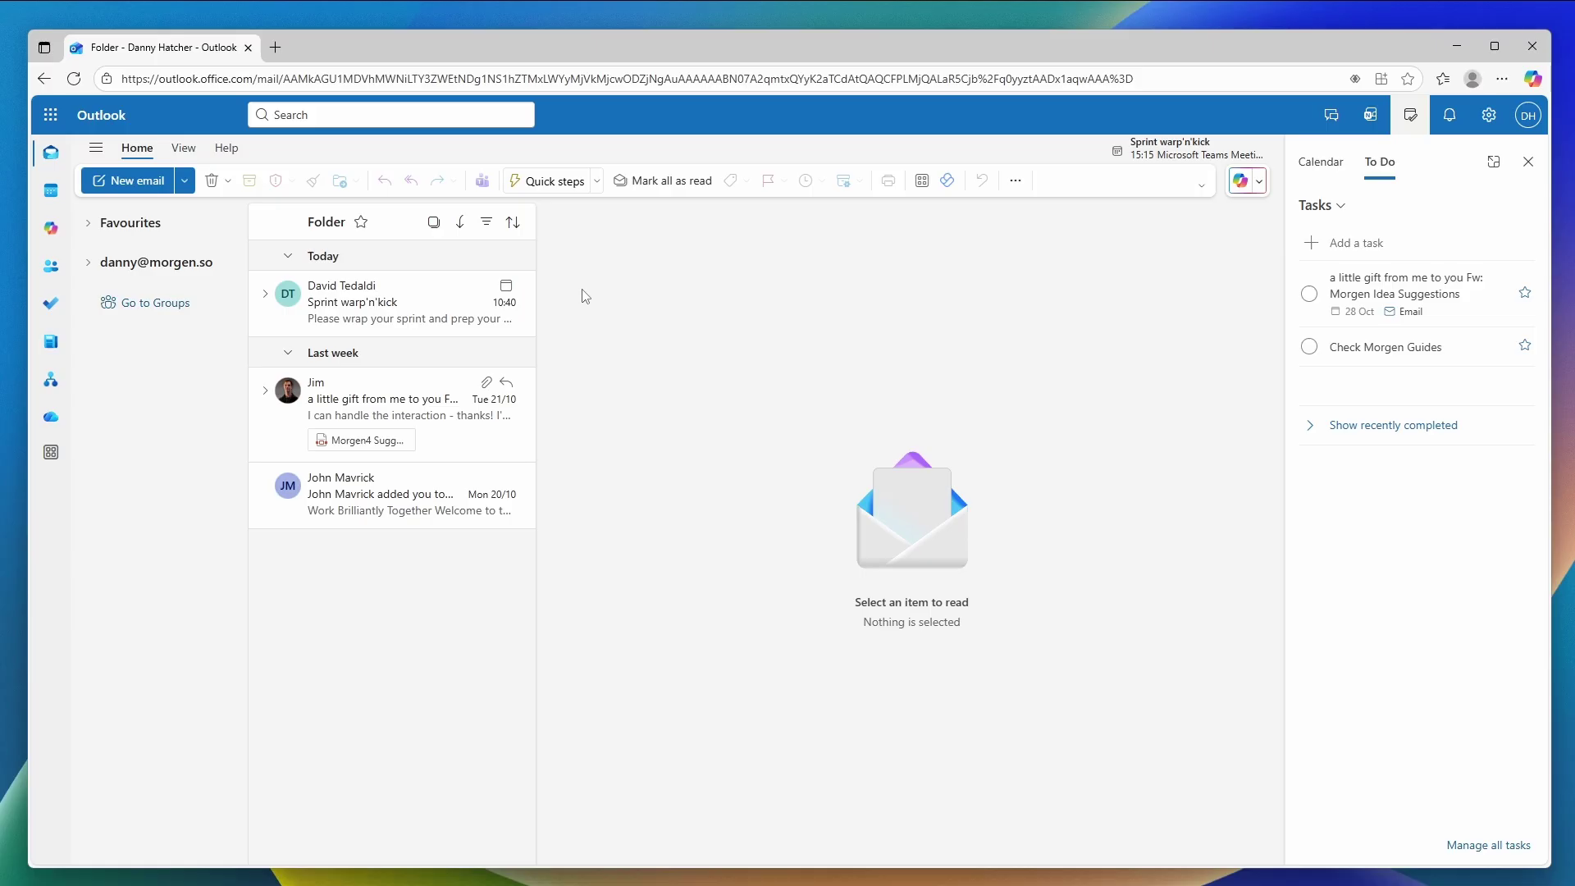
left_click(486, 288)
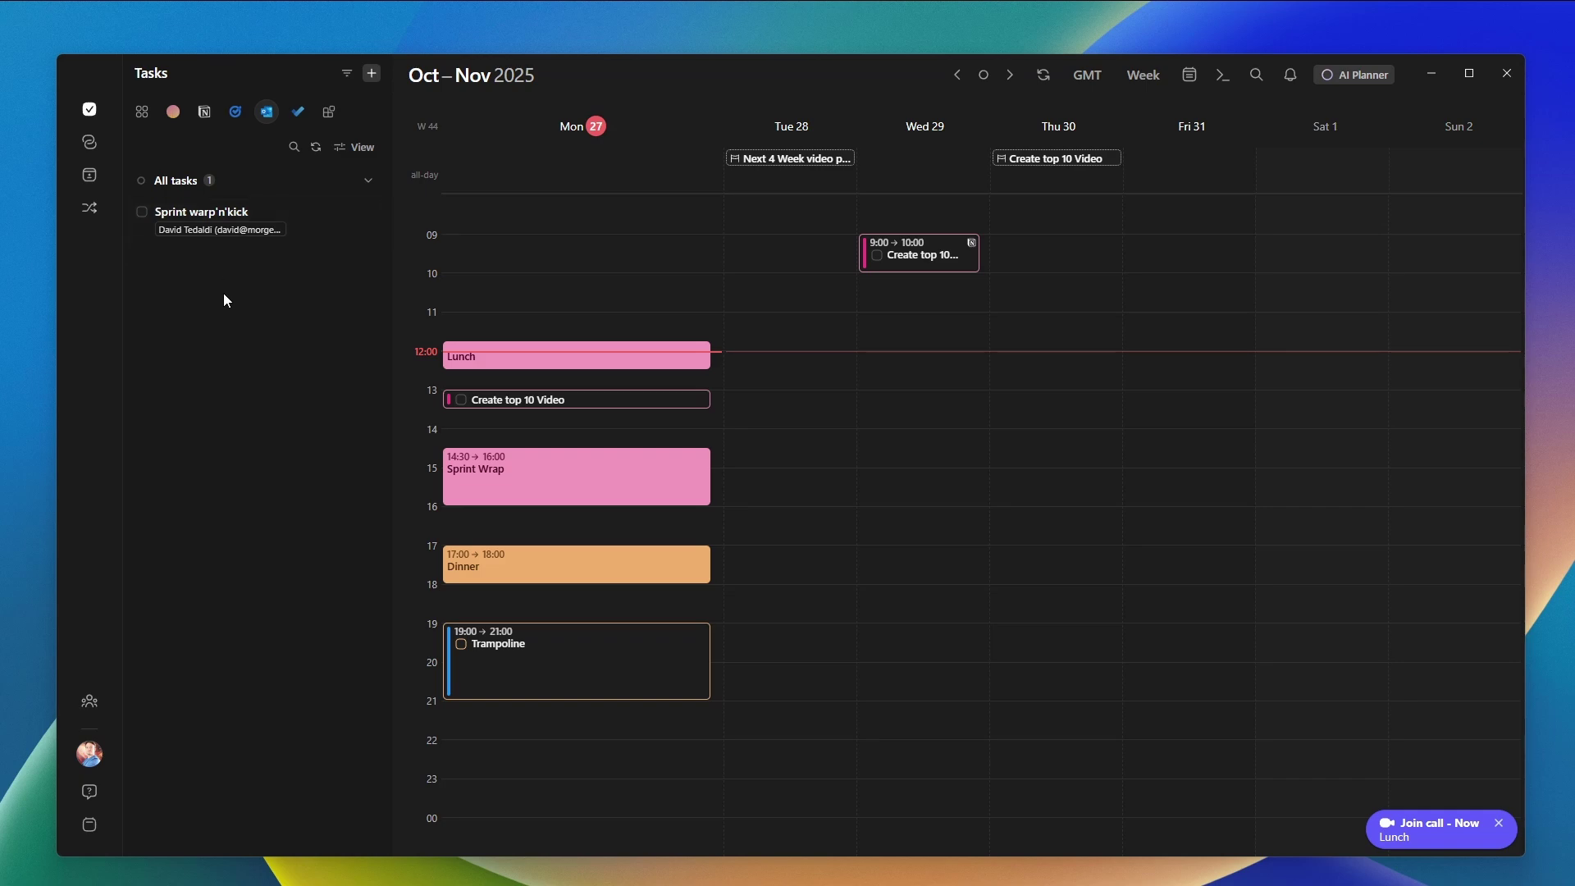
Show the Microsoft To Do tasks, and open the email linked to the Morgen Idea Suggestions task in Outlook.
left_click(298, 116)
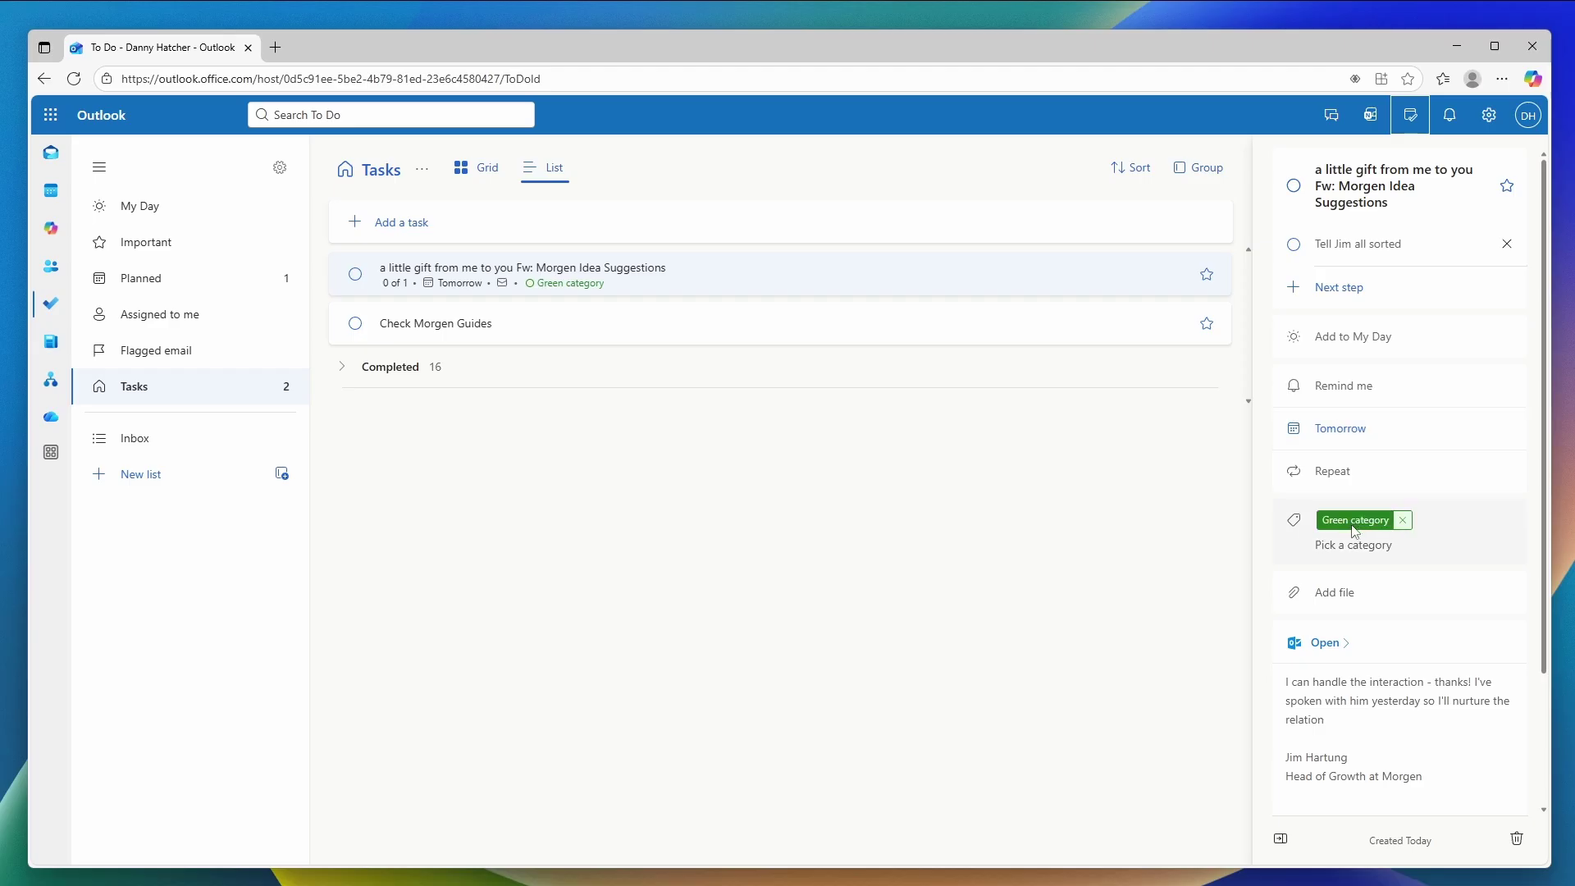
left_click(1337, 652)
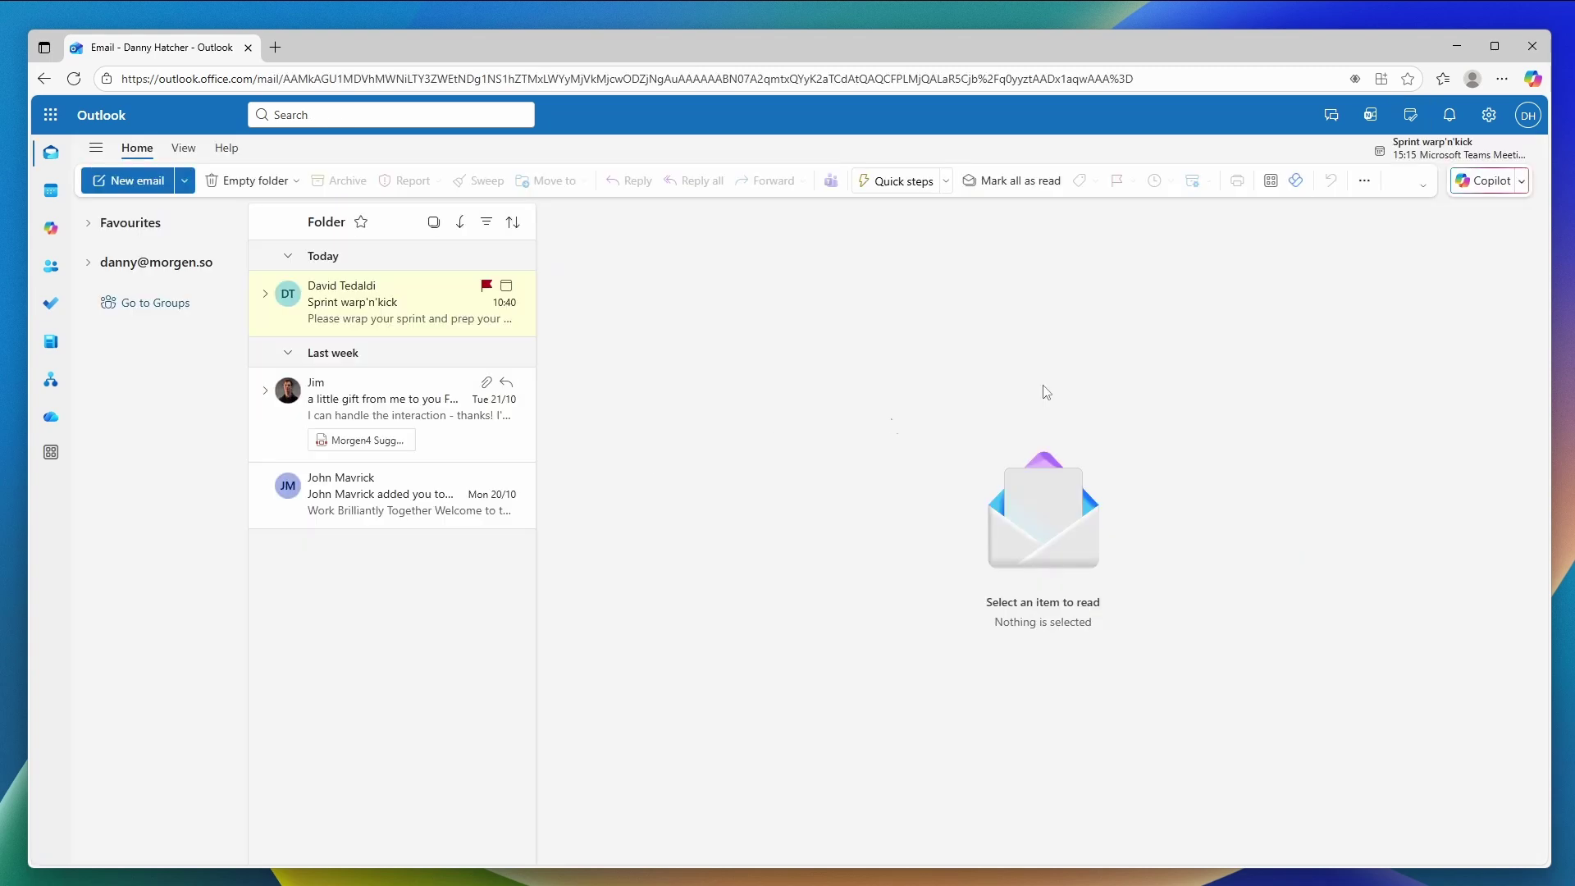
Turn the Tech Support Rotation group email into an Outlook To Do task, and schedule it in Morgen on Tuesday 28 at 9:00.
left_click(1412, 117)
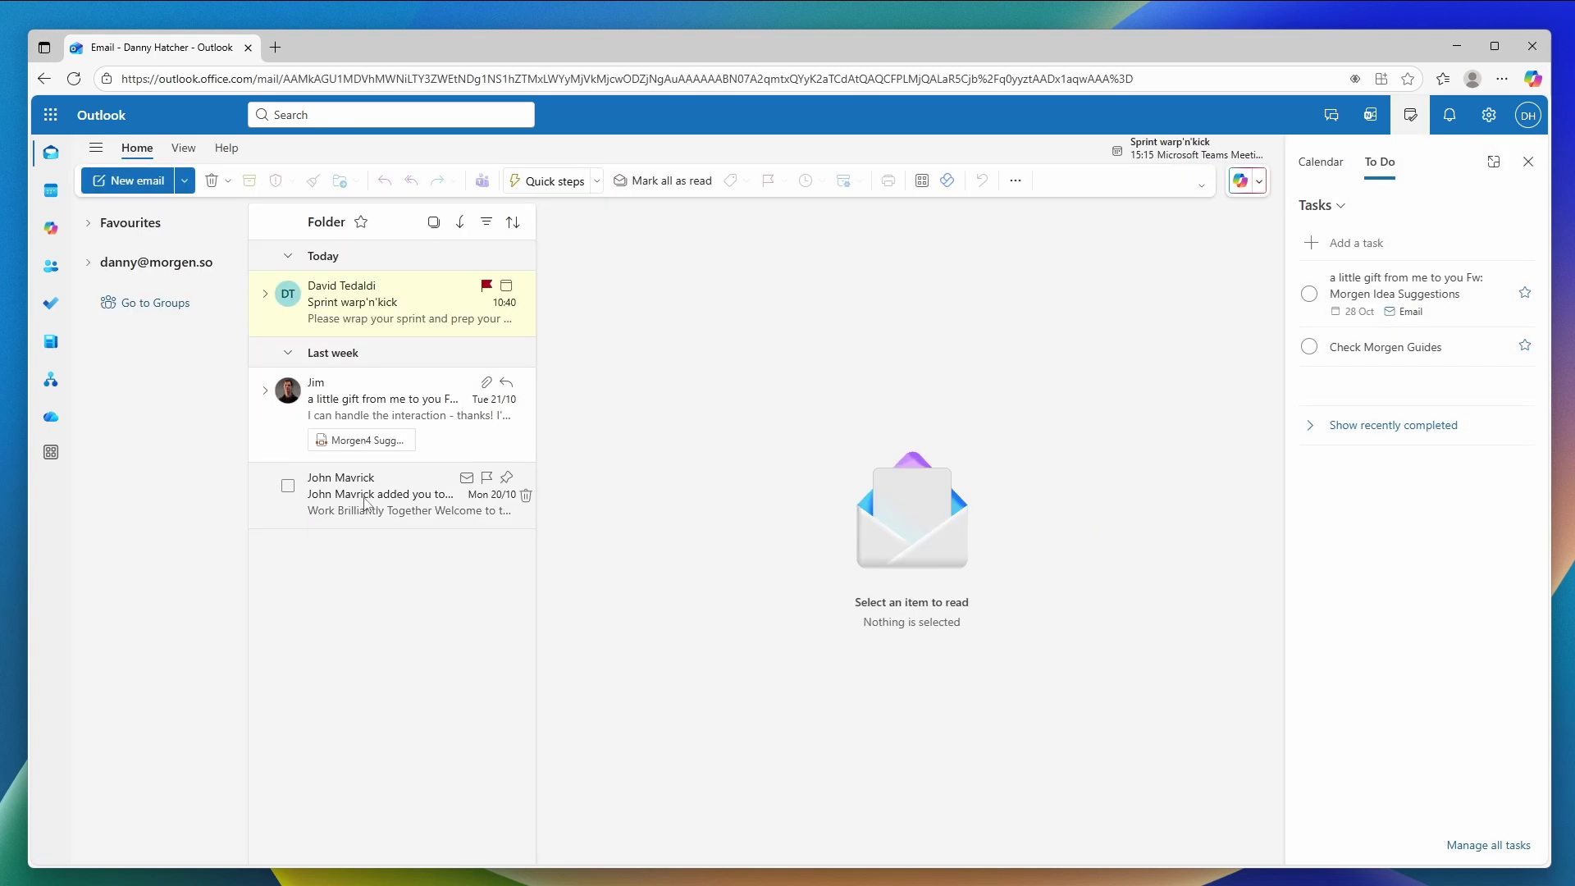
left_click_drag(365, 500, 1397, 400)
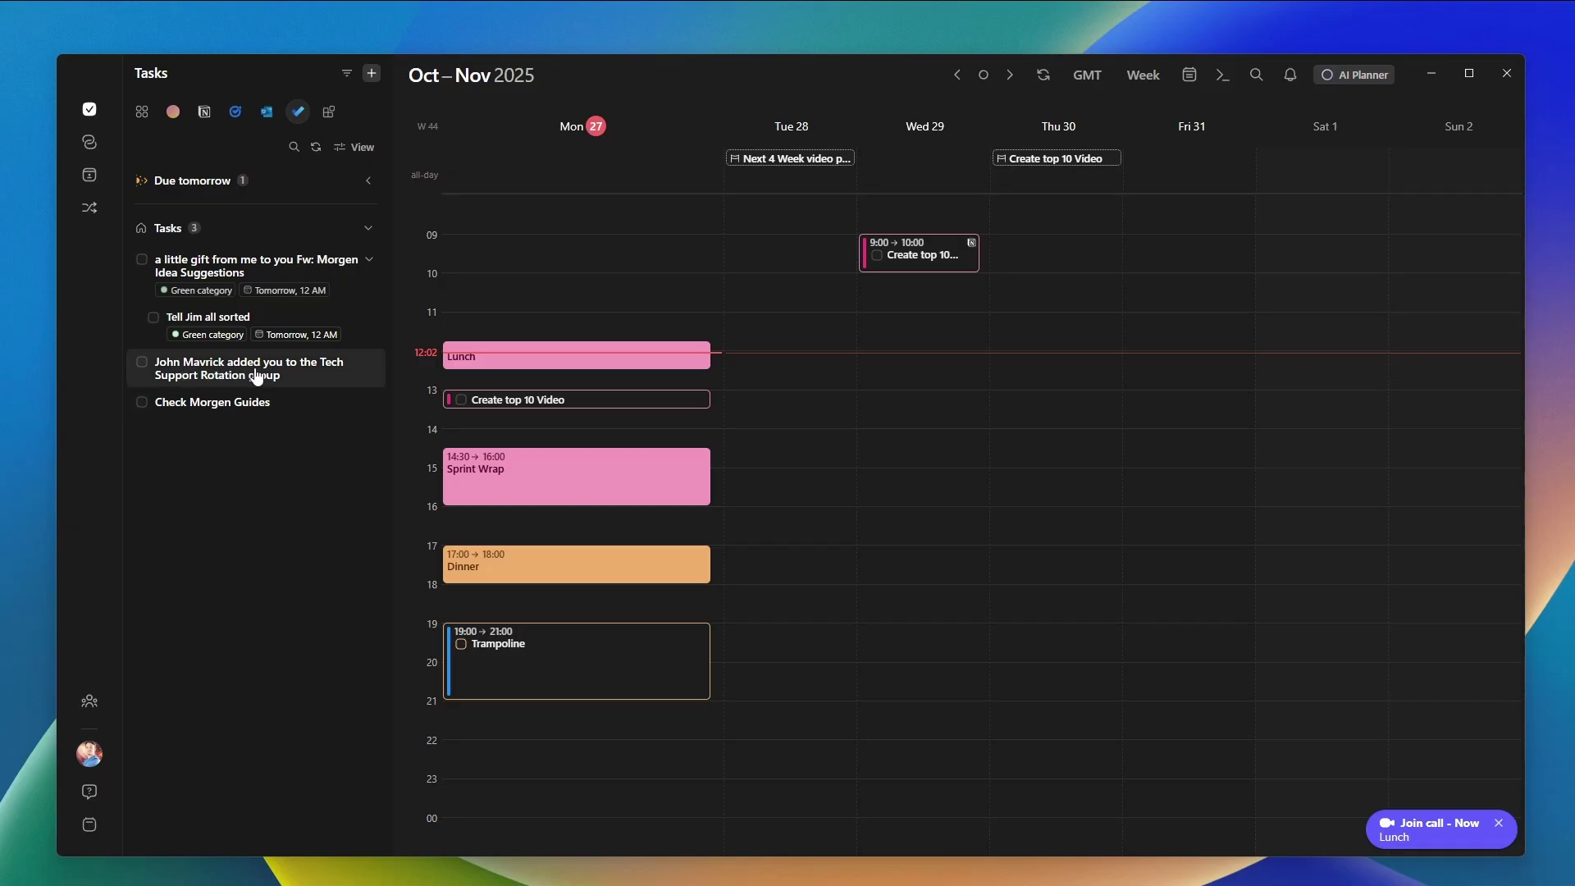
left_click_drag(258, 377, 805, 240)
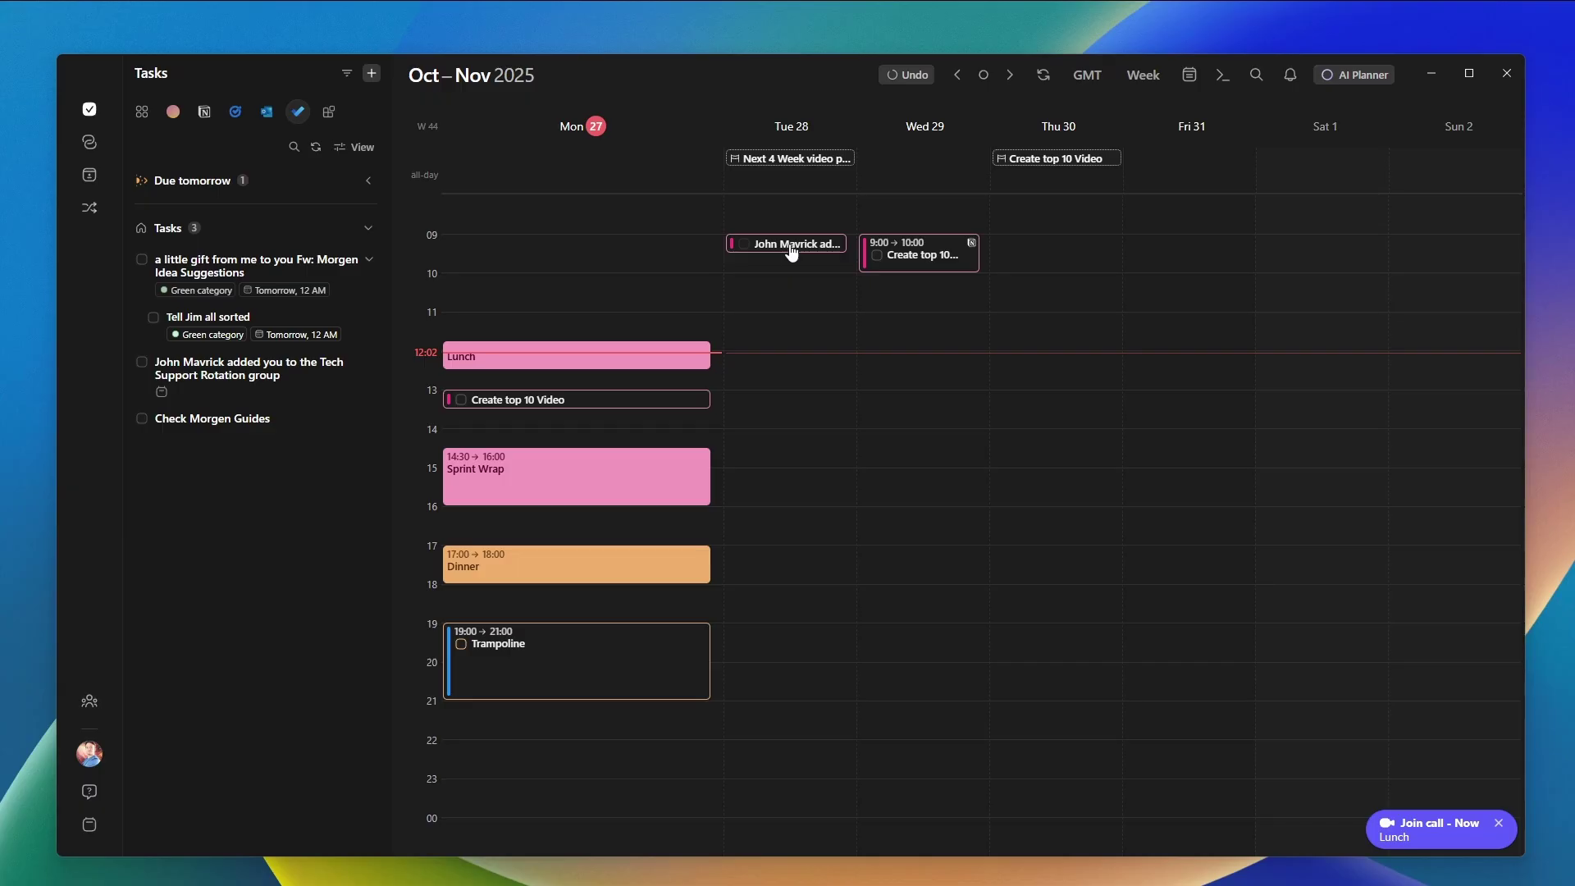
left_click(792, 246)
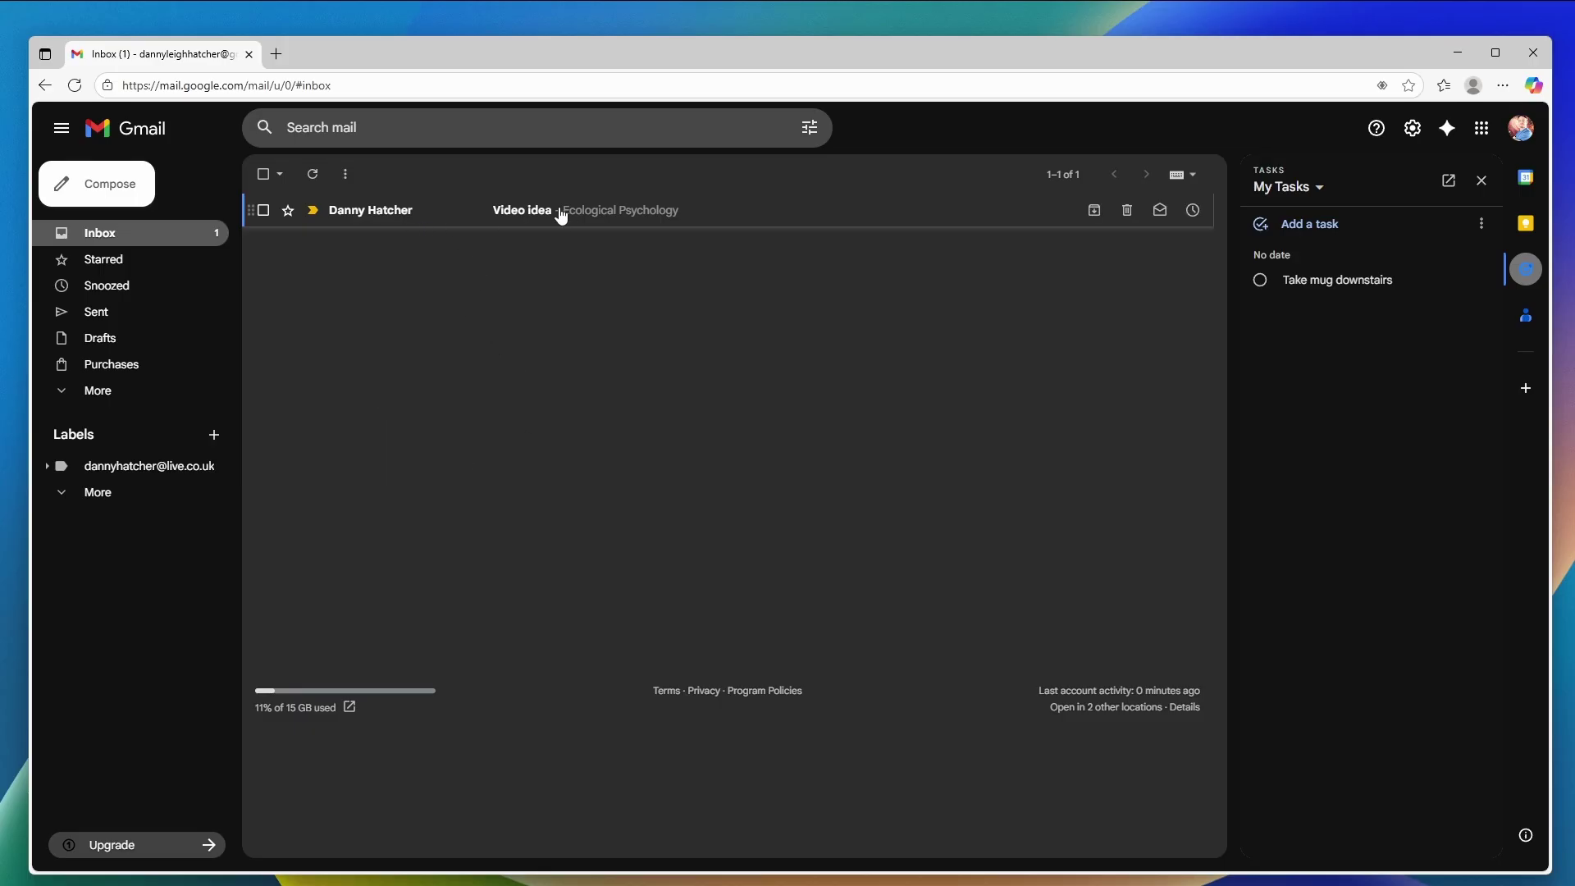
Create a Google task from the Video idea email in Gmail and set its due date to Tomorrow.
left_click_drag(561, 215, 1321, 361)
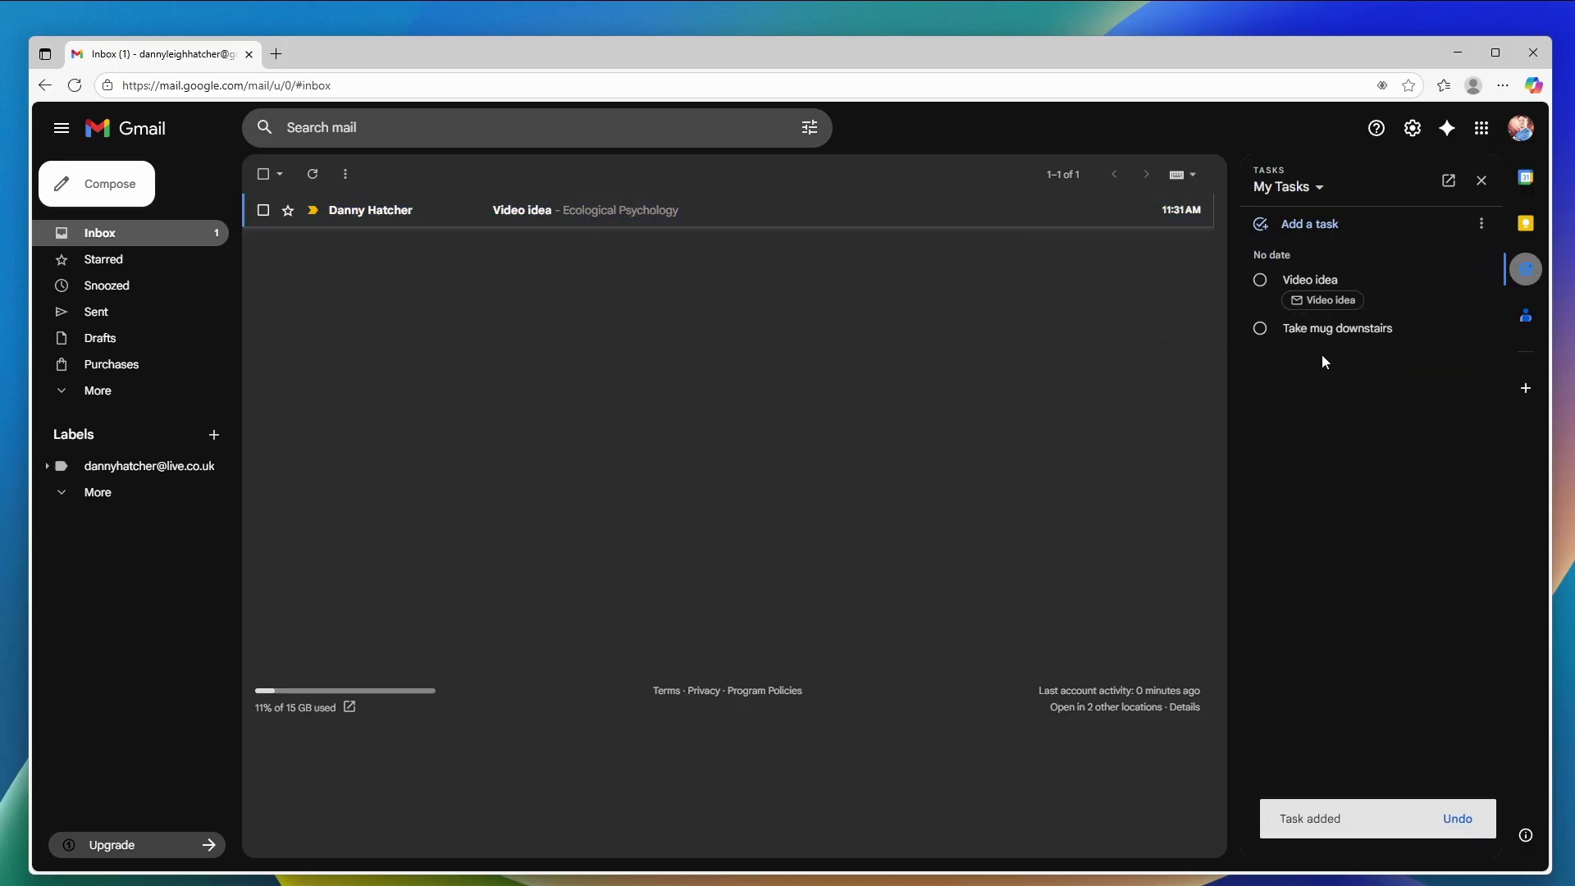
left_click(1357, 308)
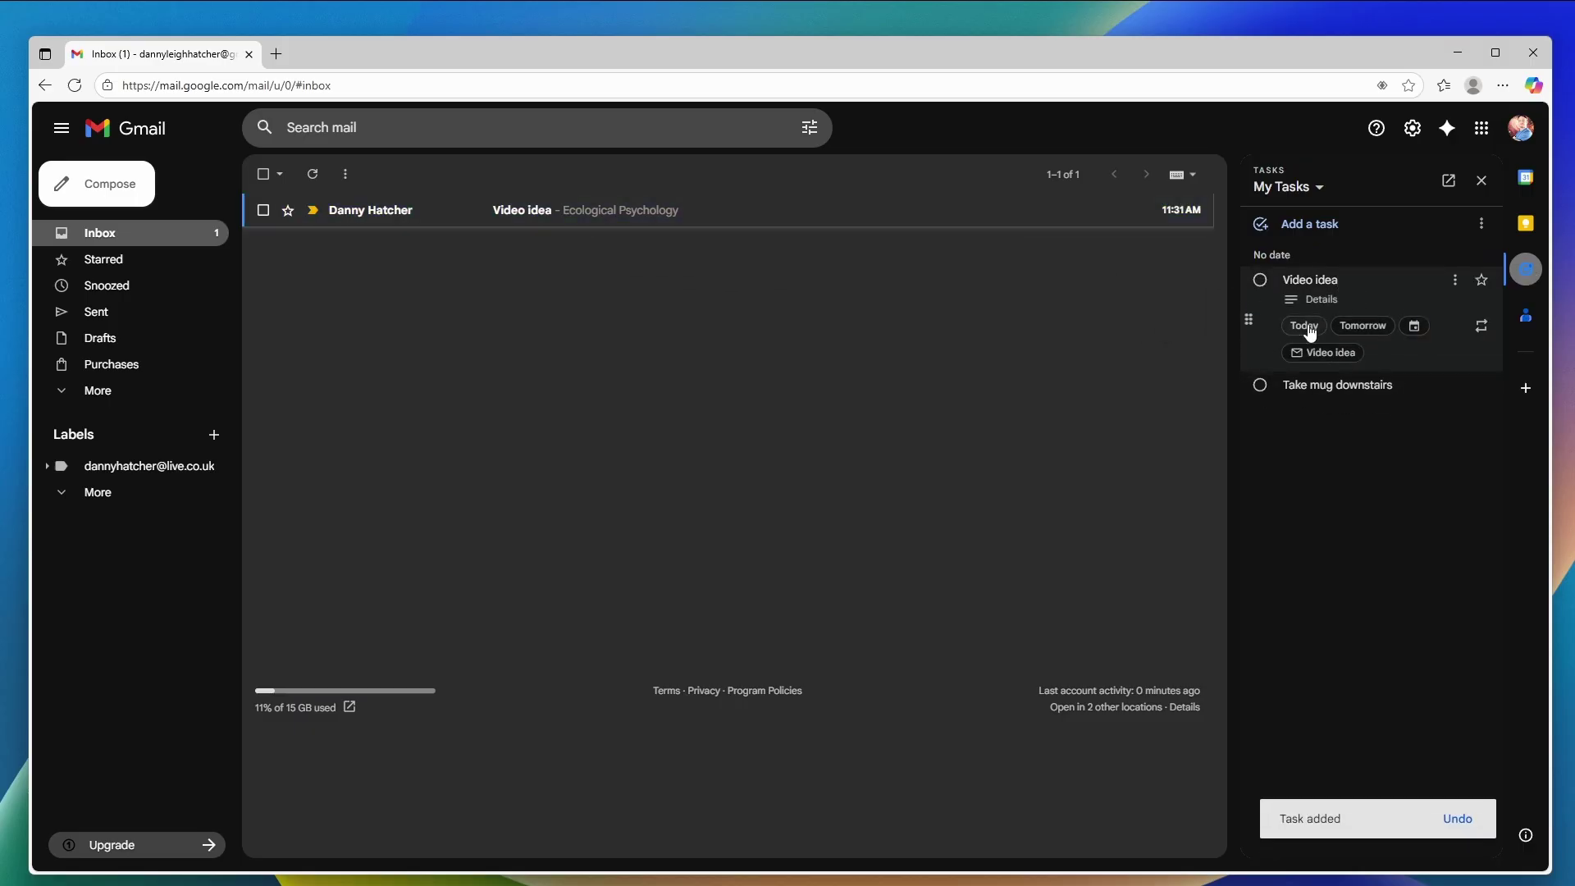
left_click(1355, 328)
left_click(1071, 353)
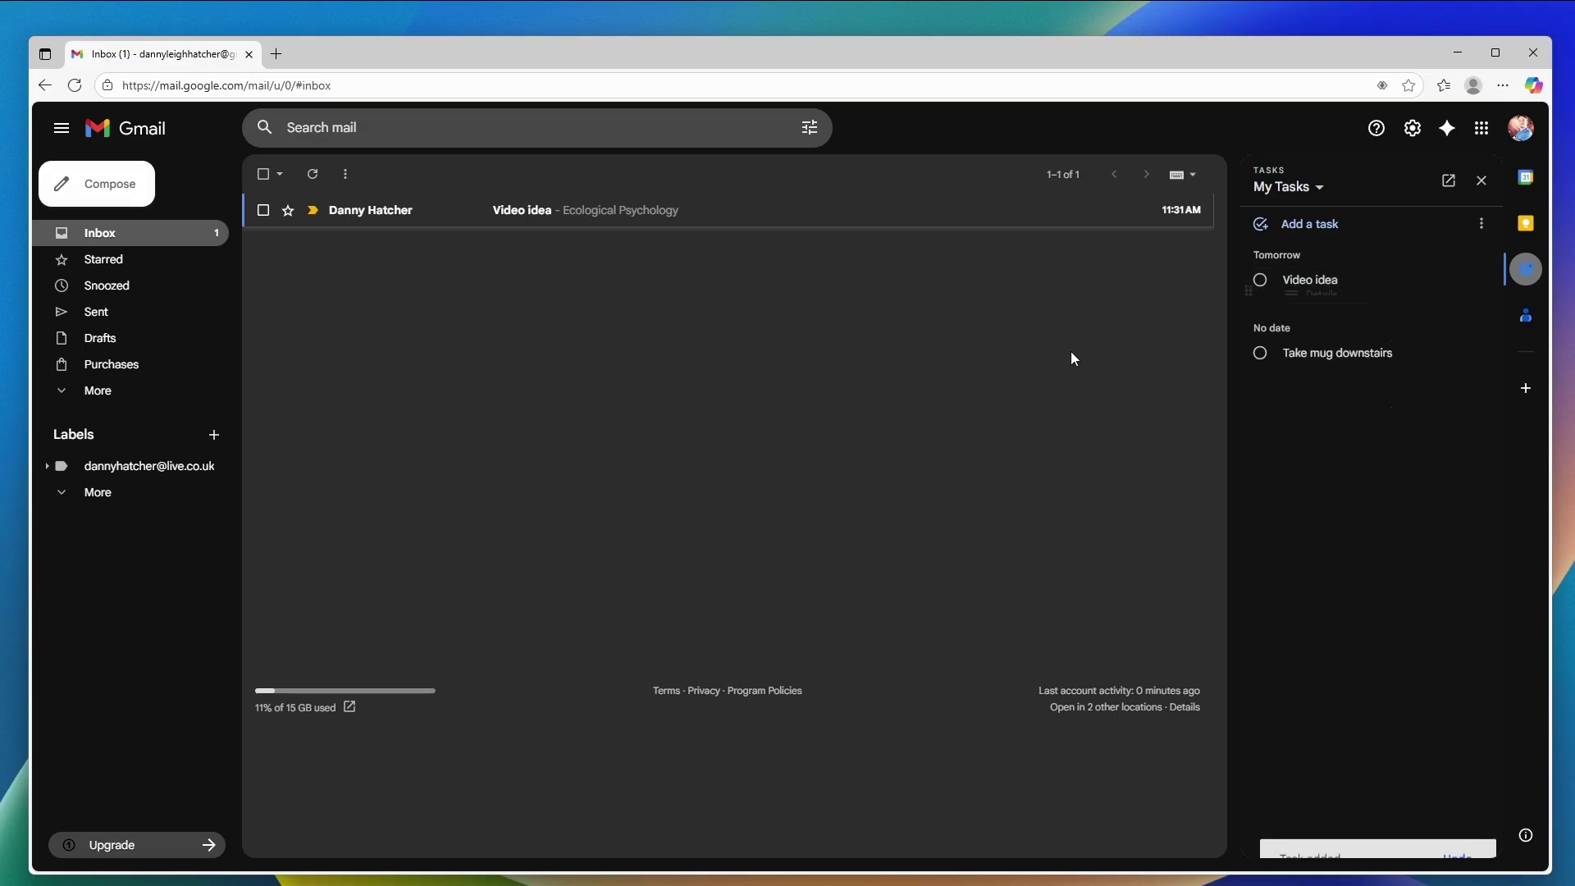
left_click(1459, 54)
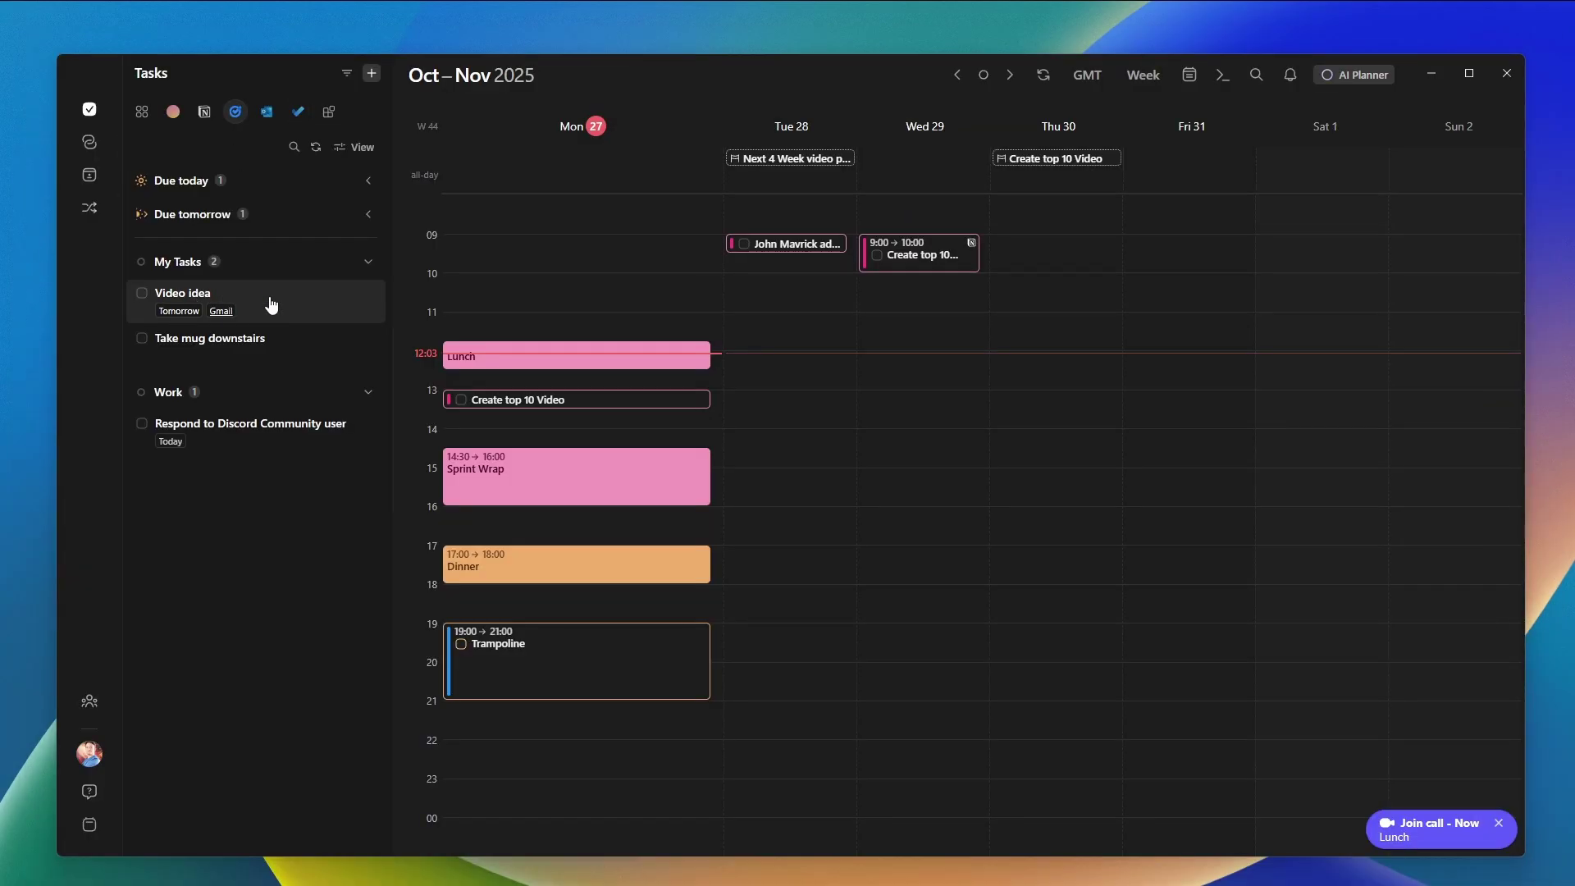
View the Video idea task's details in Morgen and follow its link to the Gmail message.
mouse_move(272, 305)
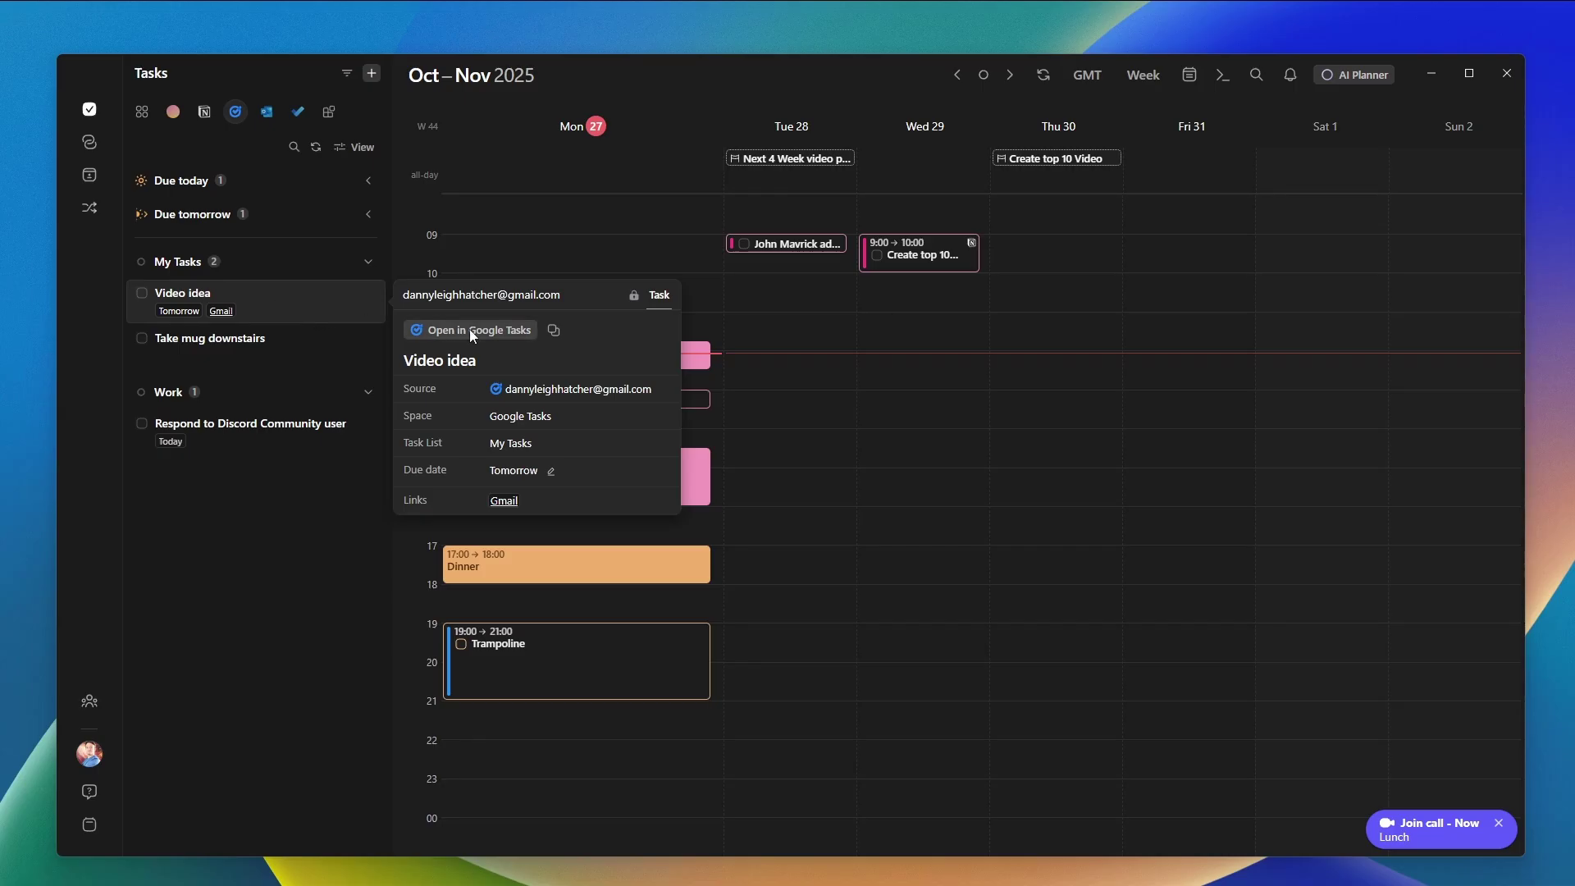
left_click(503, 501)
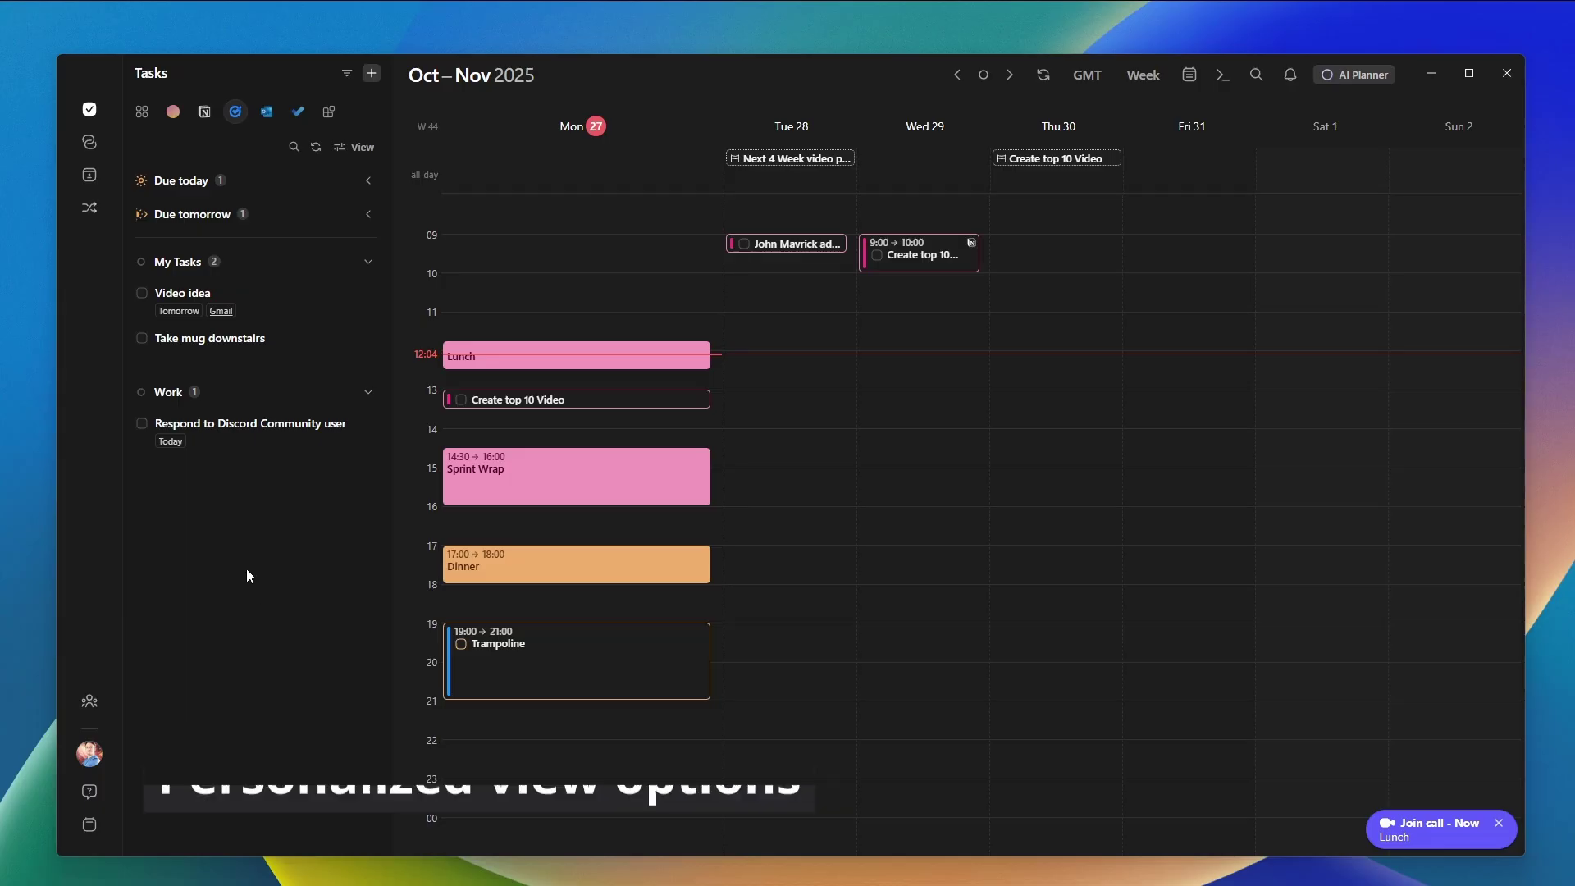
Show the tasks from all integrations together and look through the Overdue, Due today, Due tomorrow and Due soon groups.
left_click(142, 111)
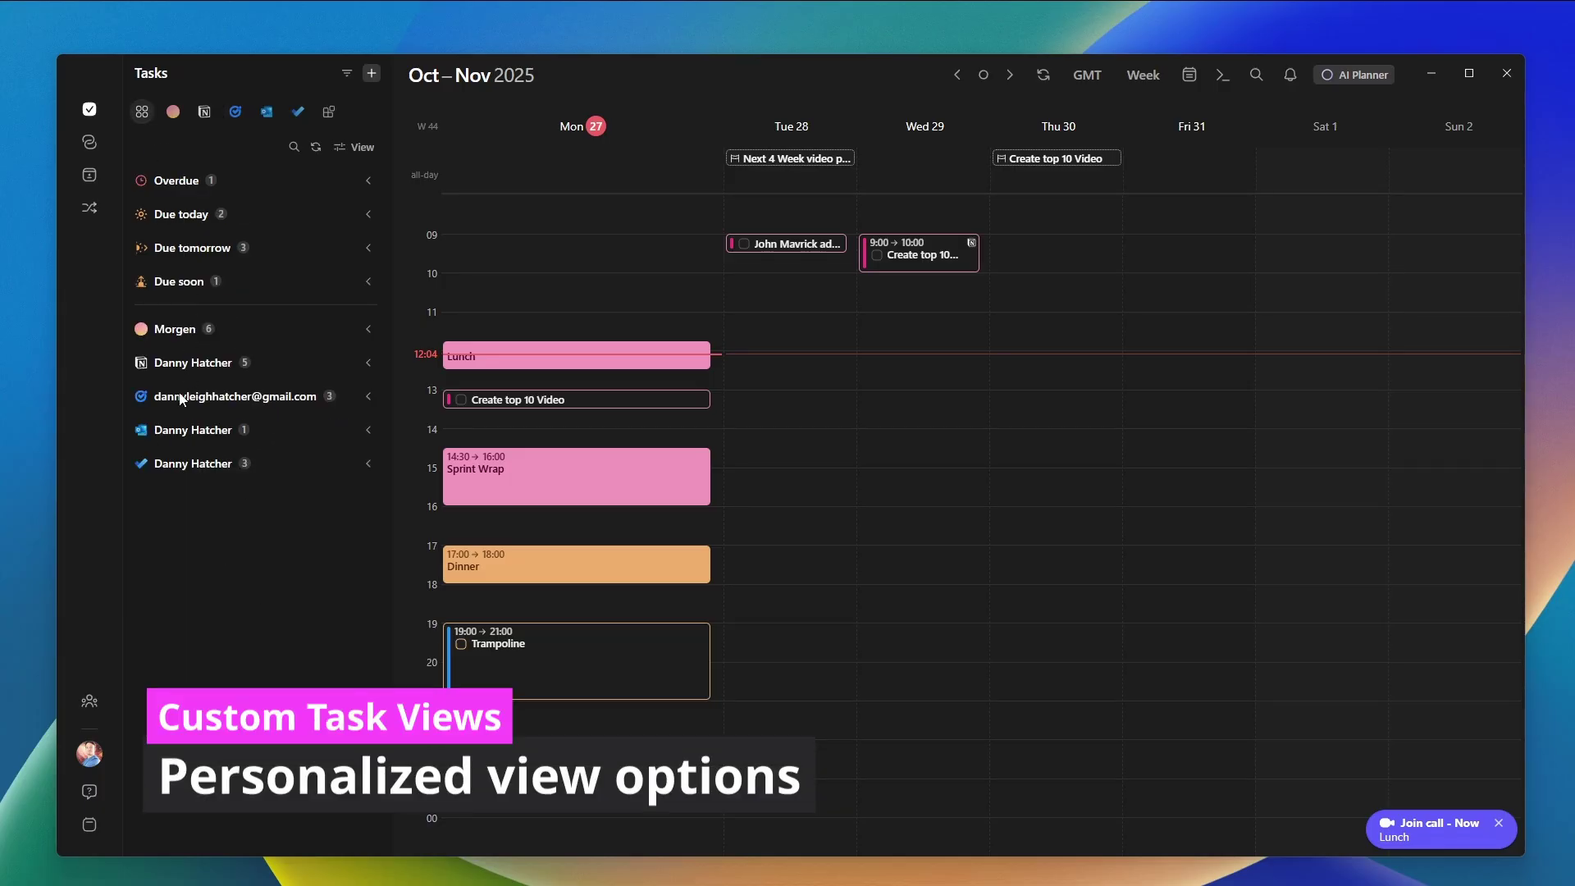
left_click(189, 281)
left_click(190, 249)
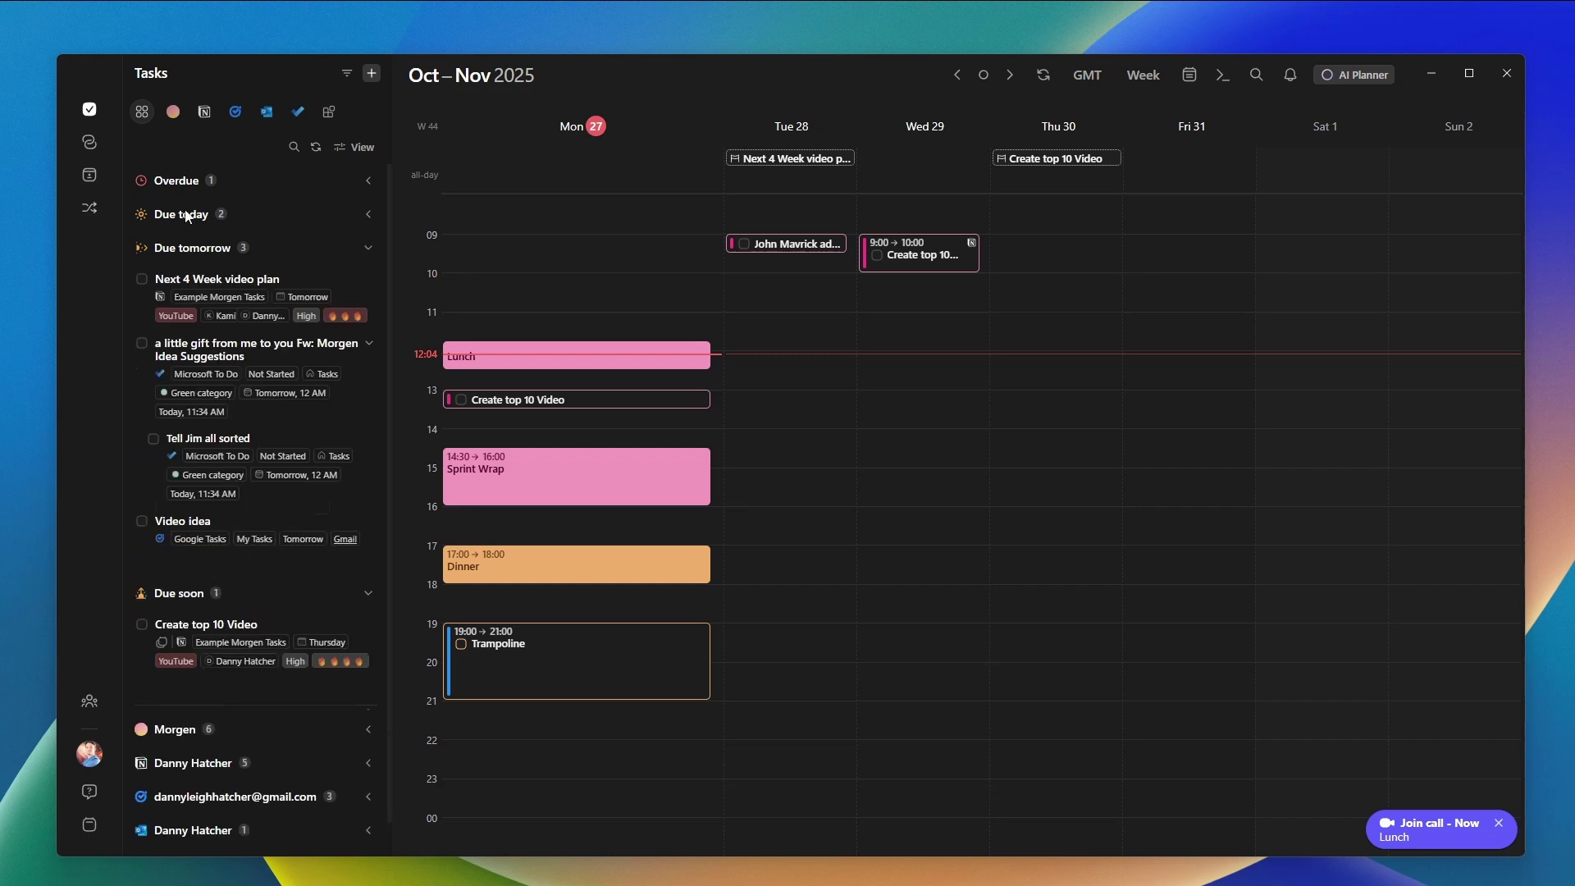
left_click(187, 215)
left_click(189, 187)
left_click(189, 187)
left_click(194, 217)
left_click(192, 249)
left_click(189, 282)
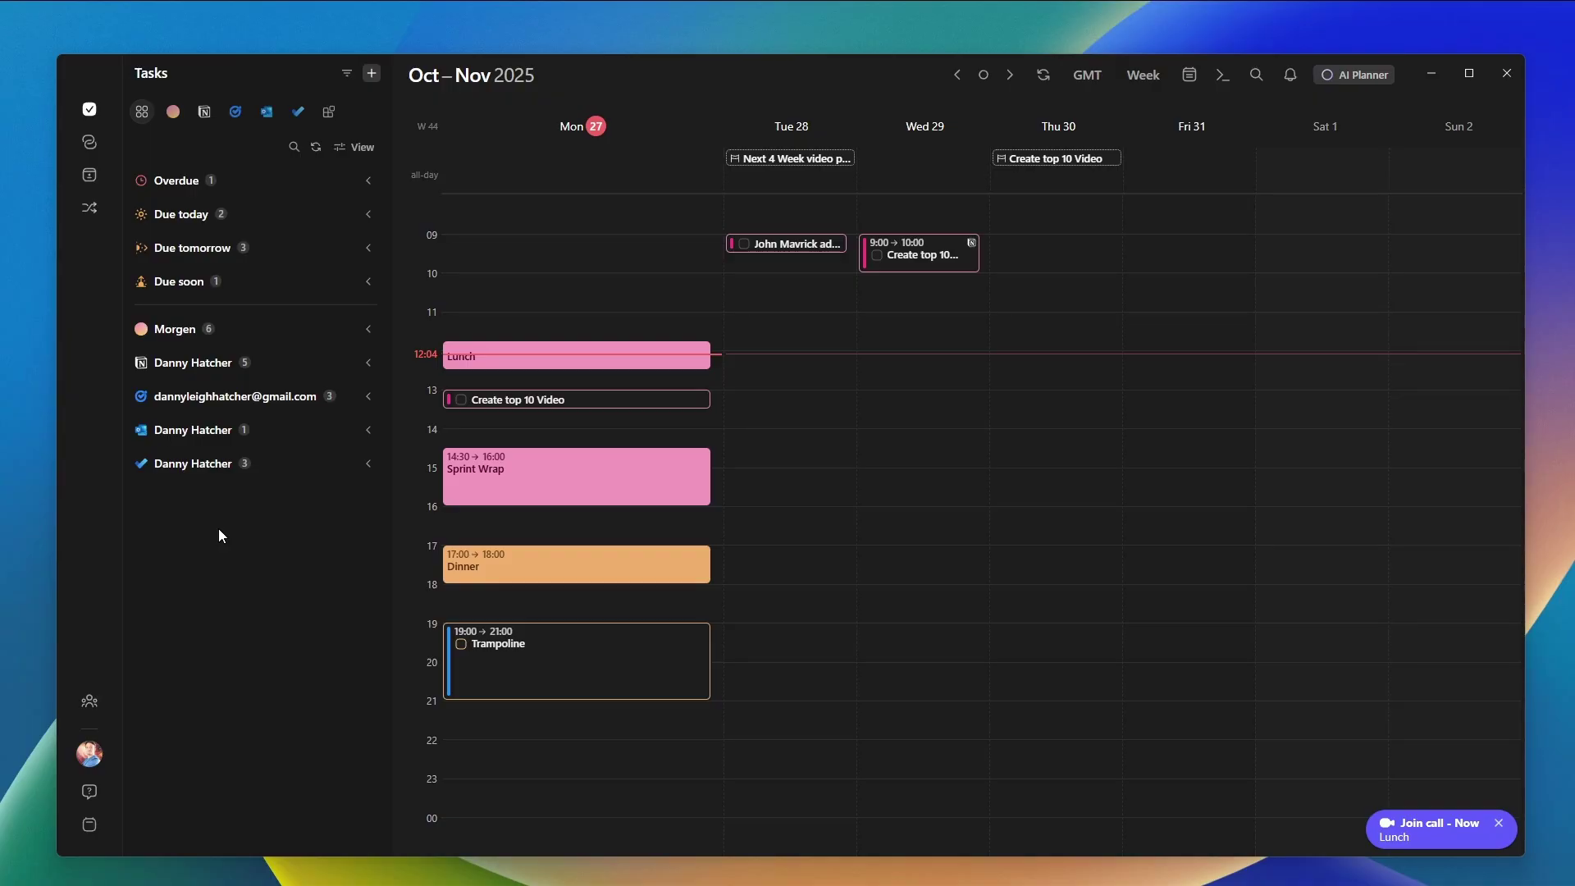
Filter the tasks to Morgen's Personal task list and Google Tasks' My Tasks list.
left_click(346, 75)
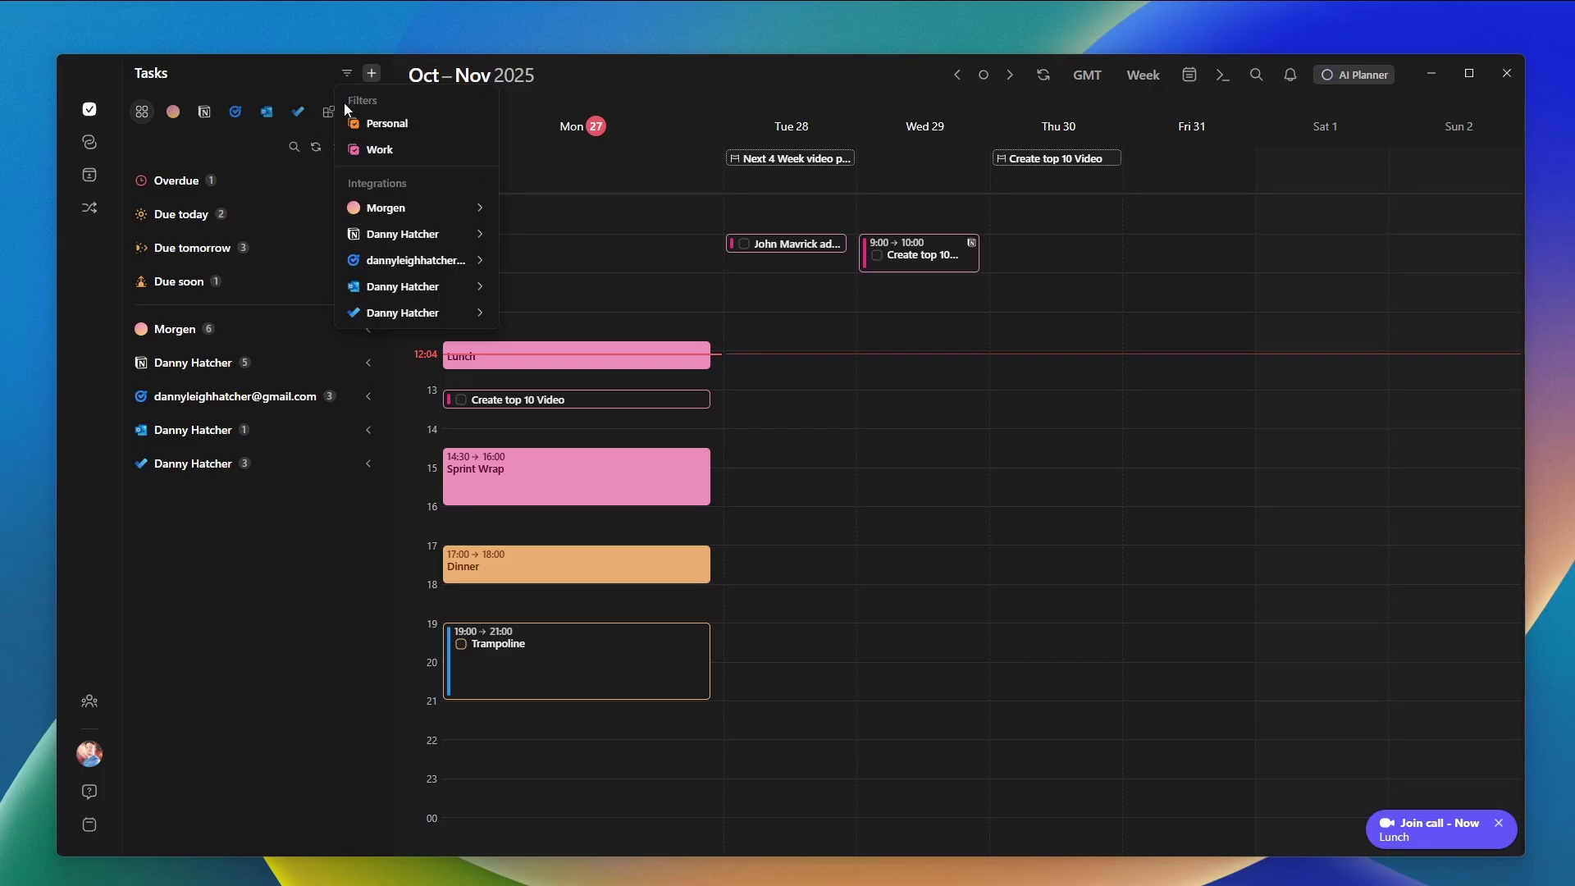
mouse_move(372, 210)
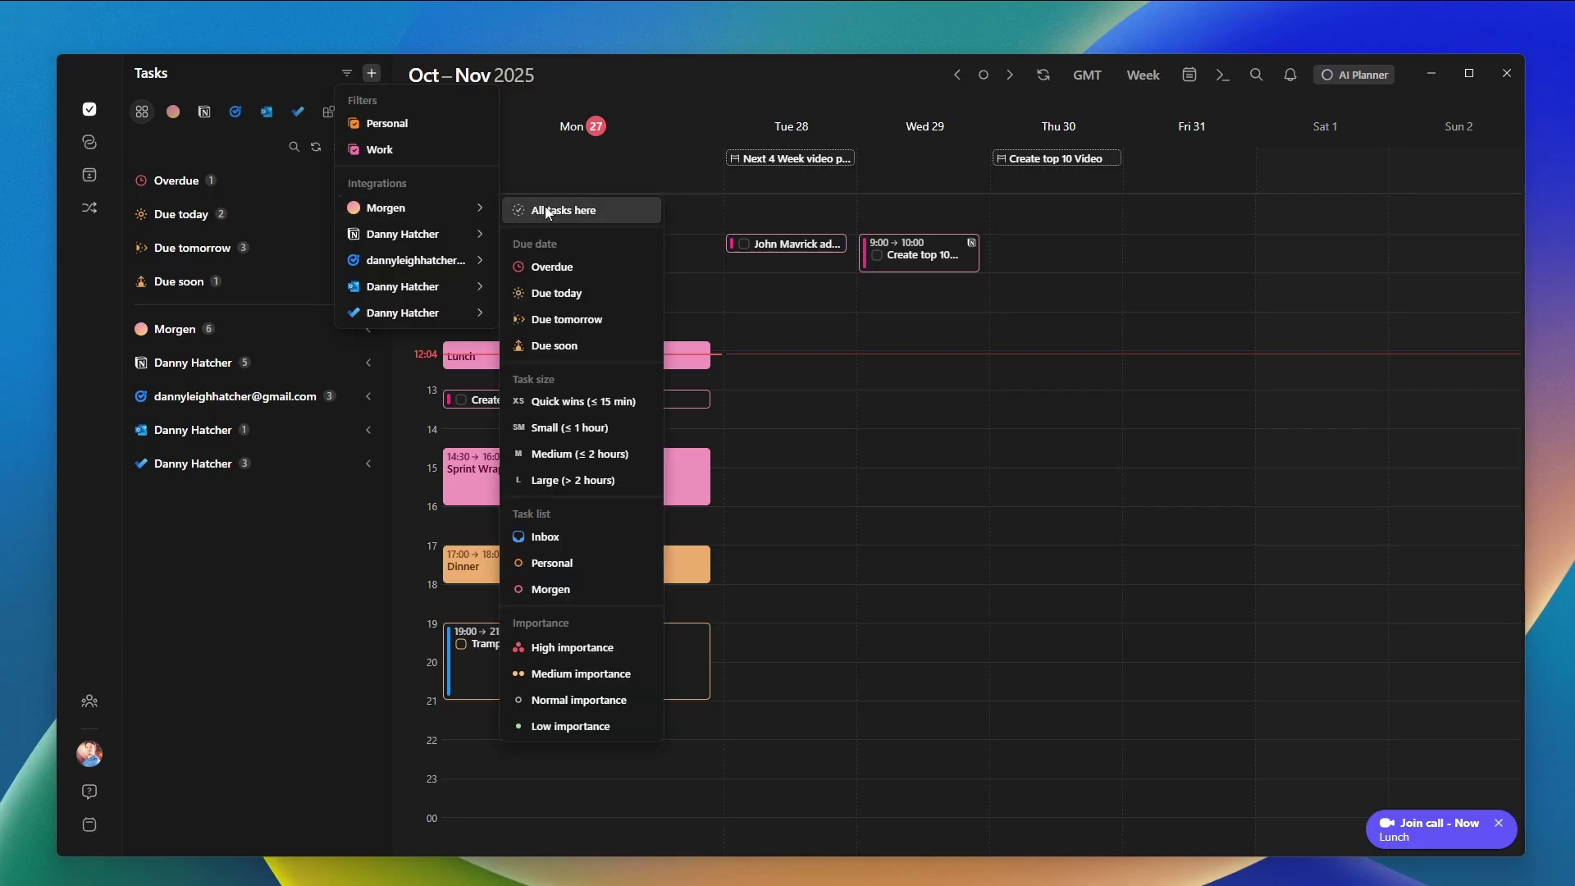
left_click(558, 566)
mouse_move(426, 235)
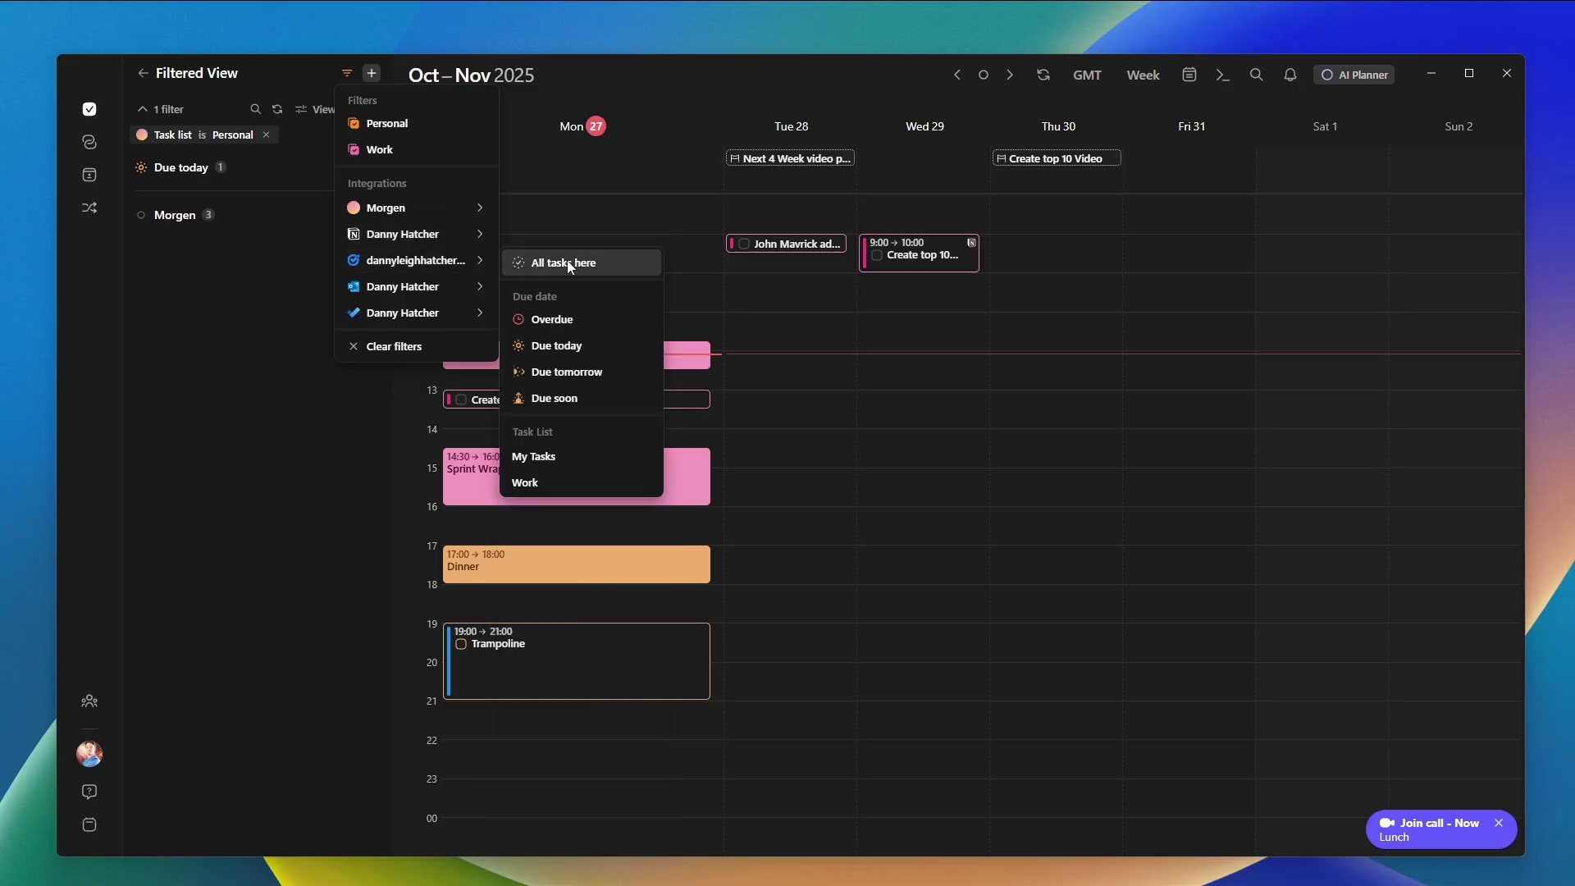
left_click(545, 460)
left_click(225, 439)
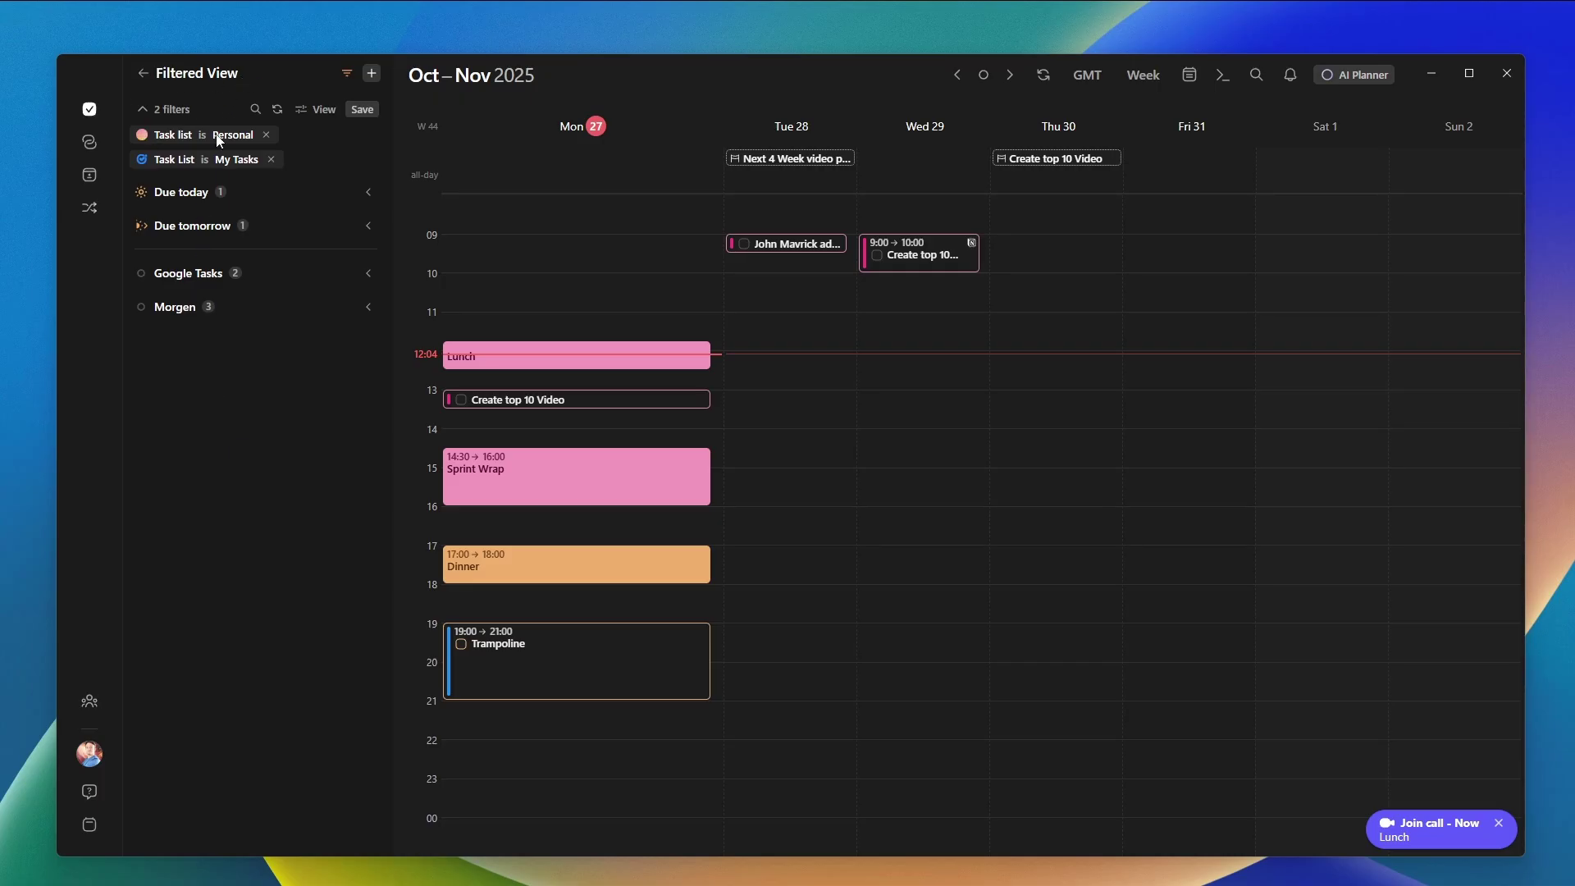
View the options for saving the combined filter, and return to all tasks without saving it.
left_click(369, 109)
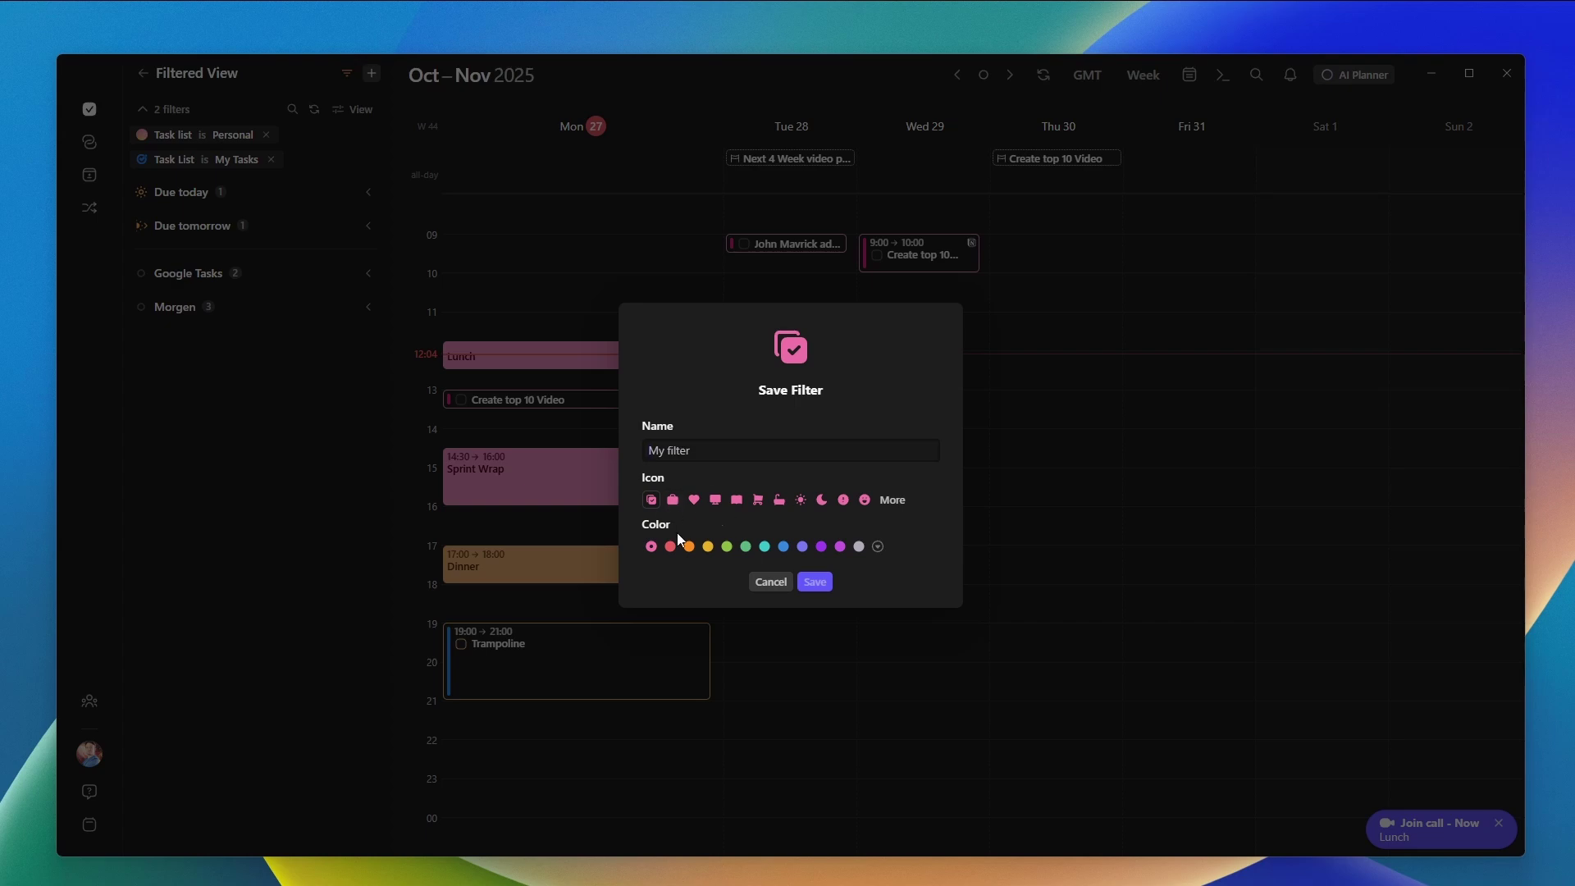
left_click(769, 581)
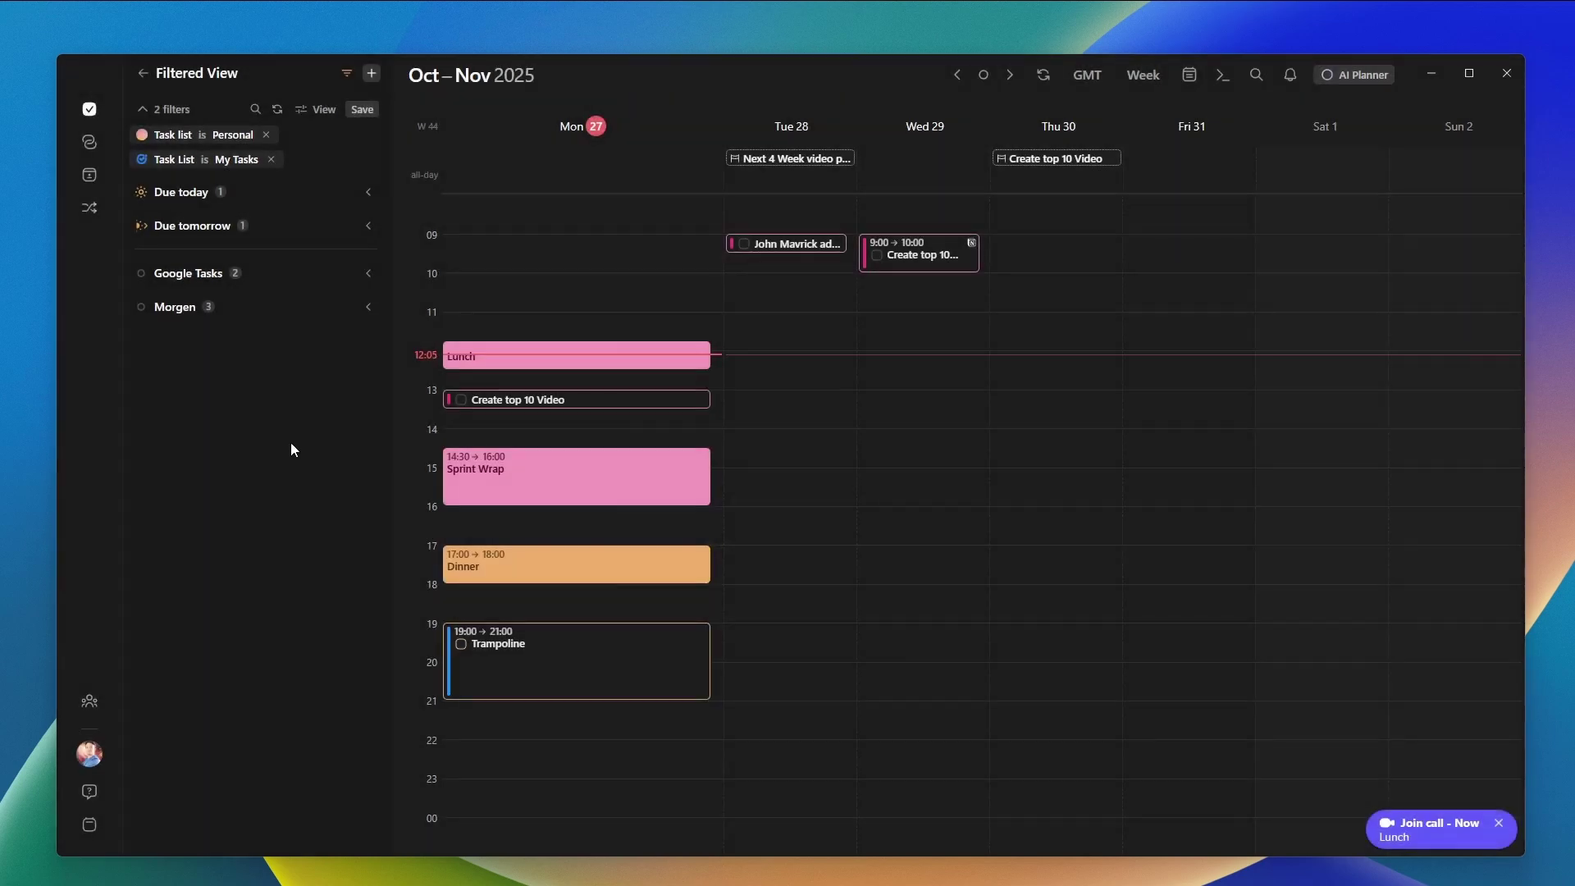
left_click(141, 73)
Open the saved Personal filter, collapse its filter conditions, and view its ordering and grouping options.
left_click(346, 71)
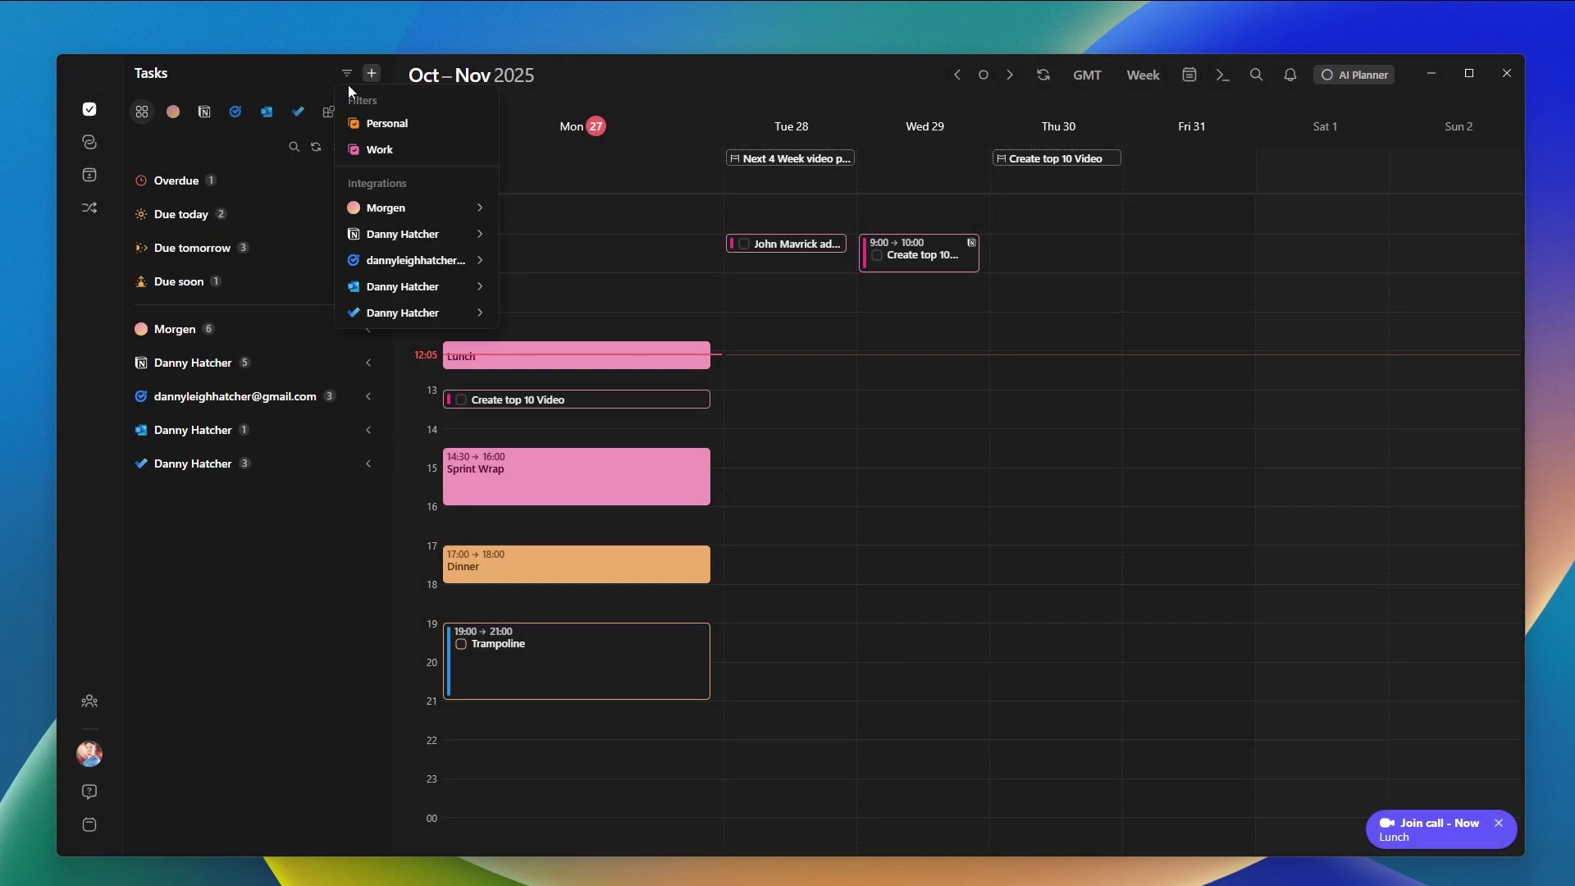
left_click(389, 126)
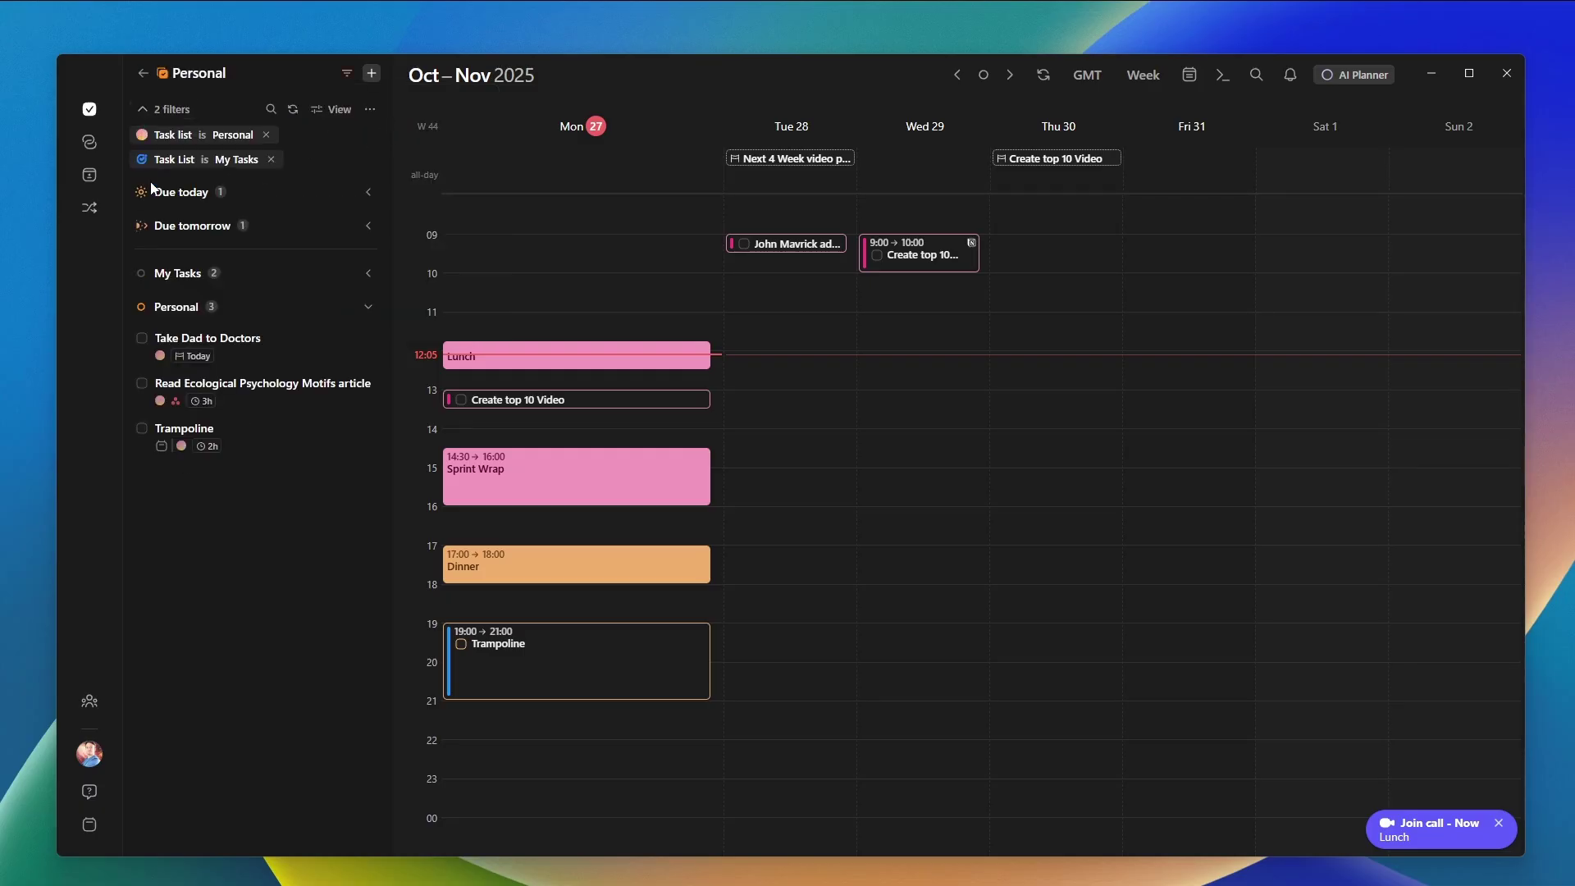
left_click(165, 110)
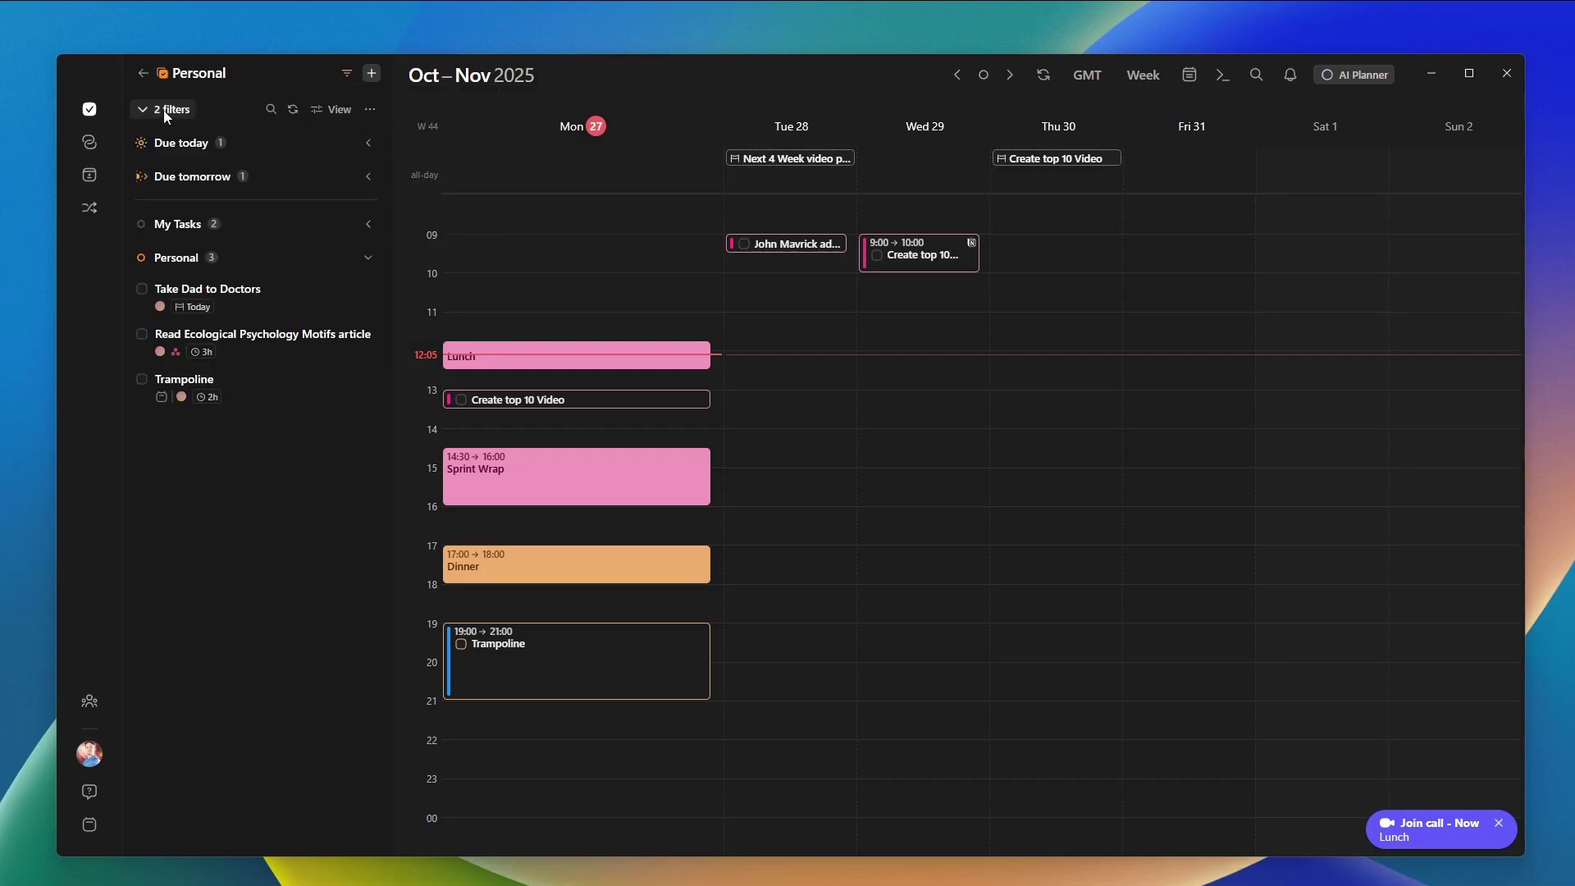
left_click(338, 112)
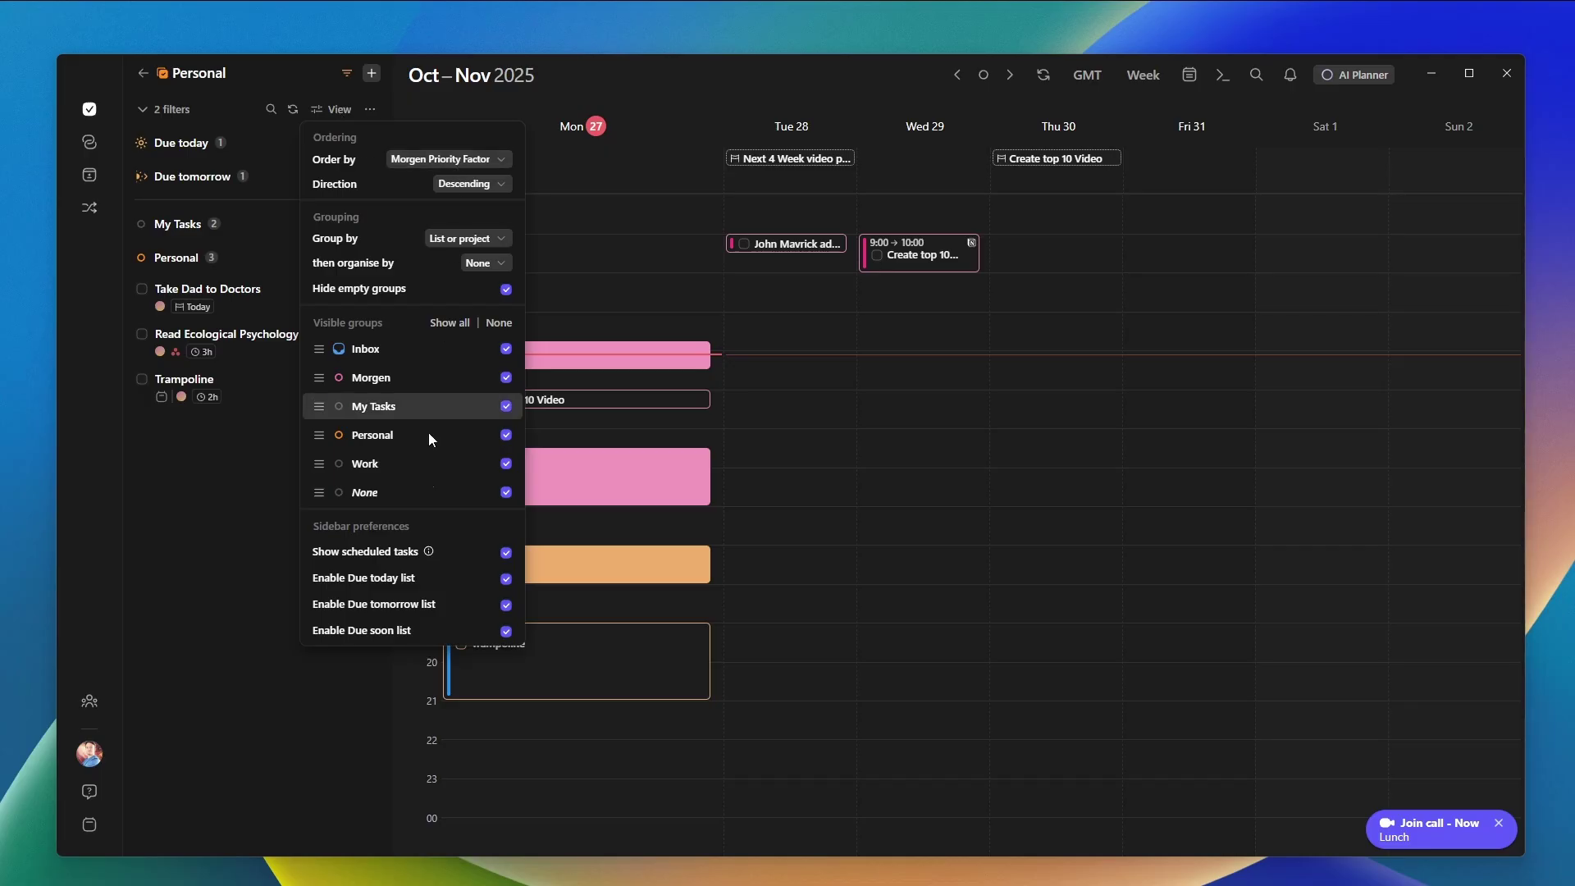
left_click(241, 481)
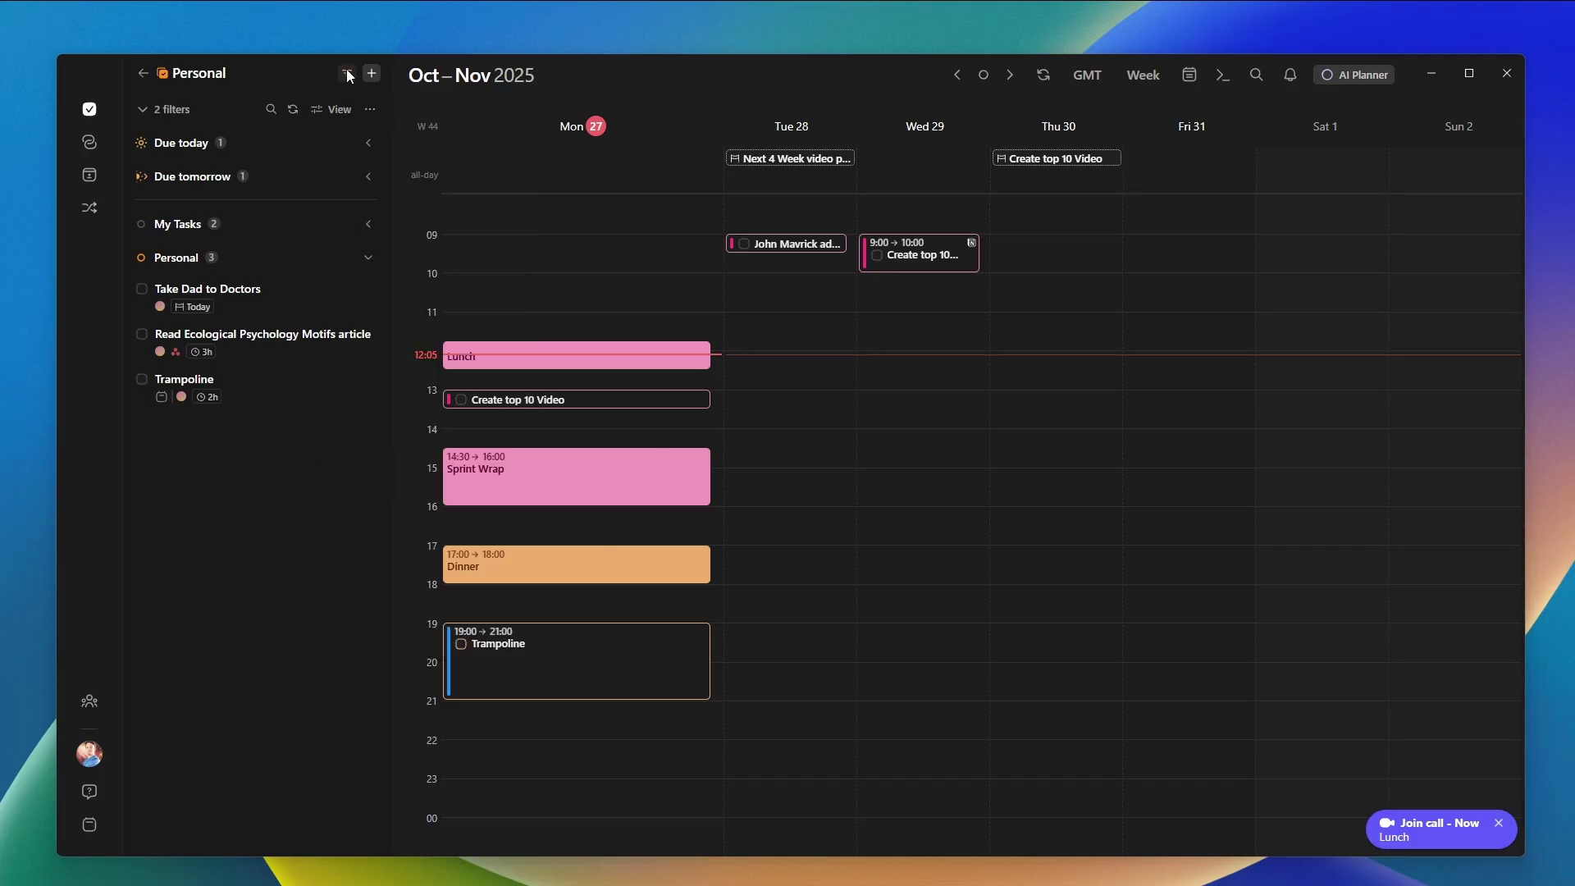
Switch to the saved Work filter and review the filter conditions it combines.
left_click(349, 76)
left_click(365, 148)
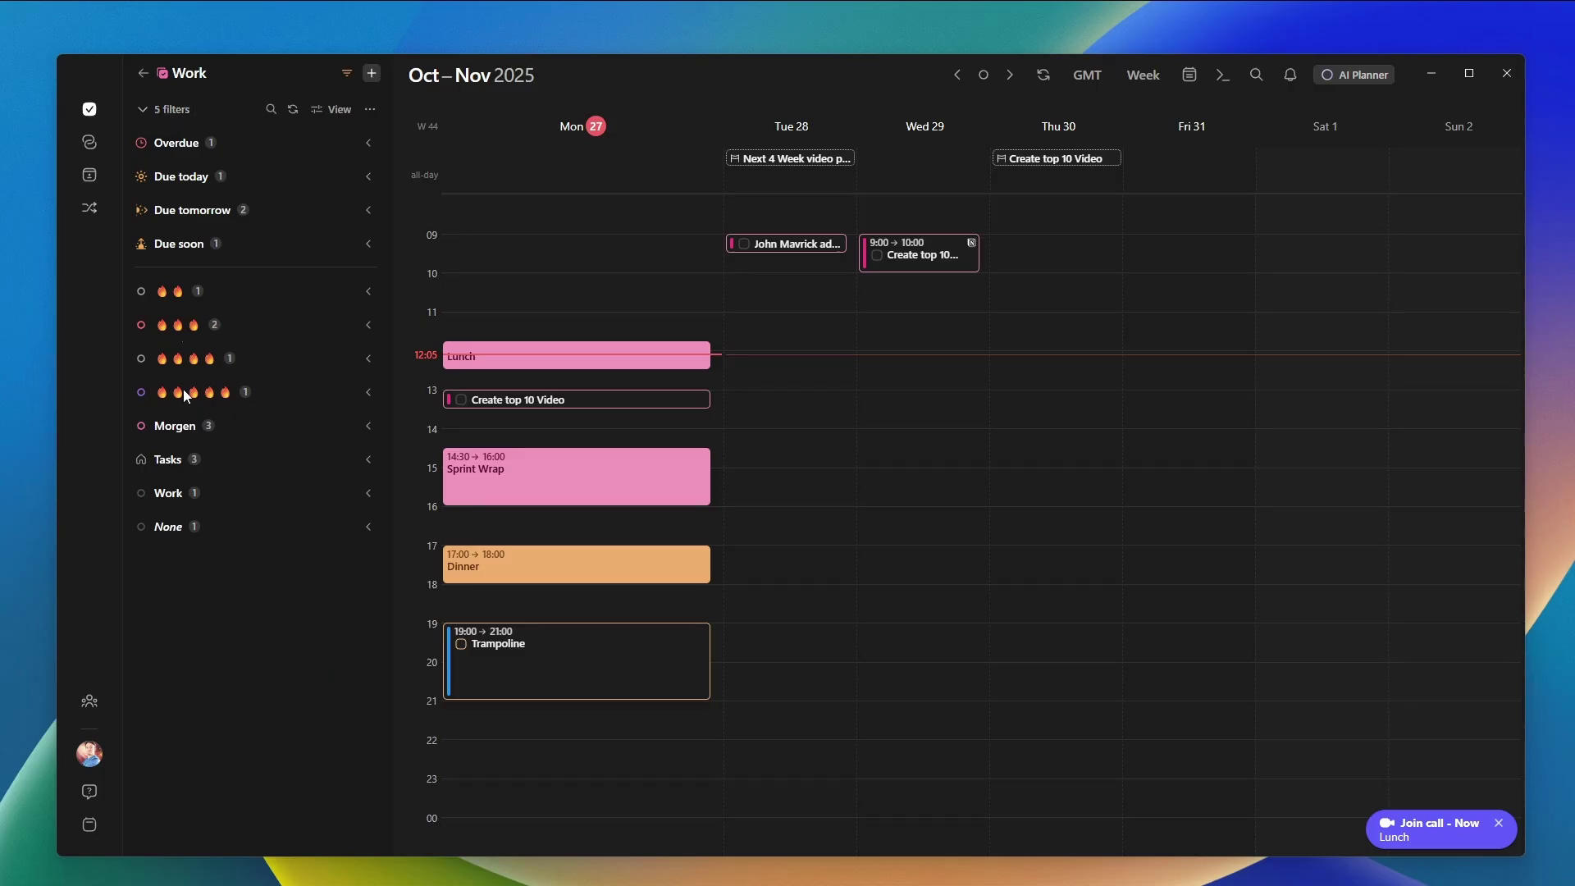
left_click(166, 112)
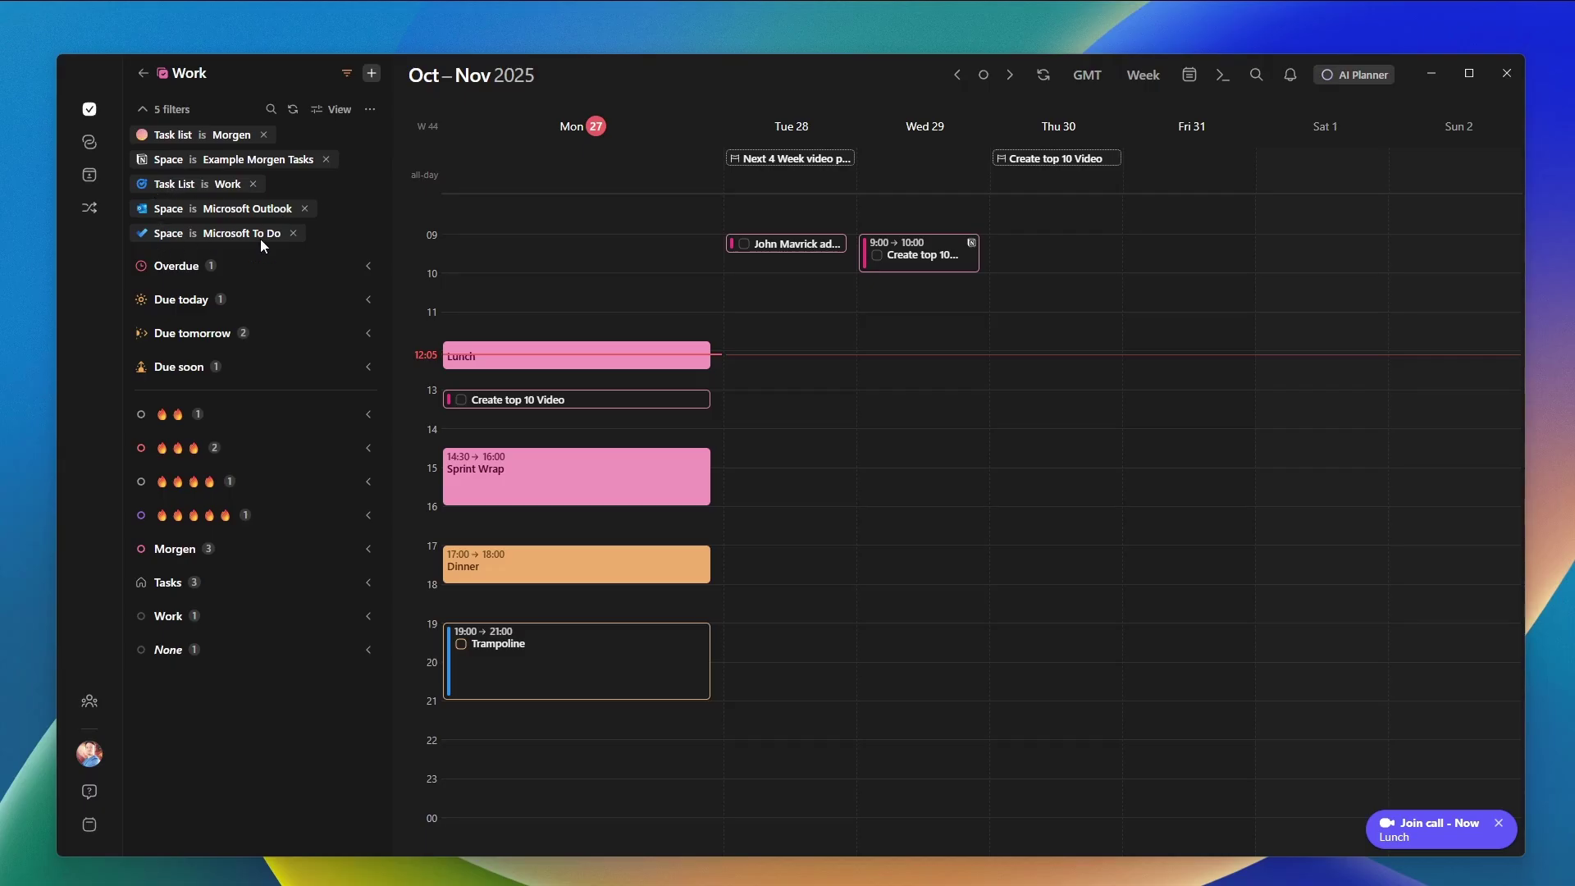
left_click(177, 113)
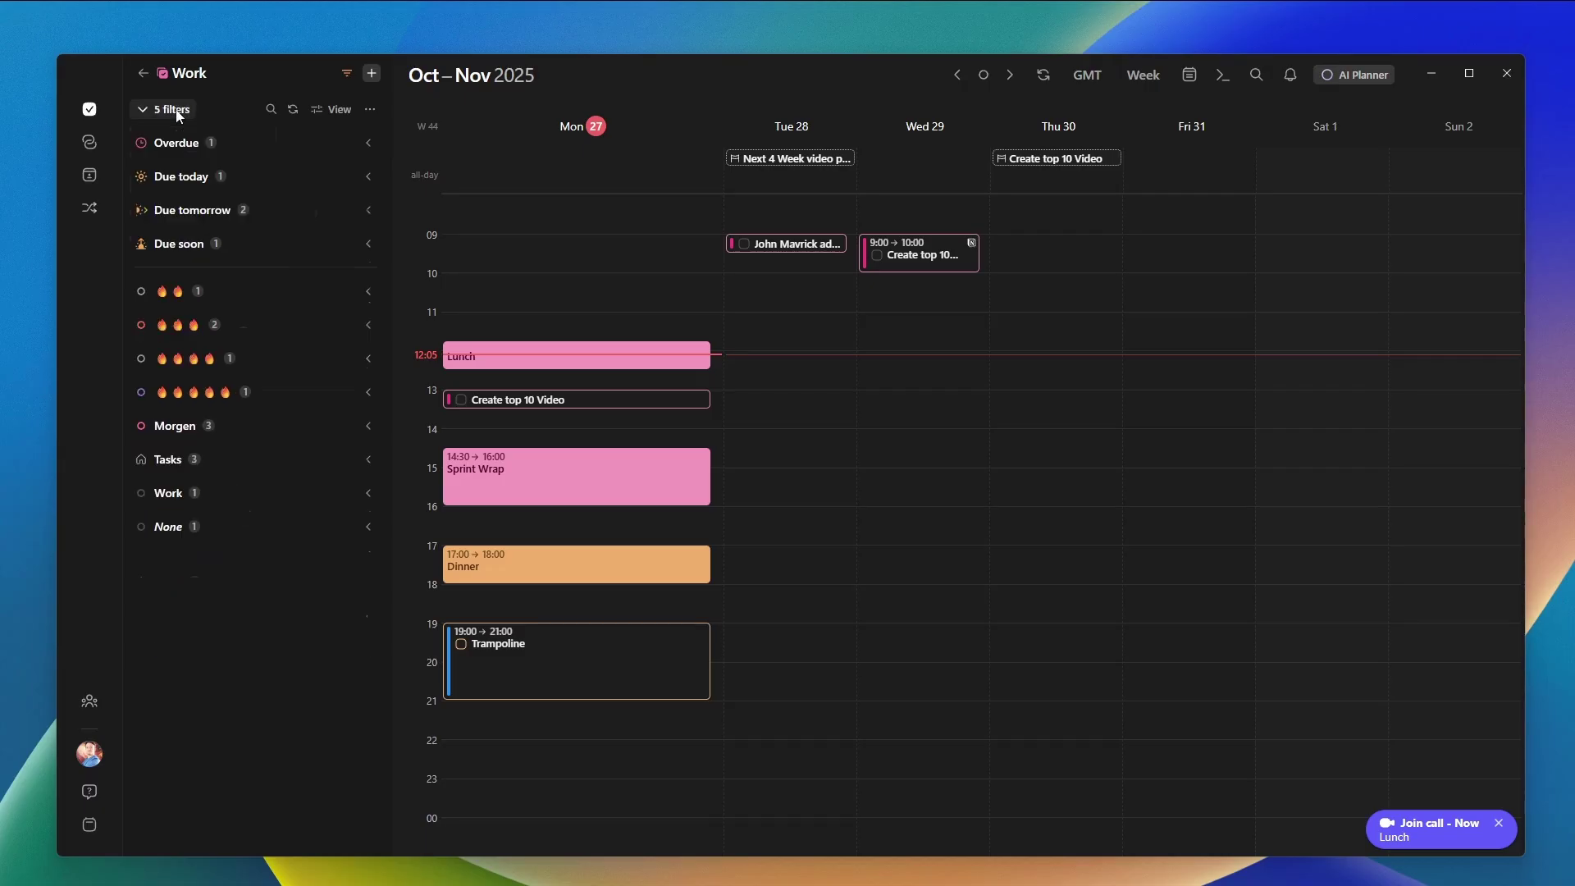
Group the tasks in the Work view by Source.
left_click(332, 113)
left_click(438, 238)
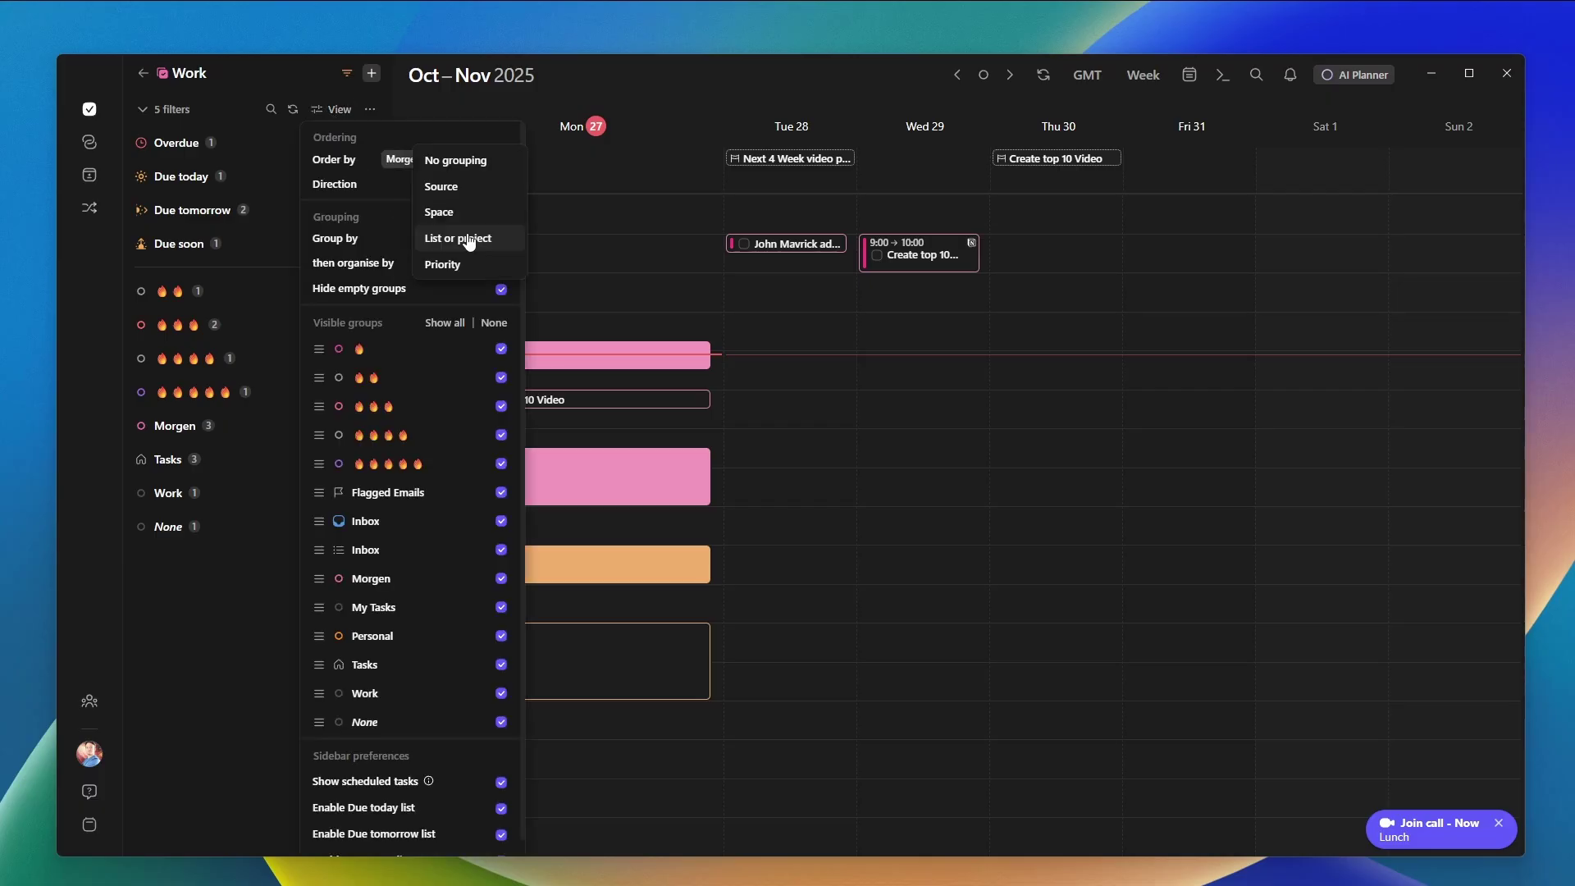
left_click(460, 190)
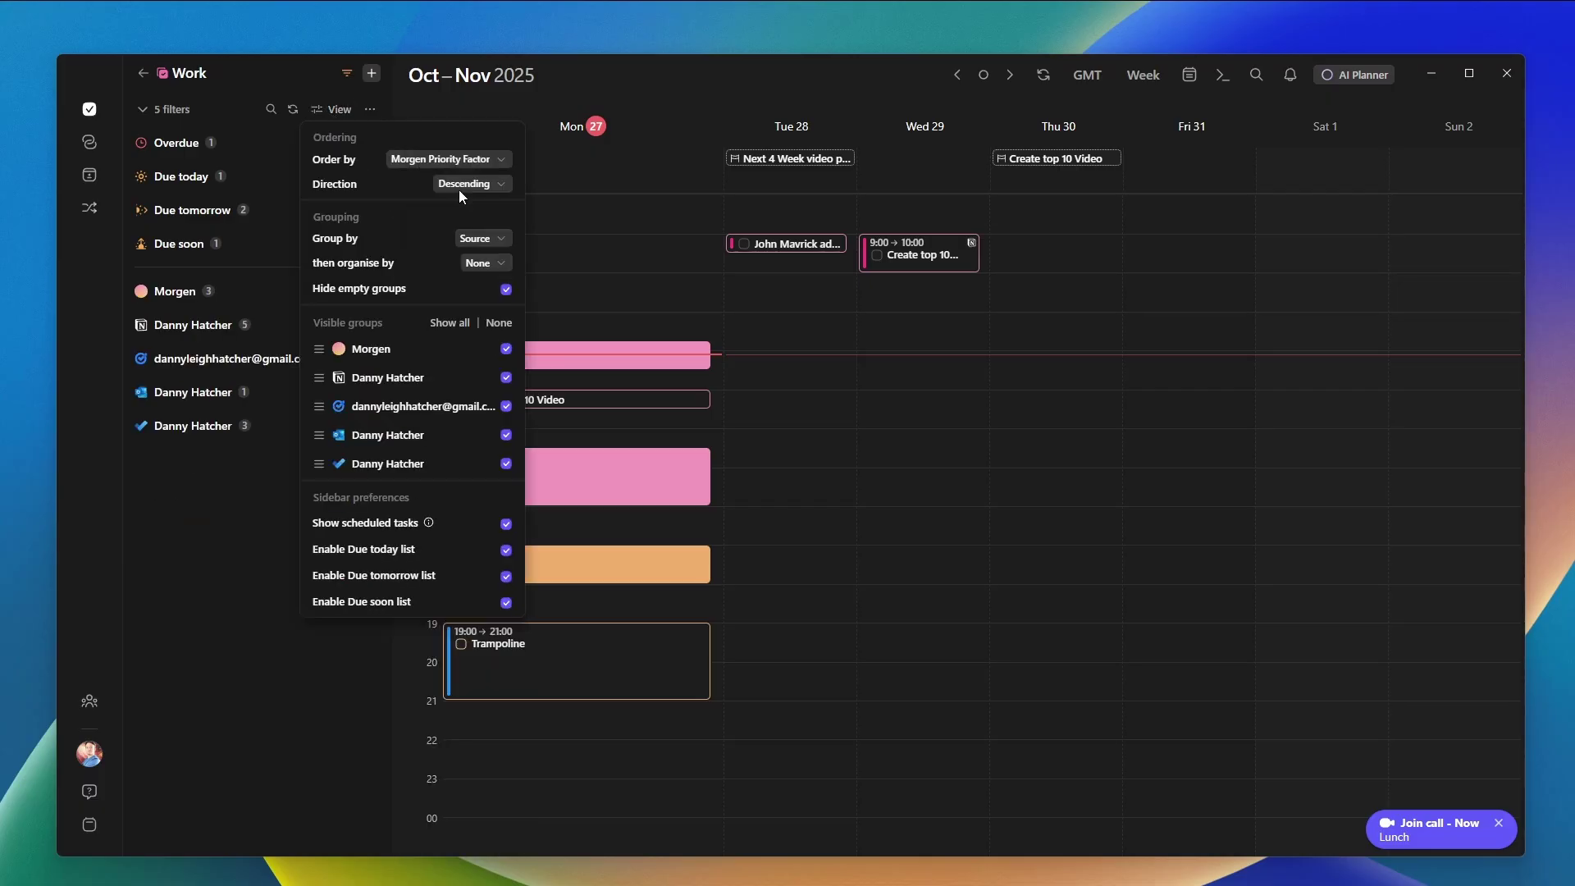
left_click(205, 507)
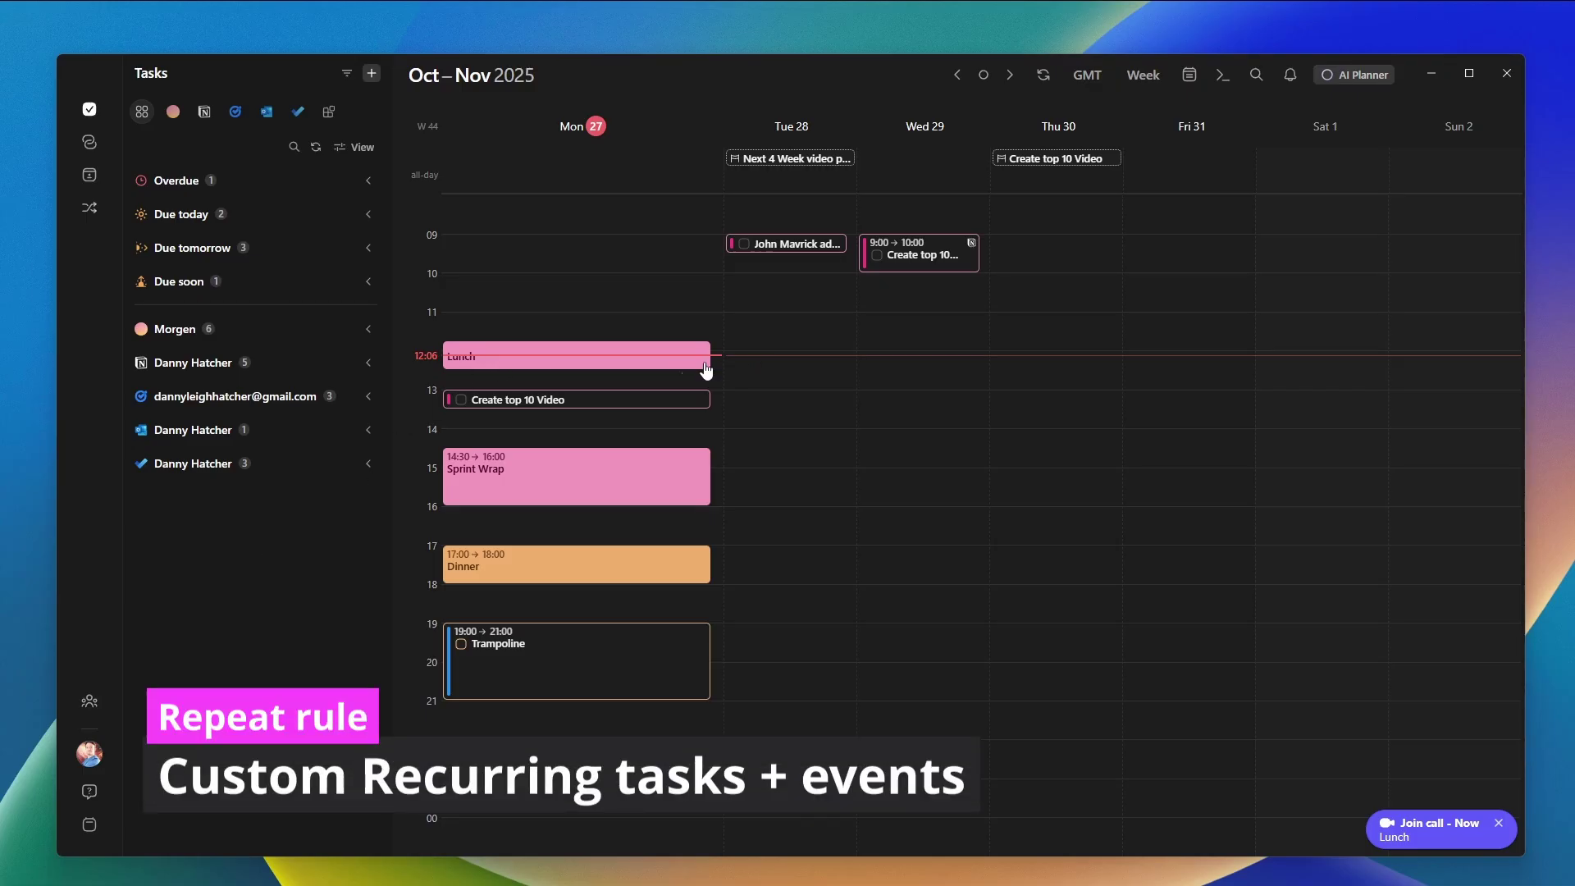
Make Monday 27's Lunch event repeat every day, and move only Thursday 30's occurrence to 13:00–13:45.
left_click(615, 355)
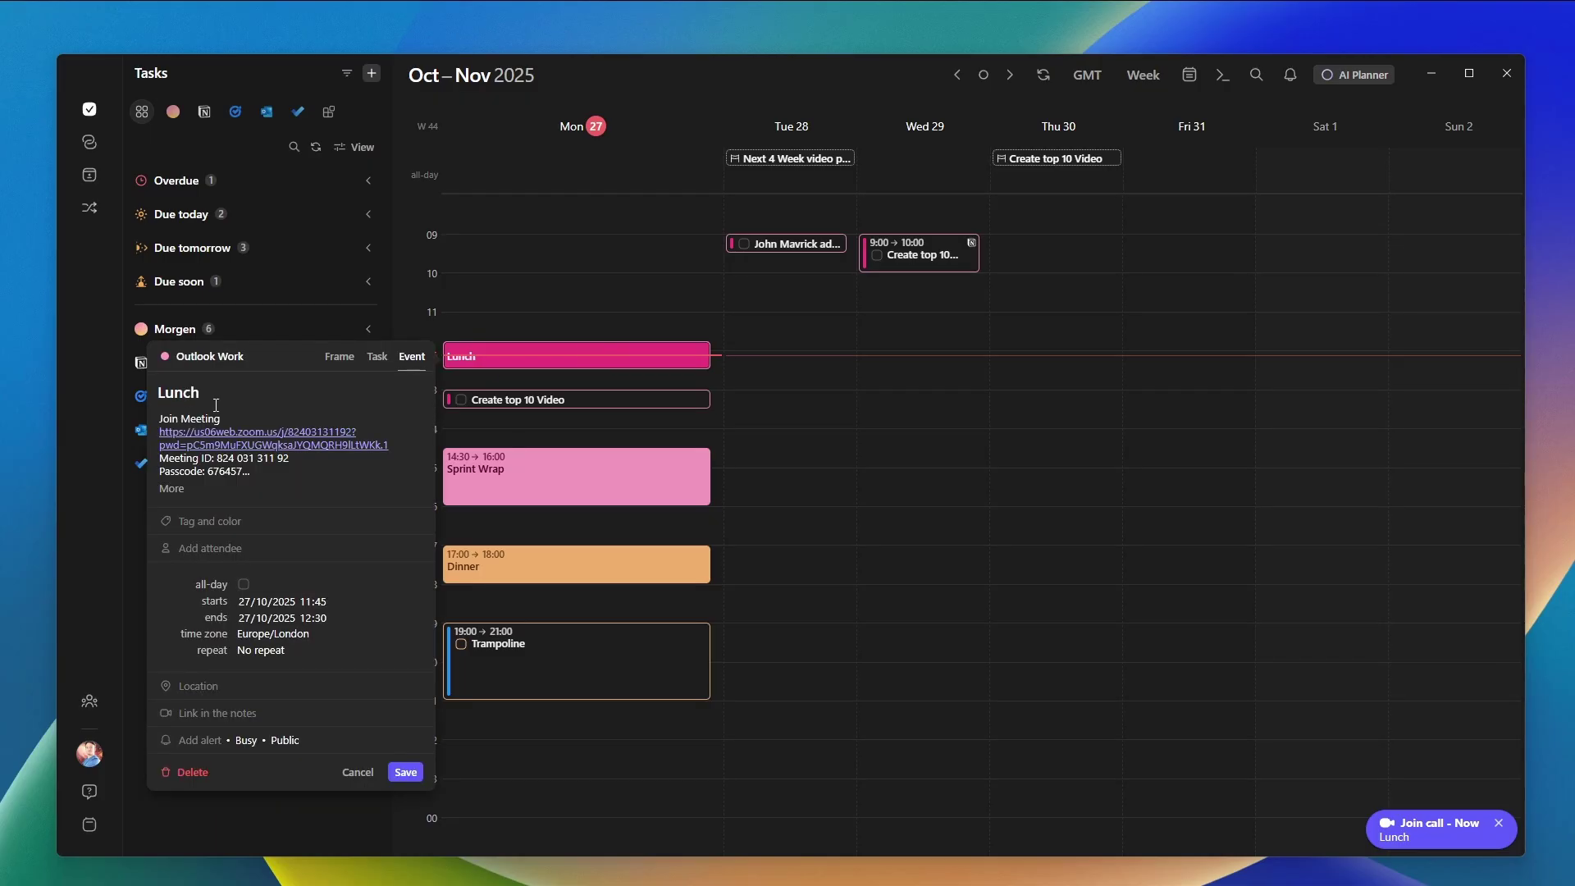
left_click(255, 651)
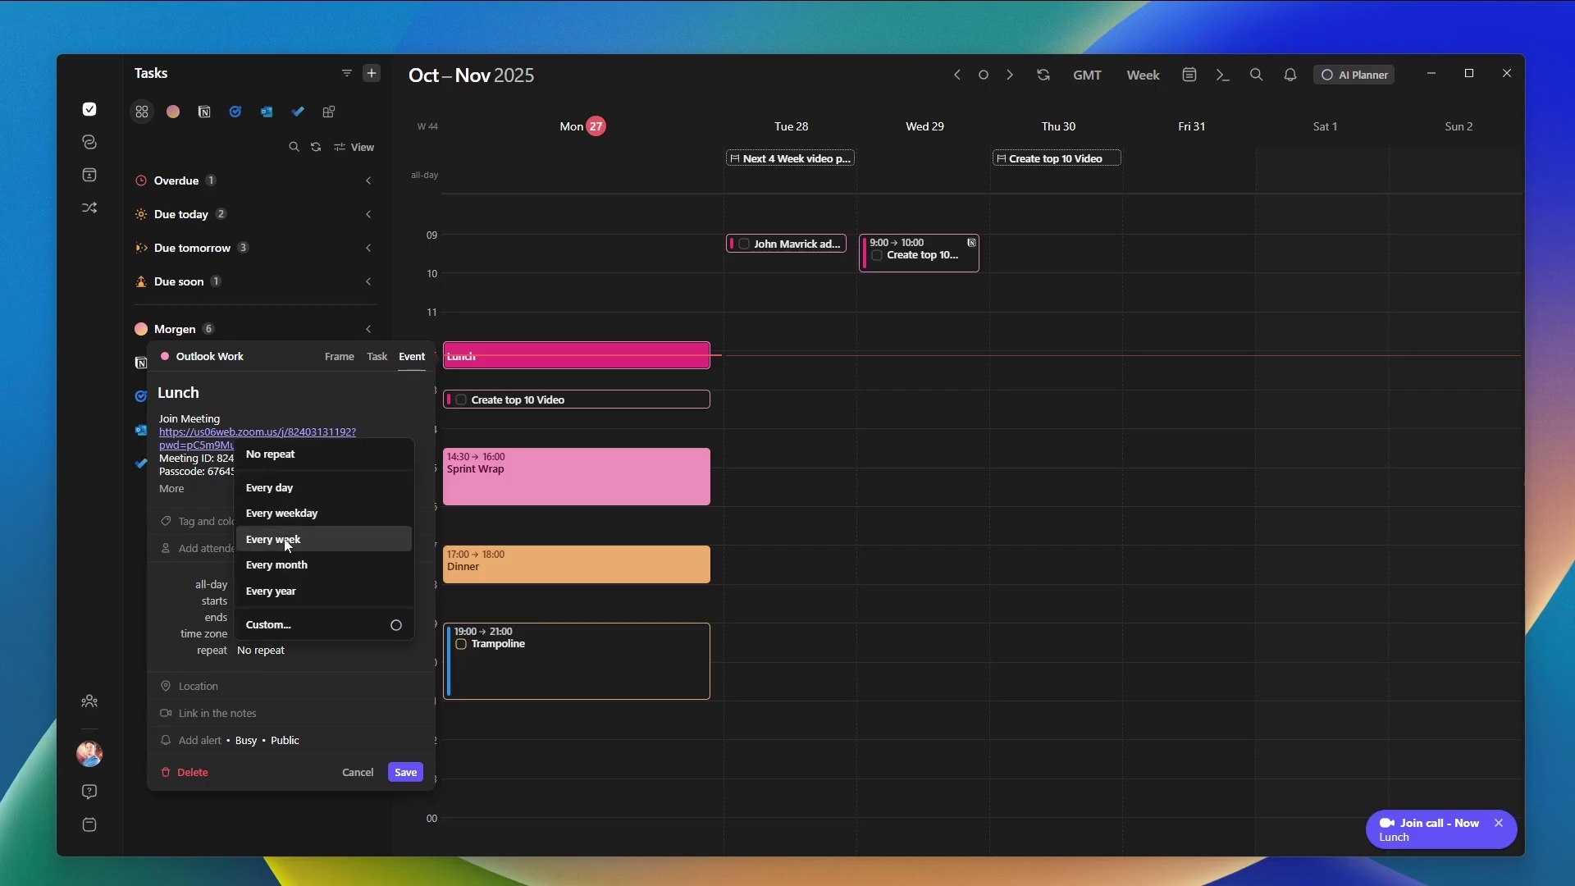
left_click(289, 488)
left_click(405, 773)
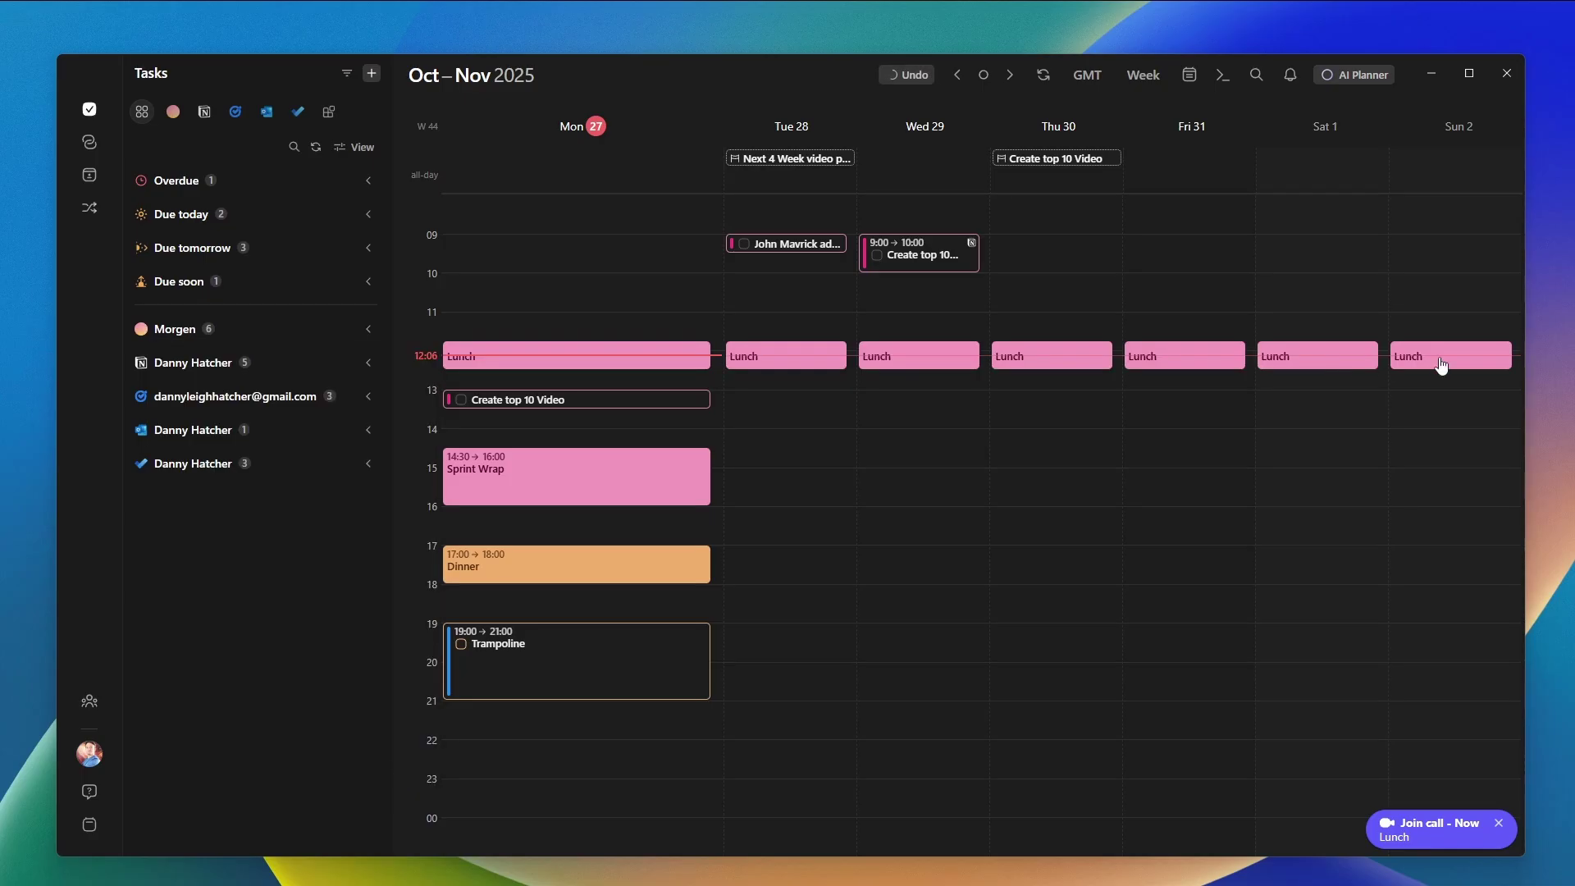
left_click_drag(1048, 360, 1052, 407)
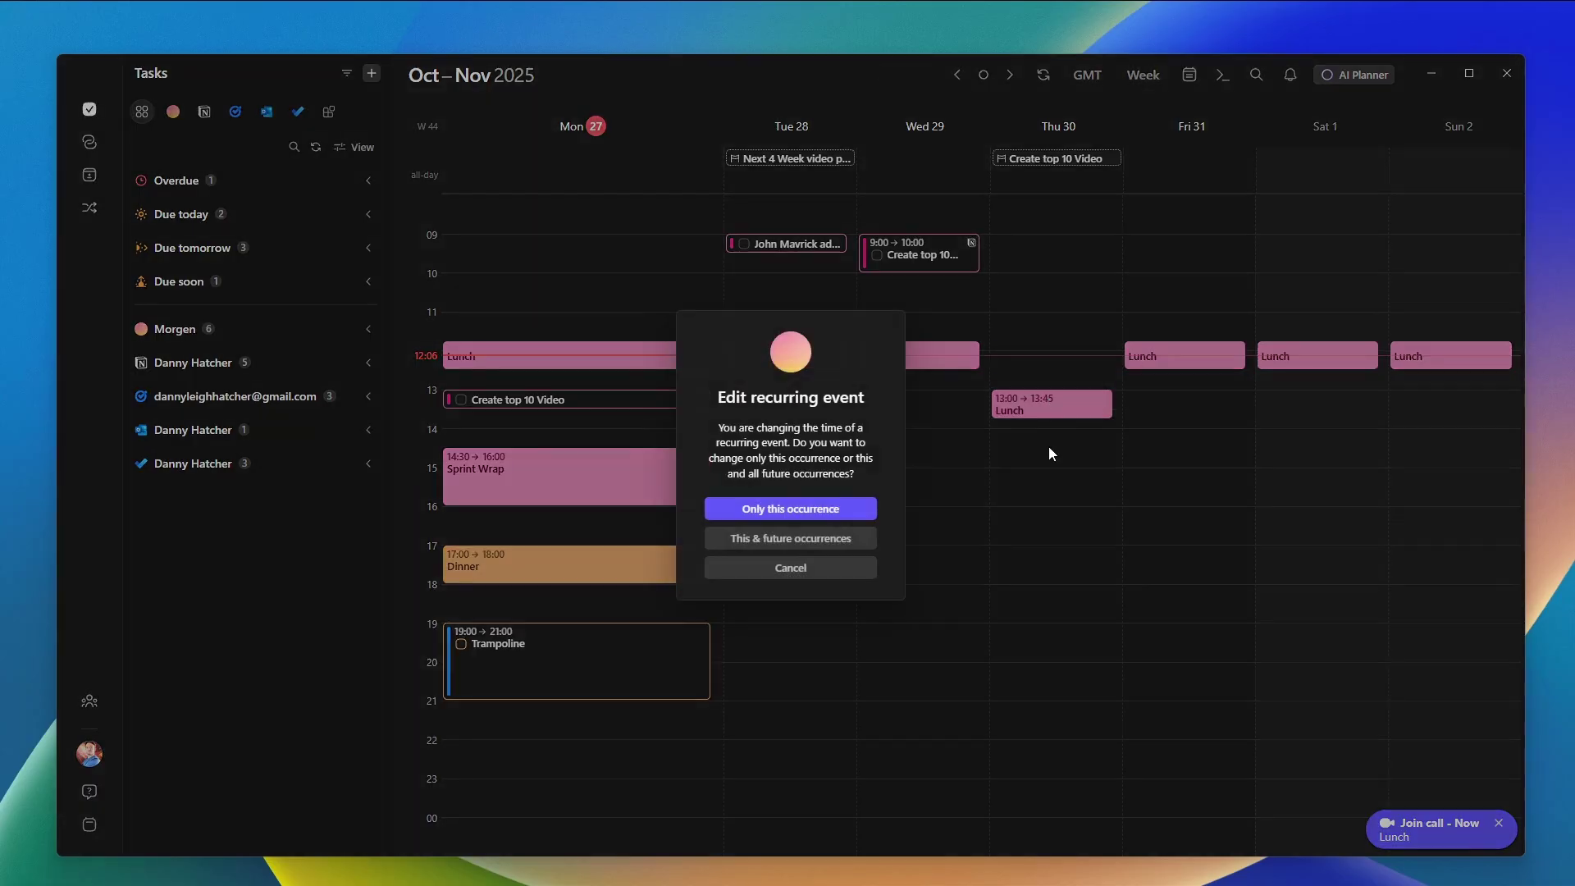
left_click(785, 506)
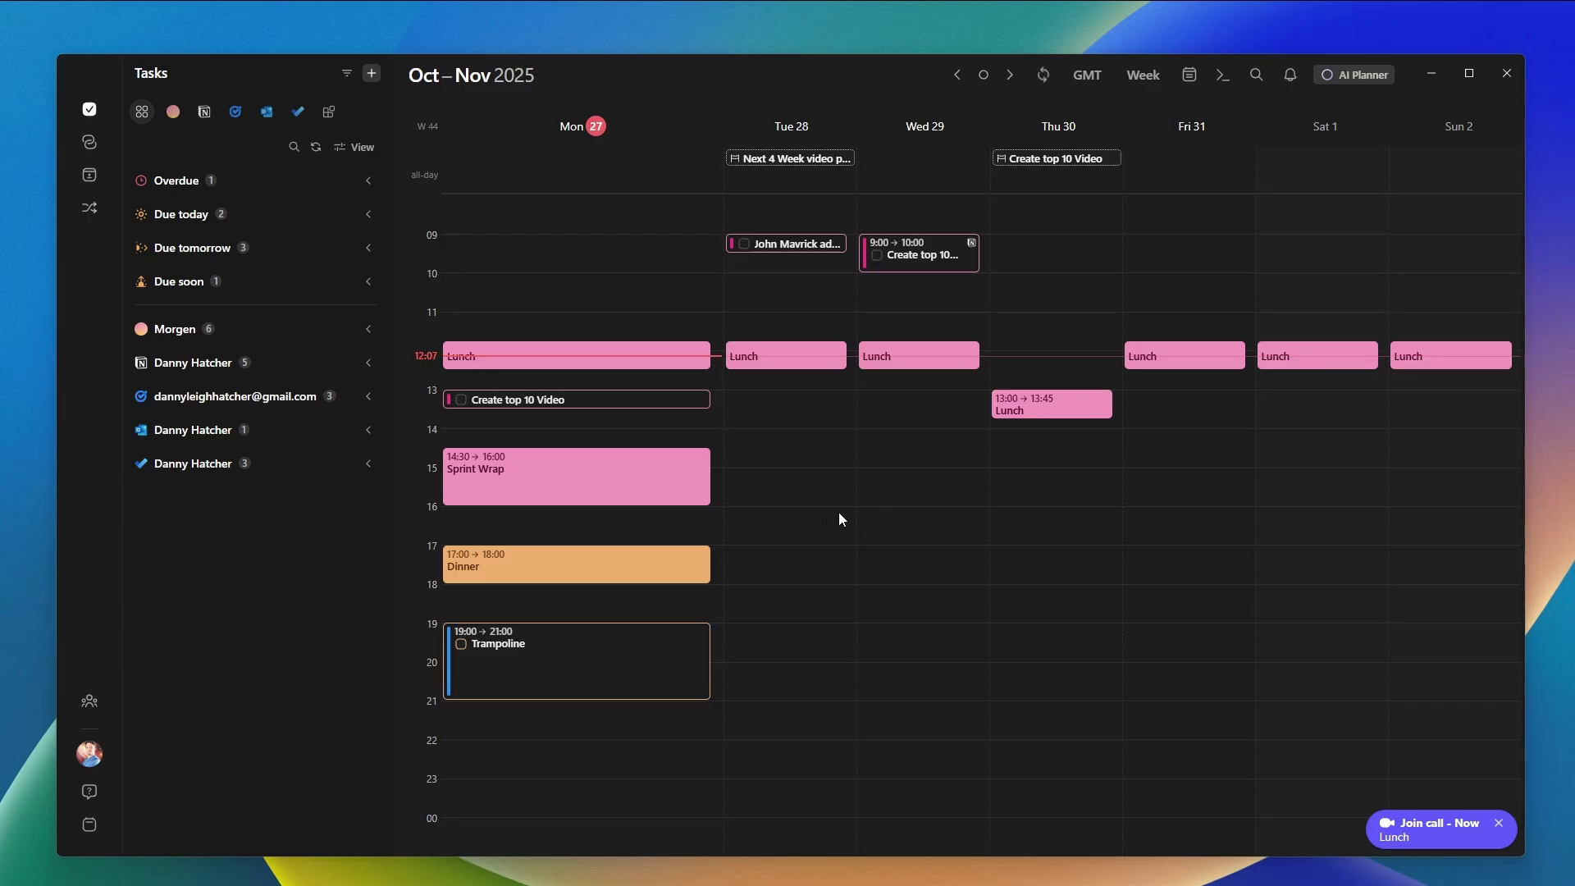
Add a task named "Go for a run" on Wednesday 29 from 15:00 to 17:00 in the Personal calendar.
left_click_drag(887, 470, 888, 544)
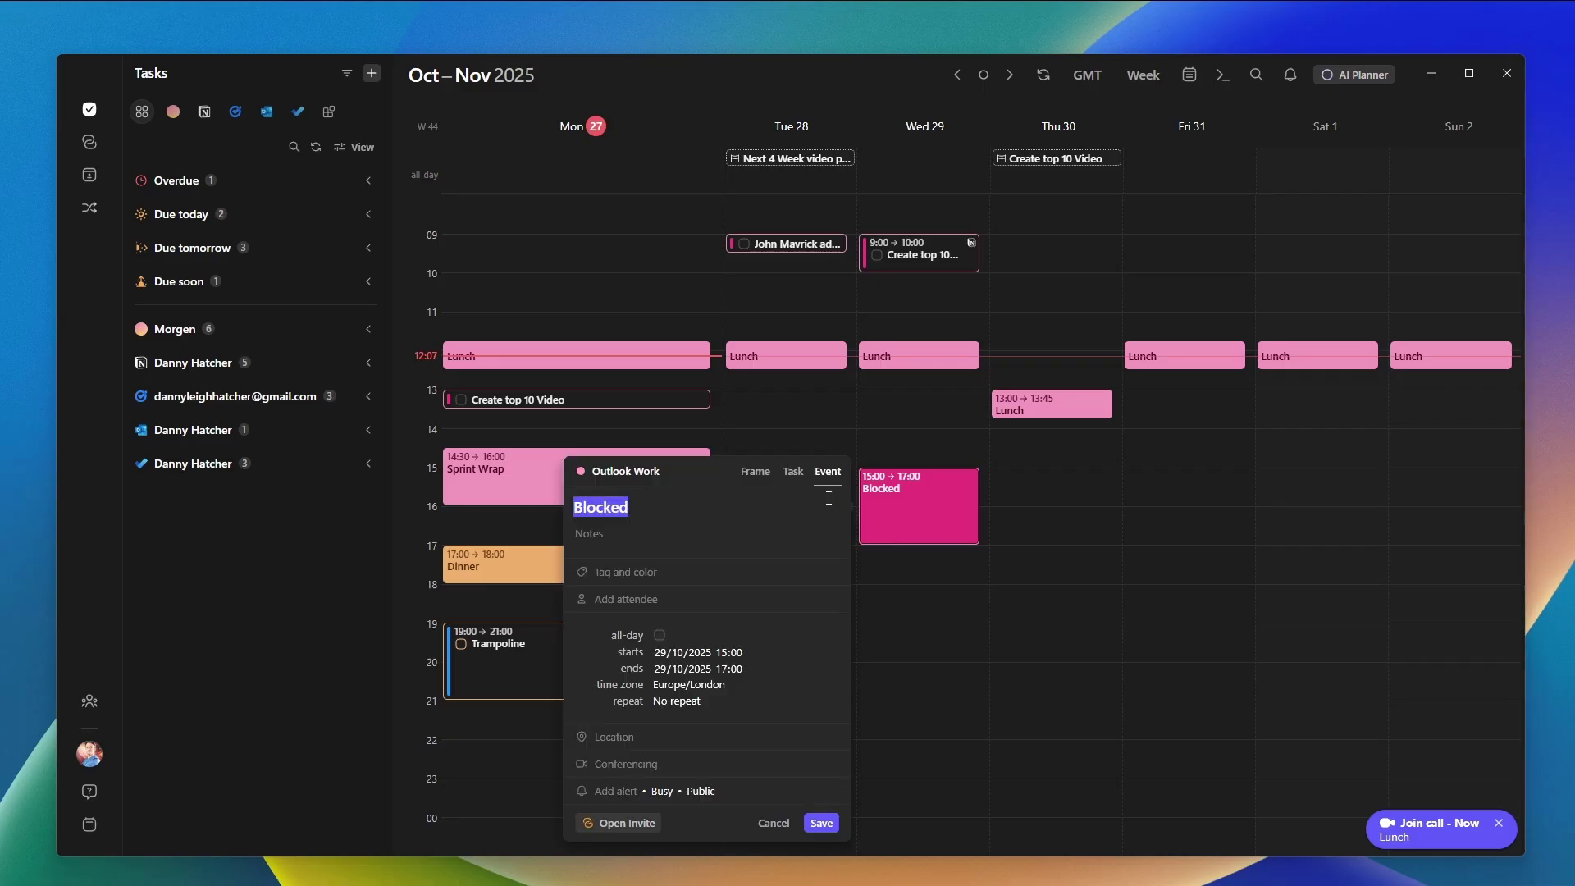
left_click(794, 479)
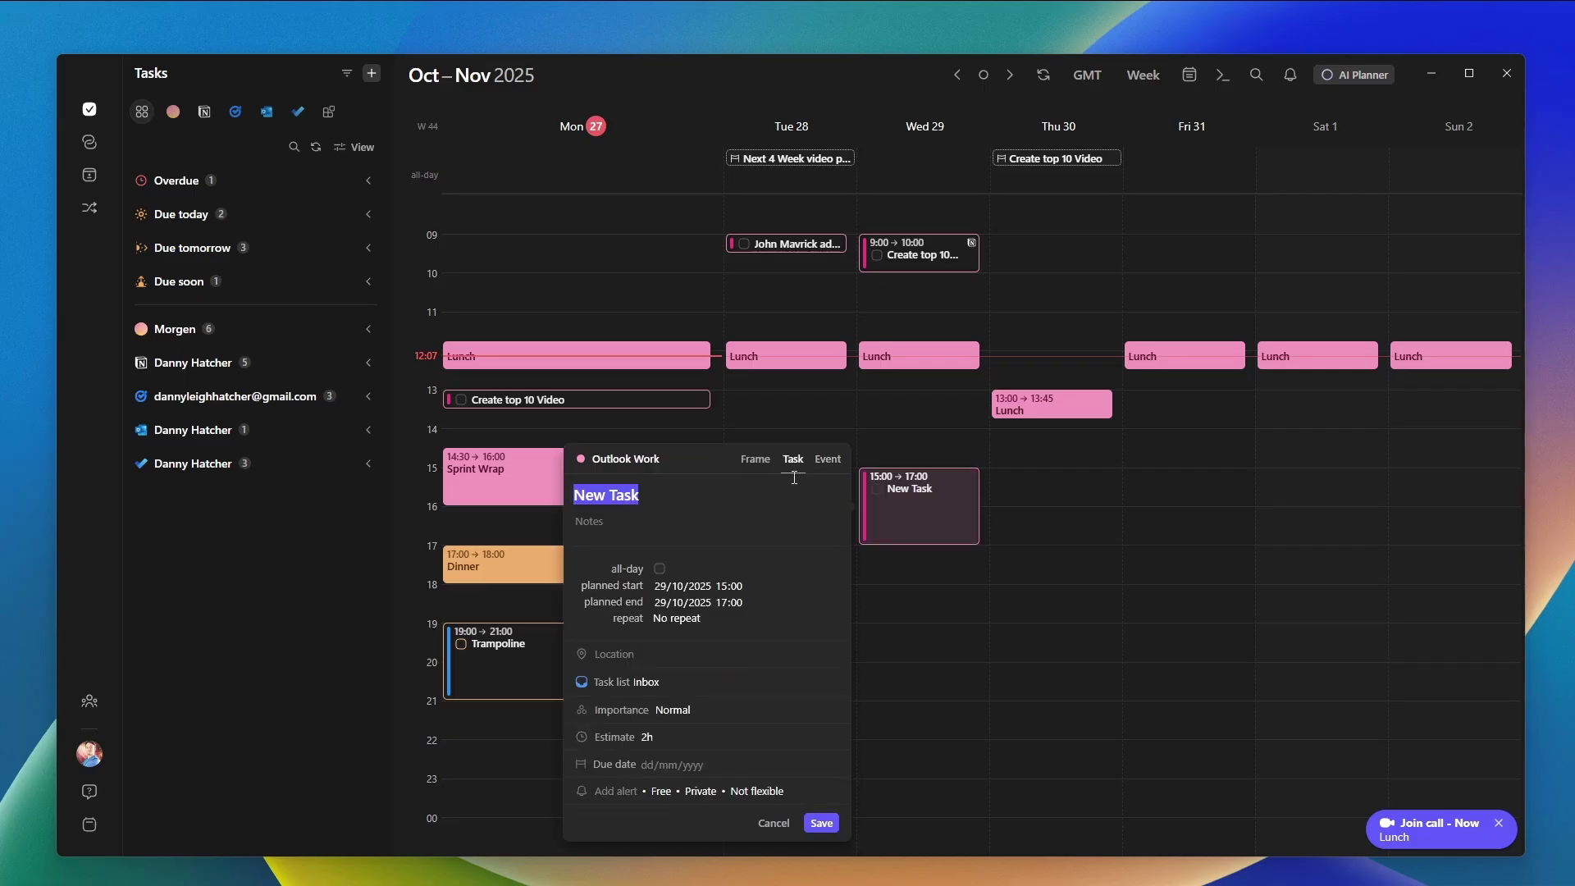
left_click(644, 460)
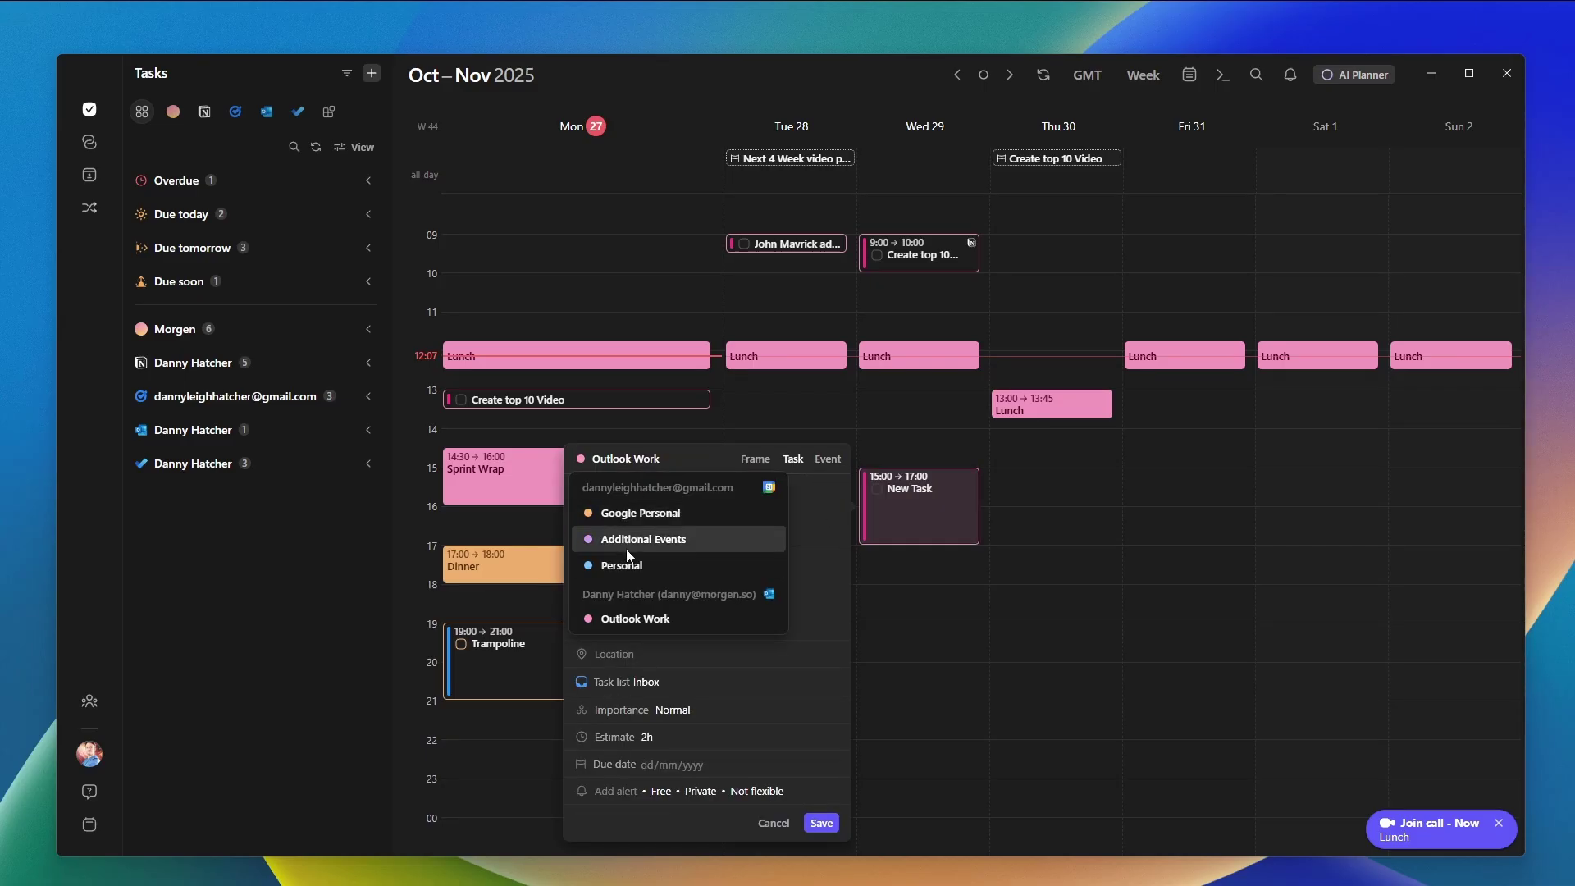
left_click(629, 566)
triple_click(633, 497)
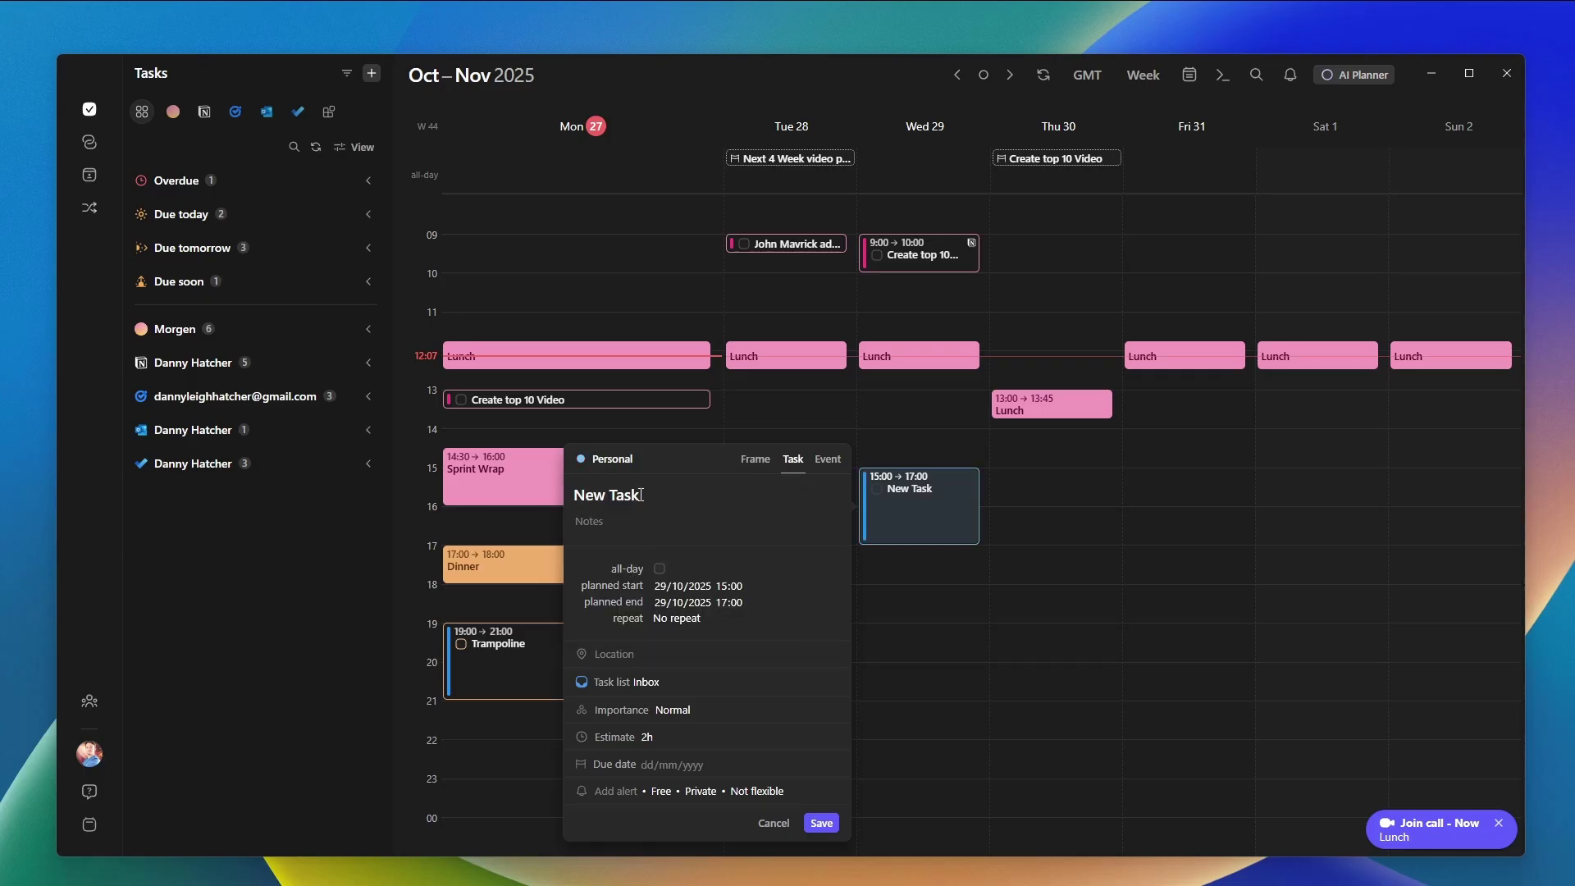
type("Go for a run")
Give the run task the custom recurrence "every second wed of the month", save it, and show the following week.
left_click(673, 629)
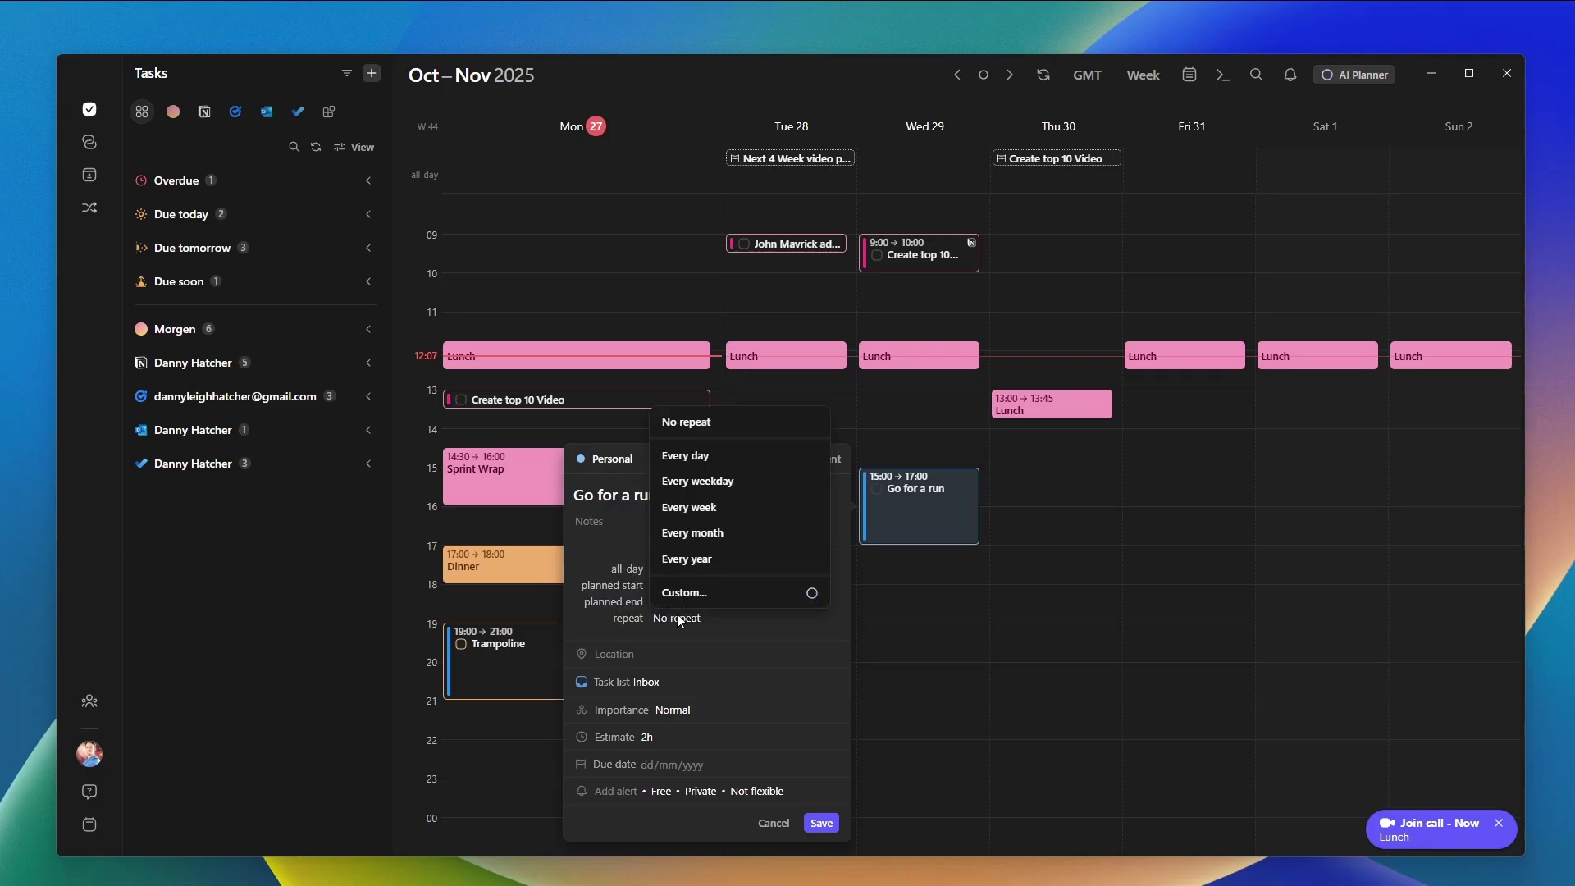
left_click(691, 593)
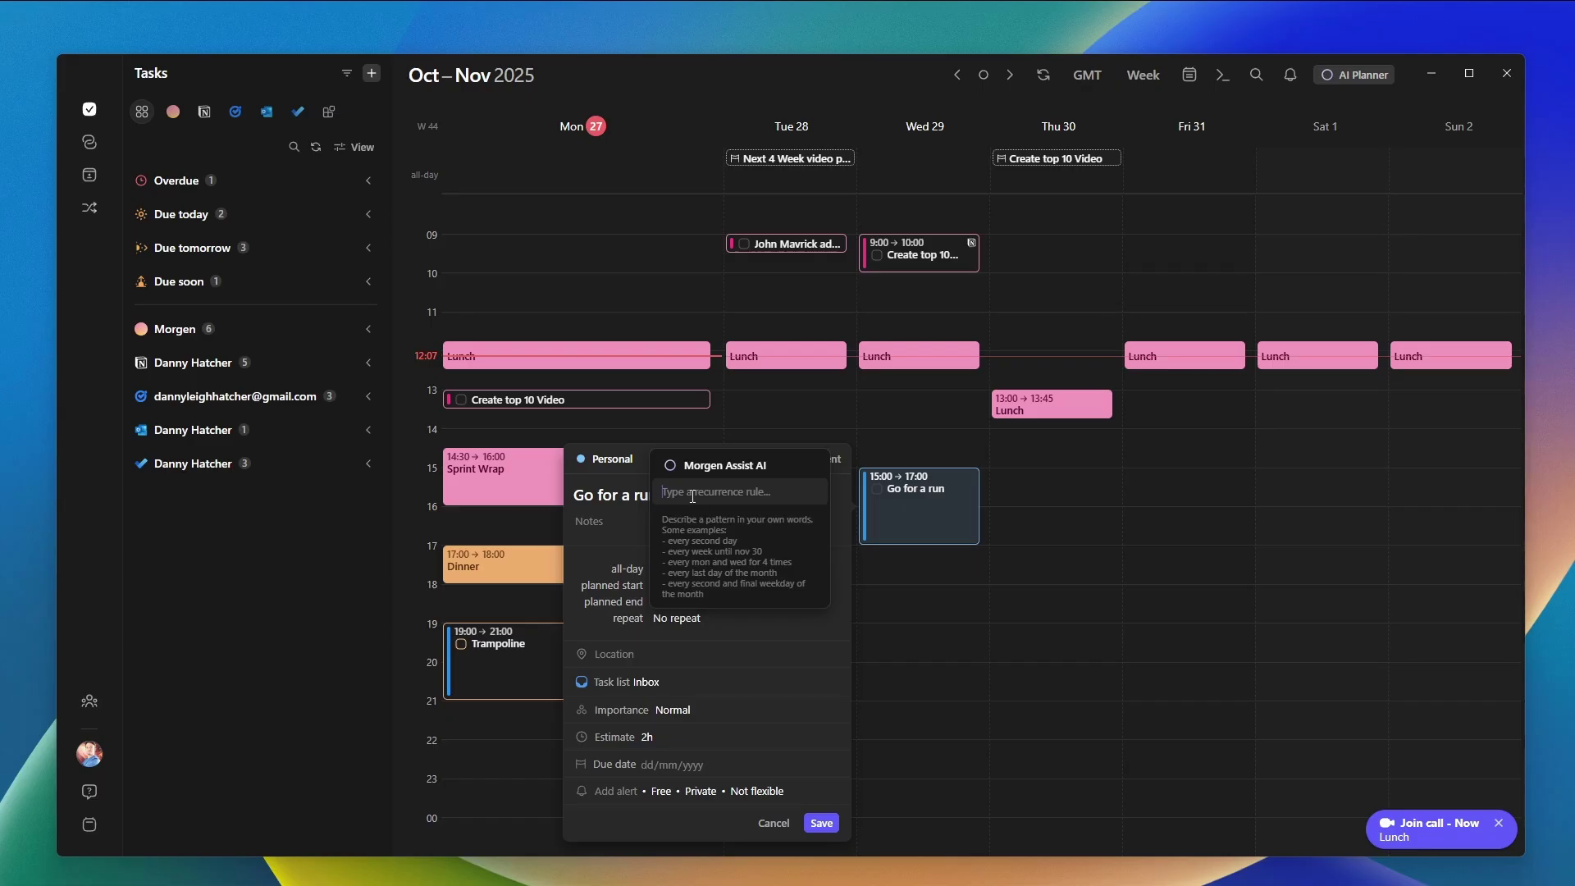
type("every second wed of the month")
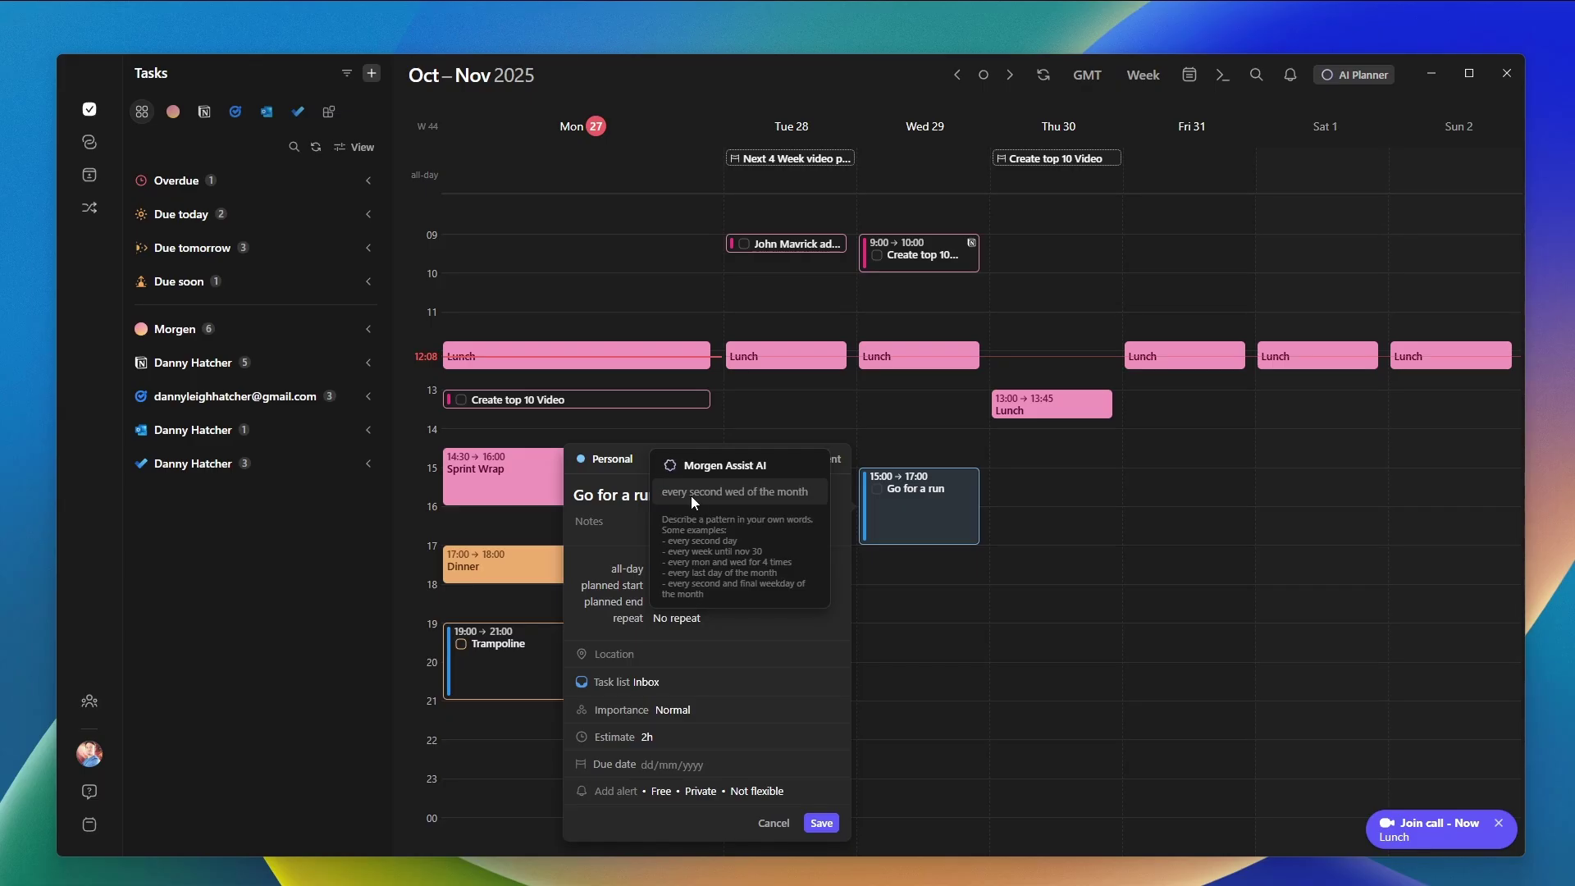
key("Return")
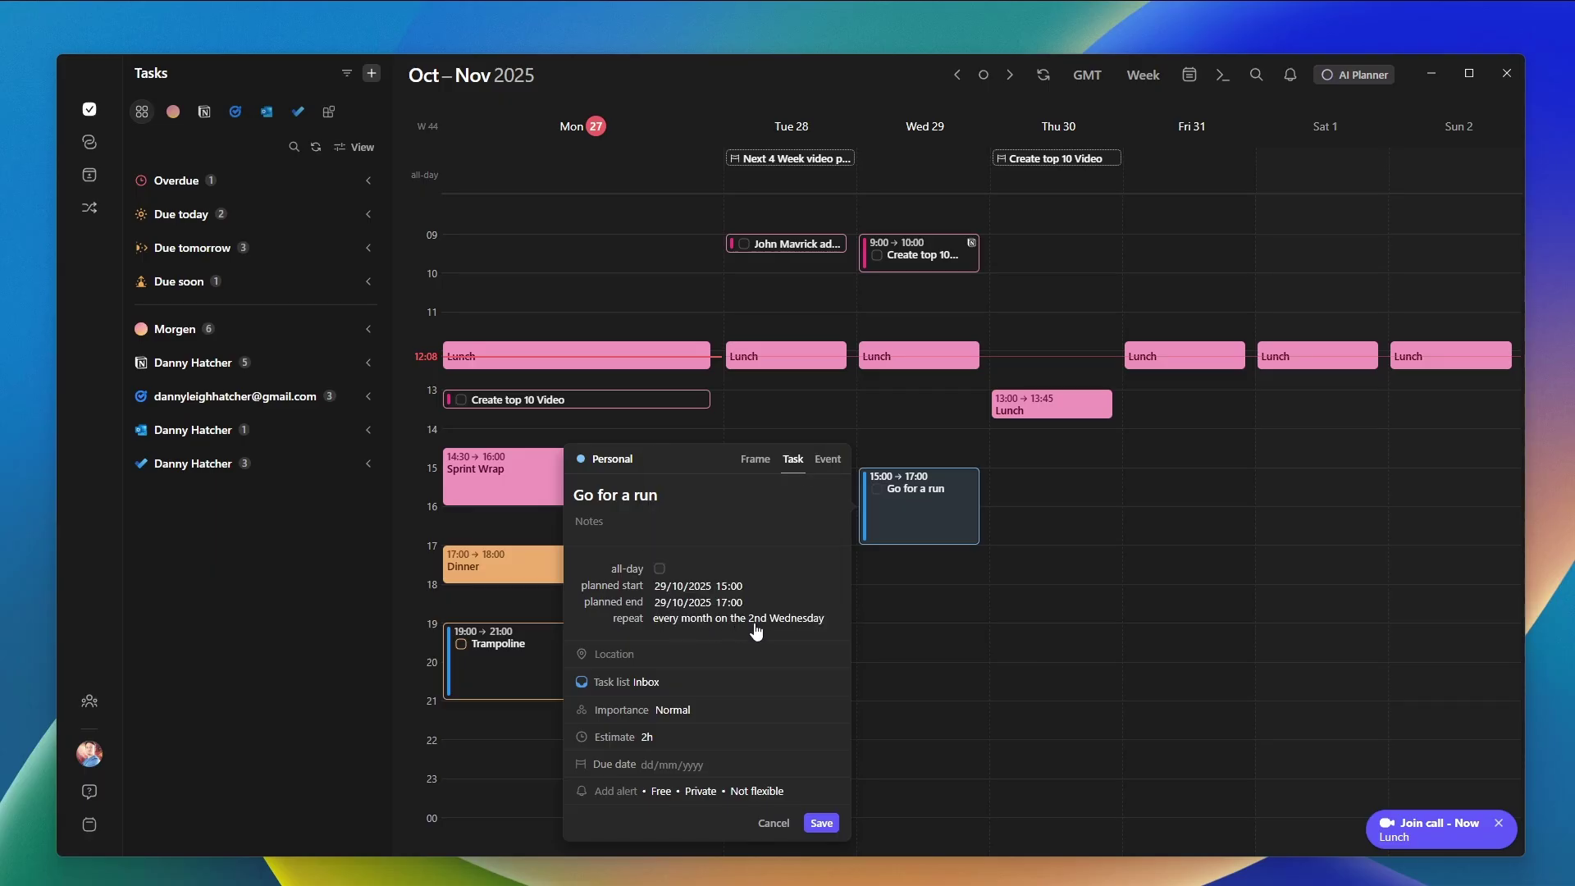
left_click(819, 826)
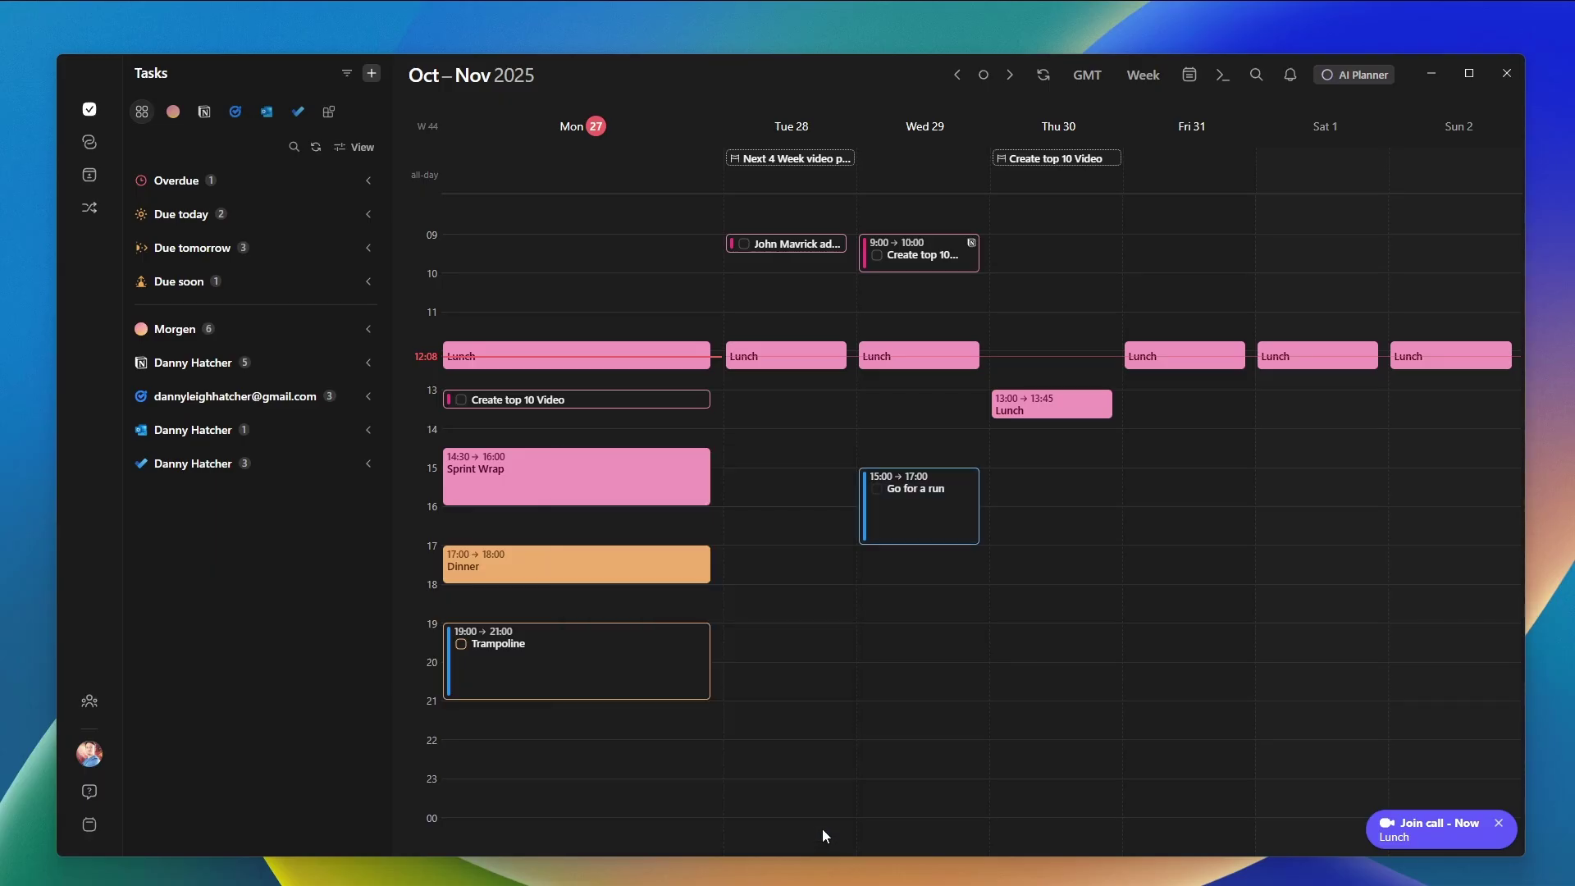
key("Right")
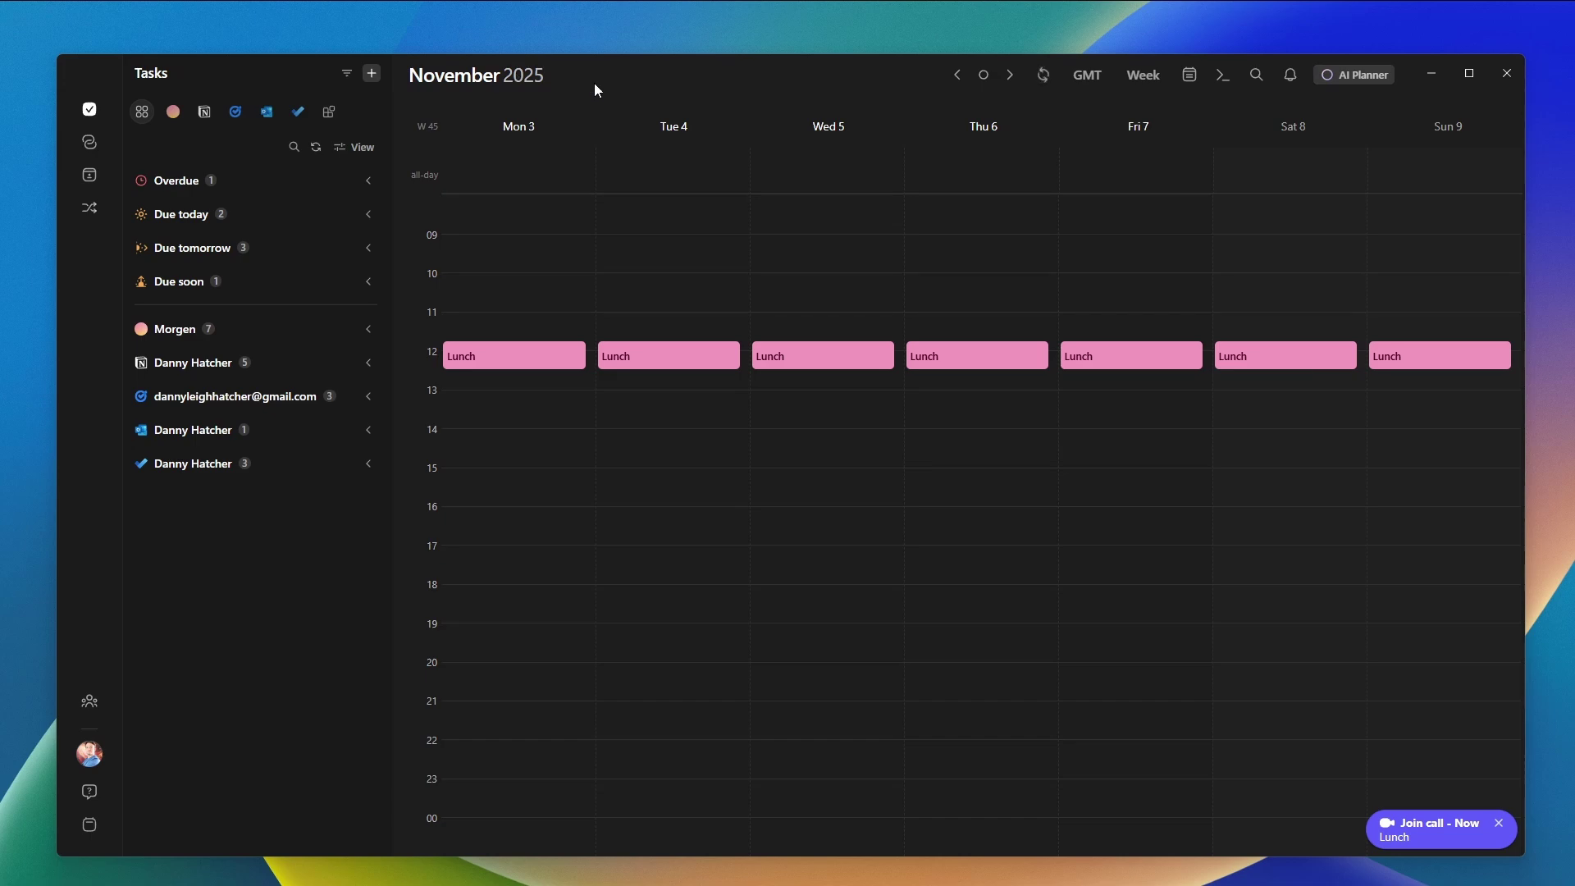
Check the run task's occurrences week by week through the week of December 8, and return to the current week.
key("Right")
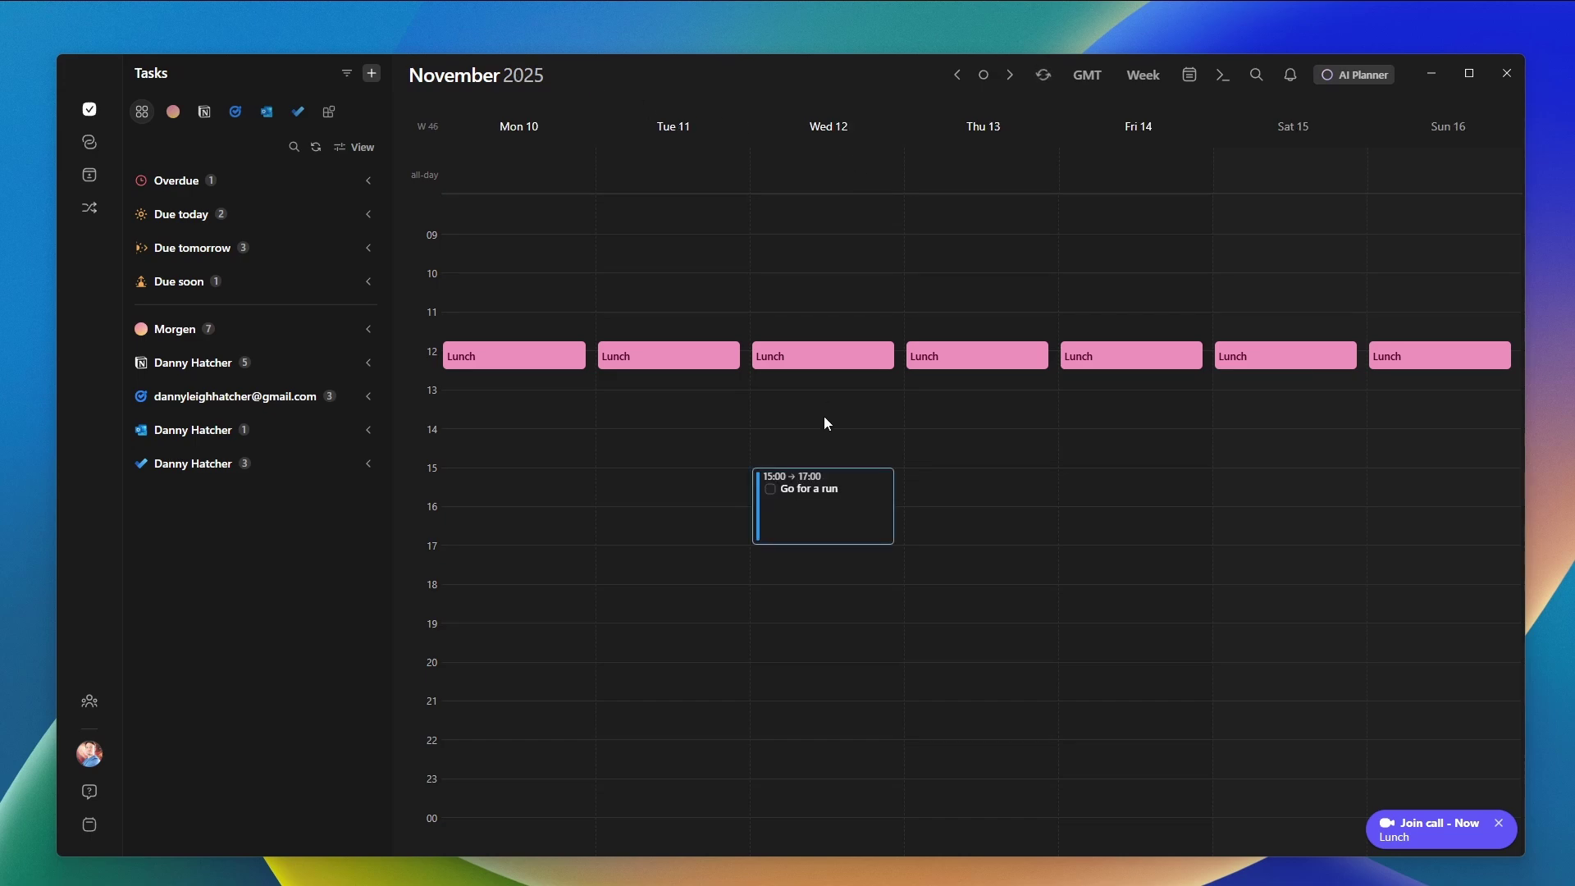
key("Right")
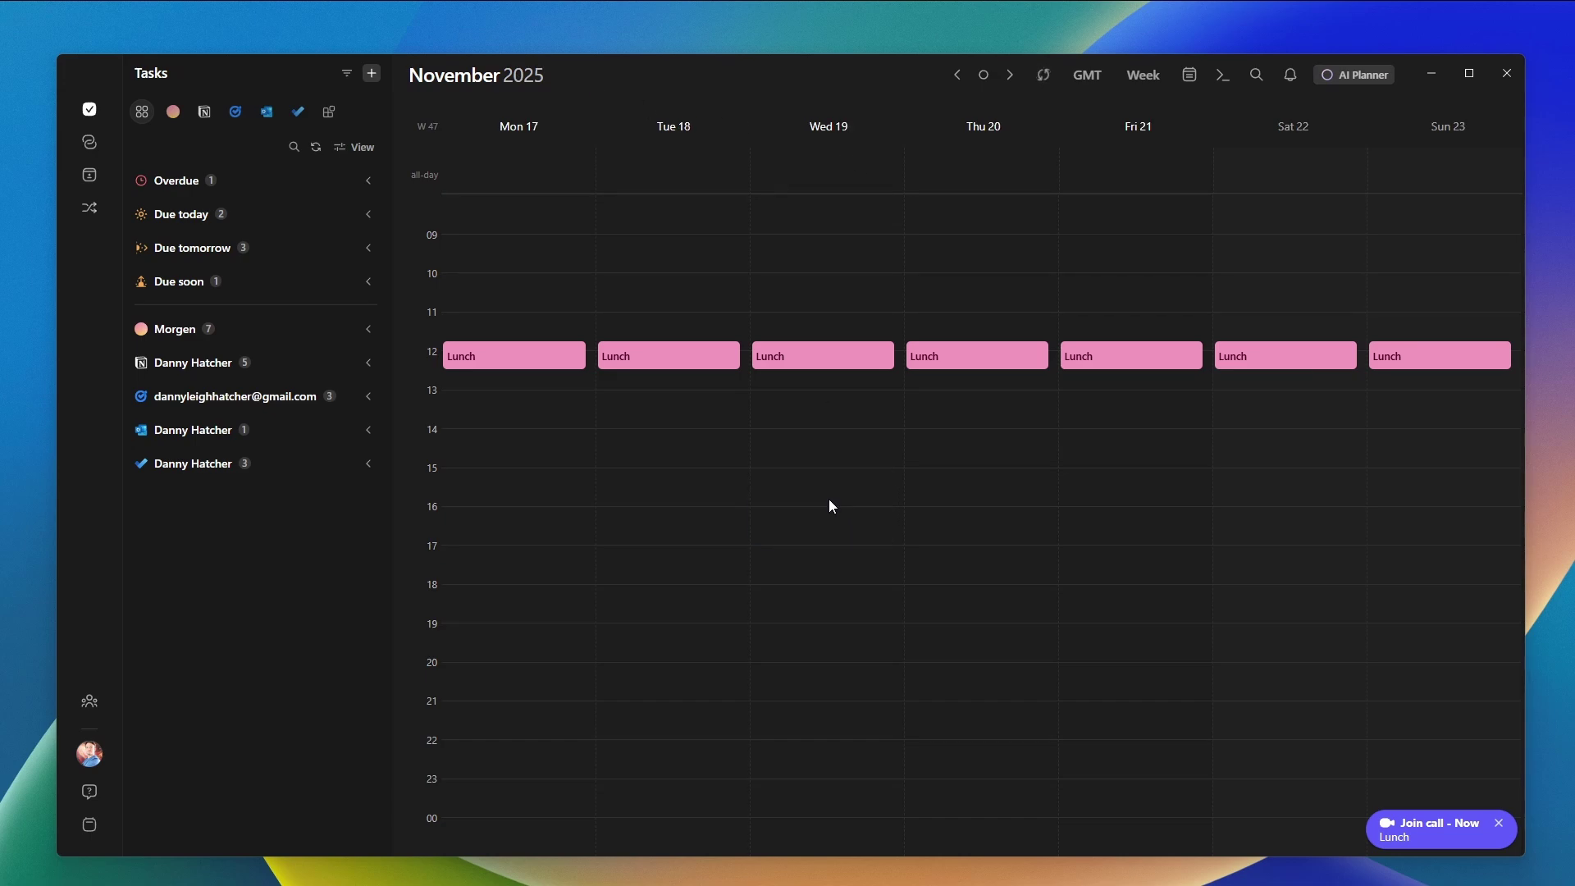
key("Right")
key("Right")
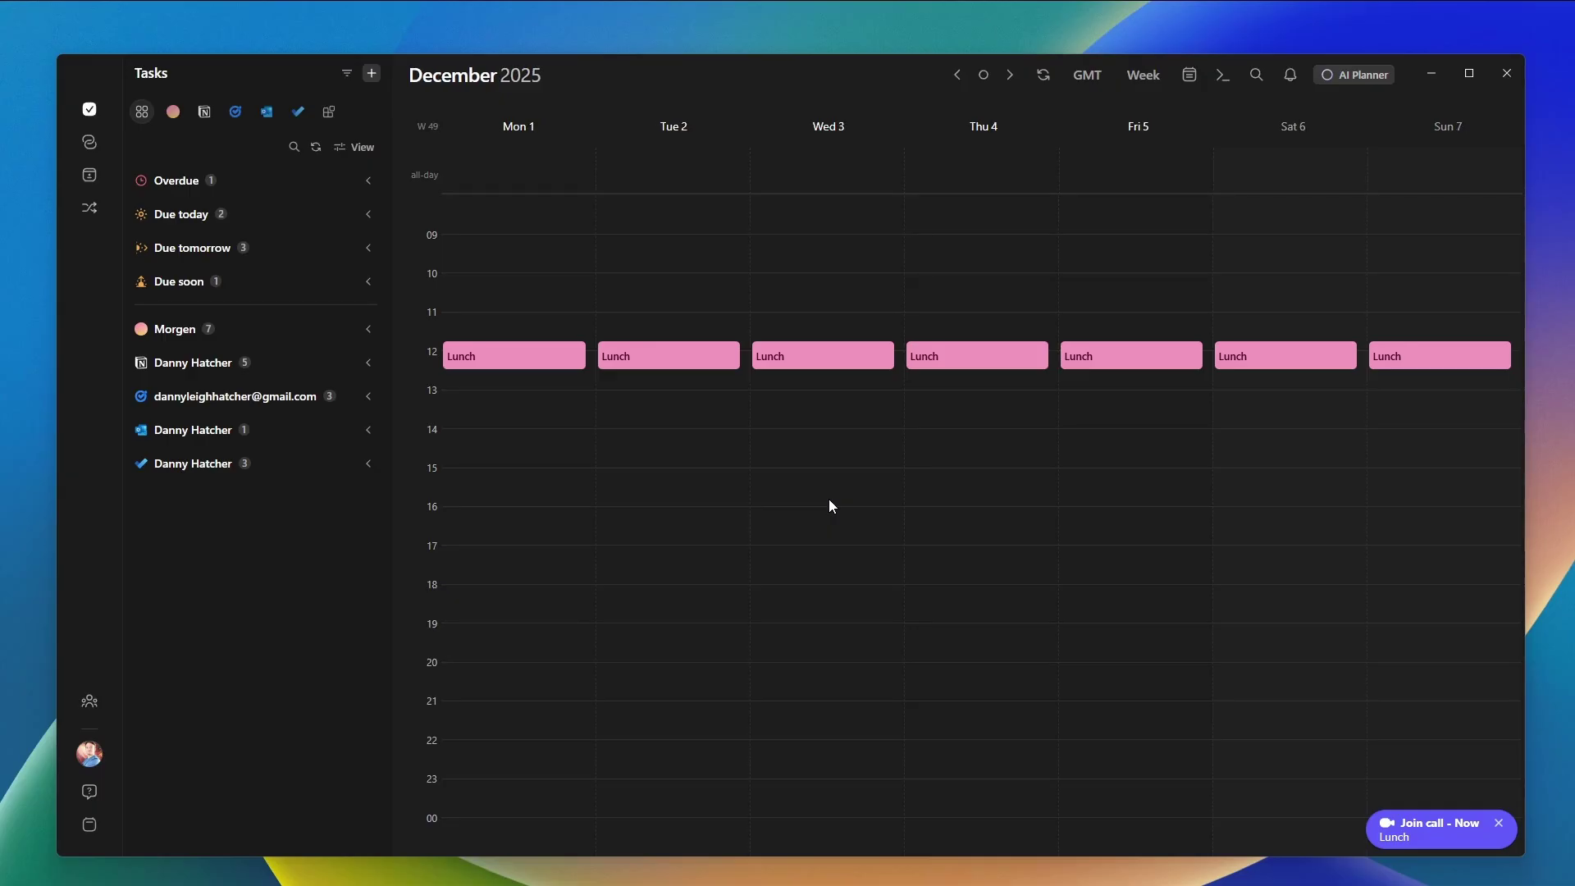
key("Right")
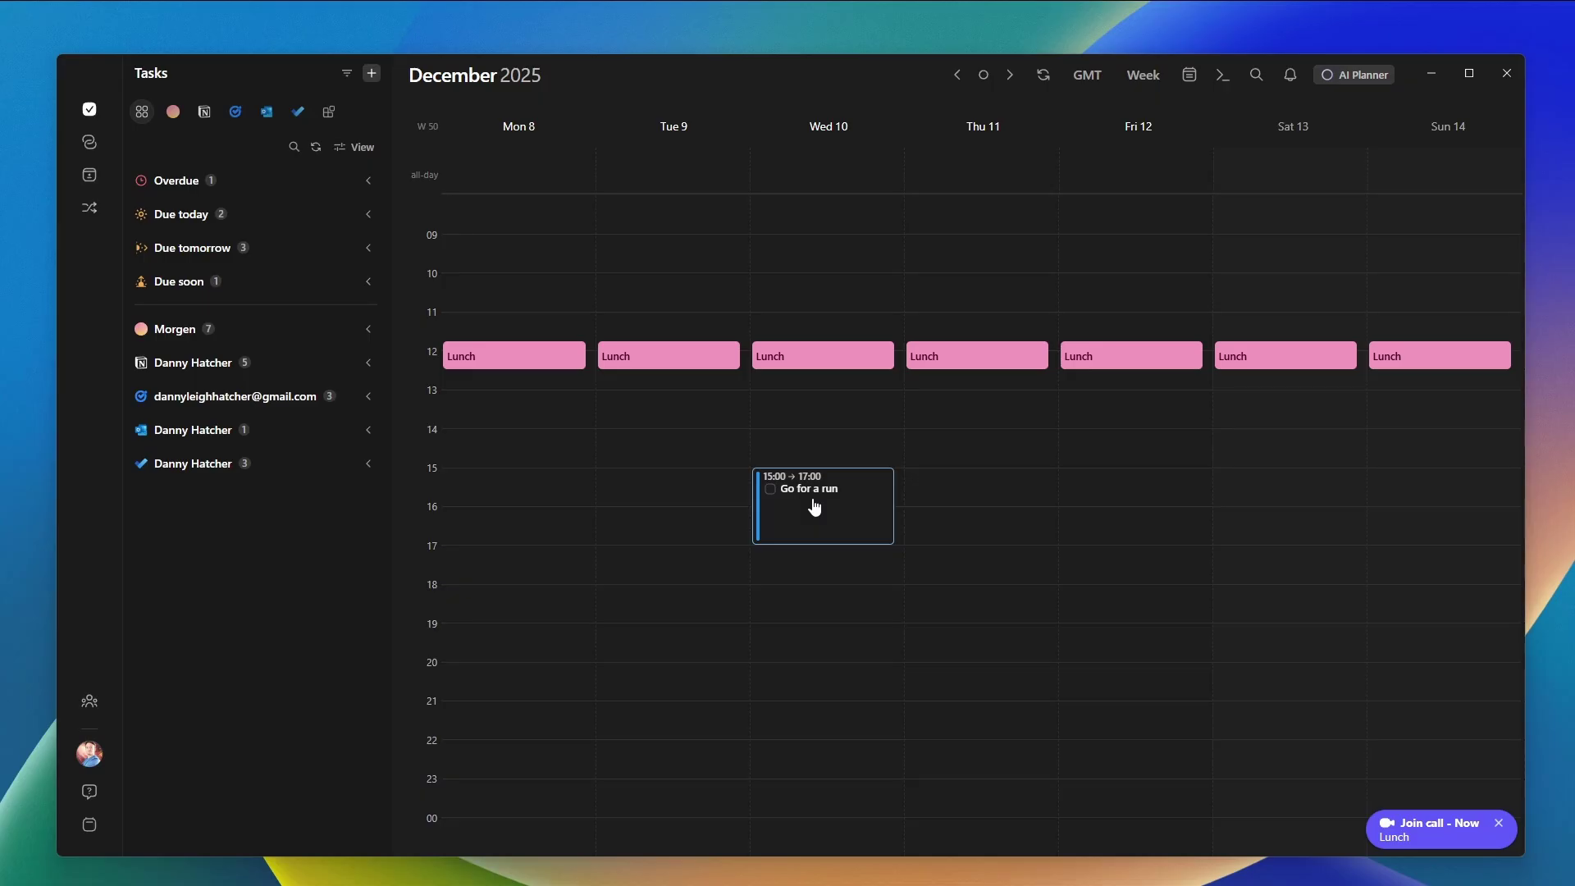
key("t")
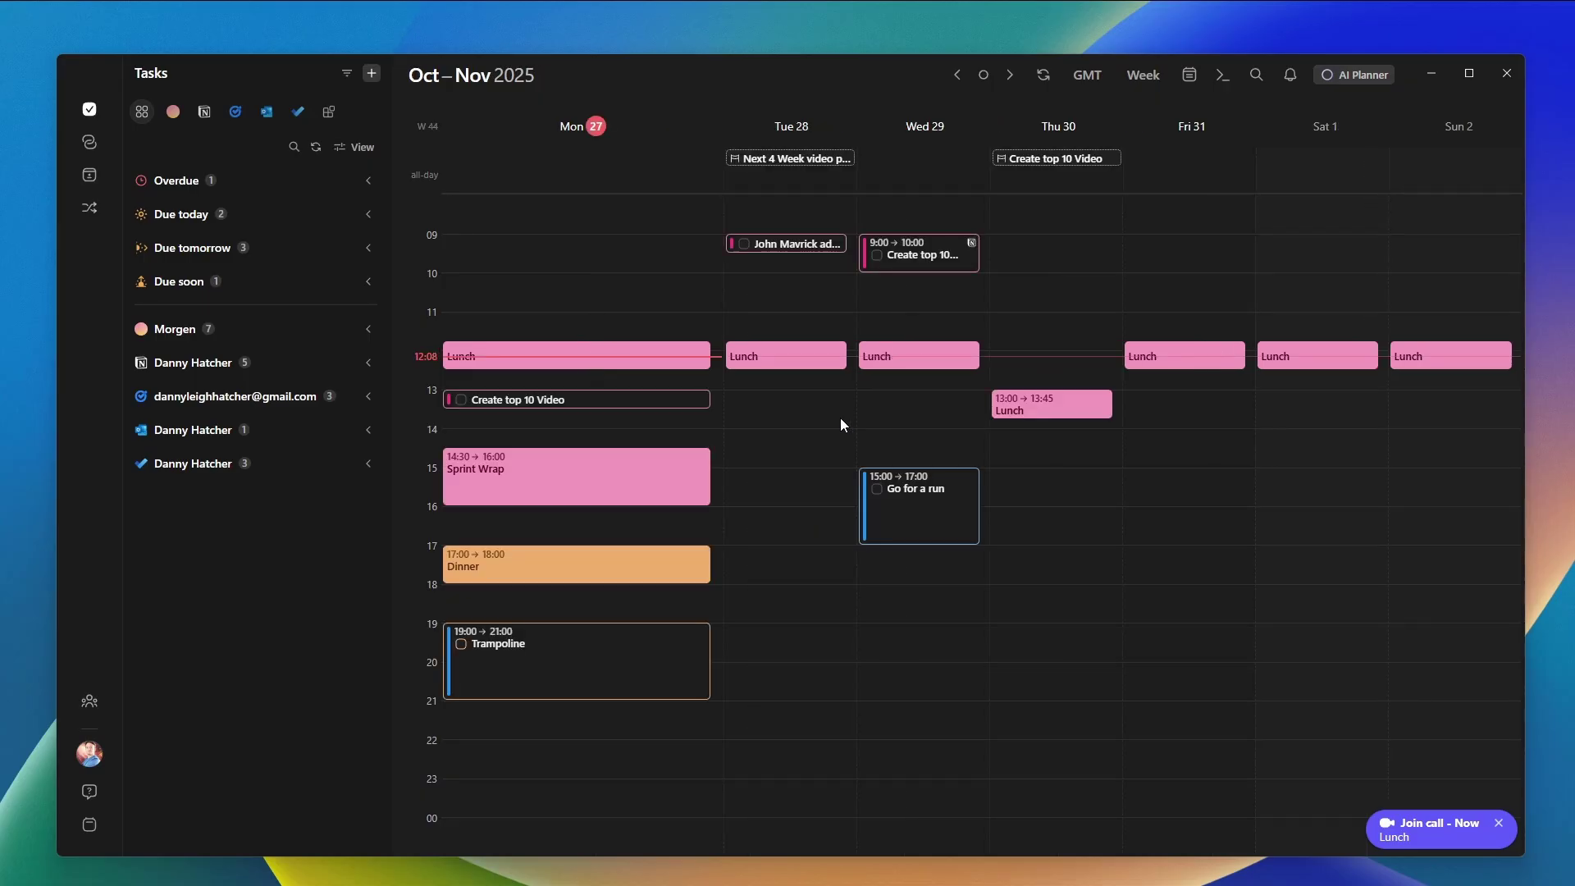
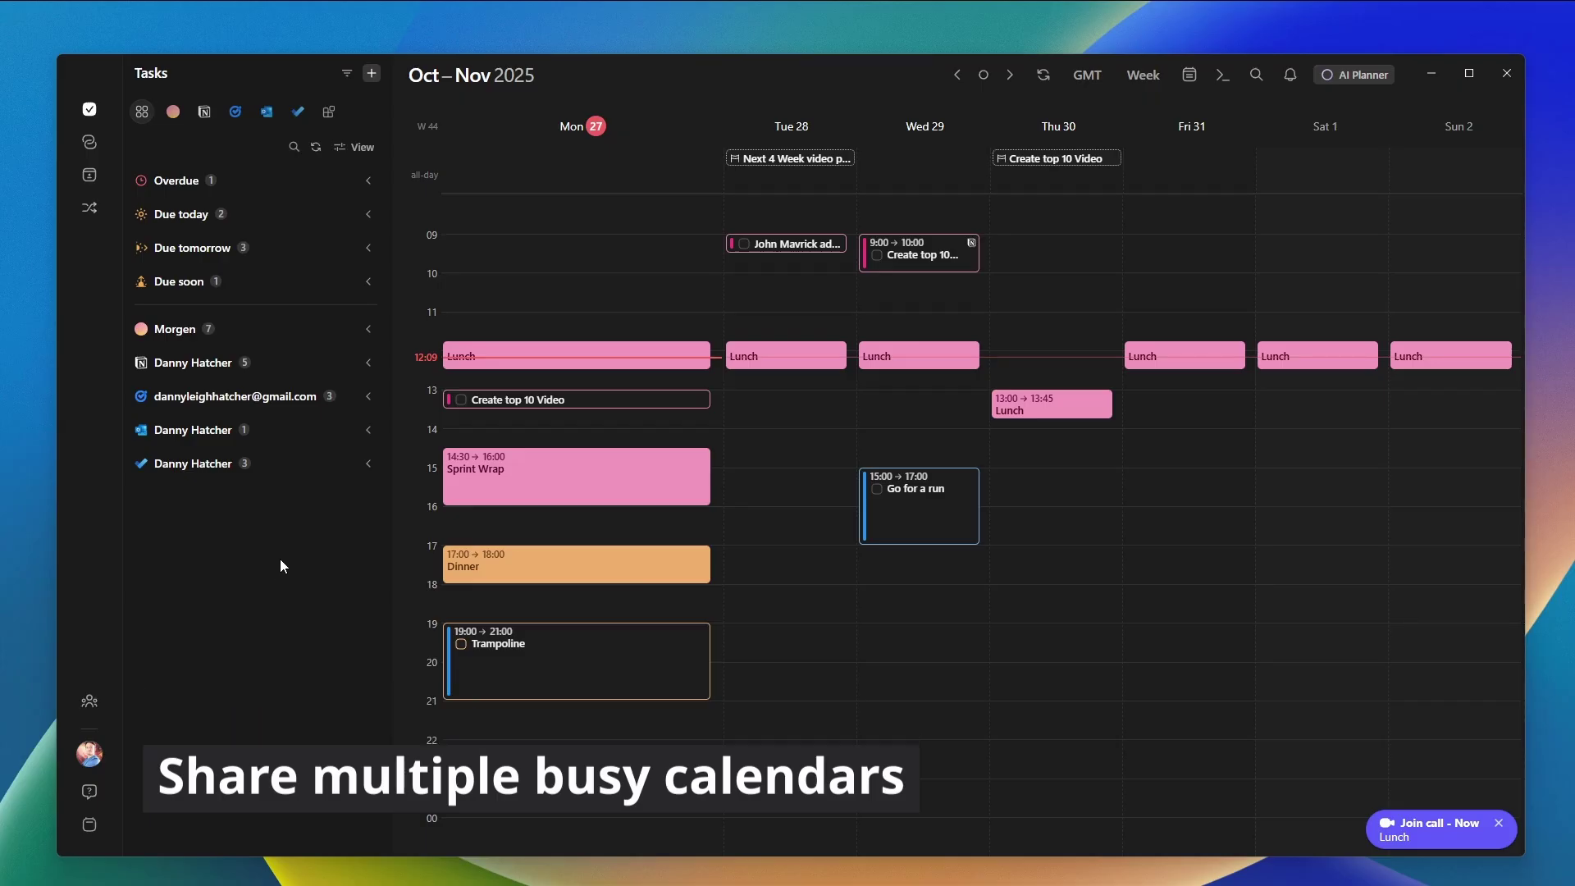
View the team invitation options and look at a teammate's calendar.
left_click(89, 703)
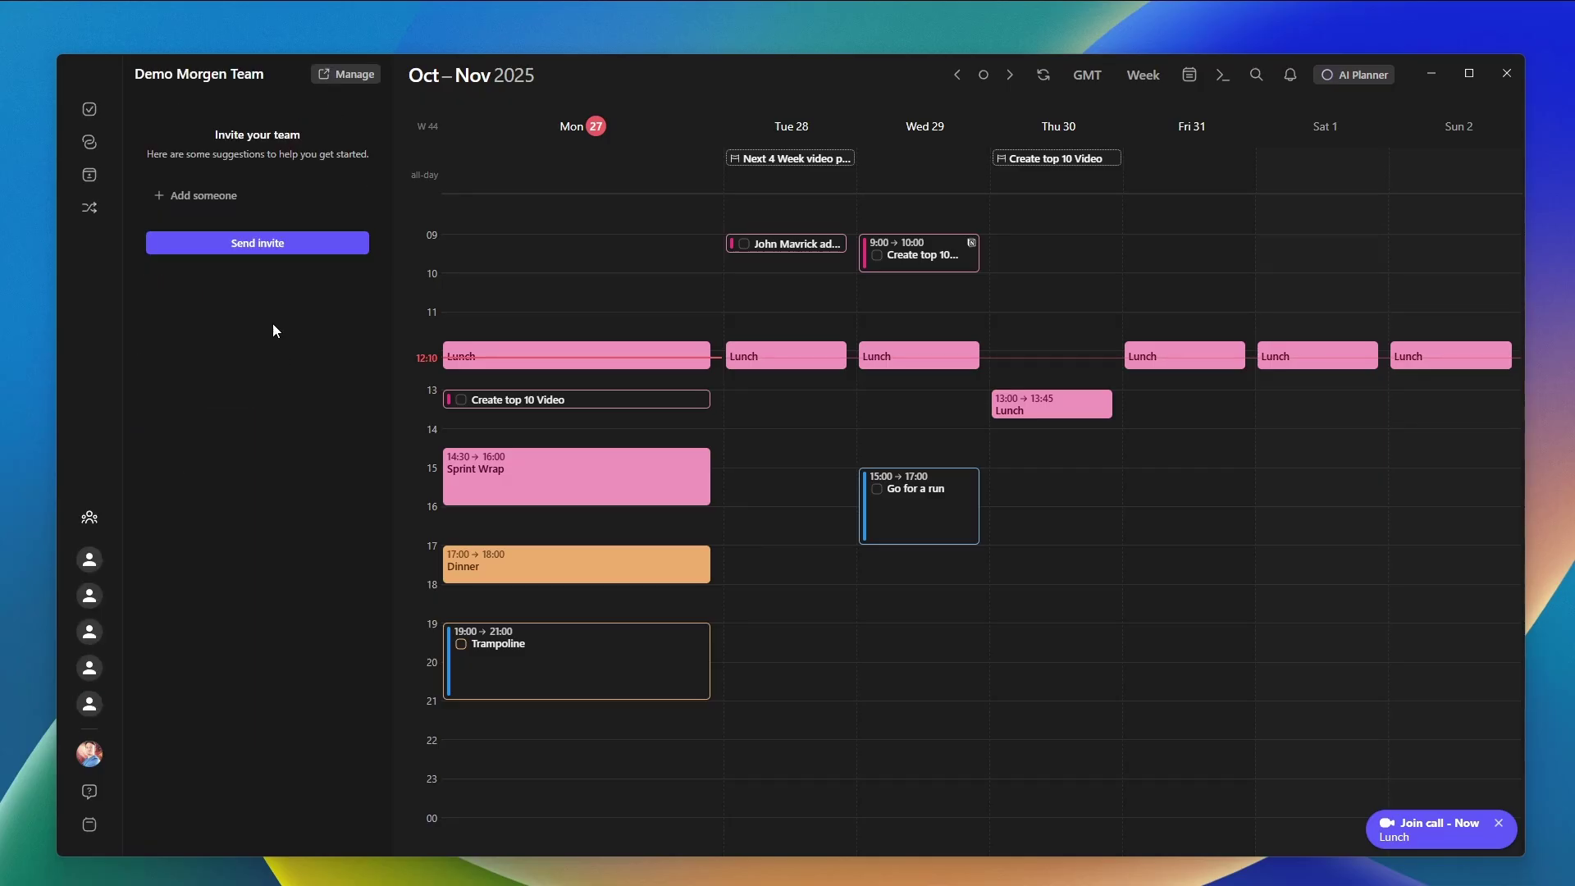
left_click(257, 246)
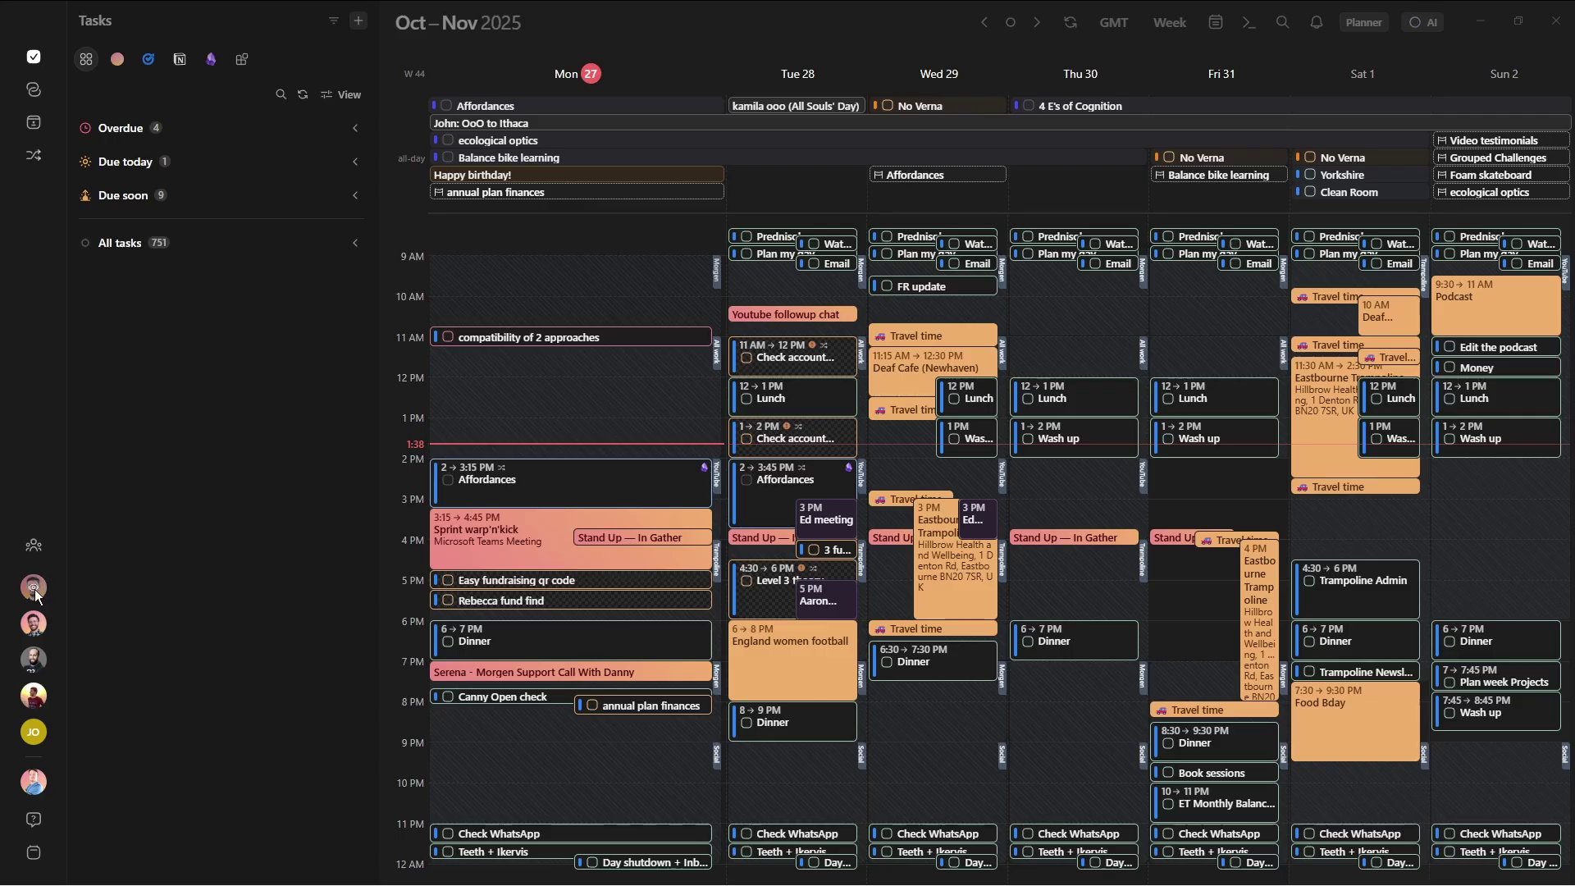
left_click(35, 621)
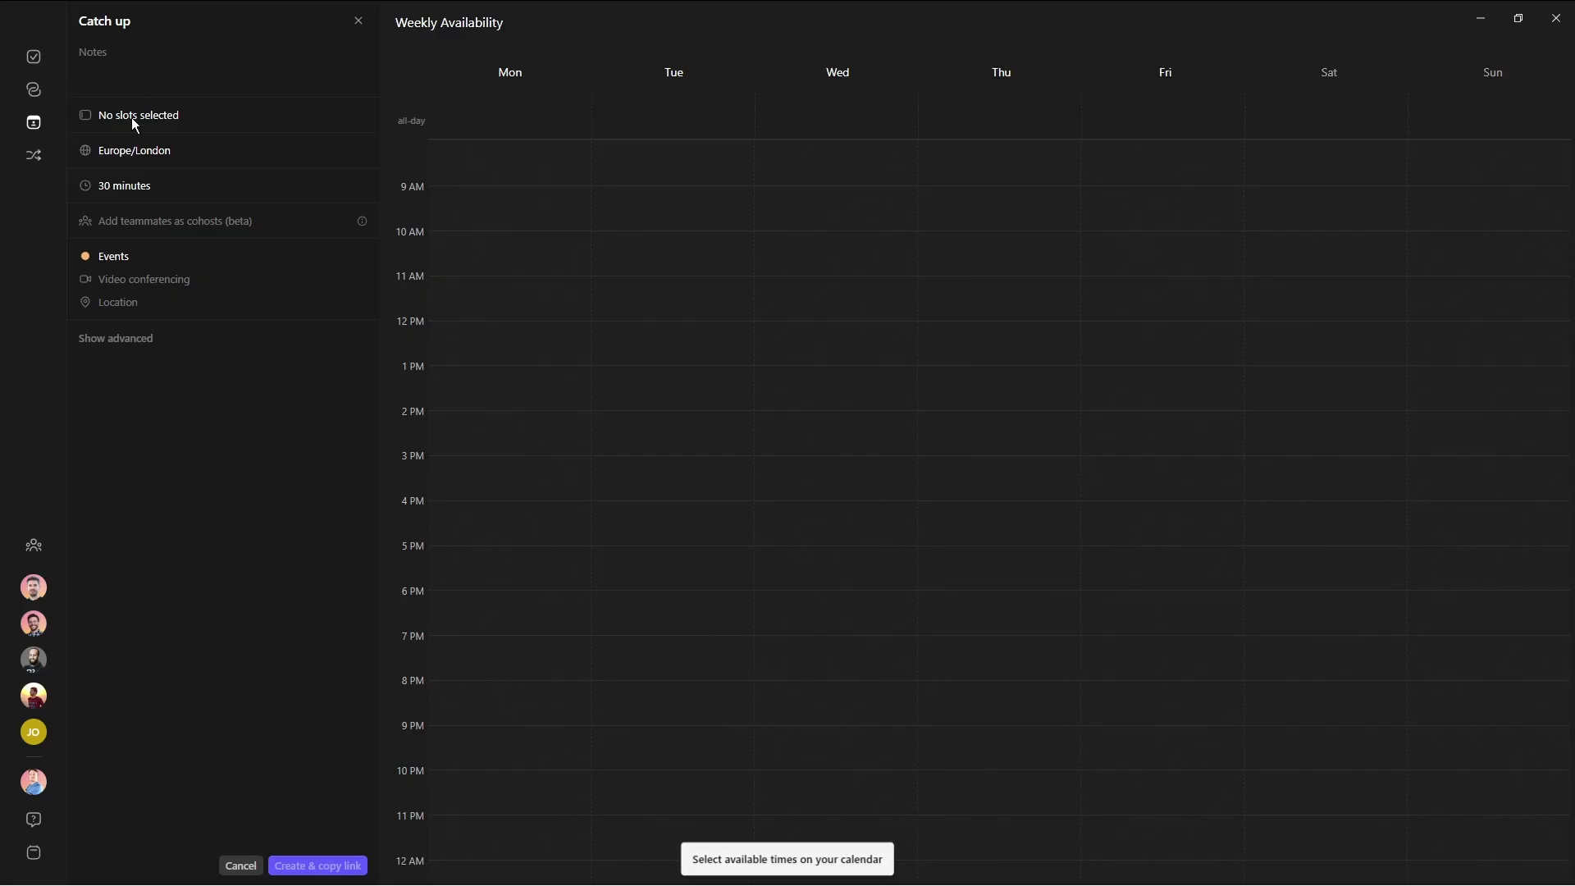
Add the first listed teammate as cohost of the Catch up booking link, offer Mondays 1:00–5:00 PM, and review the cohost's participation modes.
left_click(185, 219)
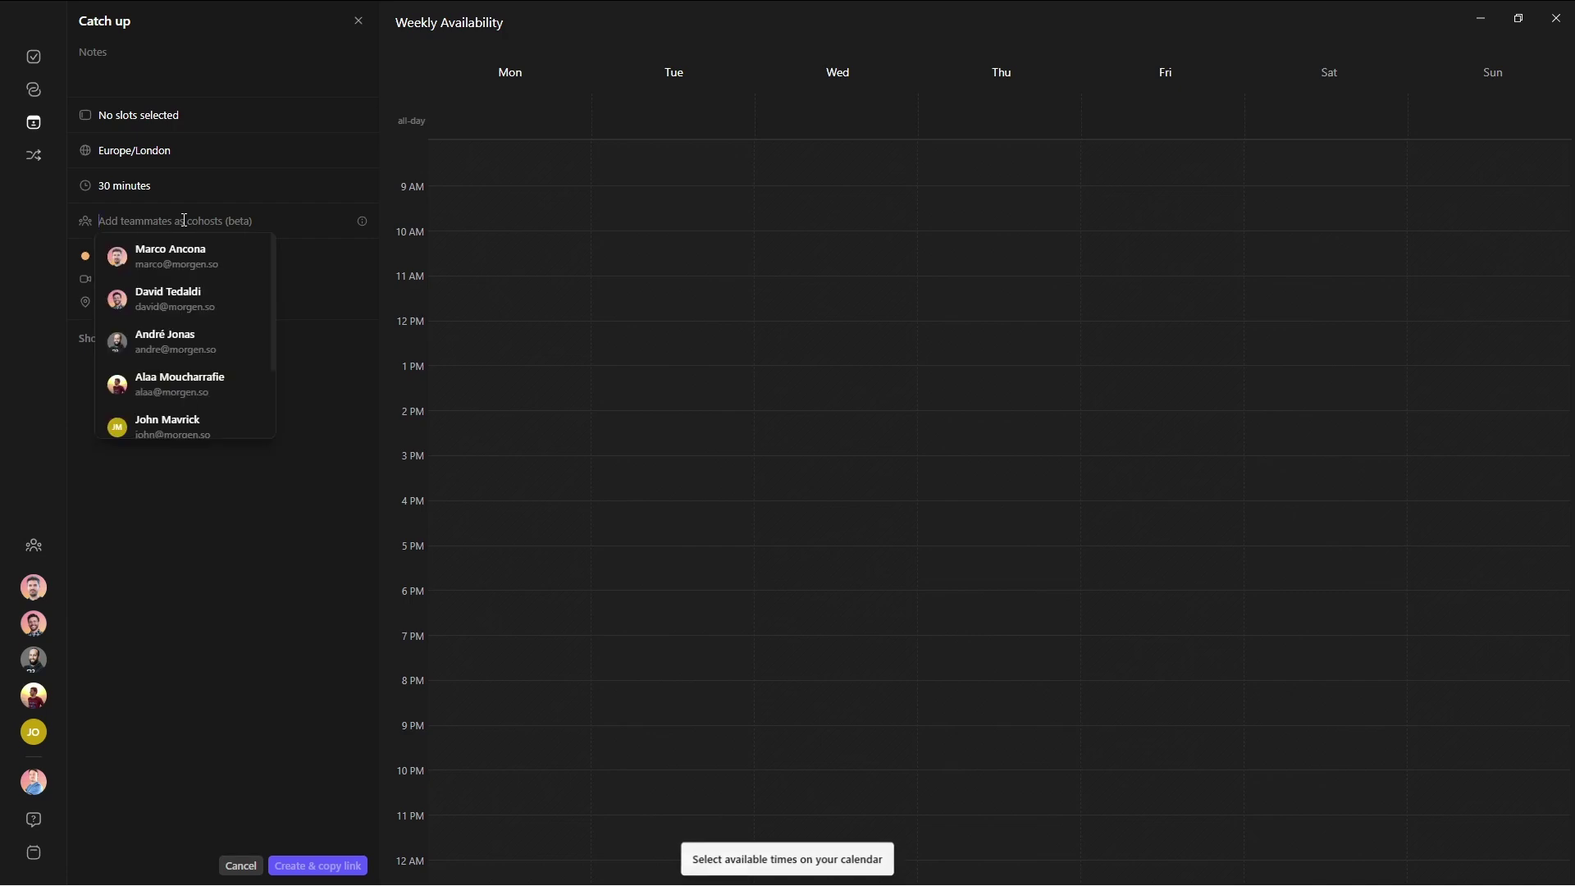
left_click(165, 257)
left_click(329, 468)
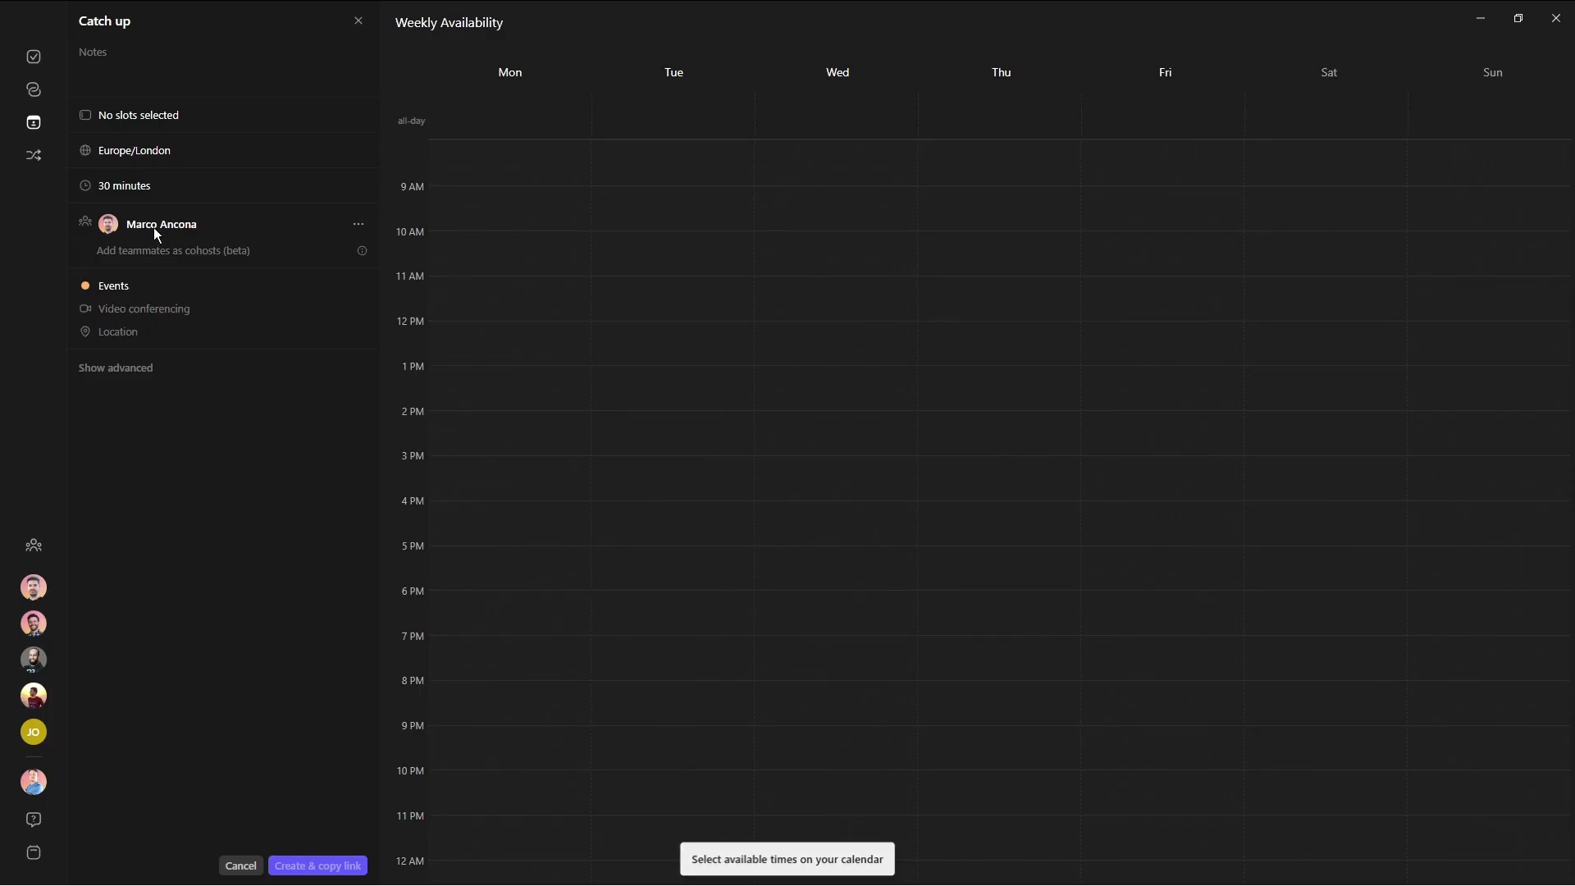
left_click_drag(492, 369, 525, 541)
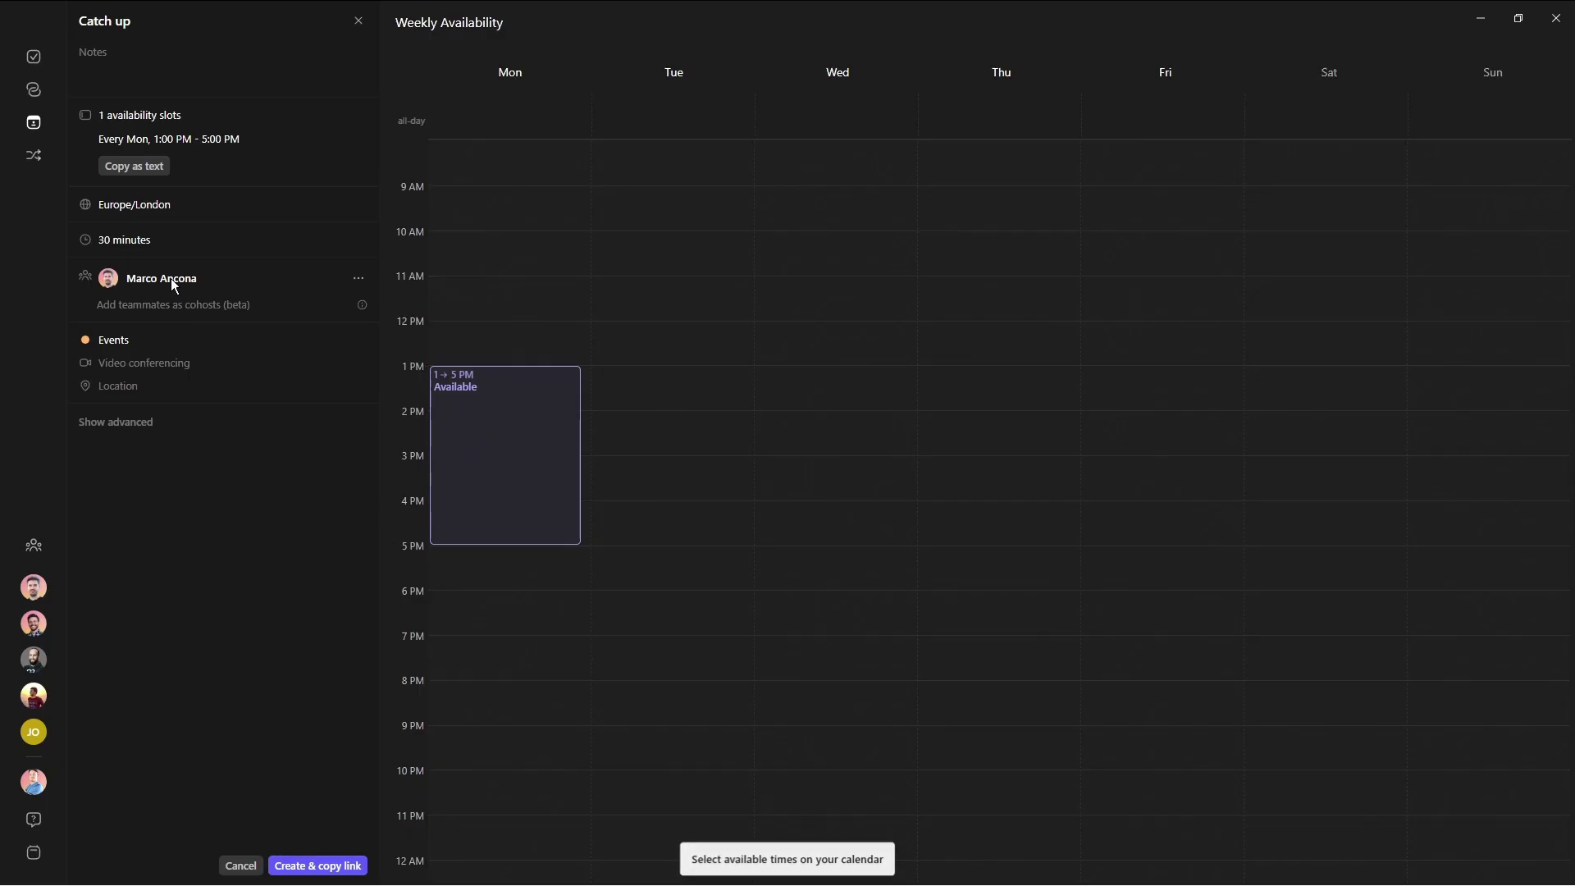
left_click(359, 278)
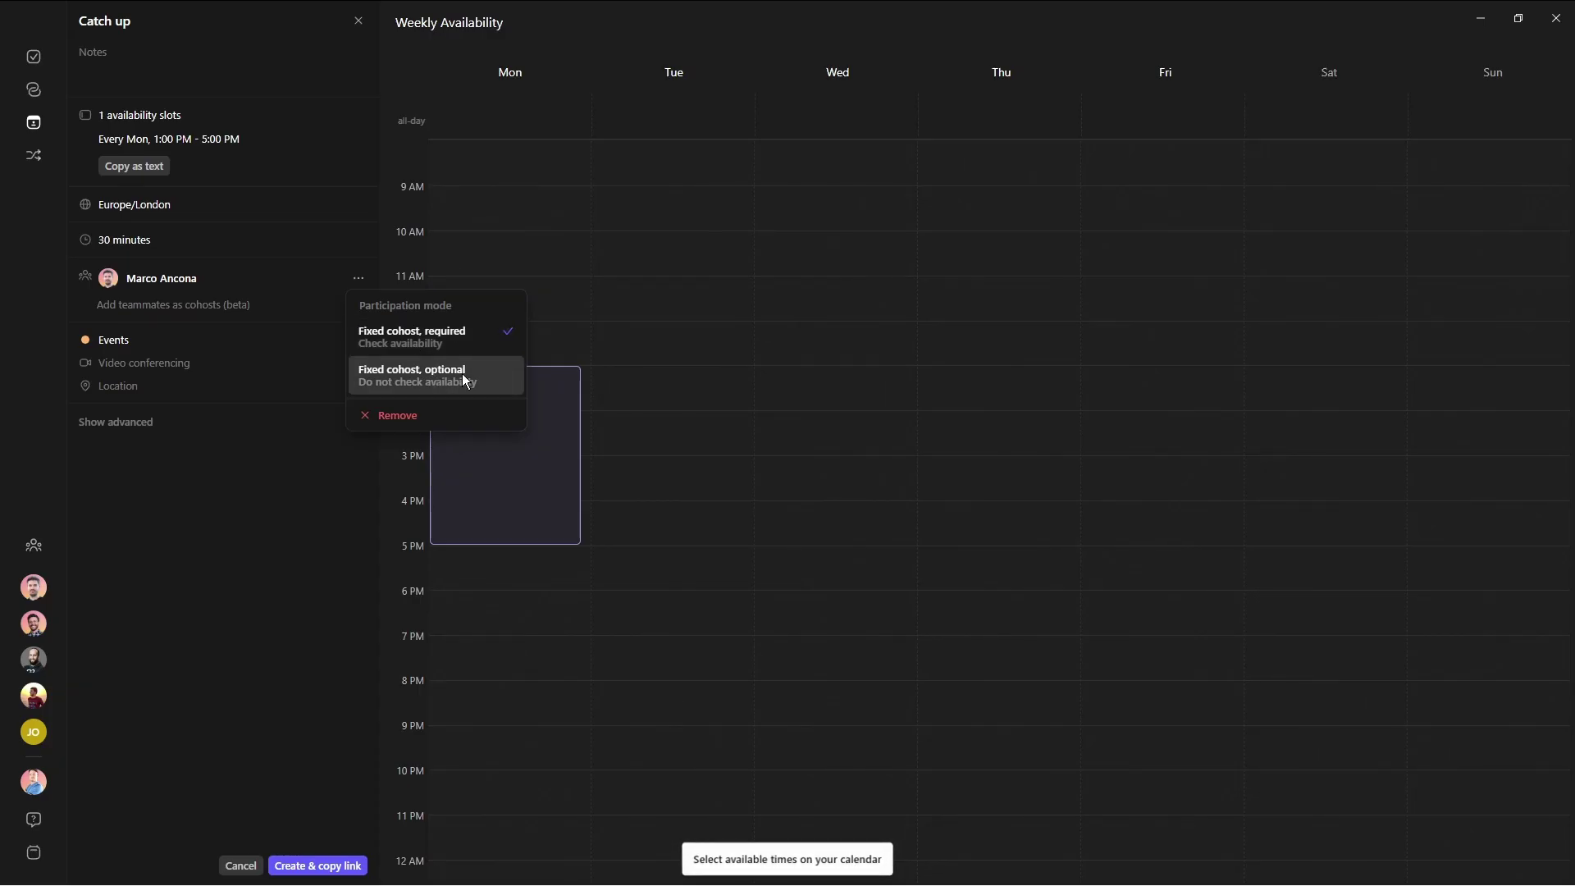
left_click(248, 487)
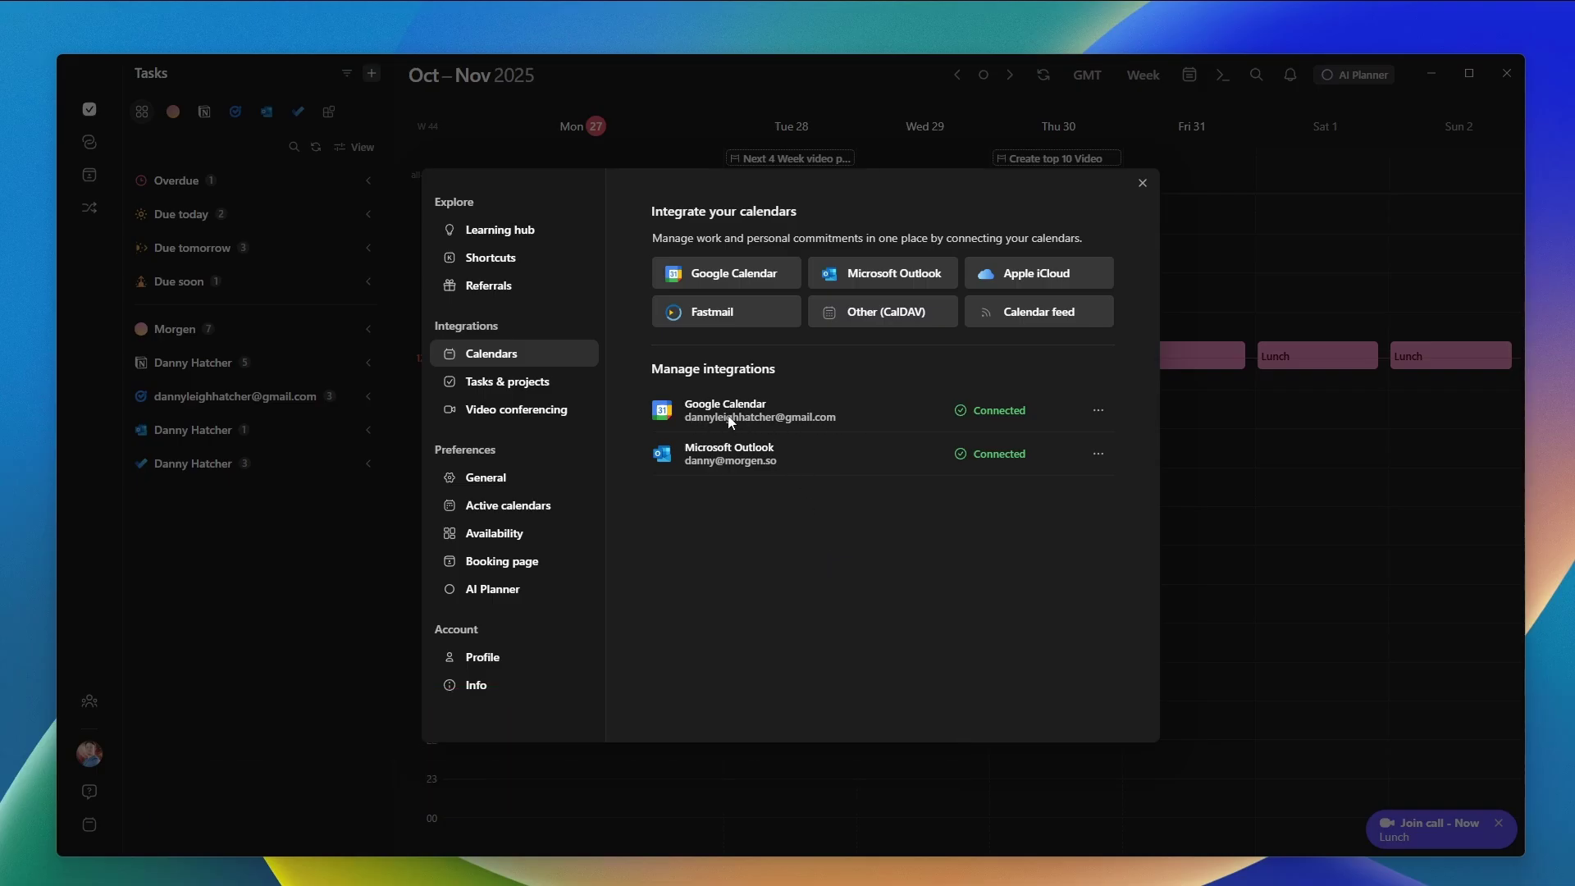
Activate the teammate's shared calendar under the Outlook account's active calendars.
left_click(578, 515)
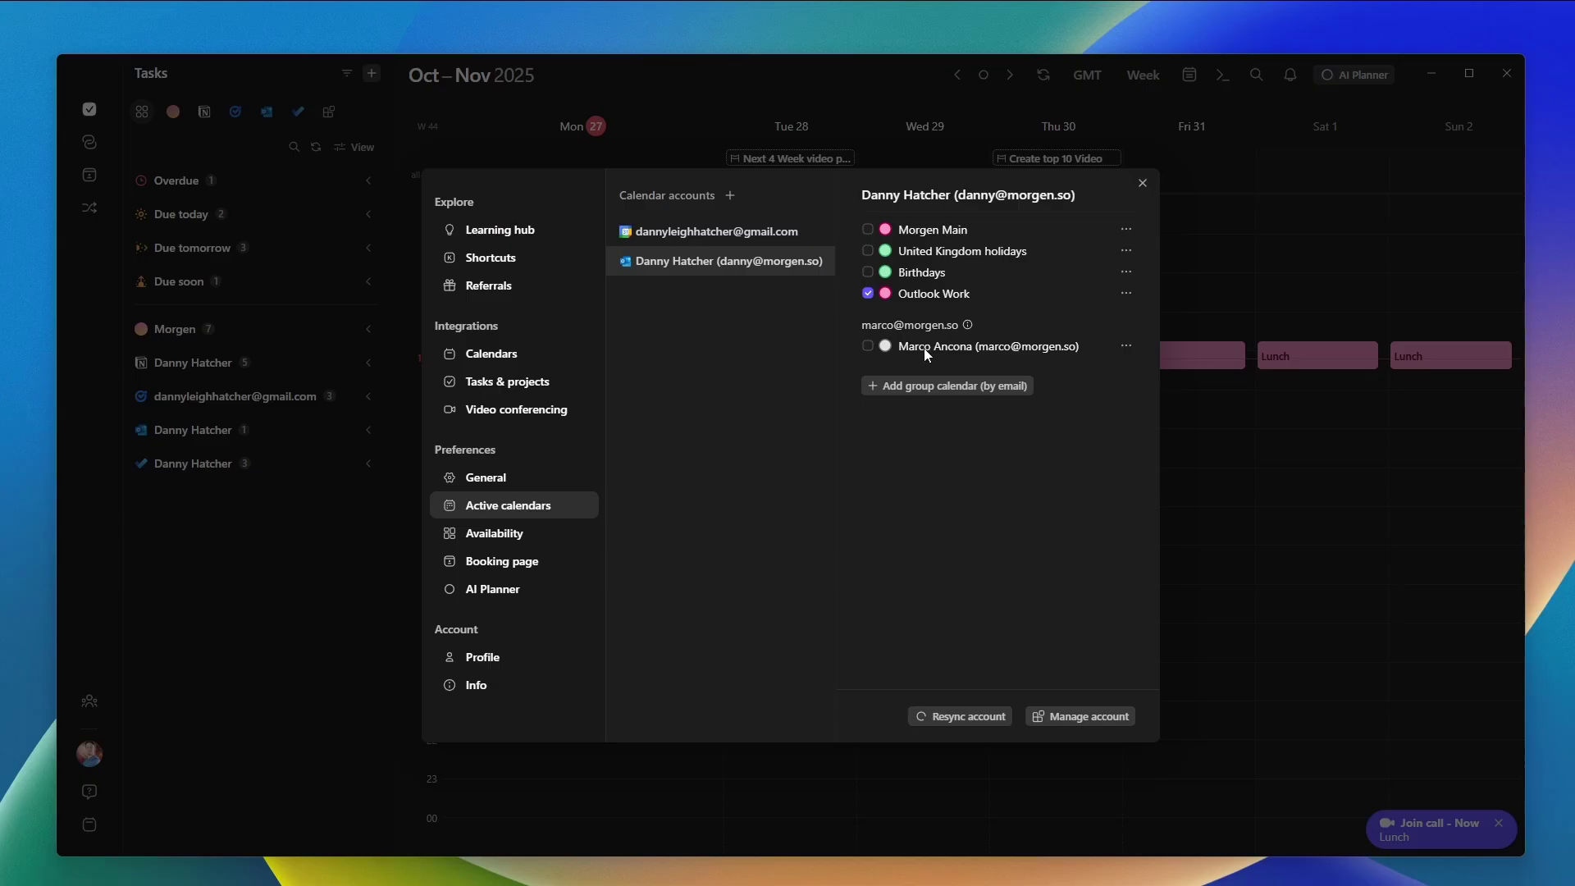
key("Escape")
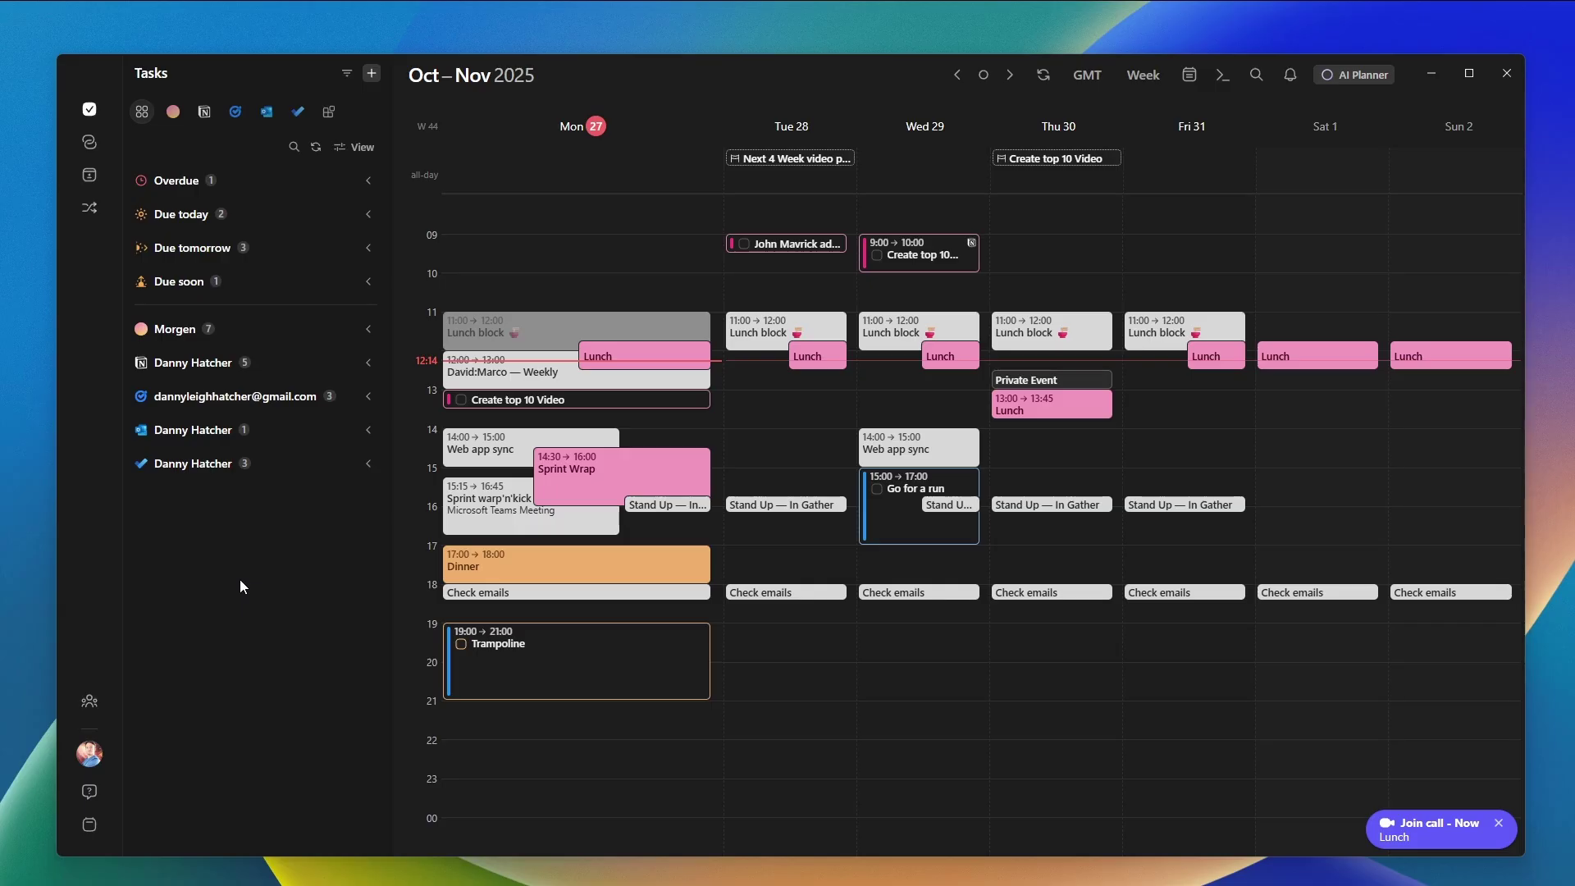
Review the calendar set numbers assigned to each calendar, including the available set choices for Google Personal.
left_click(1190, 75)
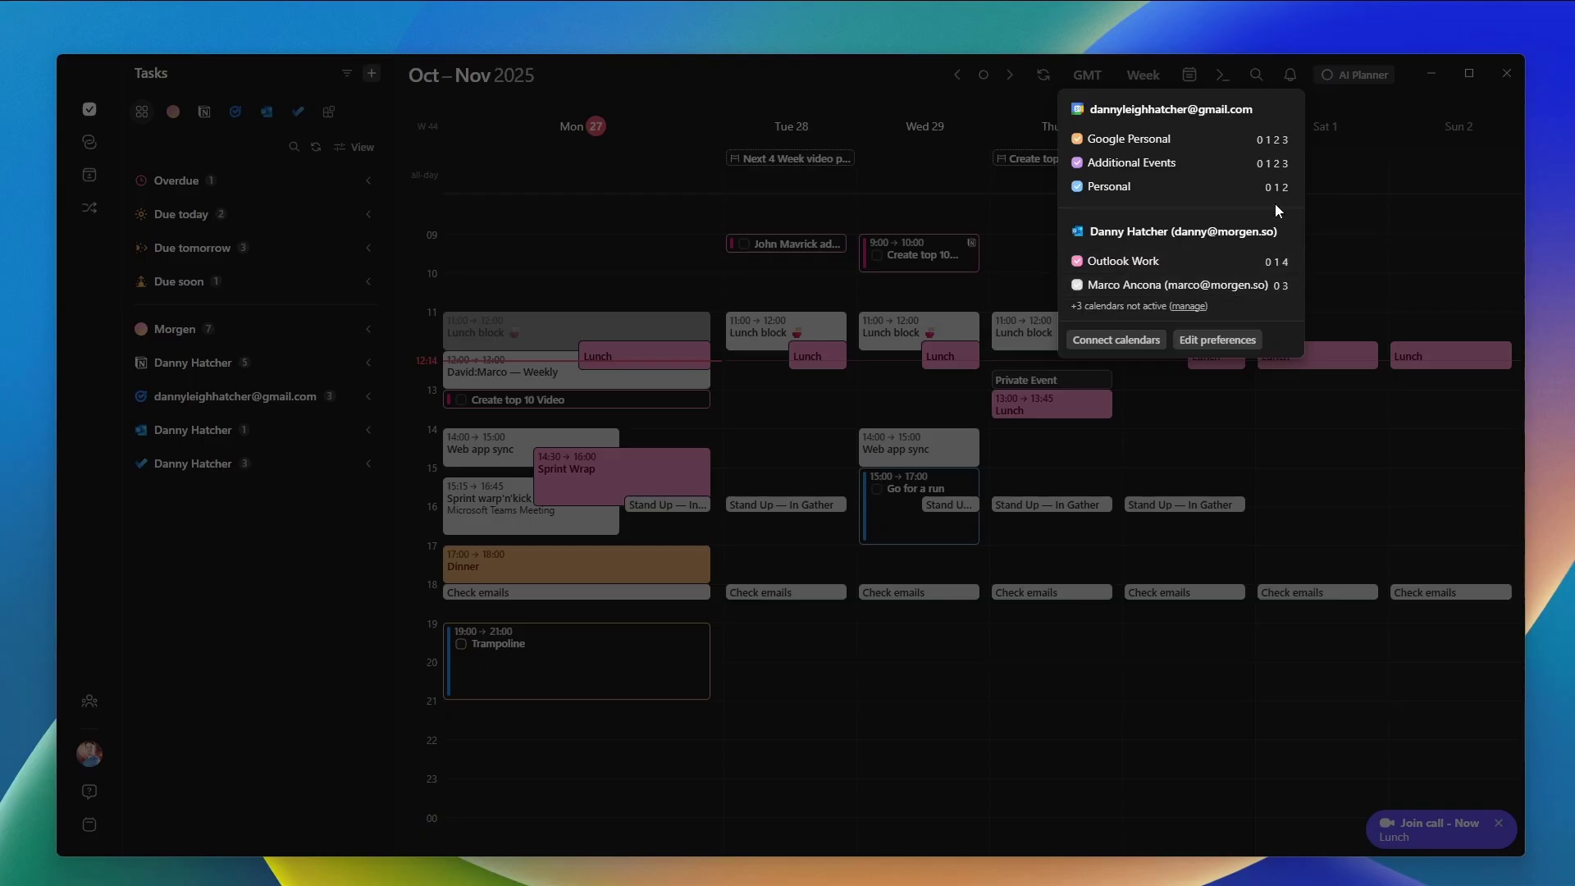
left_click(1347, 274)
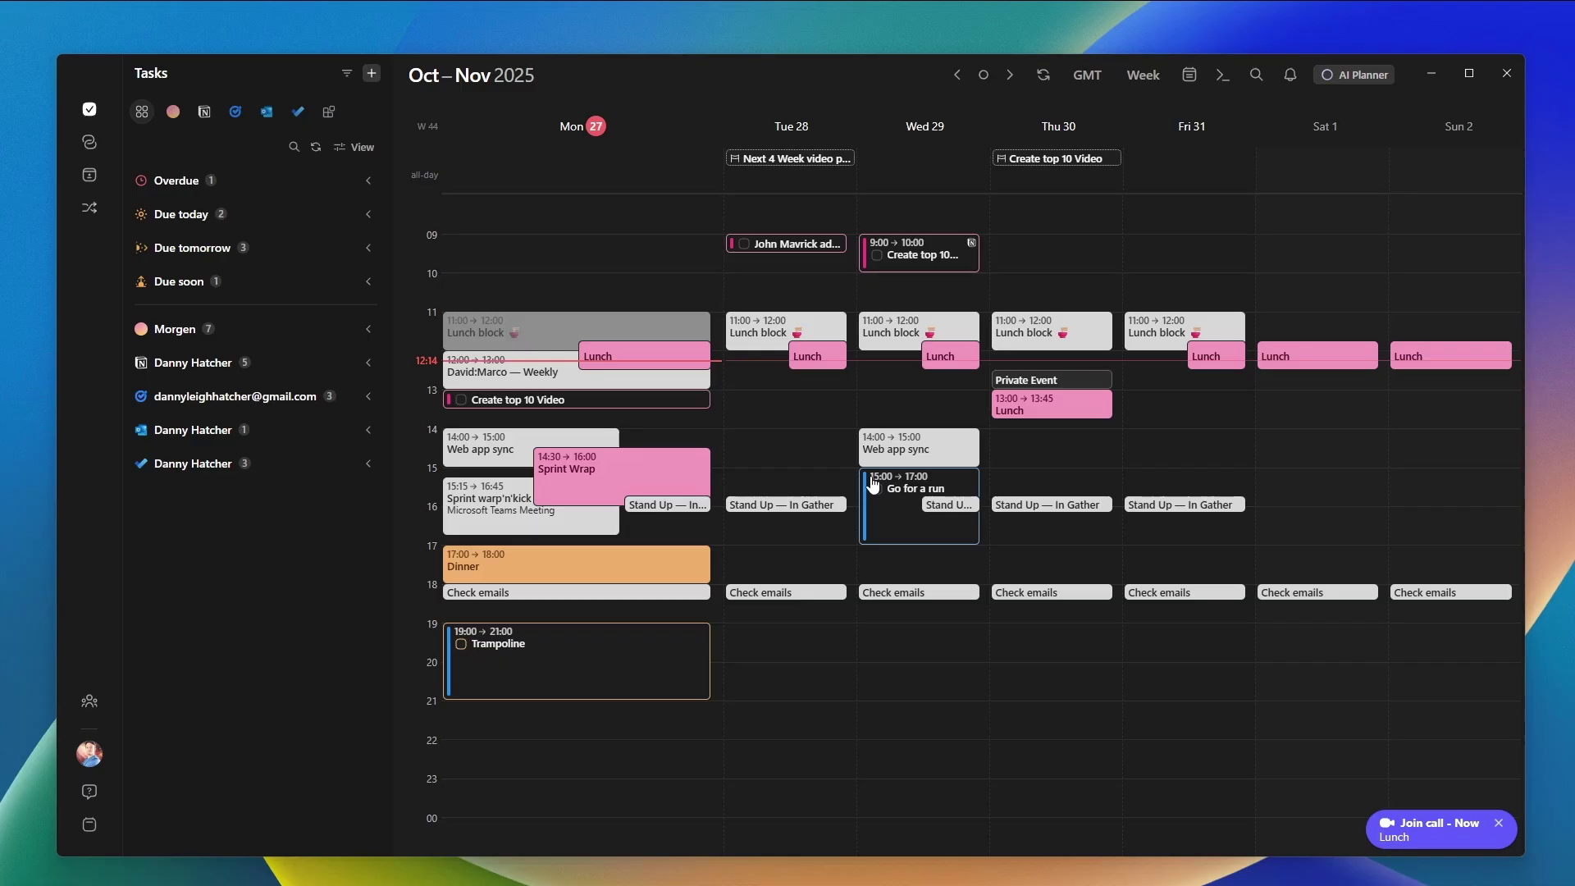
left_click(1190, 77)
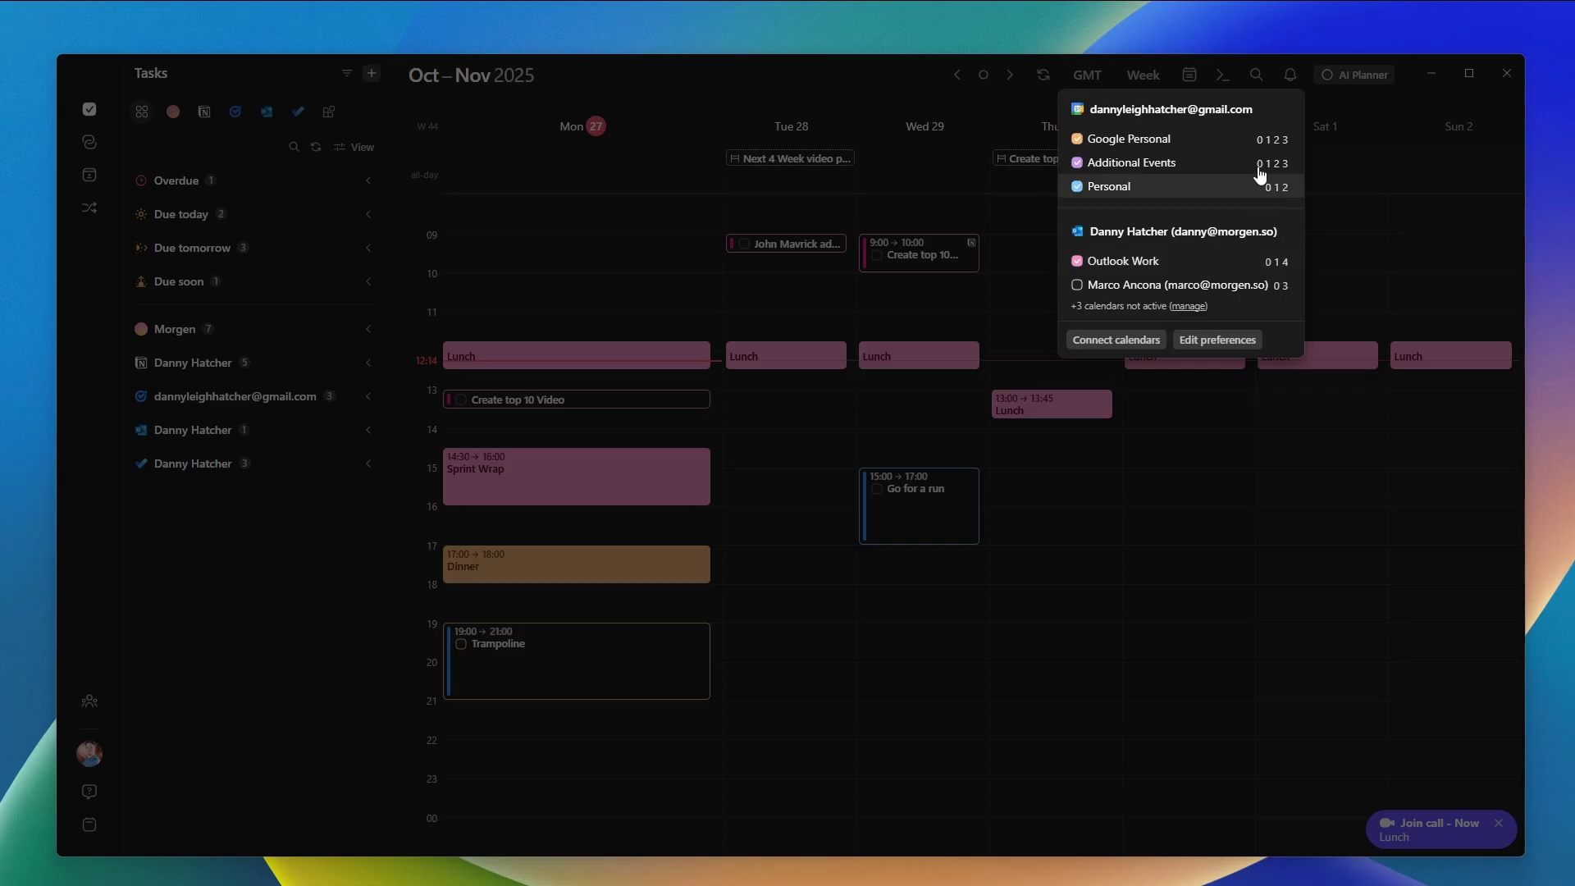
left_click(1268, 141)
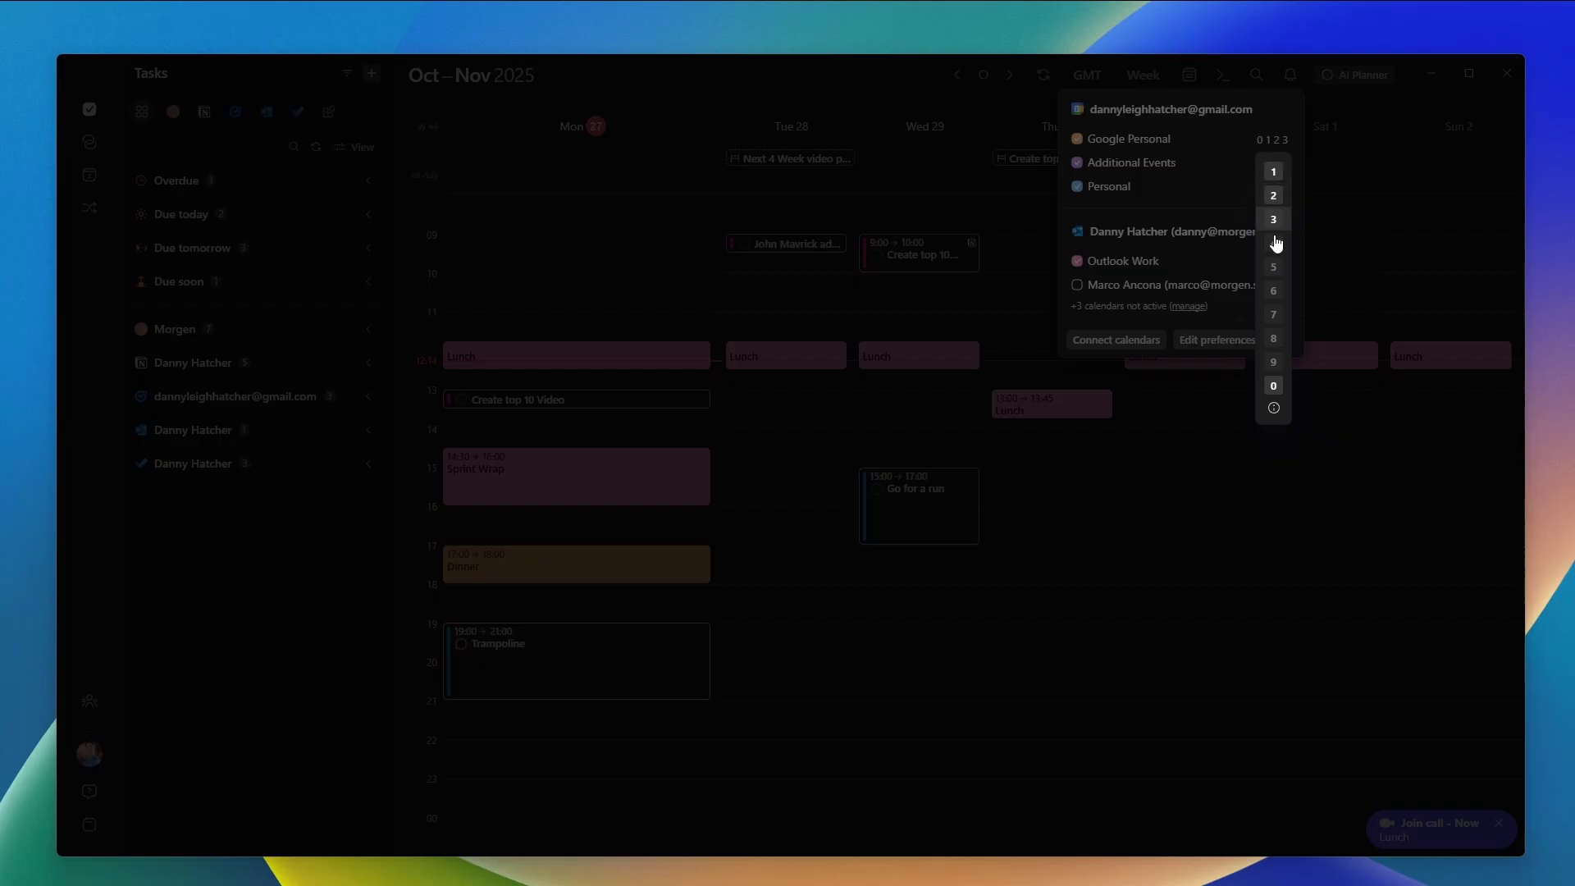
left_click(1056, 253)
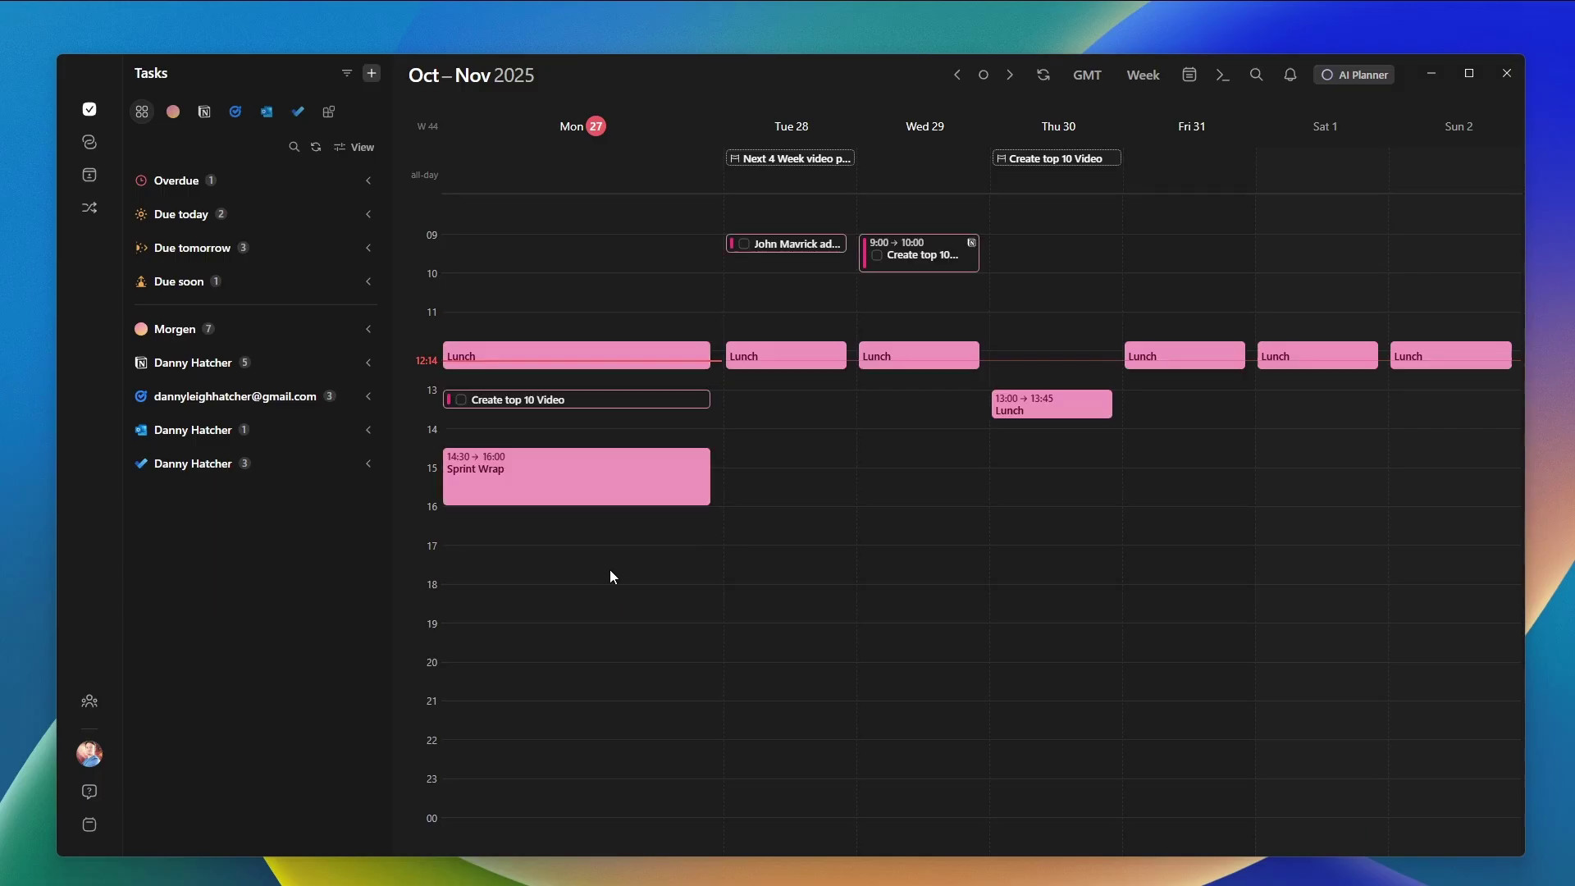
Remove the teammate's calendar from calendar set 3, and display set 3 followed by set 1.
left_click(1191, 74)
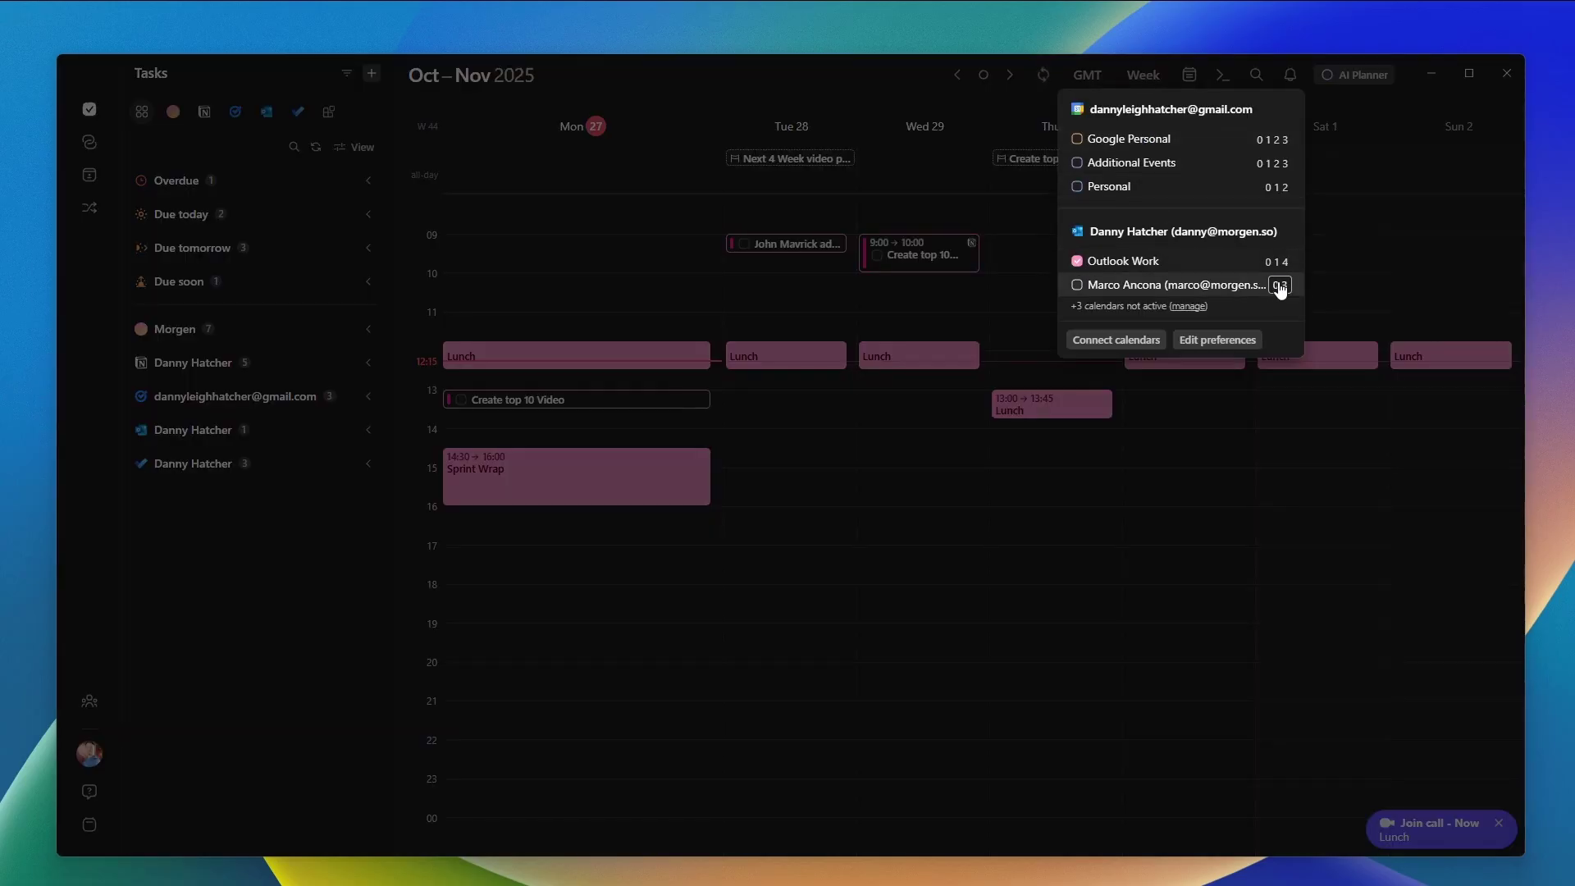
left_click(1280, 287)
left_click(1278, 373)
left_click(1341, 293)
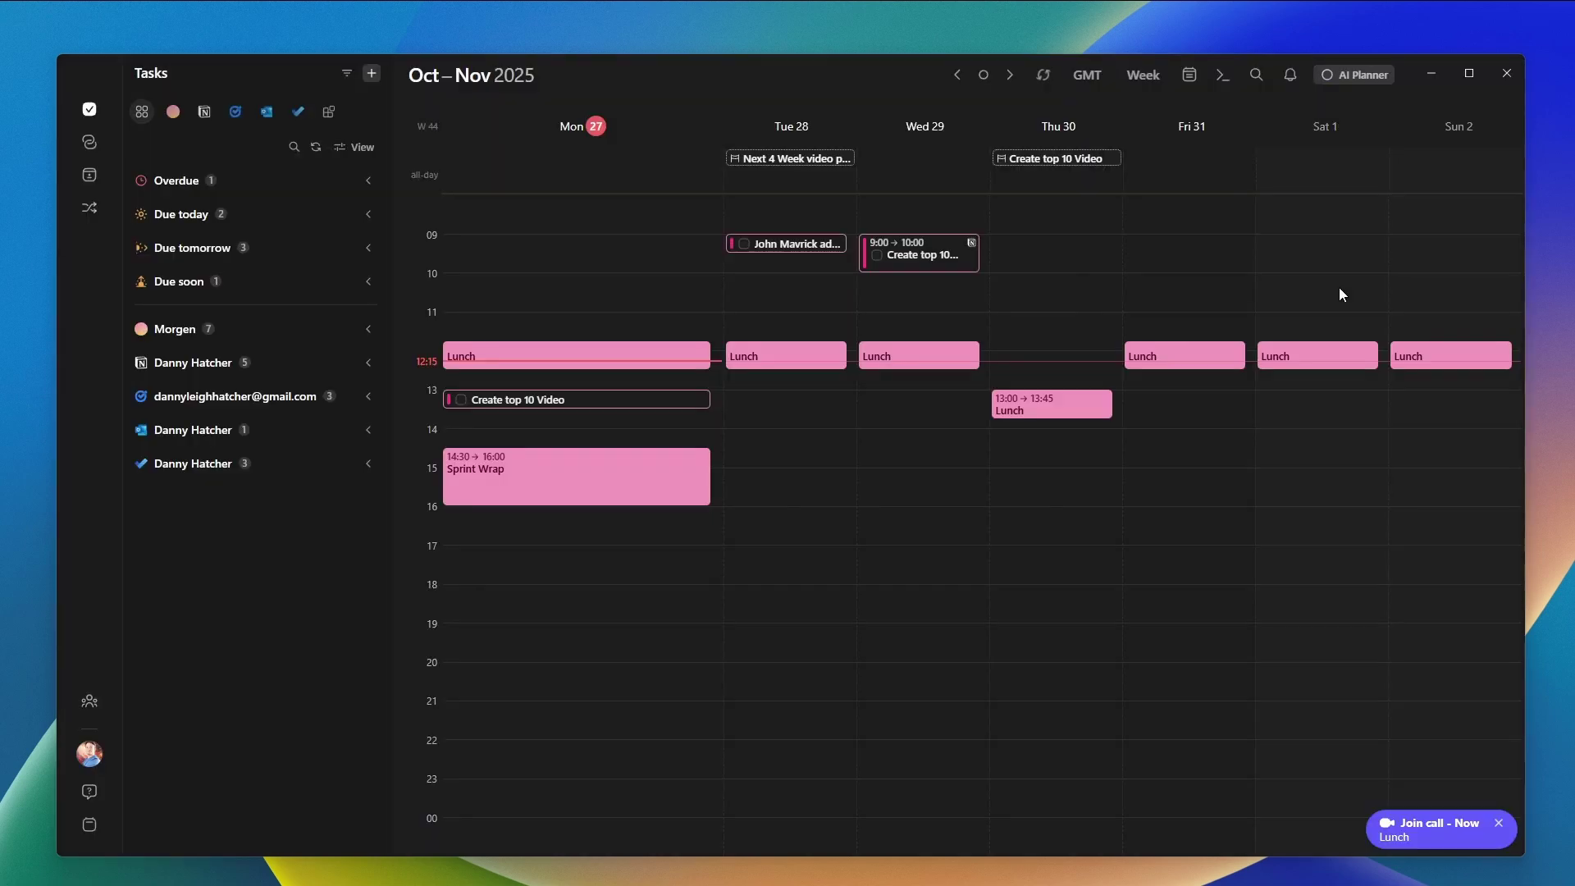
key("3")
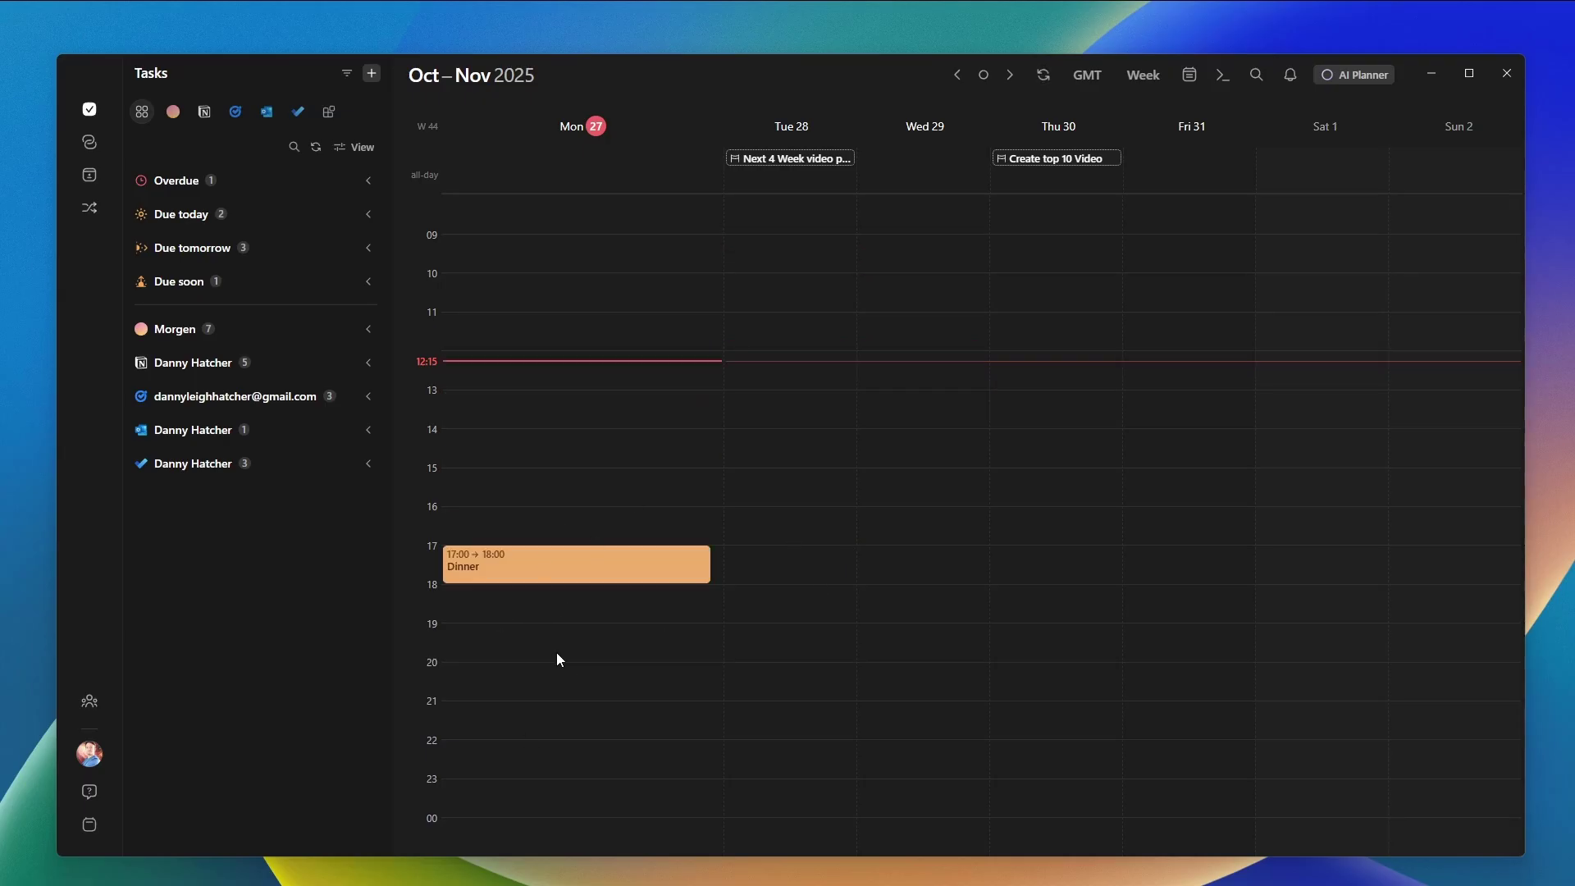
key("1")
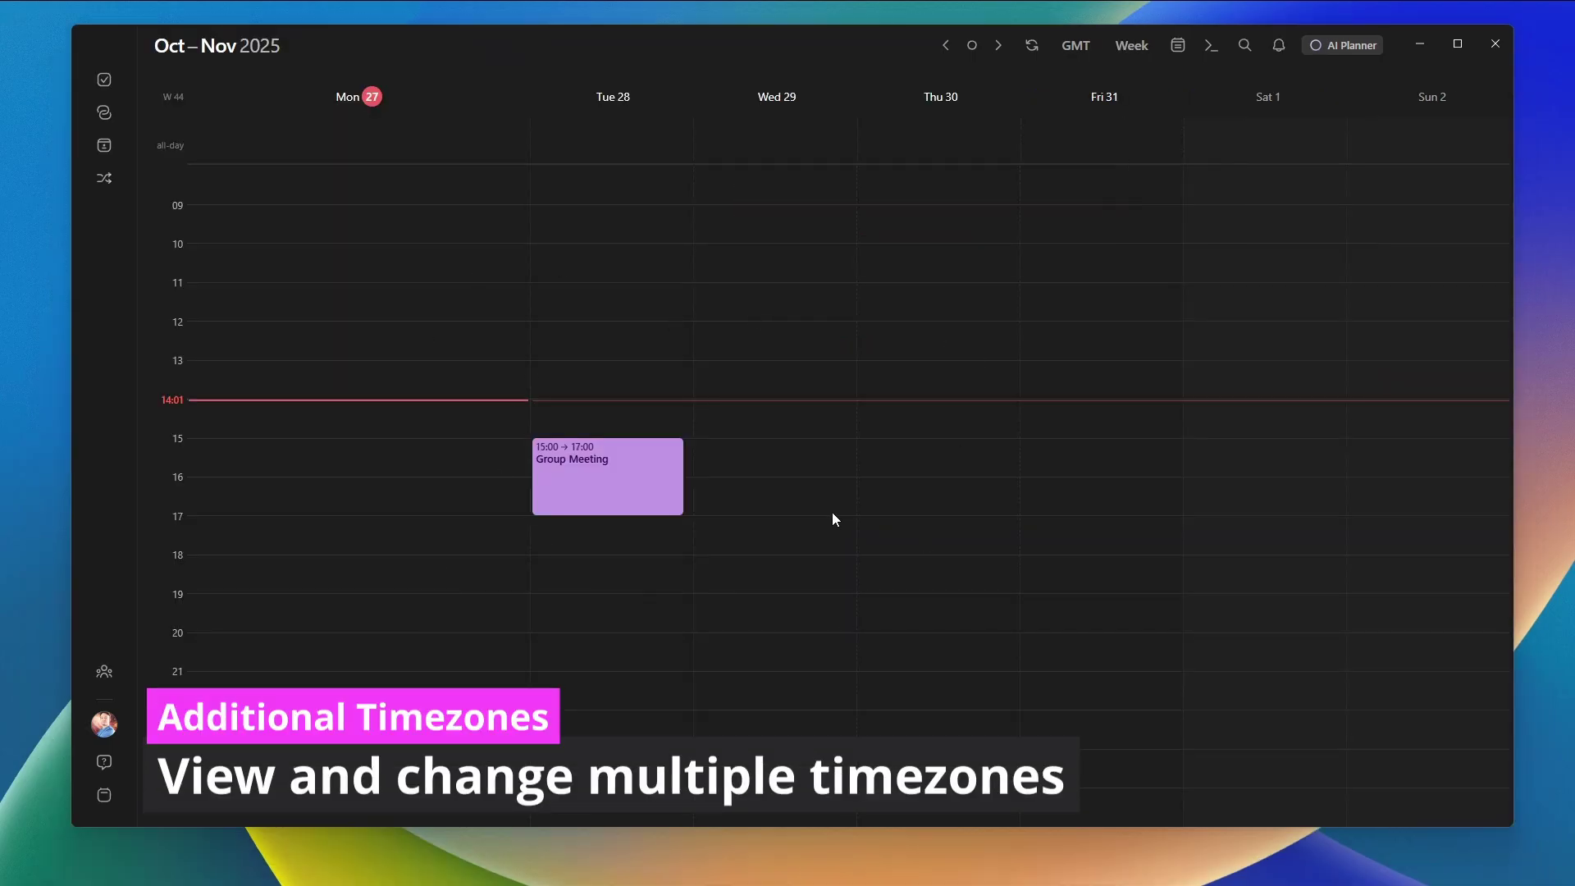
Examine Tuesday 28's Group Meeting details, the time zone assistant's list, and the meeting's hours in the other time zones.
left_click(626, 476)
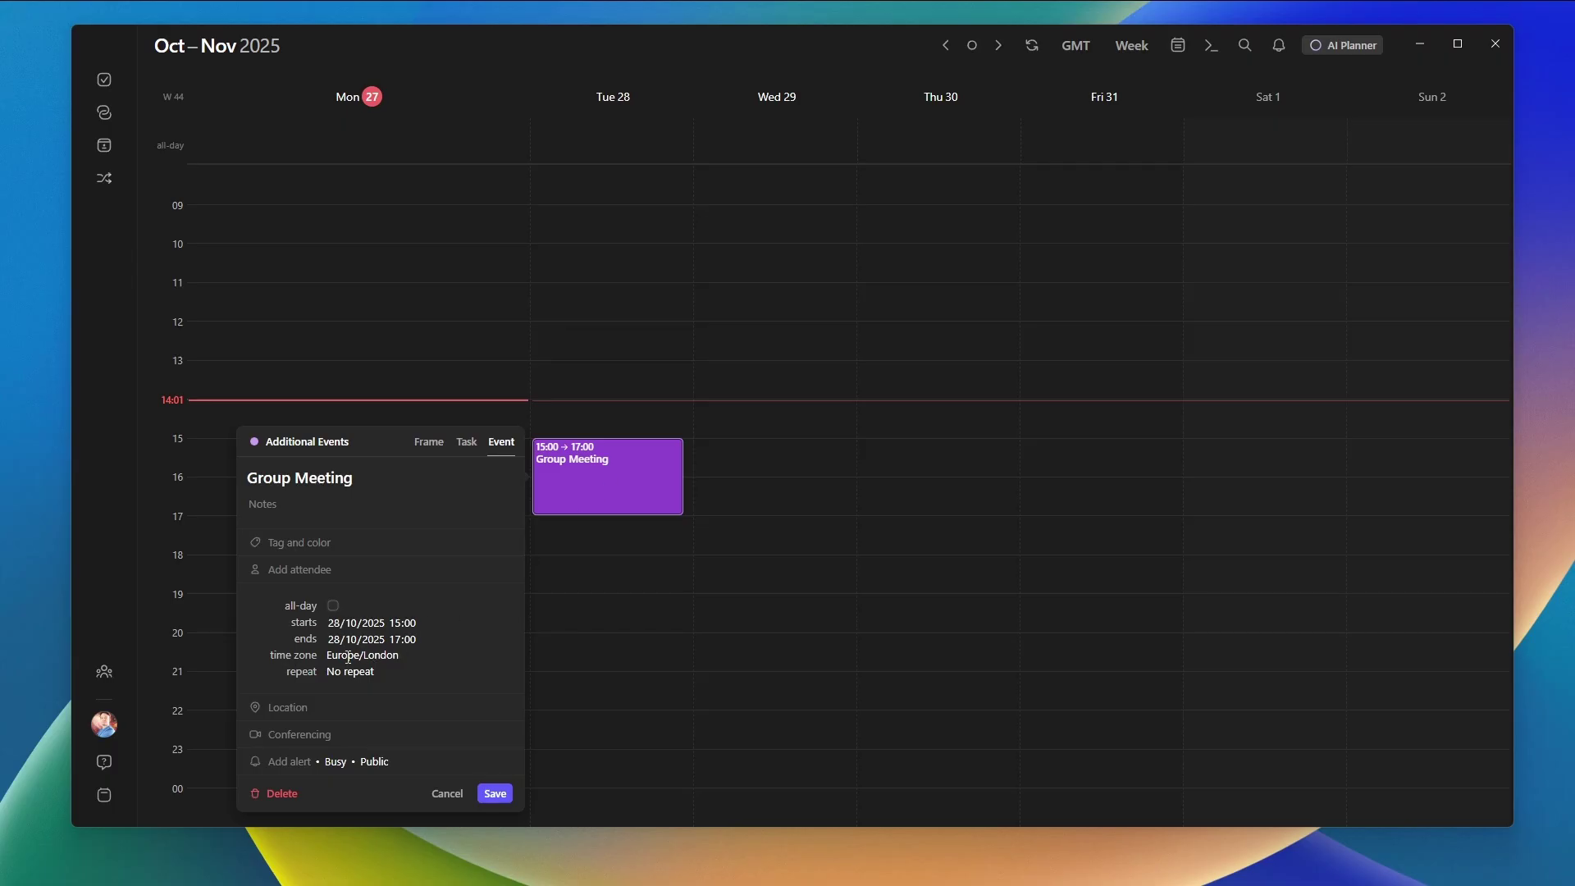
left_click(591, 603)
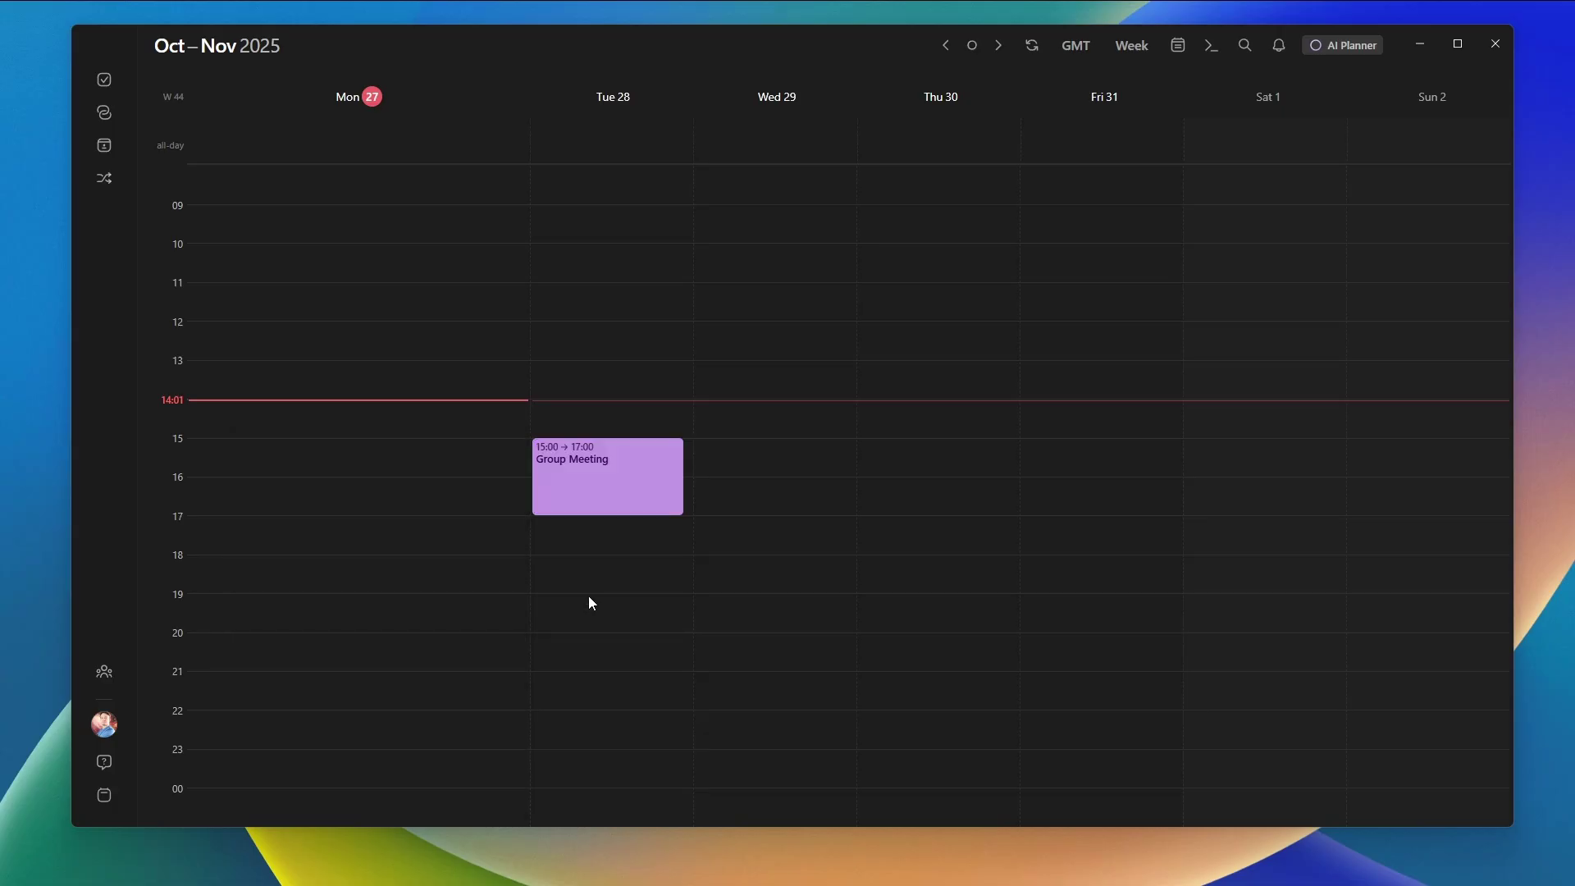
left_click(1074, 47)
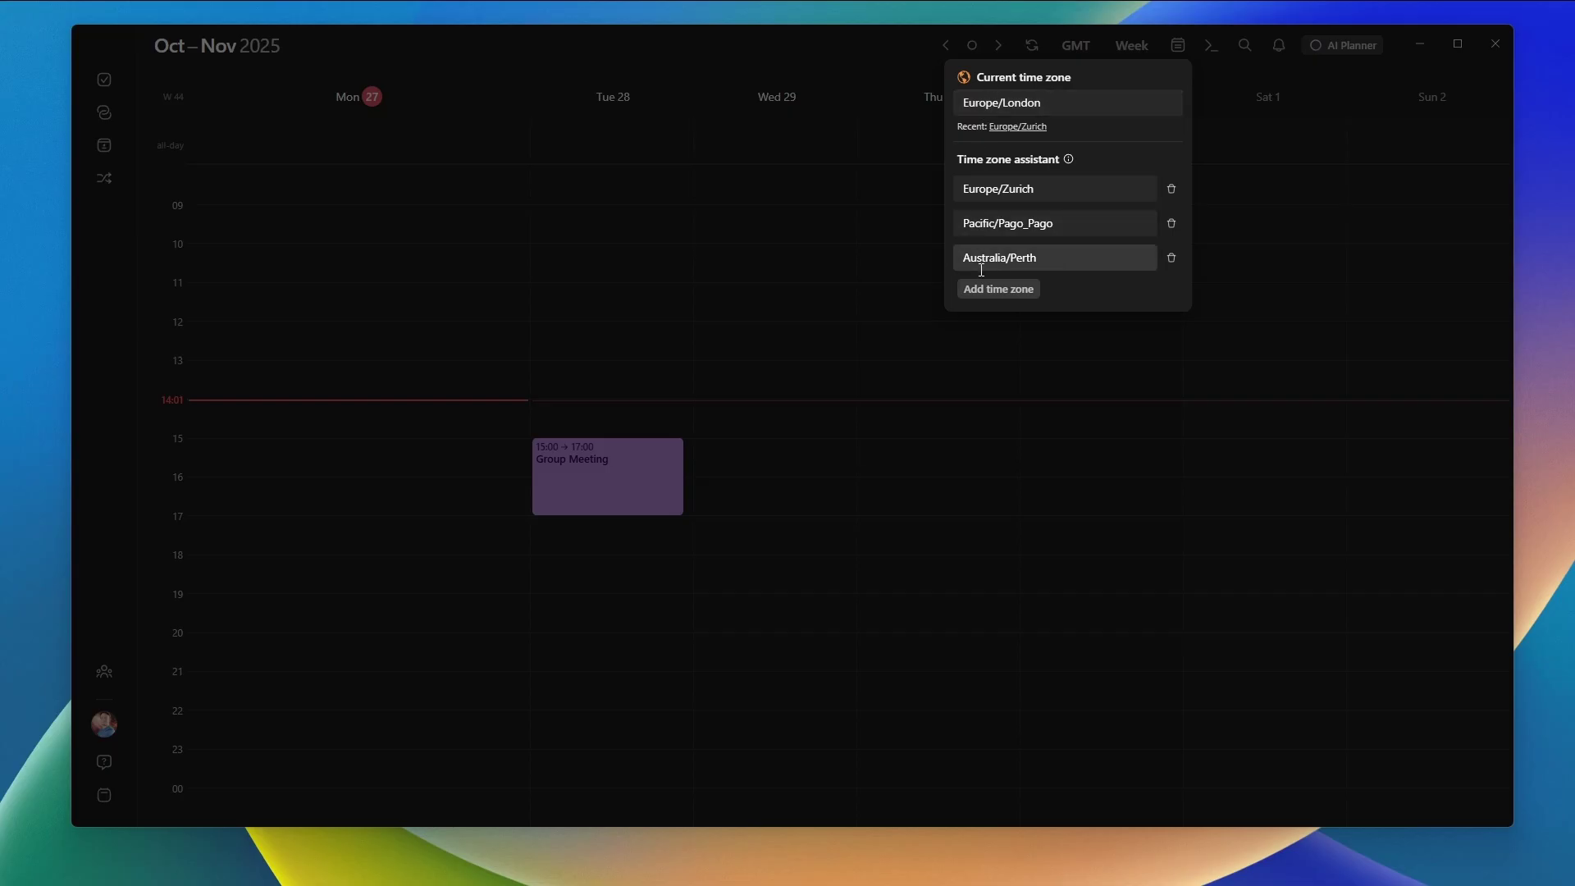
left_click(928, 343)
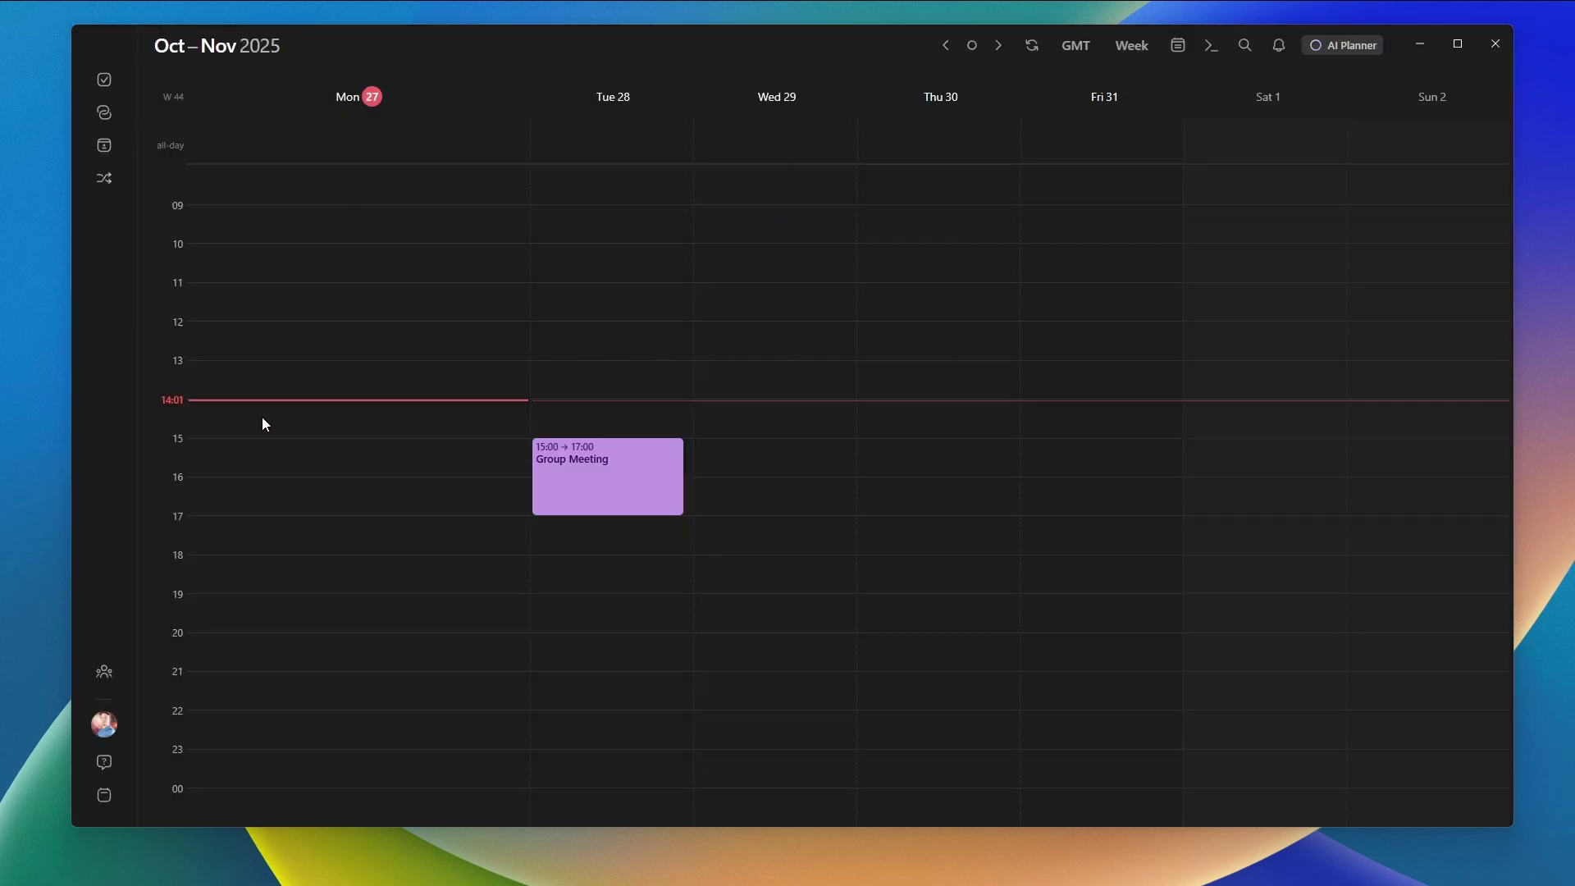
mouse_move(173, 438)
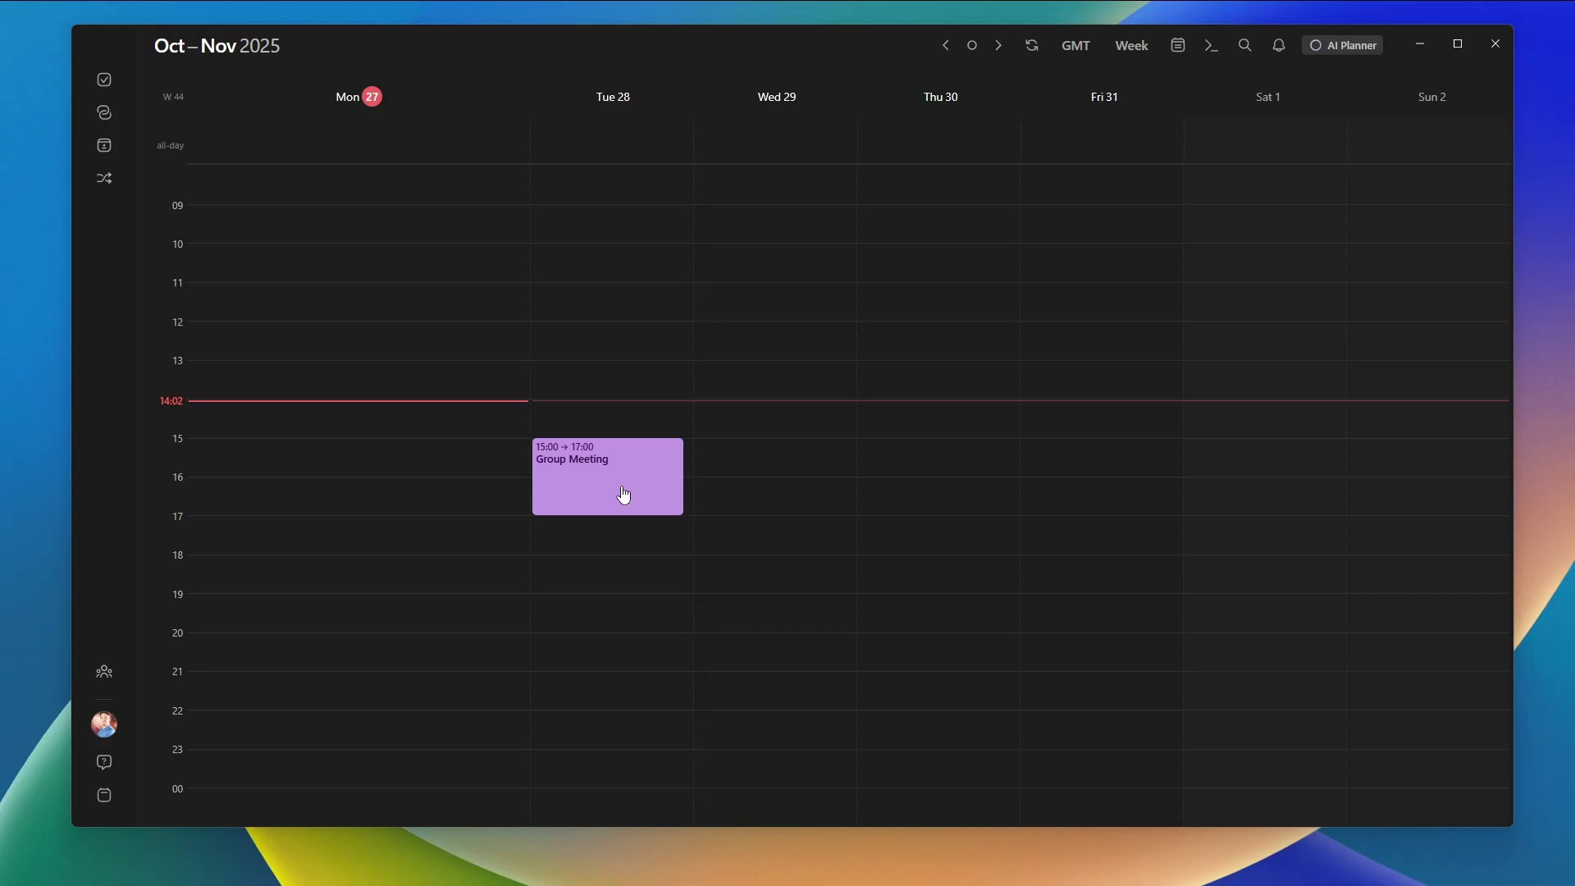
mouse_move(625, 495)
Switch the current time zone to Europe/Zurich and compare the Group Meeting's hours across time zones.
left_click(1079, 48)
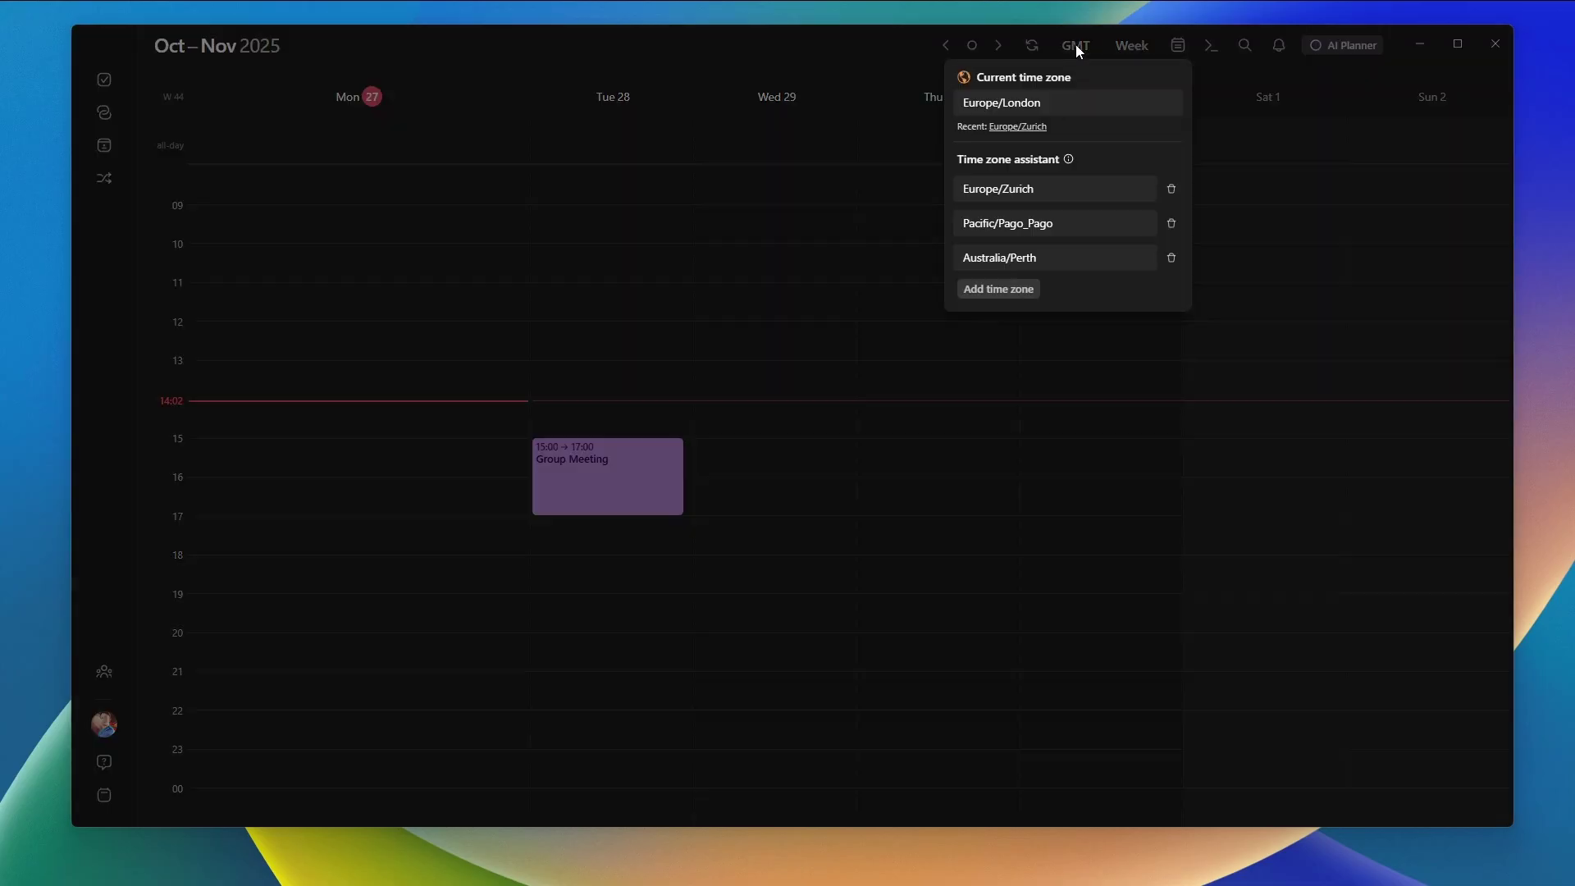
left_click(1012, 128)
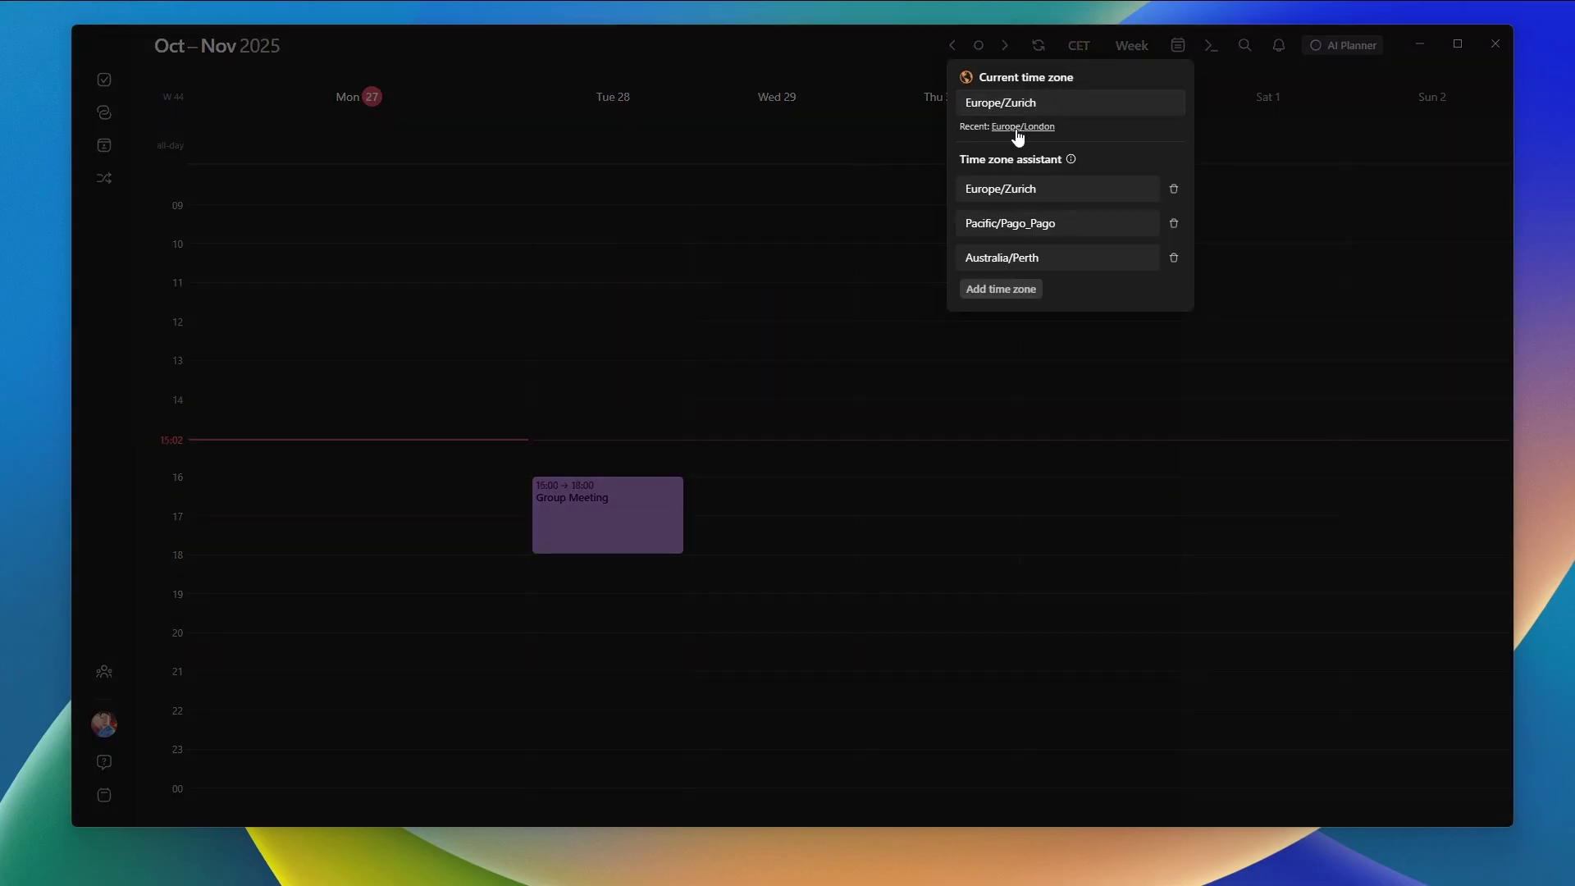
left_click(845, 269)
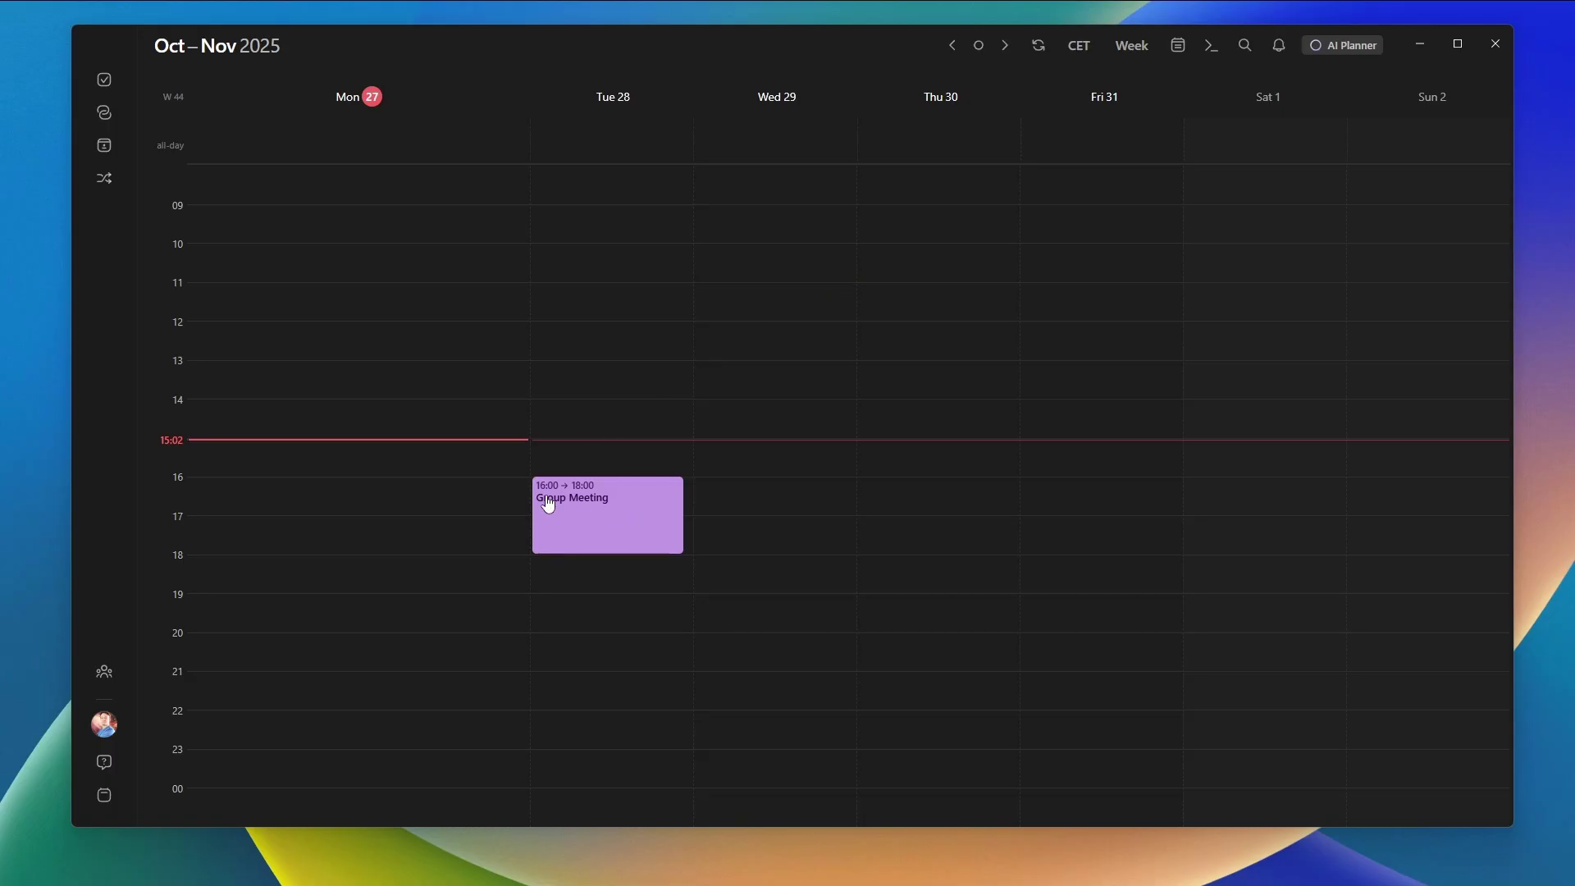
mouse_move(603, 503)
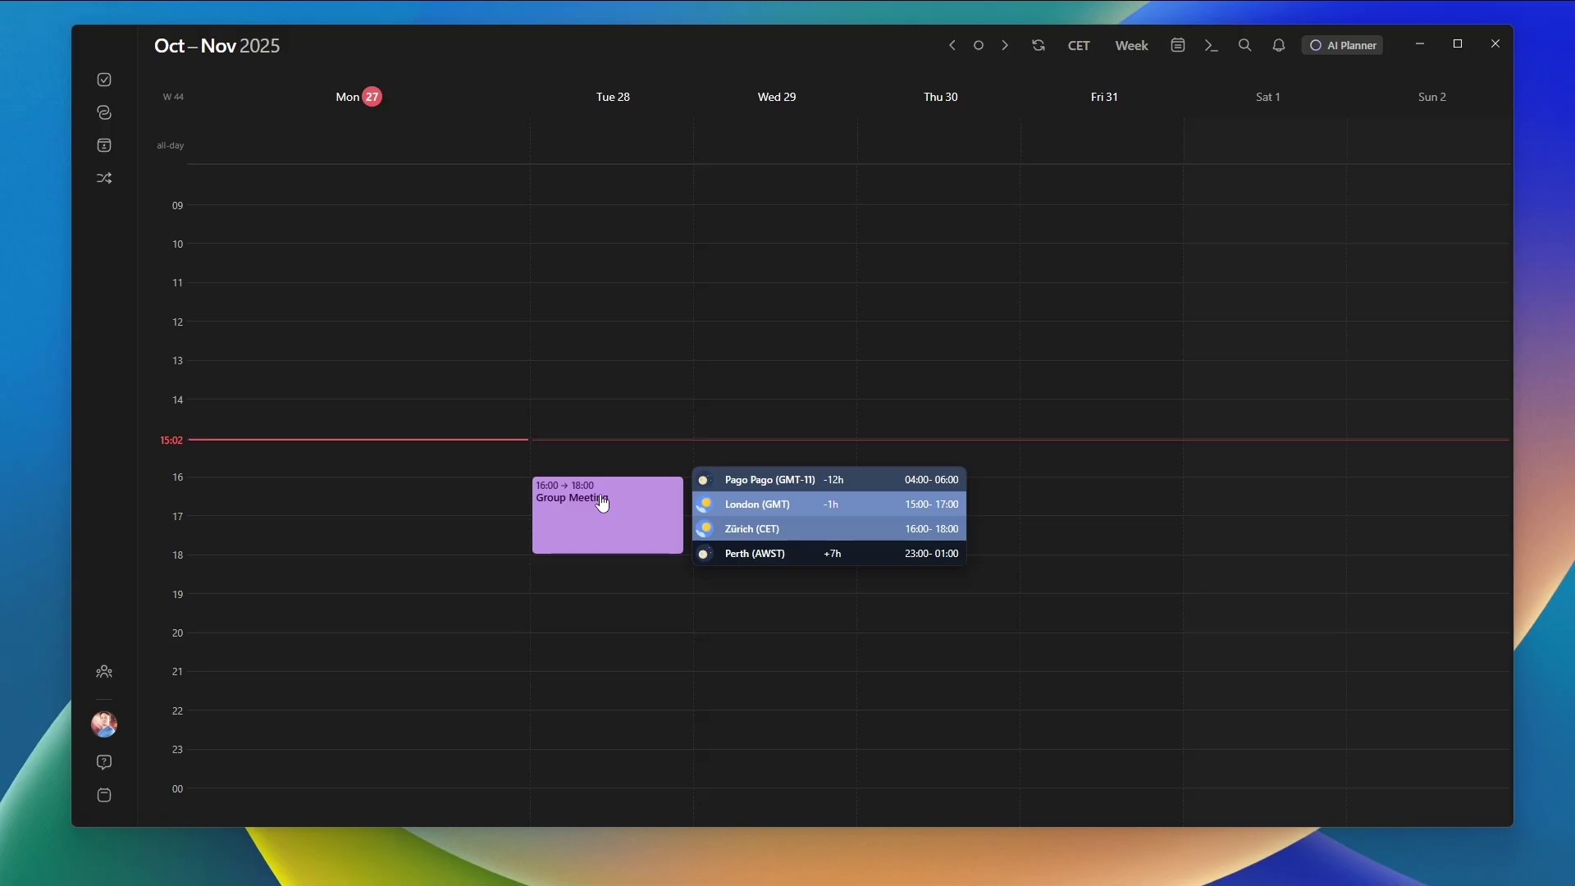
Switch the current time zone back to the recent Europe/London.
left_click(1079, 45)
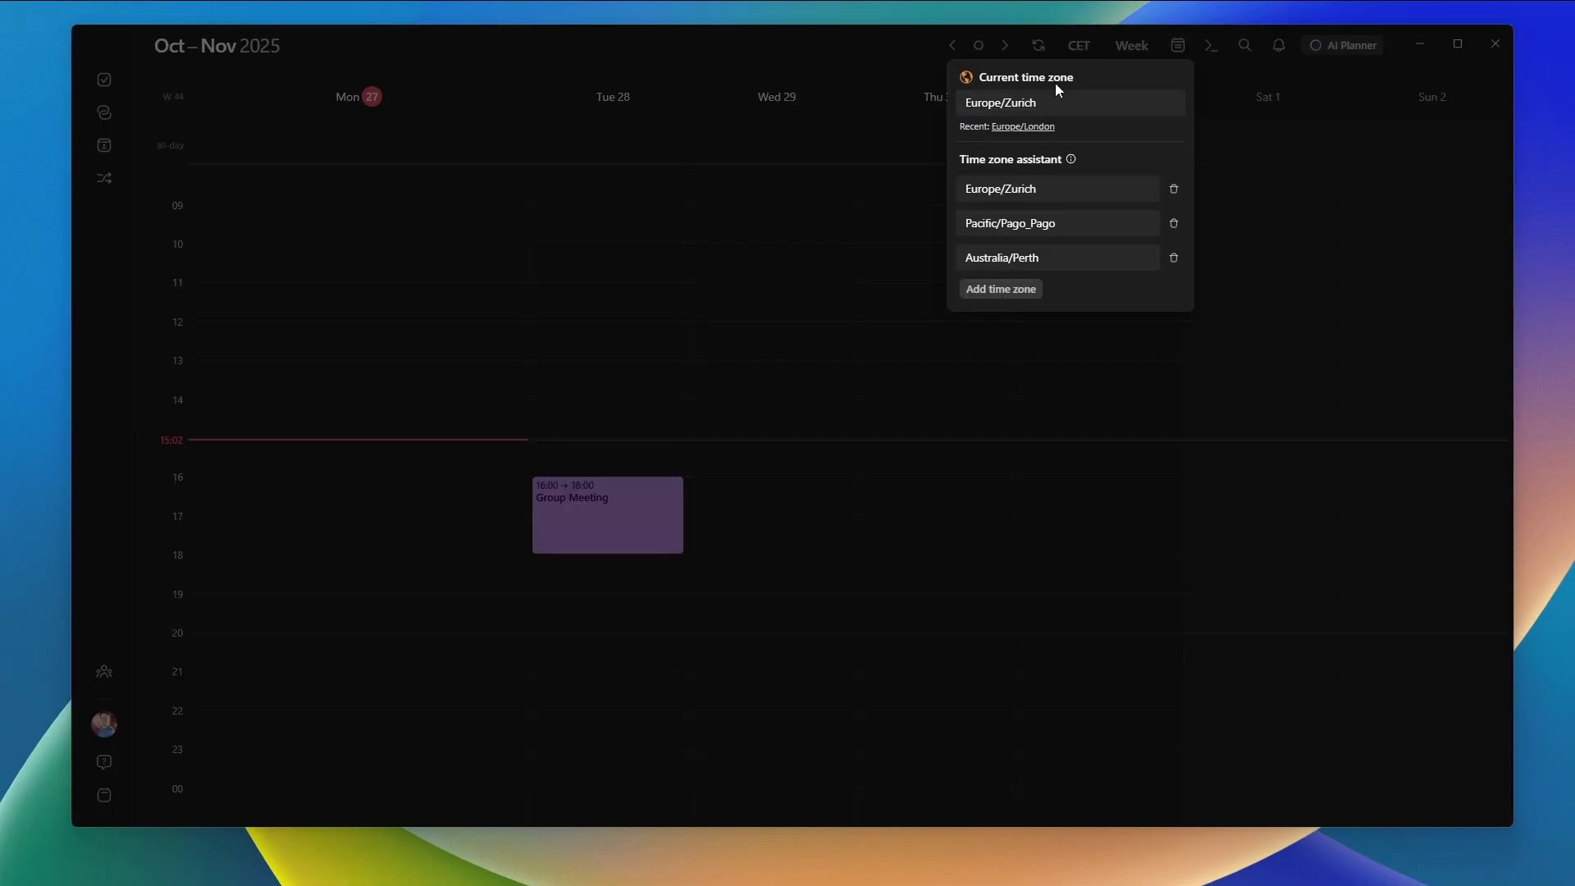
left_click(1021, 127)
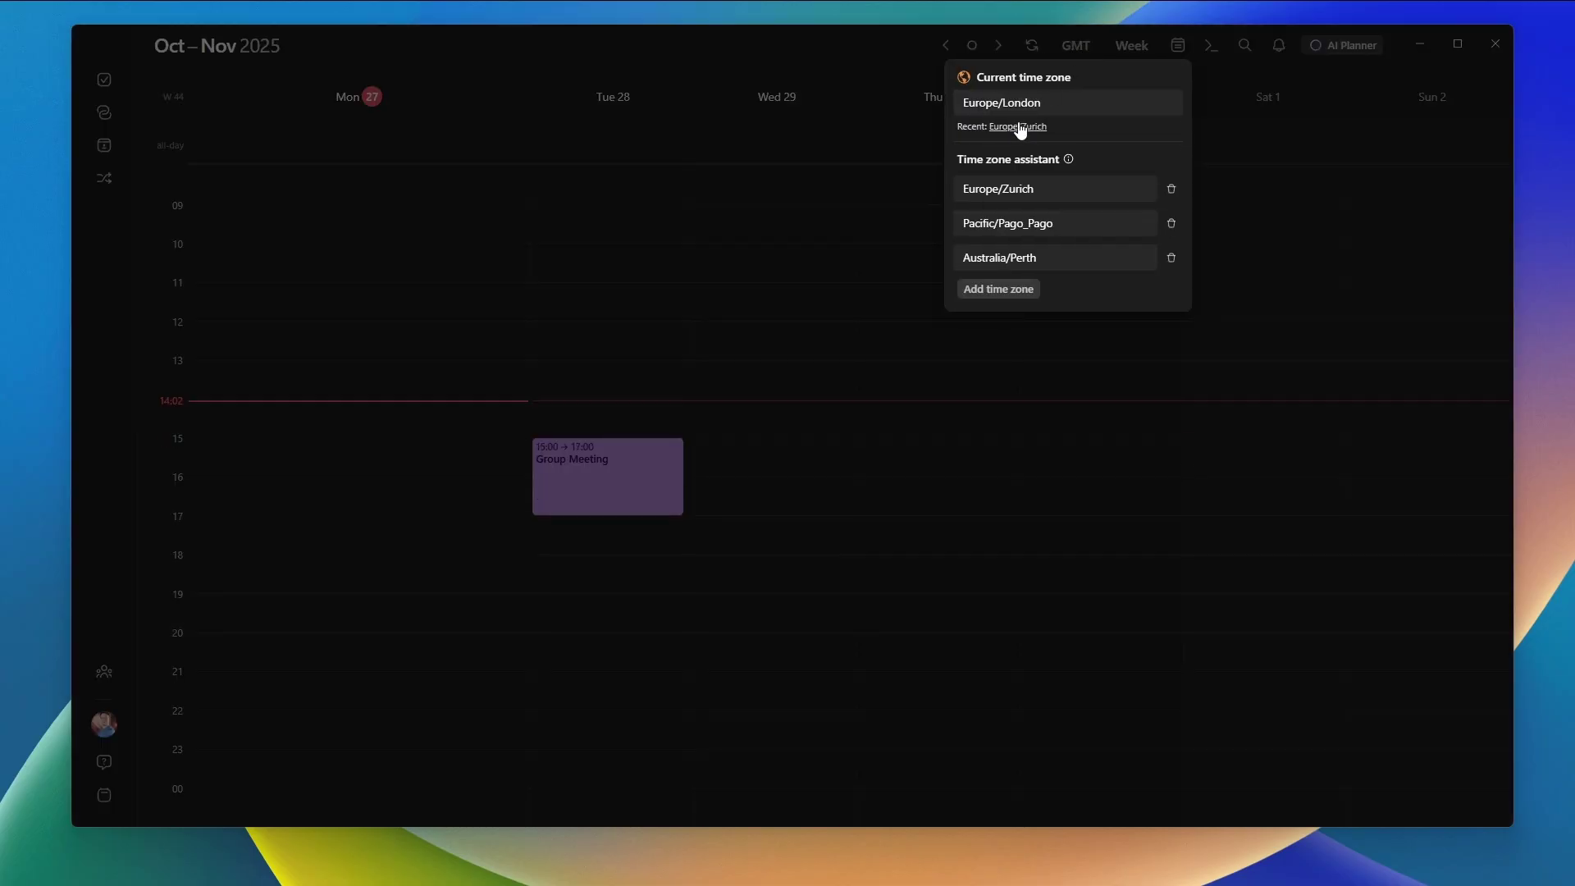
left_click(784, 310)
Set the time zone of Tuesday 28's Group Meeting to Europe/Zurich, keeping the event's entered start and end of 15:00 and 17:00.
left_click(617, 483)
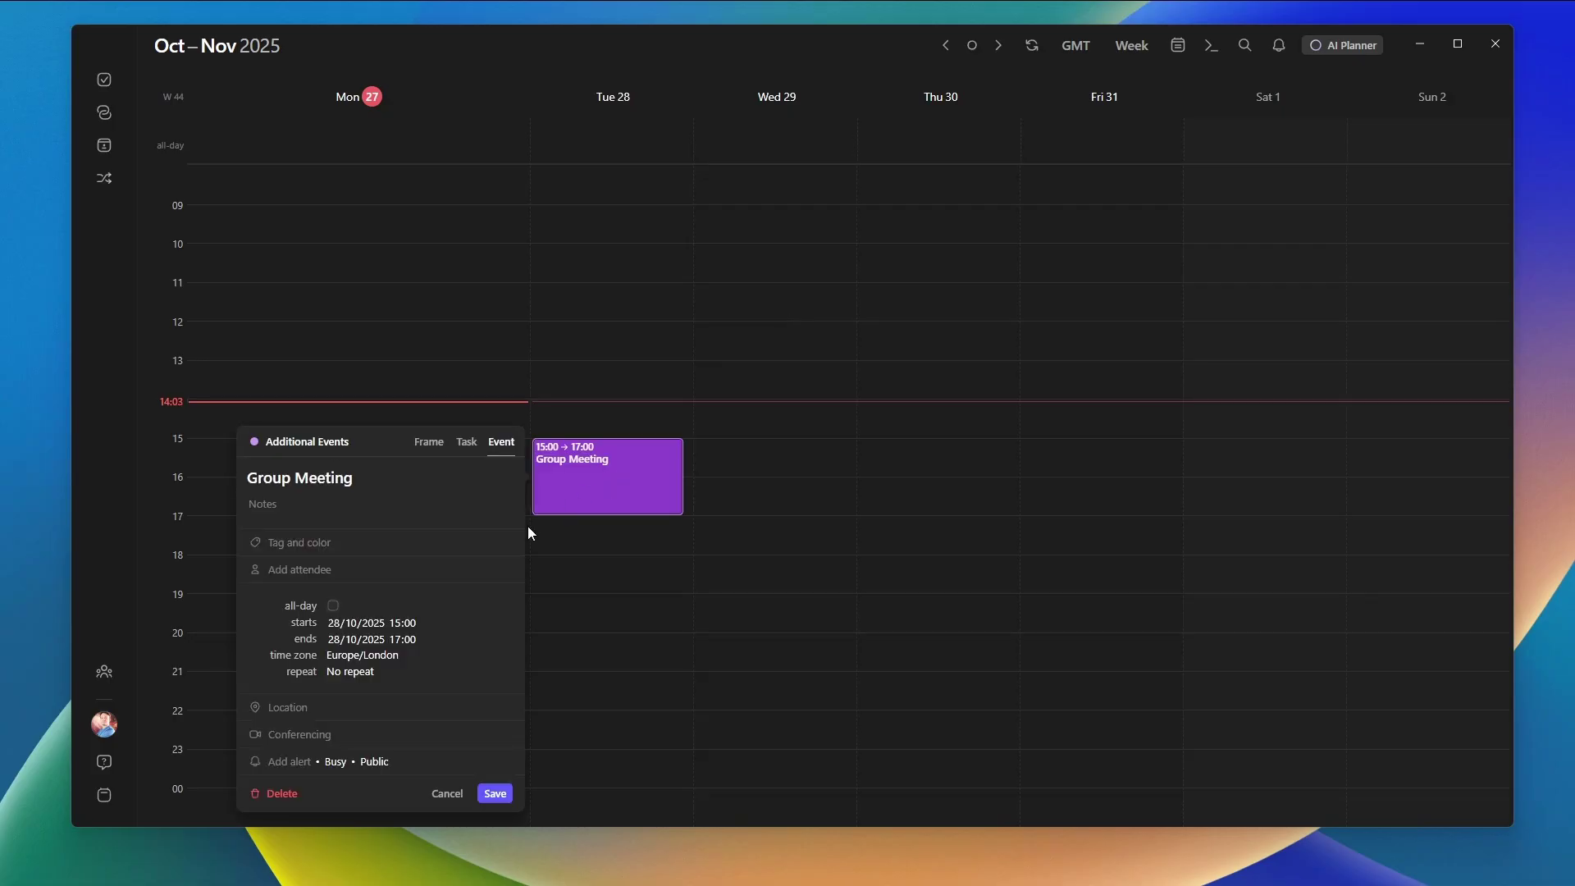
left_click(354, 656)
key("BackSpace")
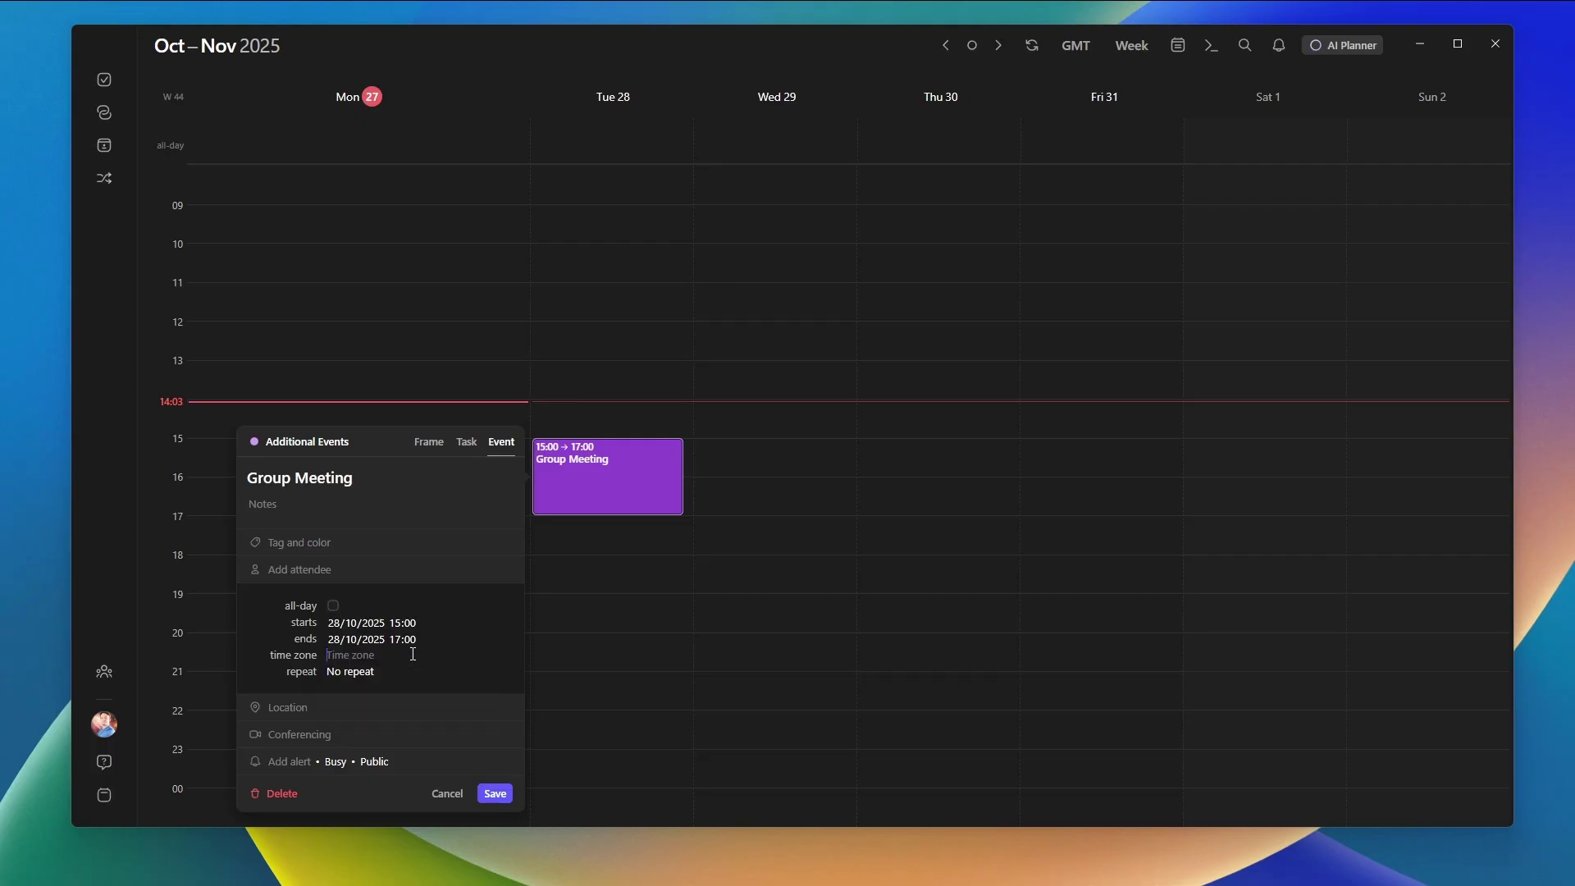
type("zur")
left_click(391, 693)
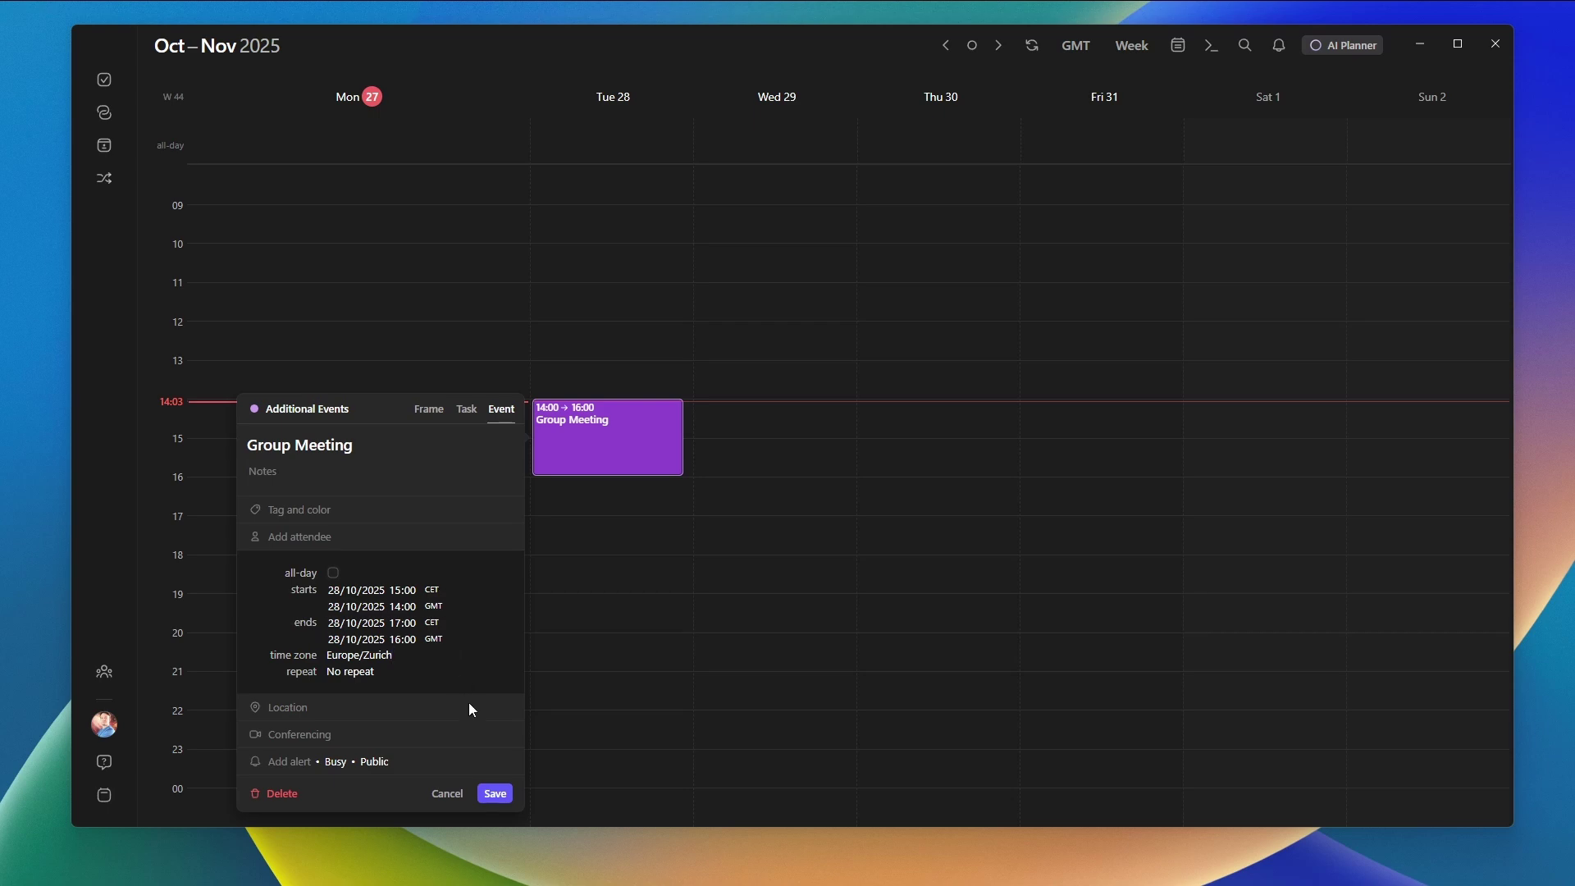
key("Escape")
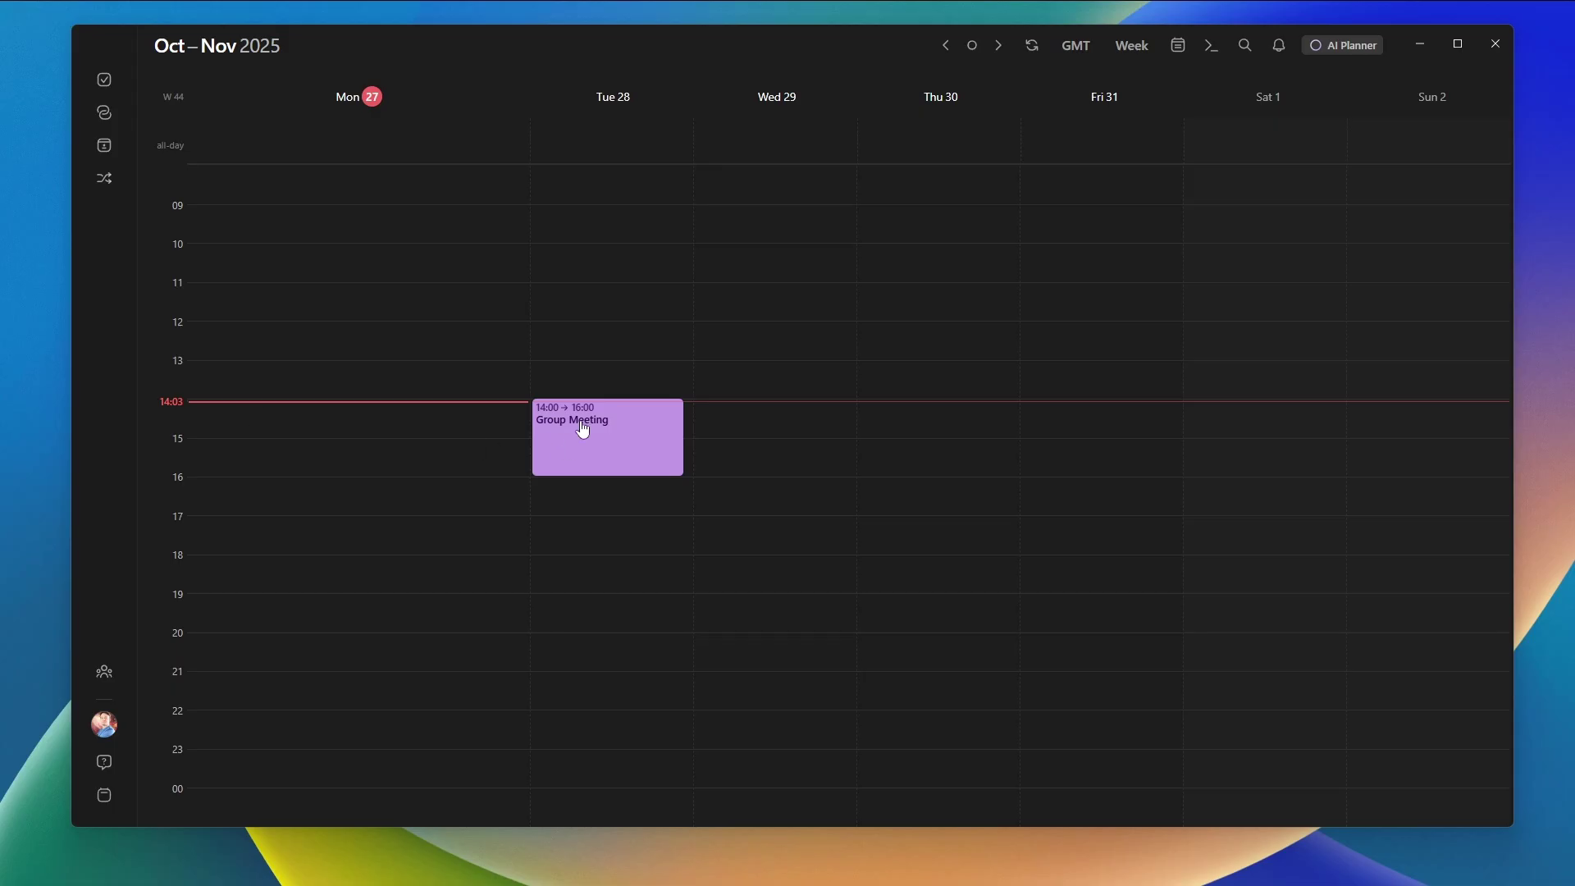
Compare the Group Meeting's placement under Europe/Zurich and Europe/London, and examine its details in London time.
left_click(1087, 49)
left_click(1024, 131)
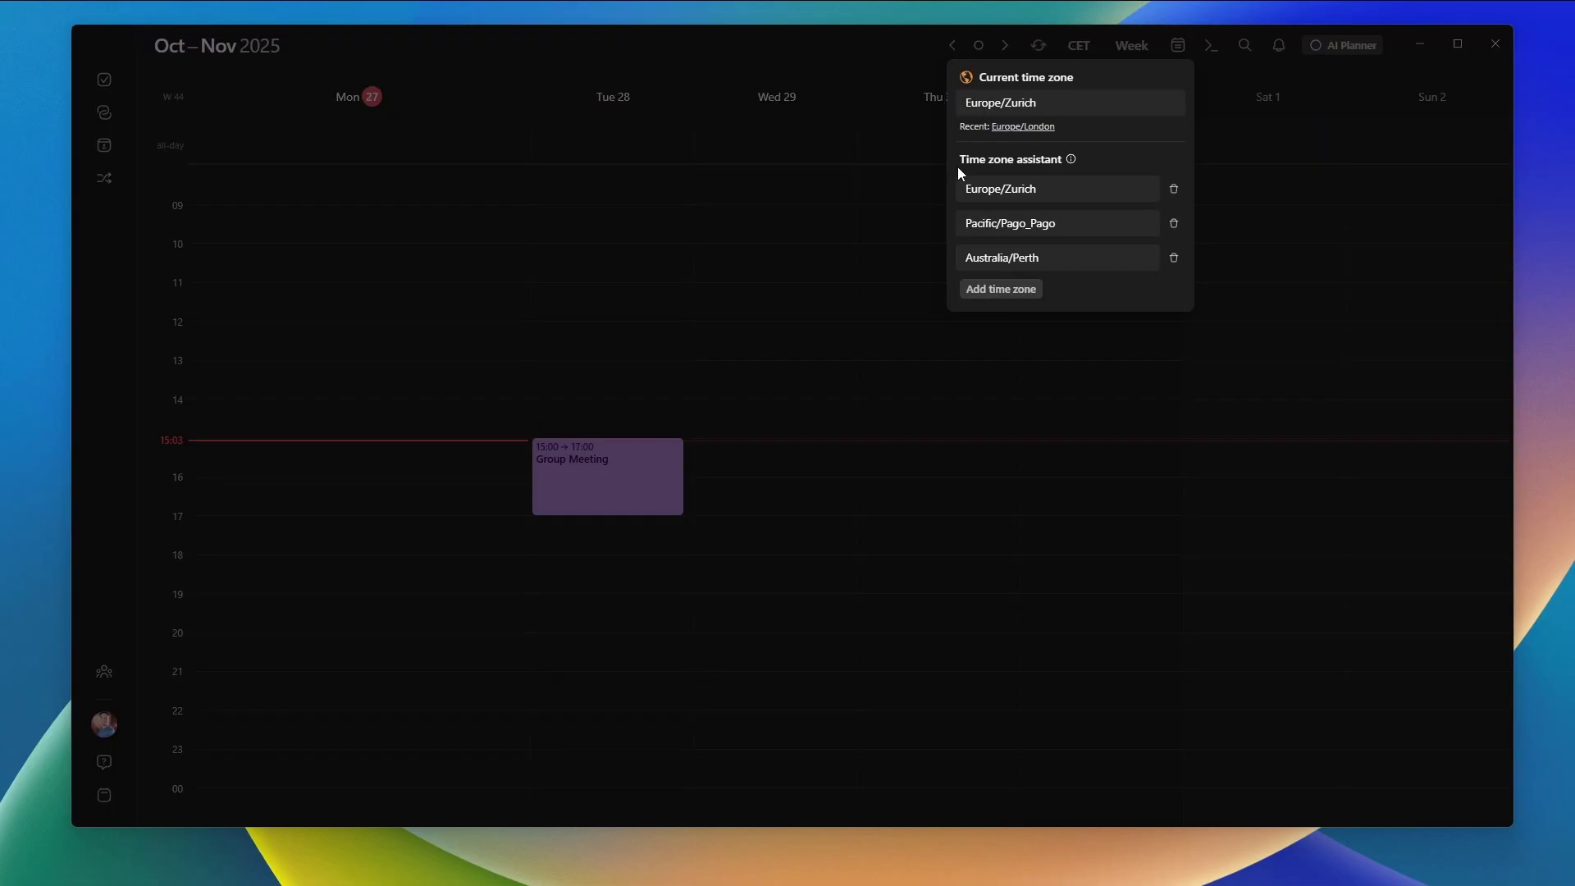
left_click(756, 348)
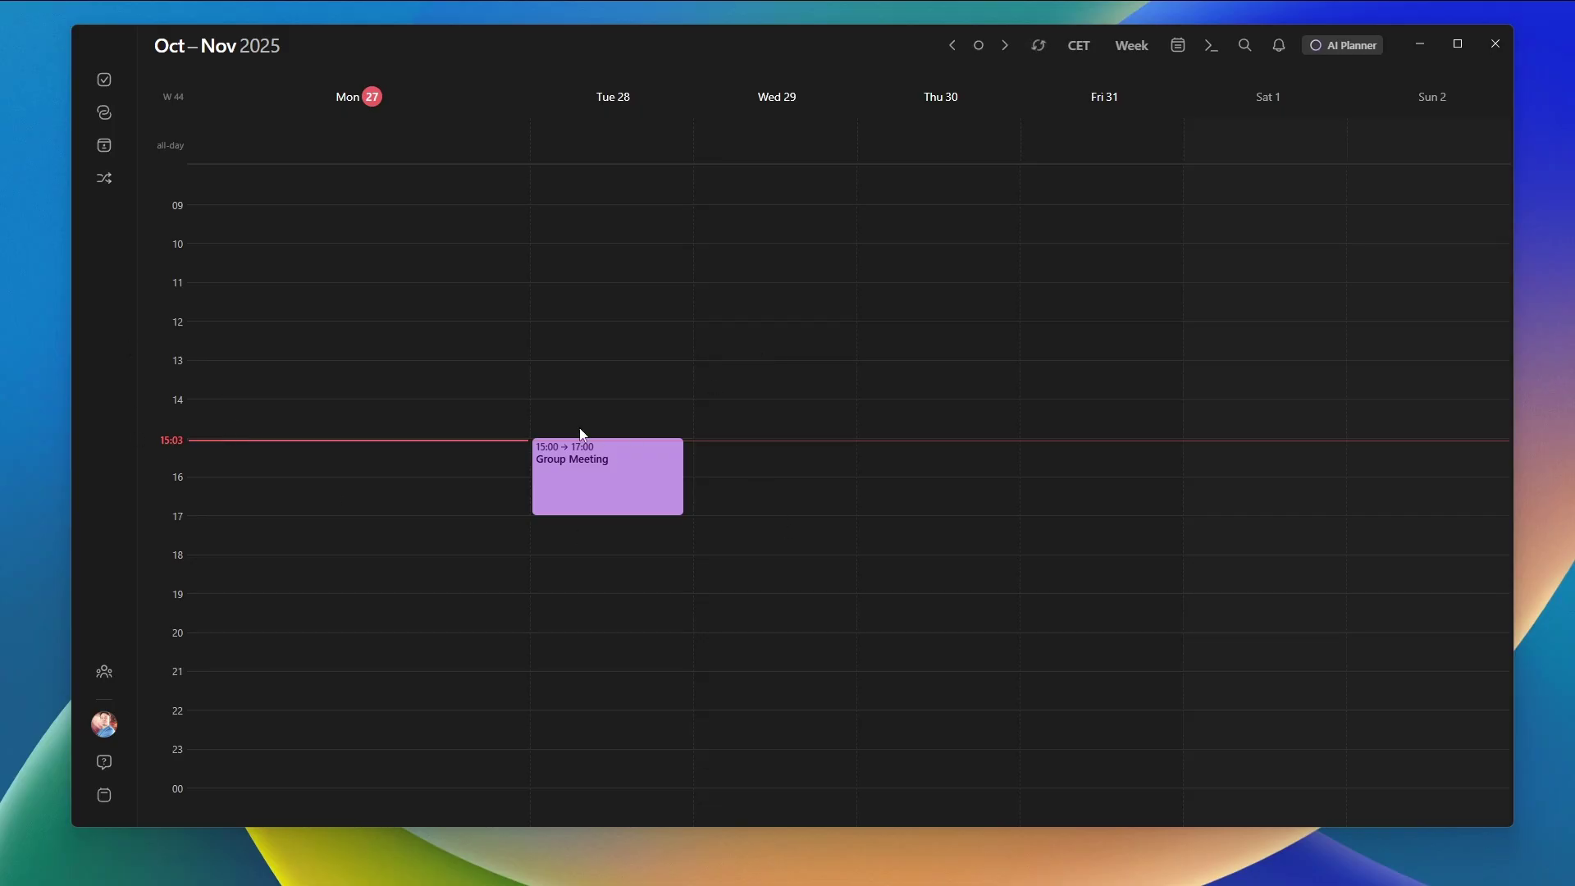
left_click(1088, 49)
left_click(1024, 128)
left_click(901, 220)
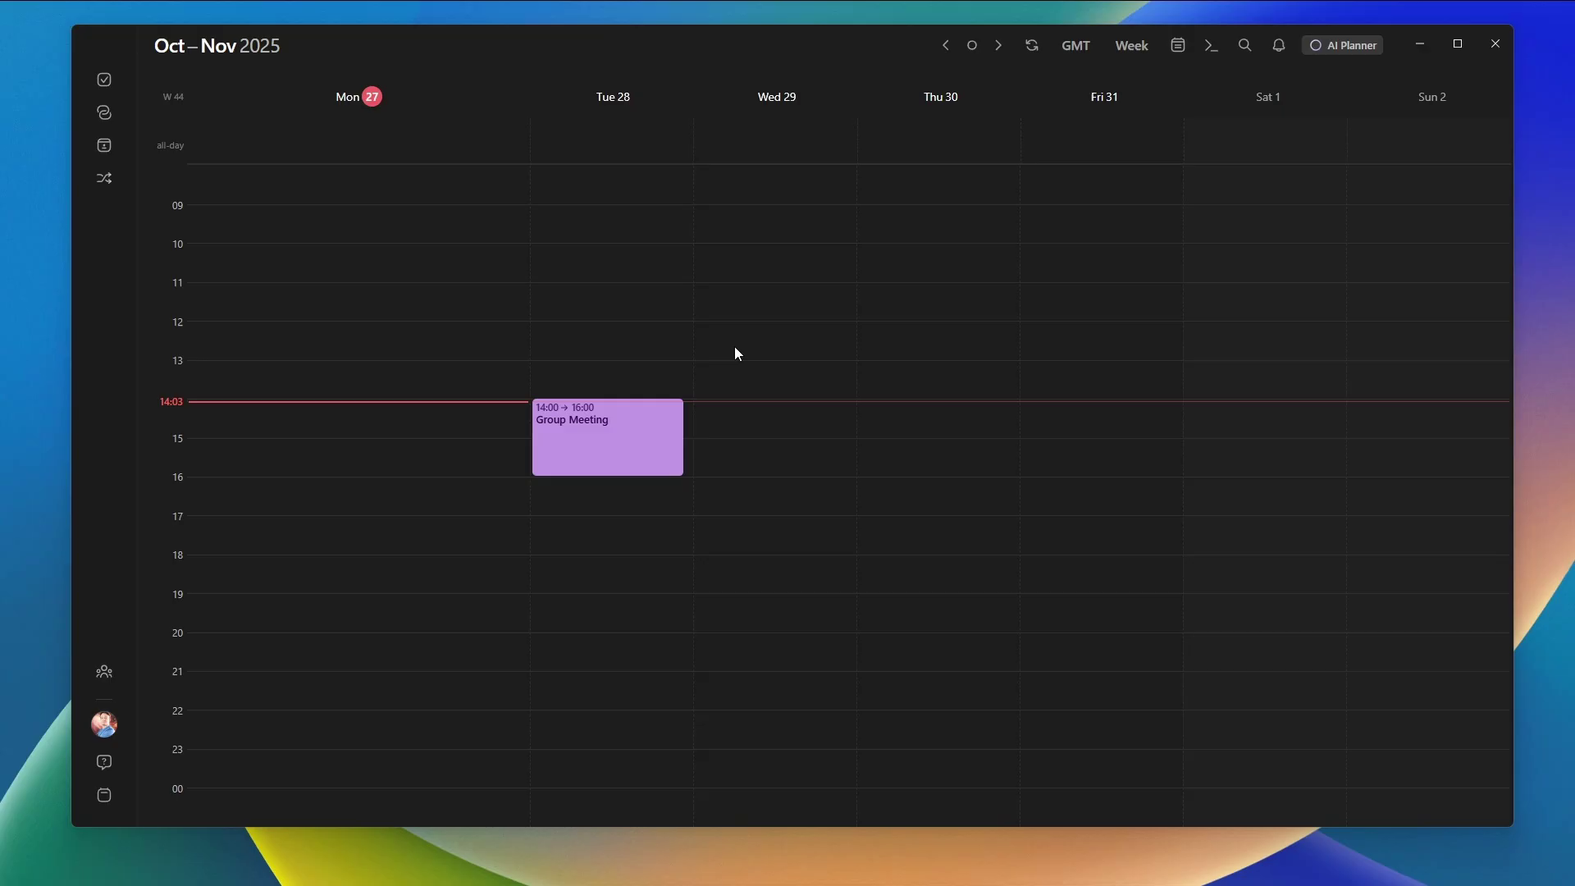
left_click(650, 441)
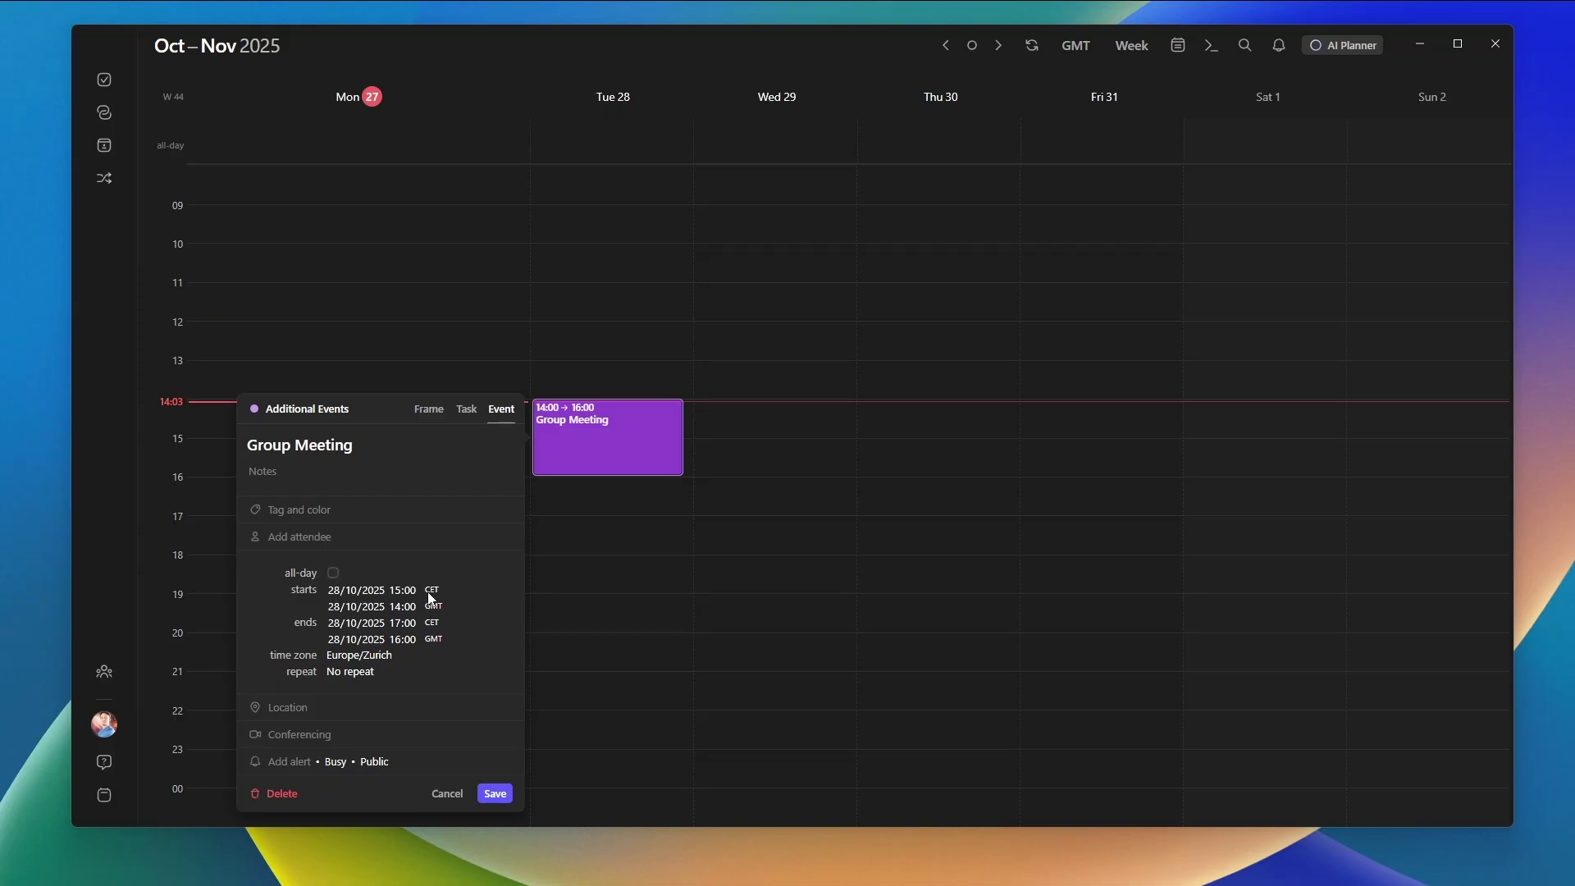
Examine the Group Meeting's details with Europe/Zurich as the current time zone, and return to Europe/London.
left_click(1076, 45)
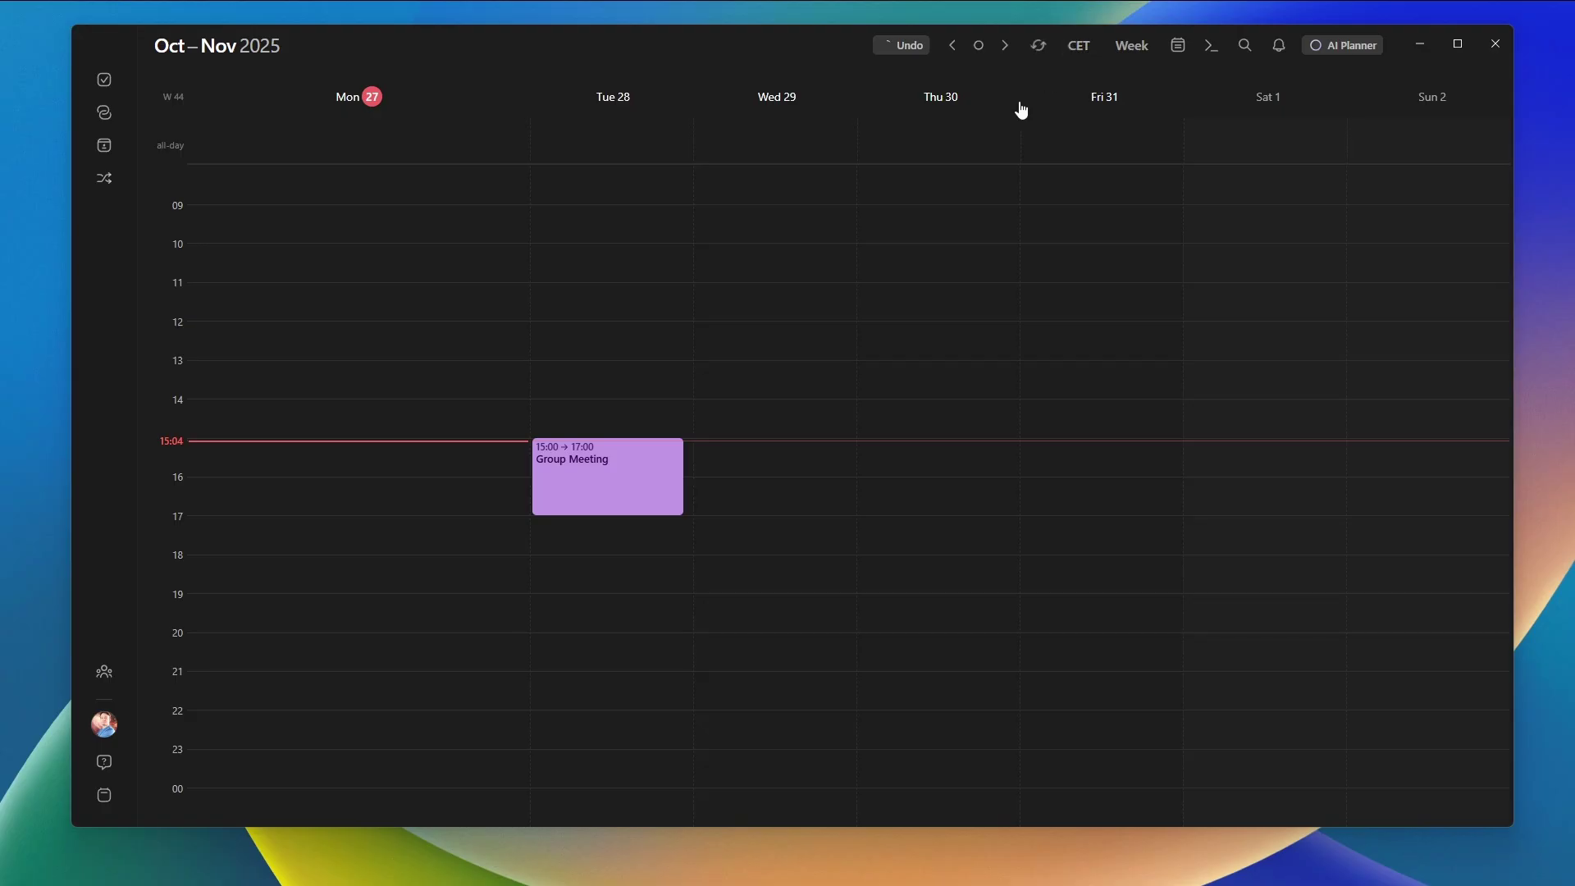
left_click(612, 474)
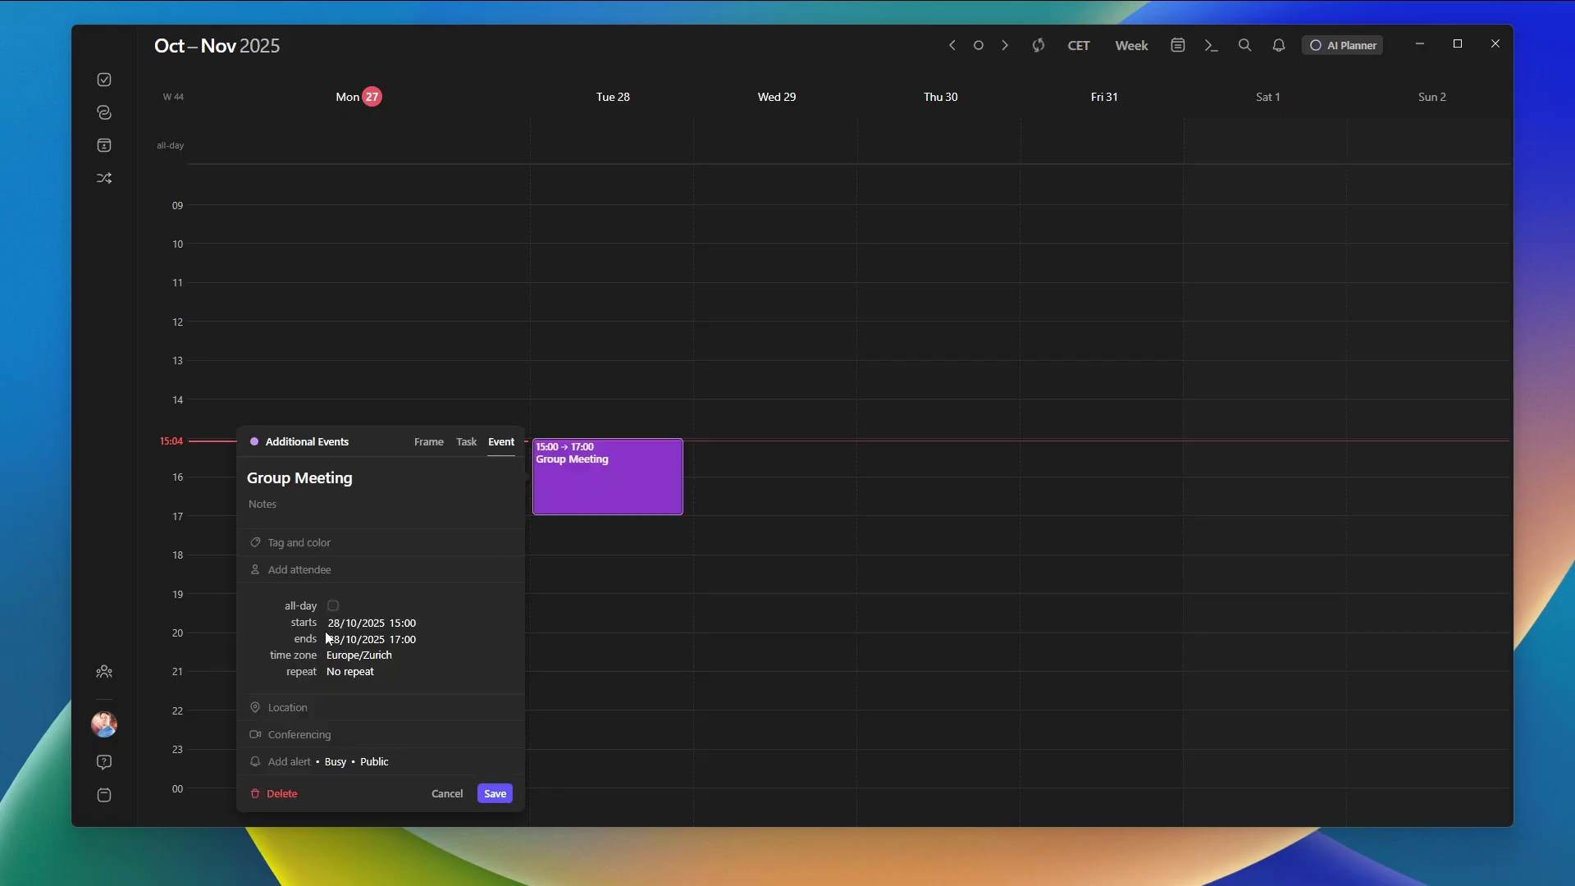
left_click(594, 530)
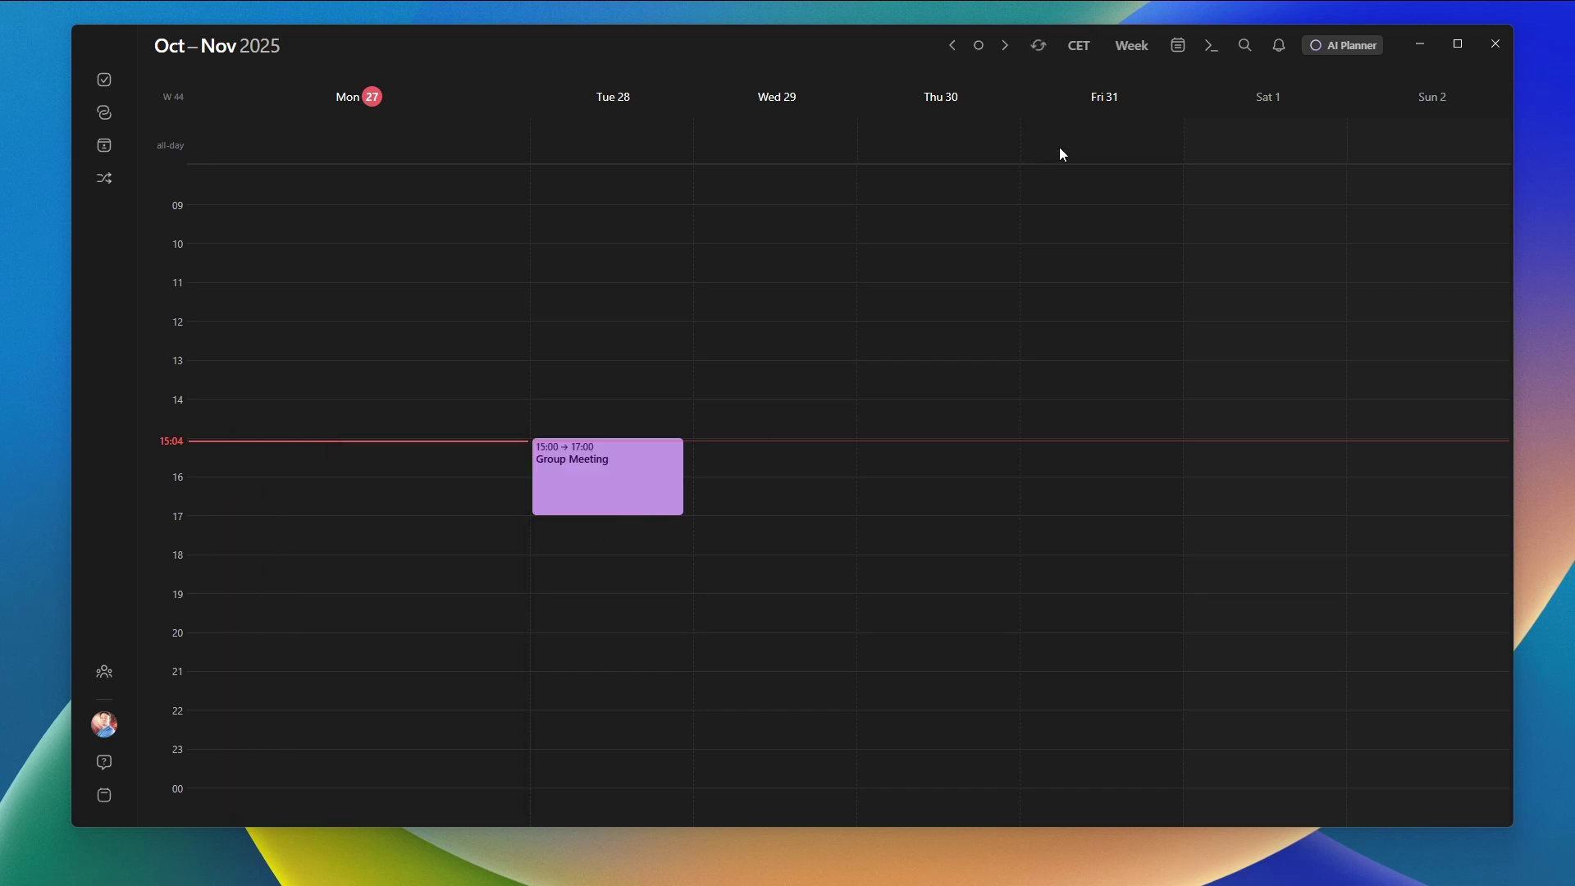
left_click(1081, 46)
left_click(1035, 127)
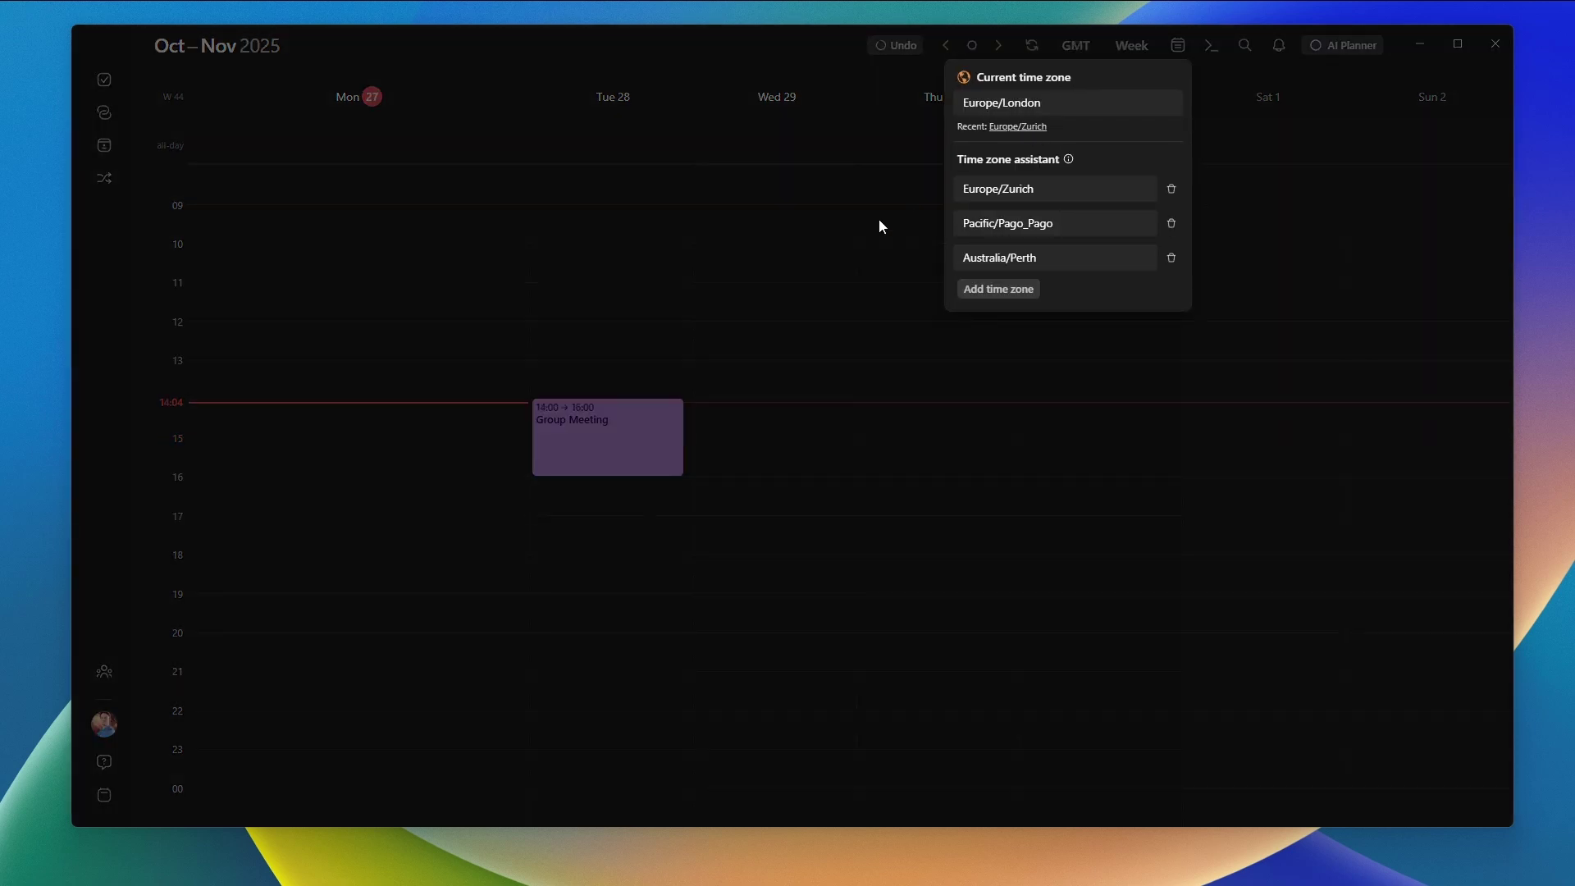
left_click(880, 223)
left_click(626, 428)
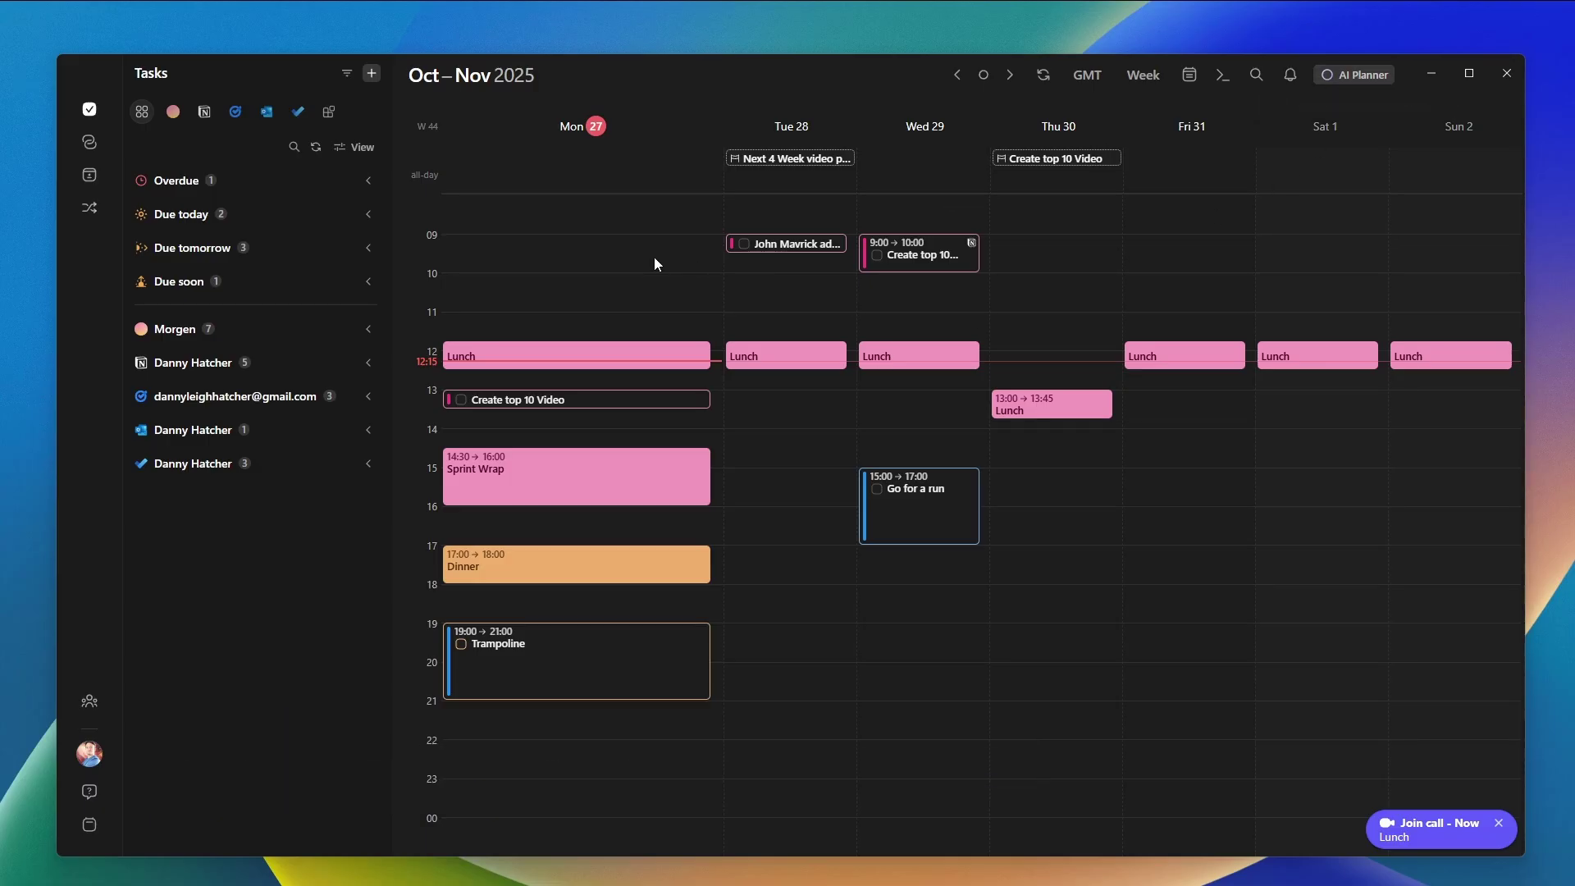
Create a Work frame on Monday 27 from 09:00 to 17:00, using the Work task filter and repeating every weekday.
left_click_drag(619, 237, 613, 539)
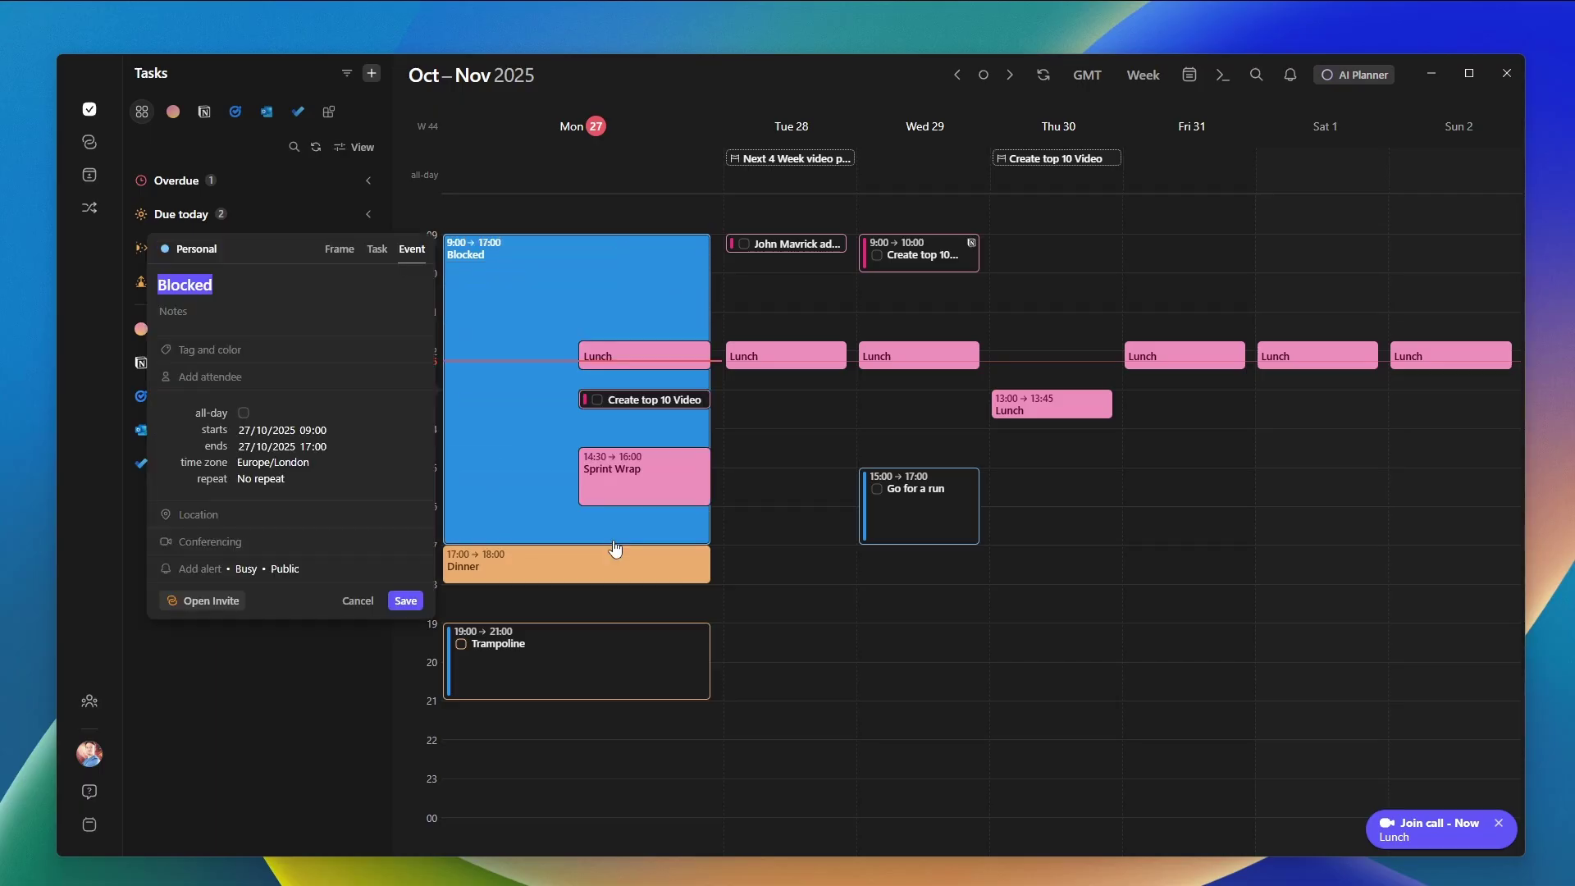
left_click(337, 251)
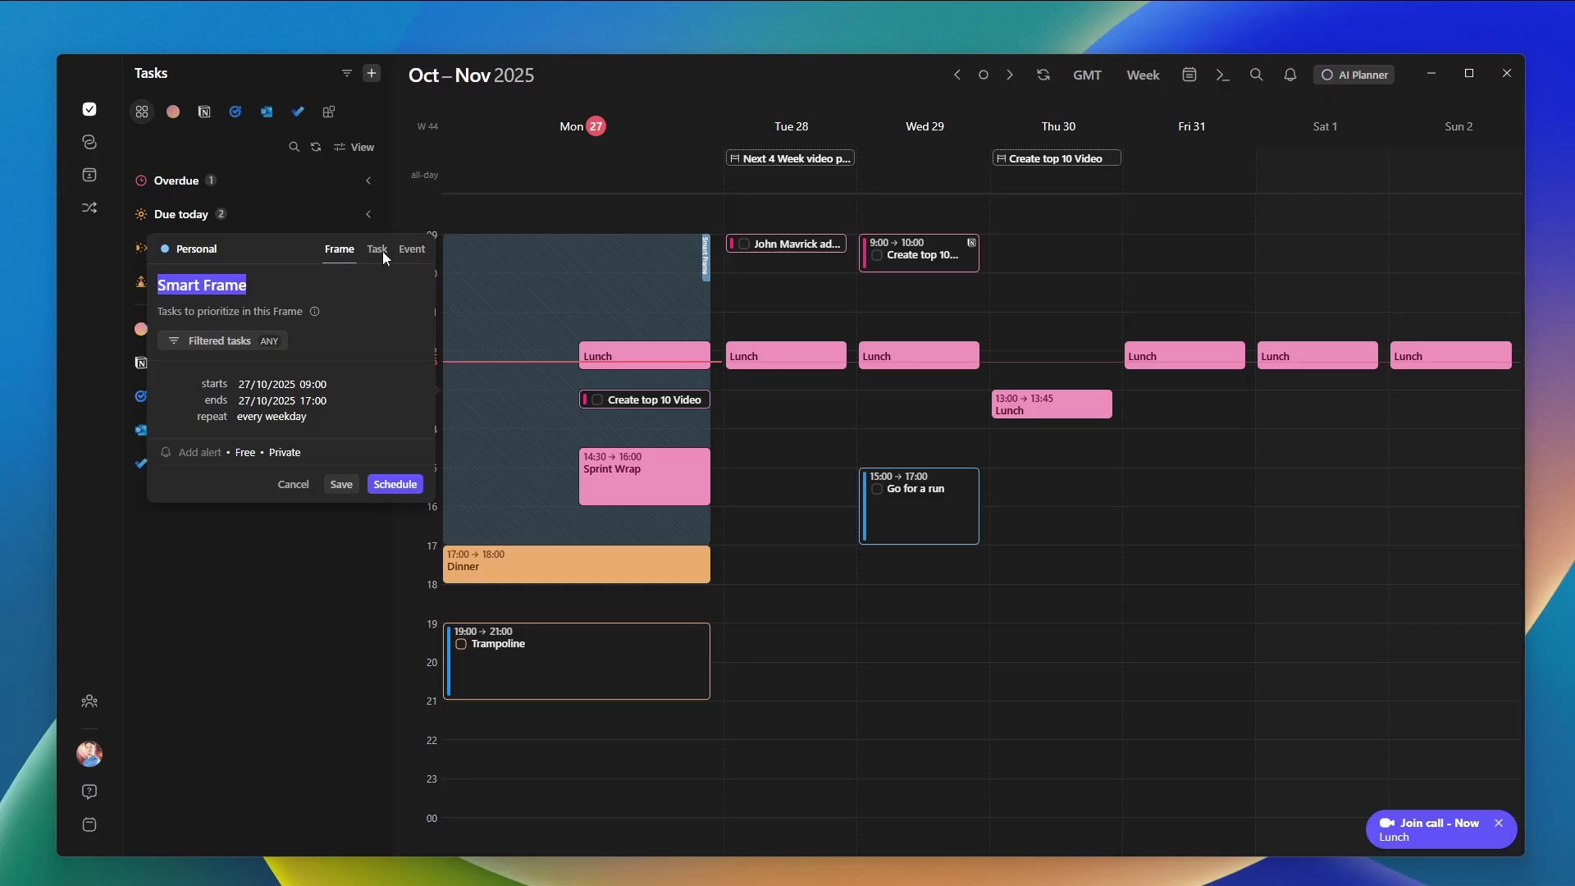
type("Work")
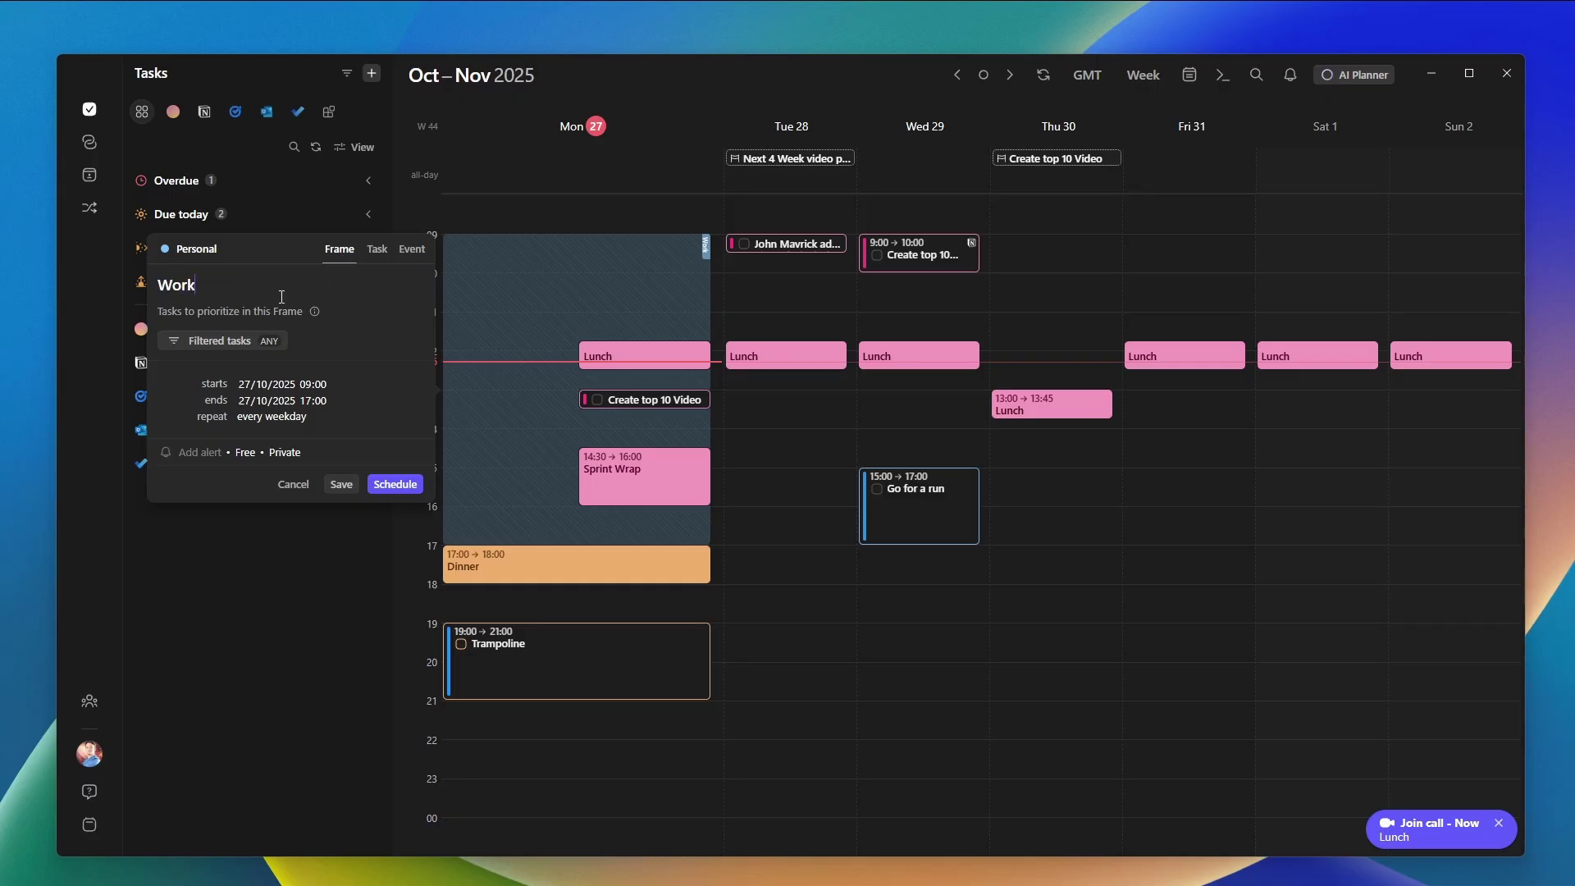
left_click(218, 344)
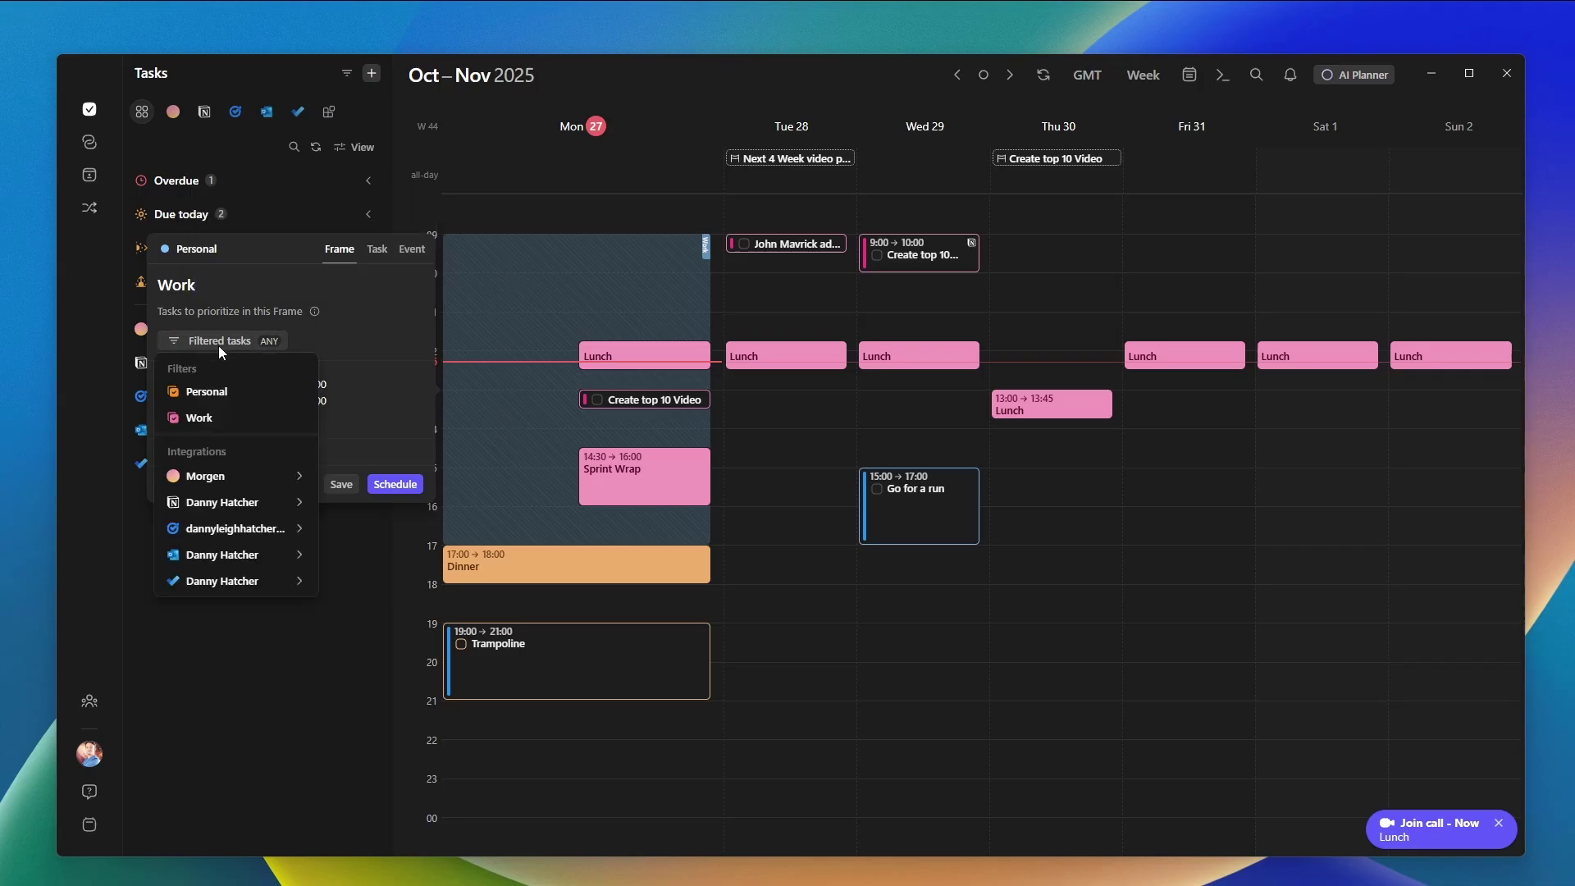
left_click(199, 420)
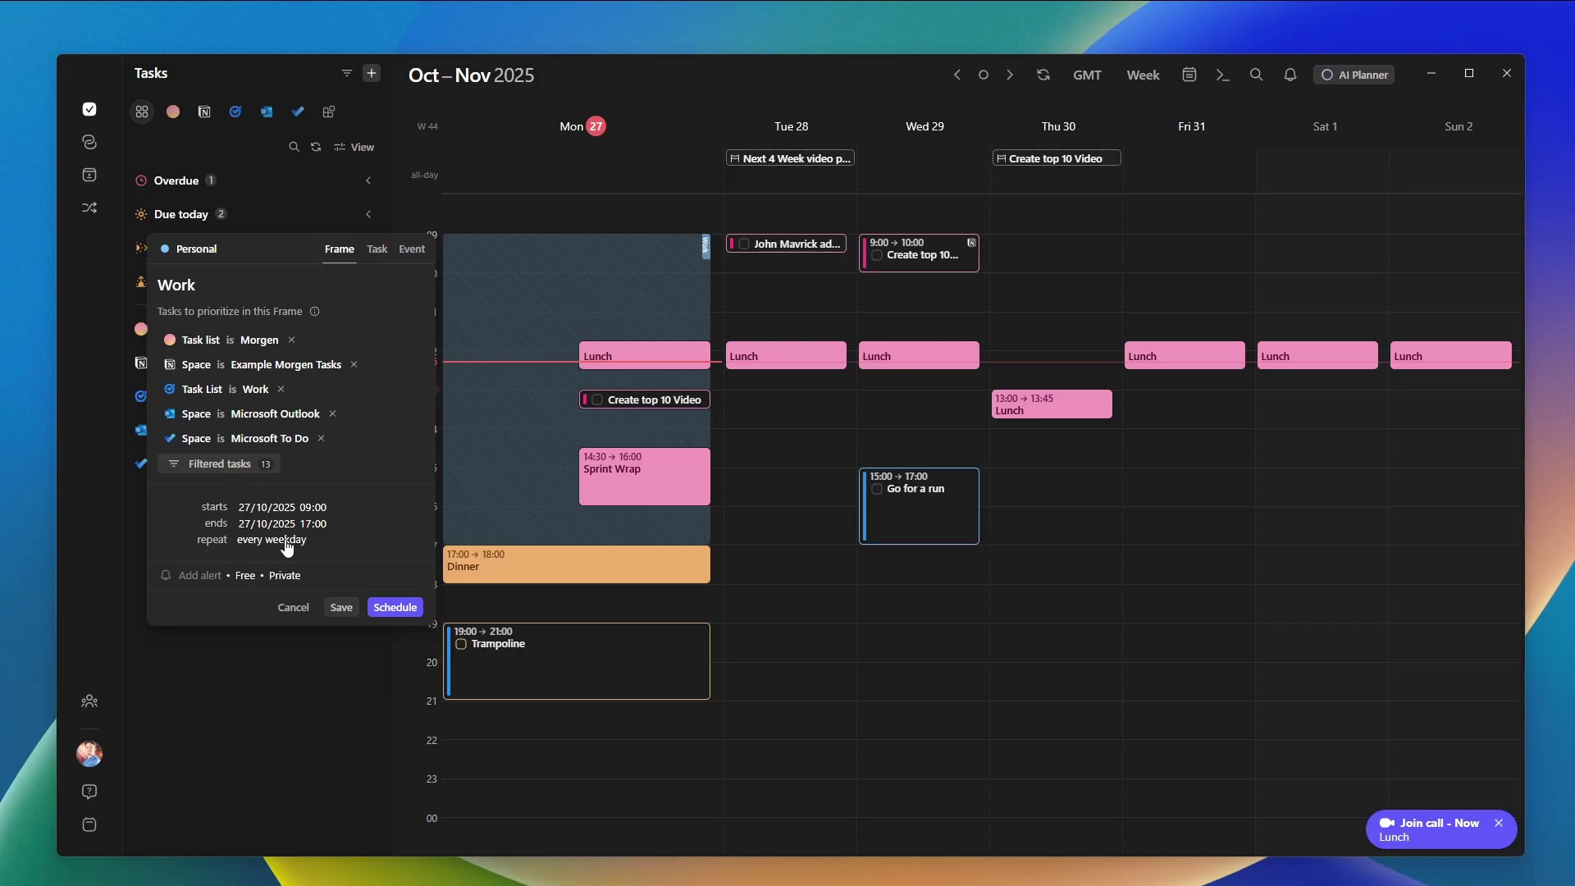
left_click(342, 608)
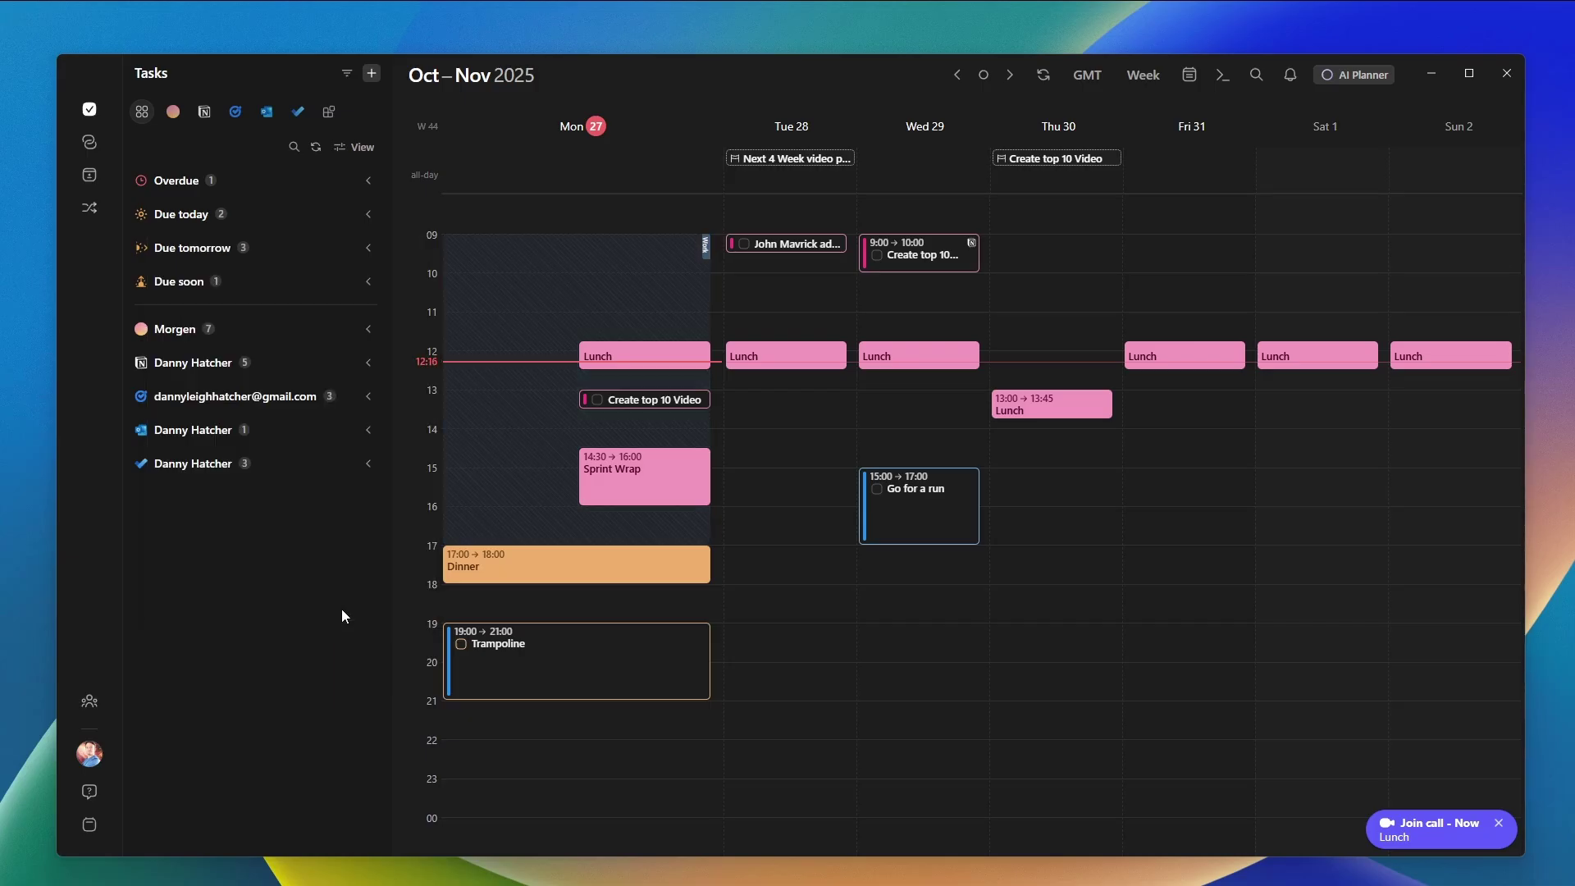
Move the recurring Work frame to the Outlook Work calendar.
left_click(815, 284)
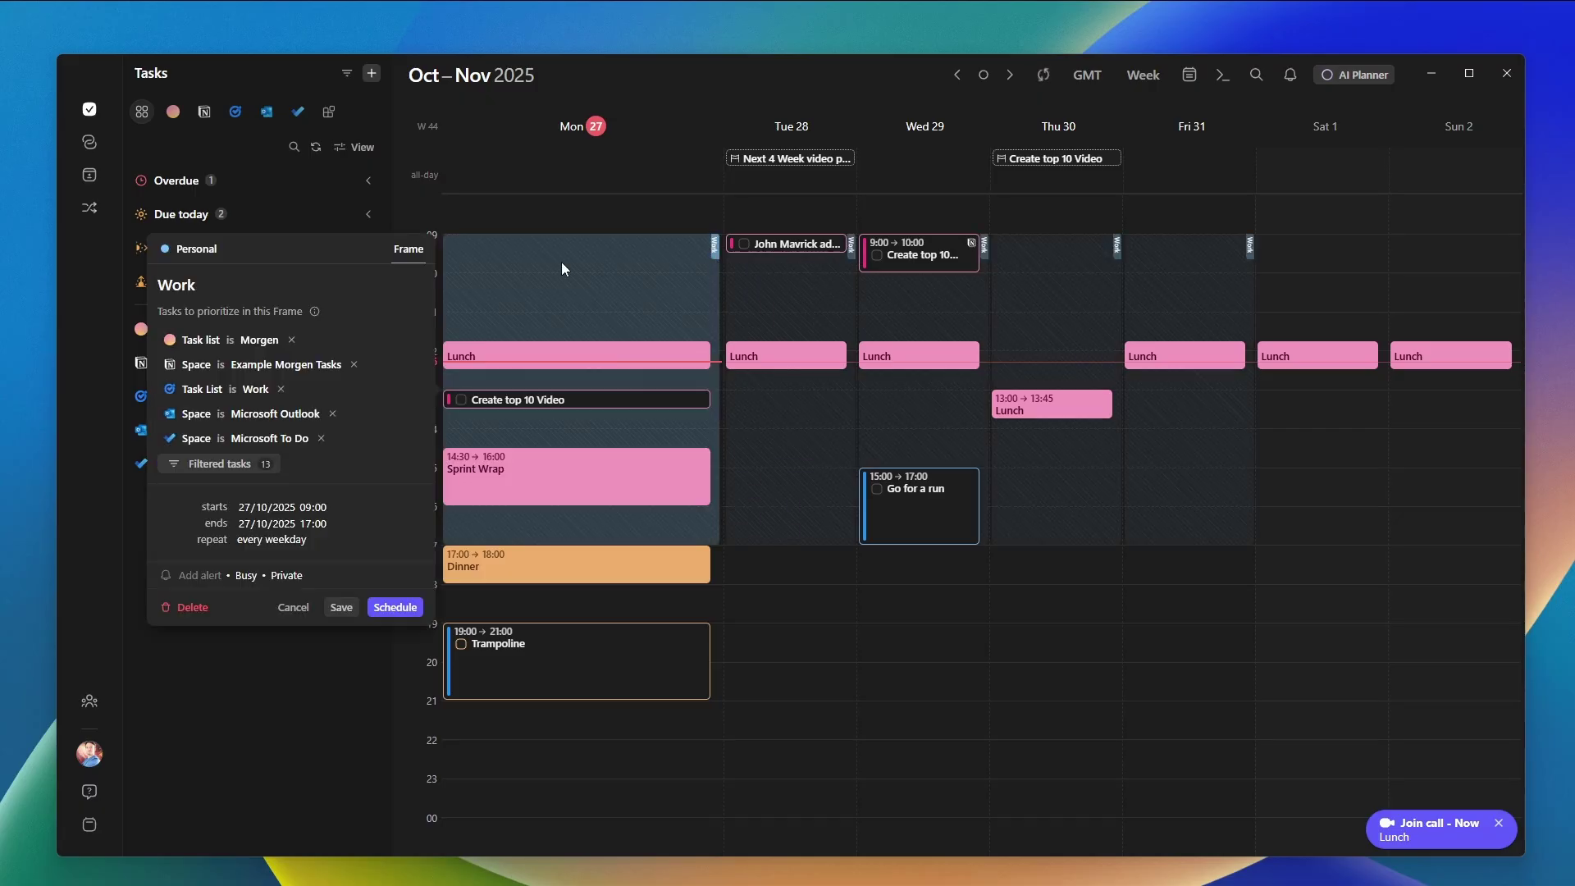
left_click(191, 250)
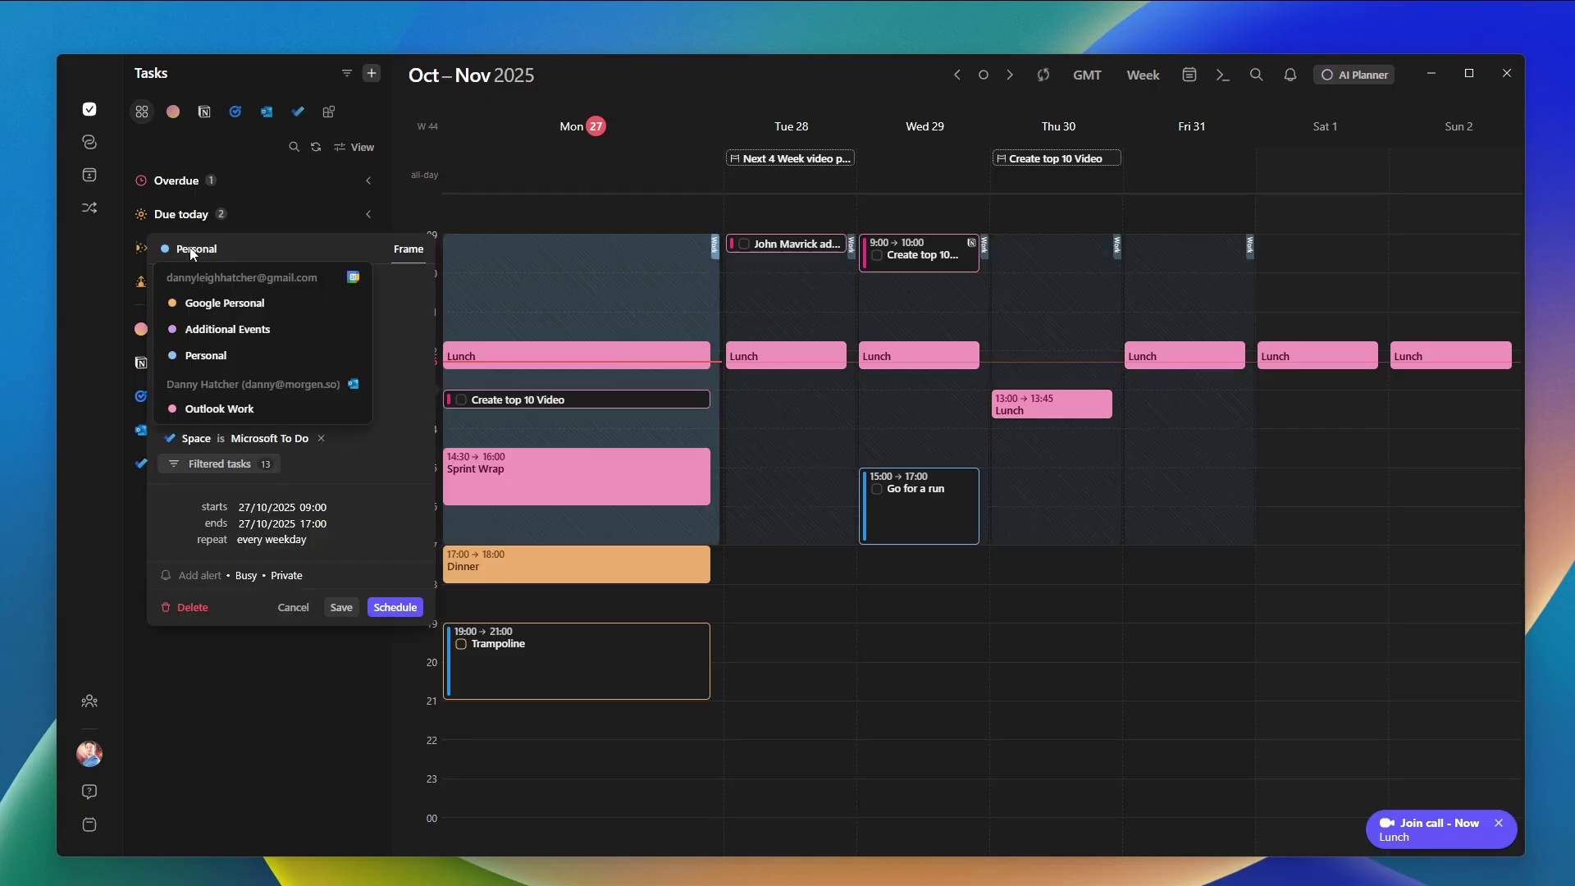
left_click(229, 412)
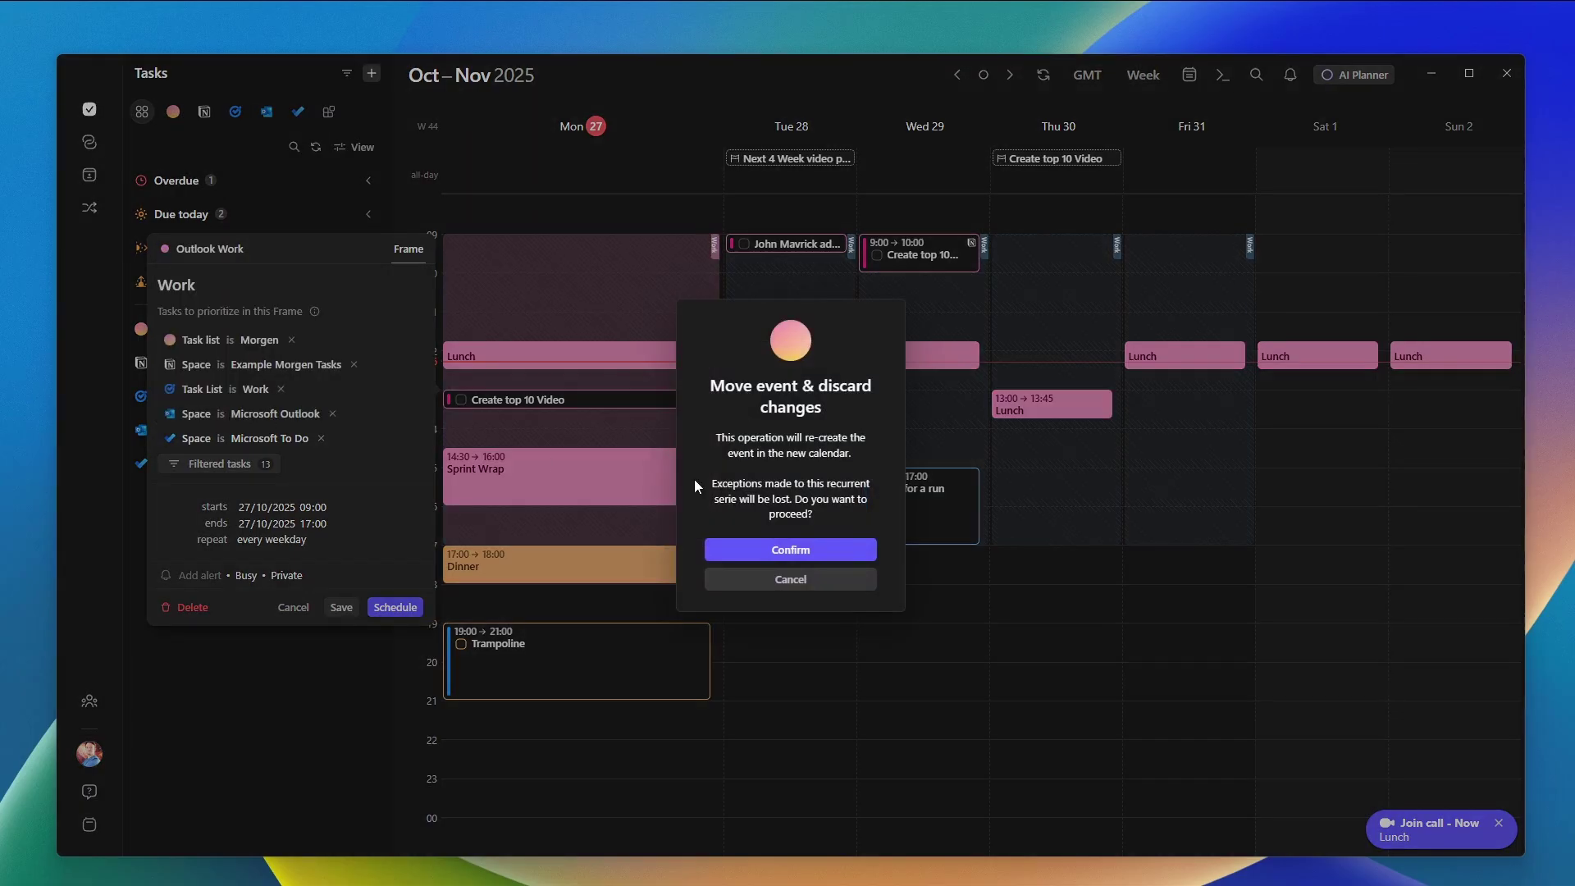
left_click(817, 548)
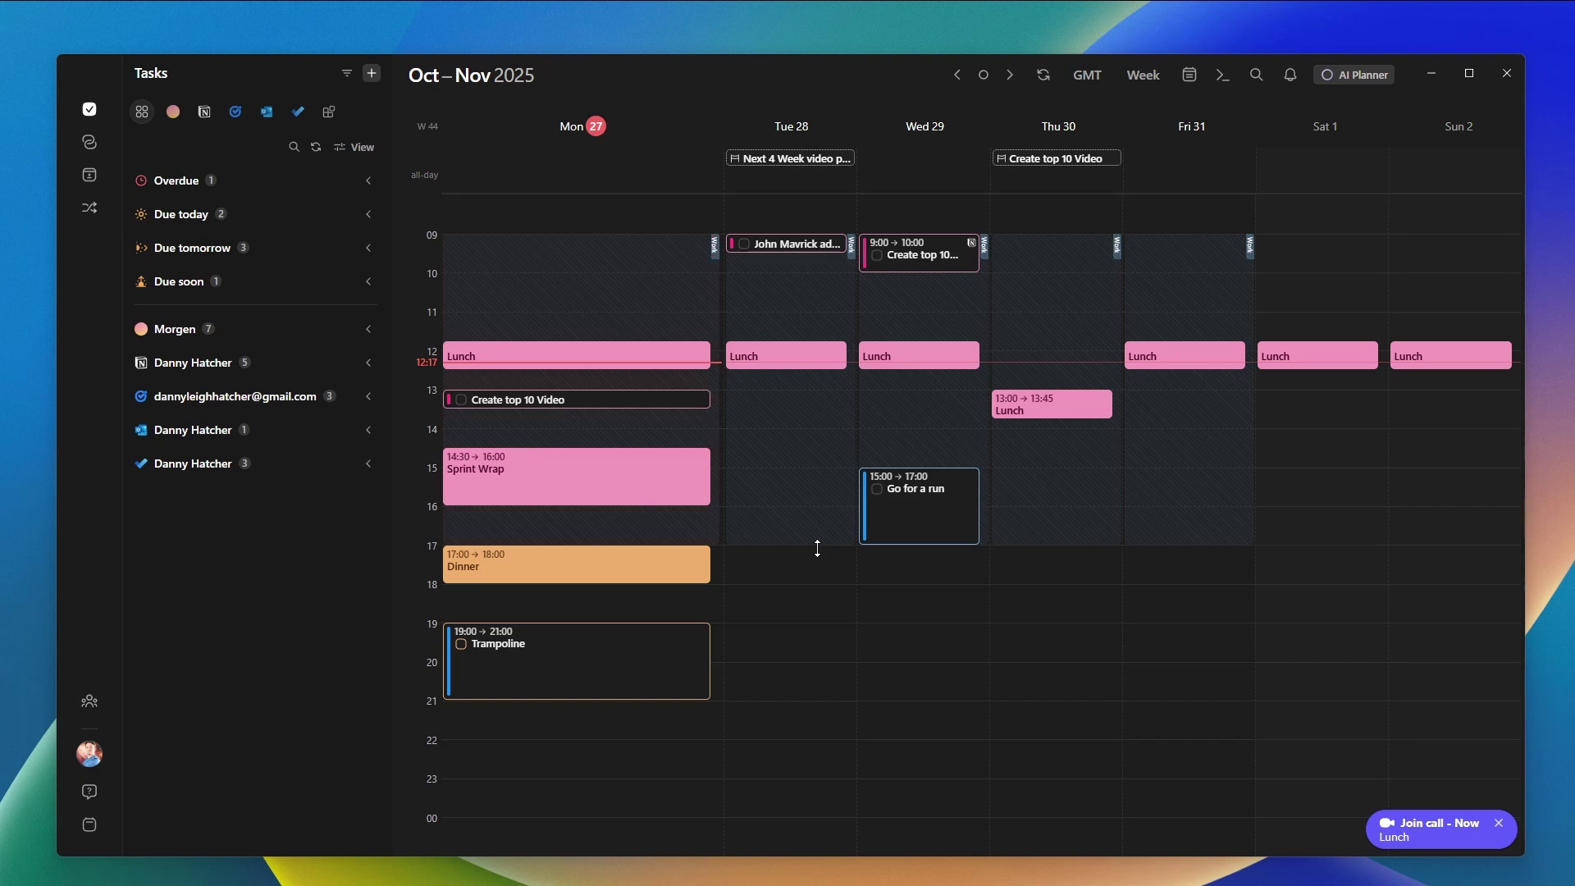
Create a Personal frame on Monday 27 from 17:00 to 21:00, using the Personal task filter and repeating daily.
left_click_drag(707, 548, 699, 696)
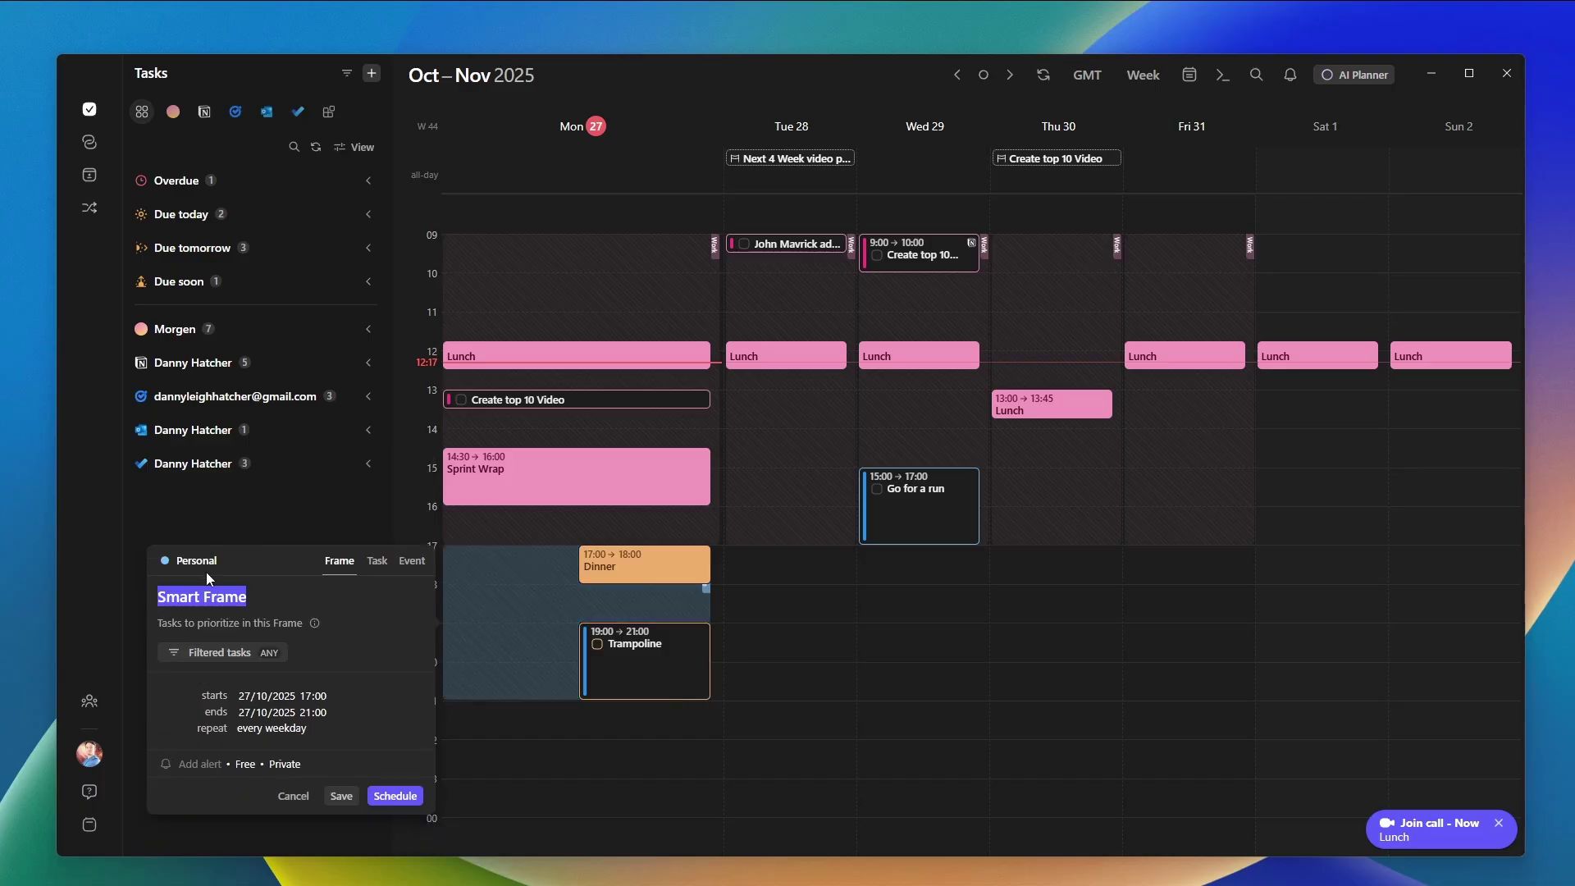
type("Personal")
left_click(206, 574)
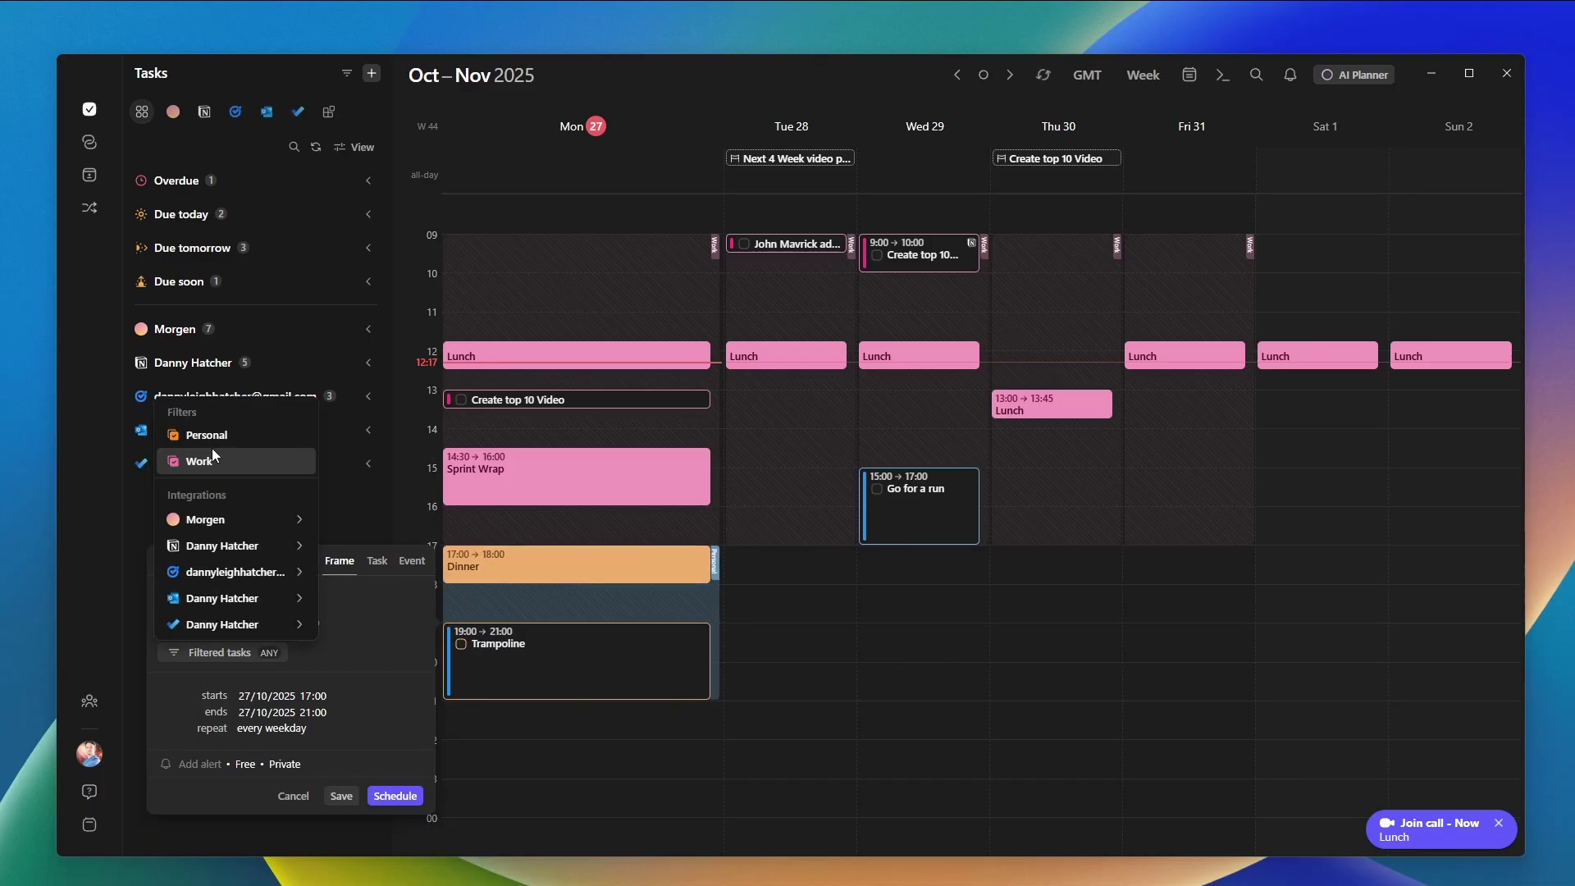
left_click(200, 437)
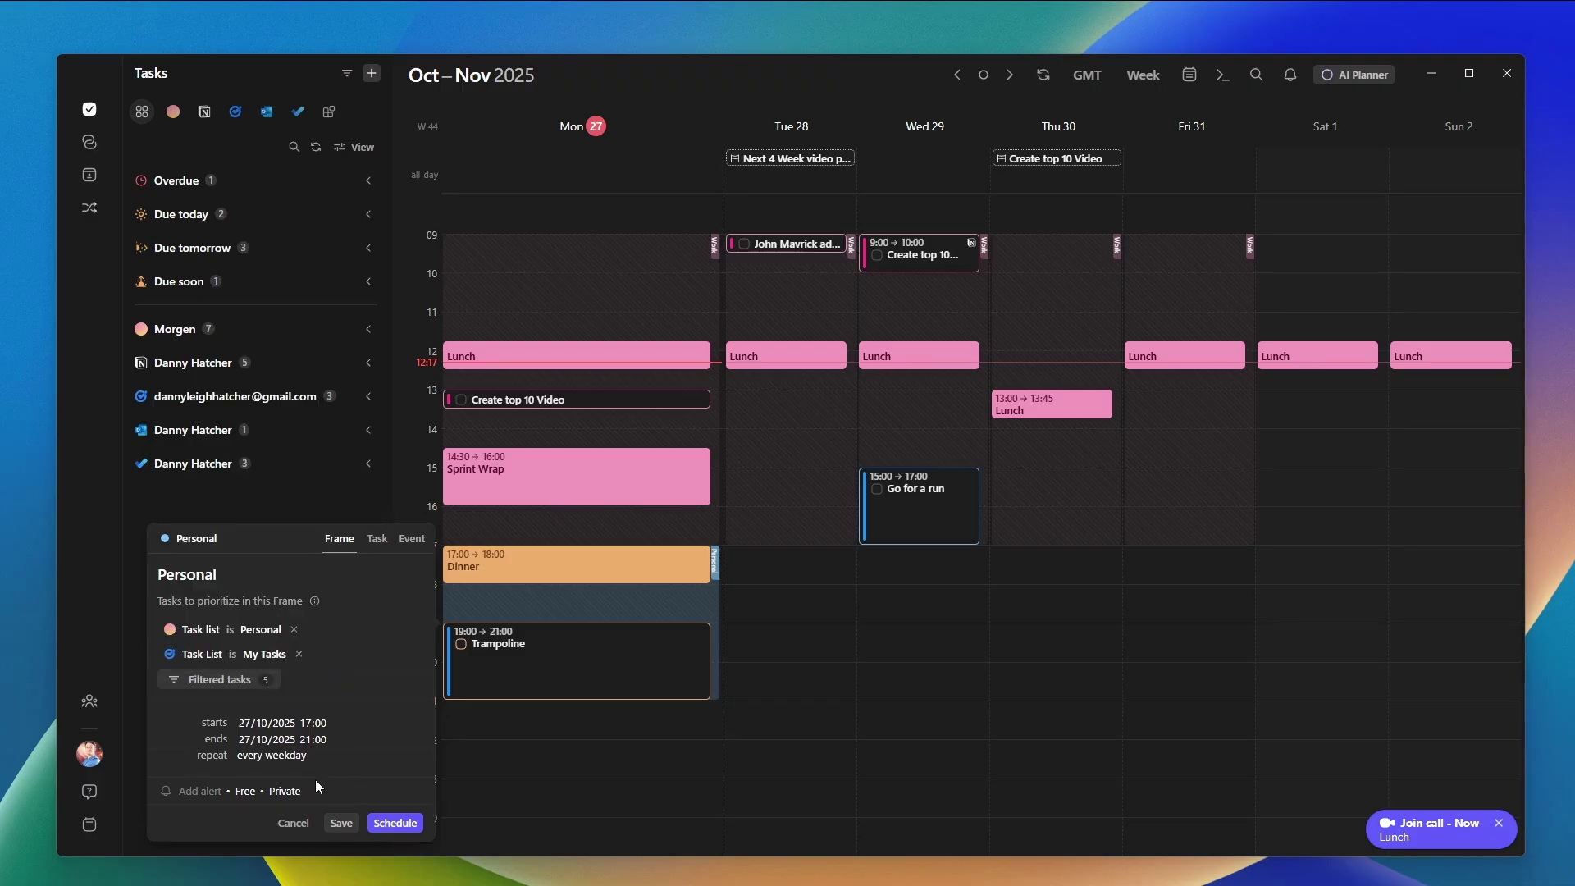
left_click(277, 756)
left_click(288, 594)
left_click(339, 822)
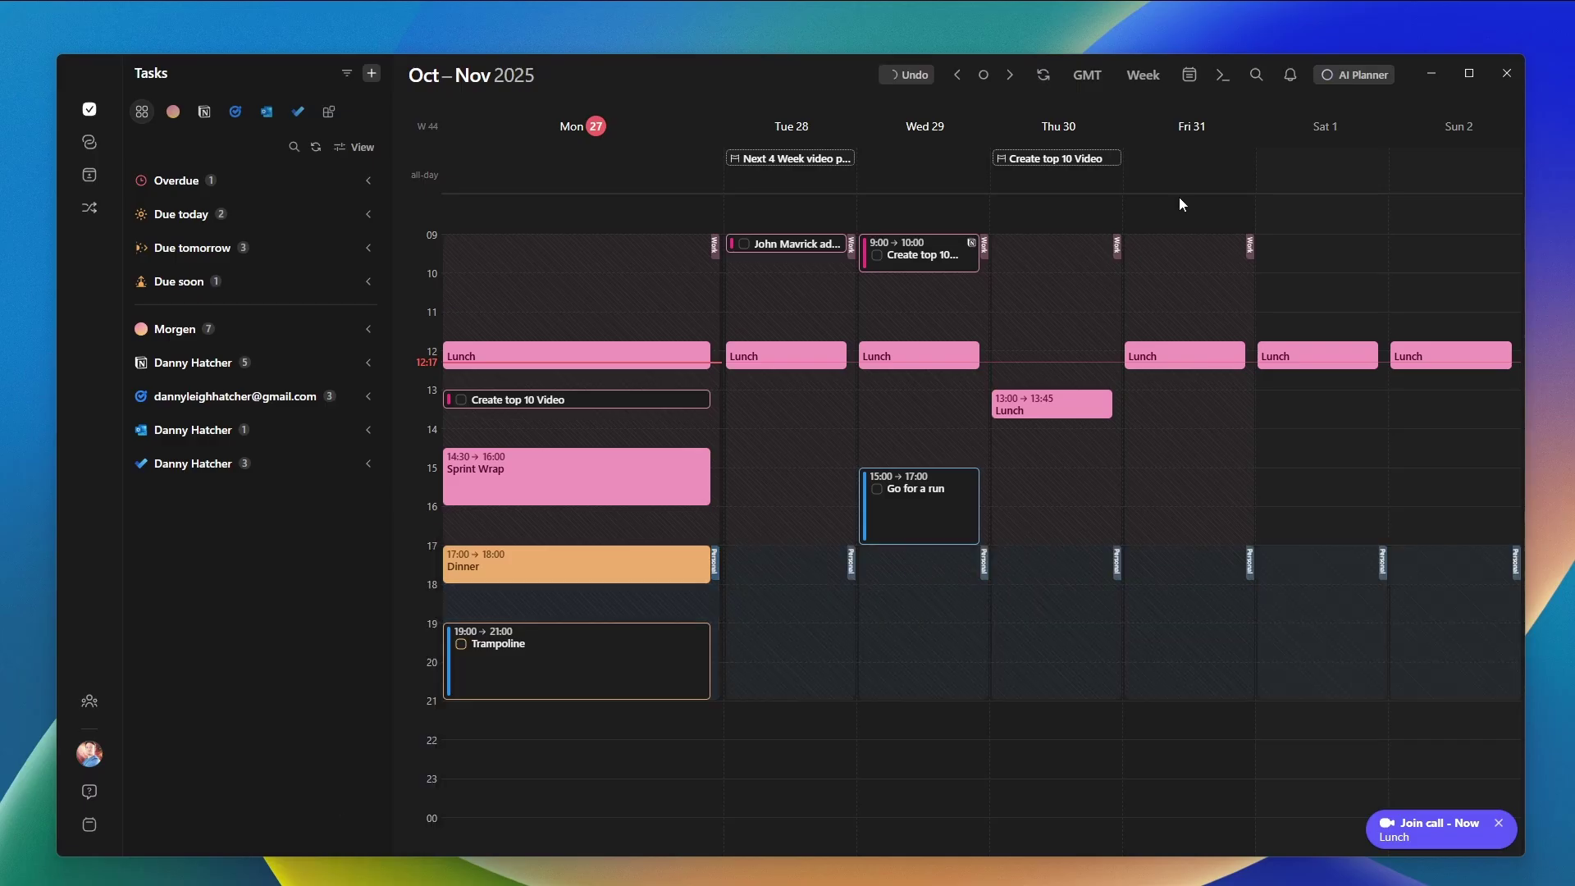
Generate the AI Planner's scheduling preview and ignore Monday's Respond to Discord Community user task.
left_click(1346, 77)
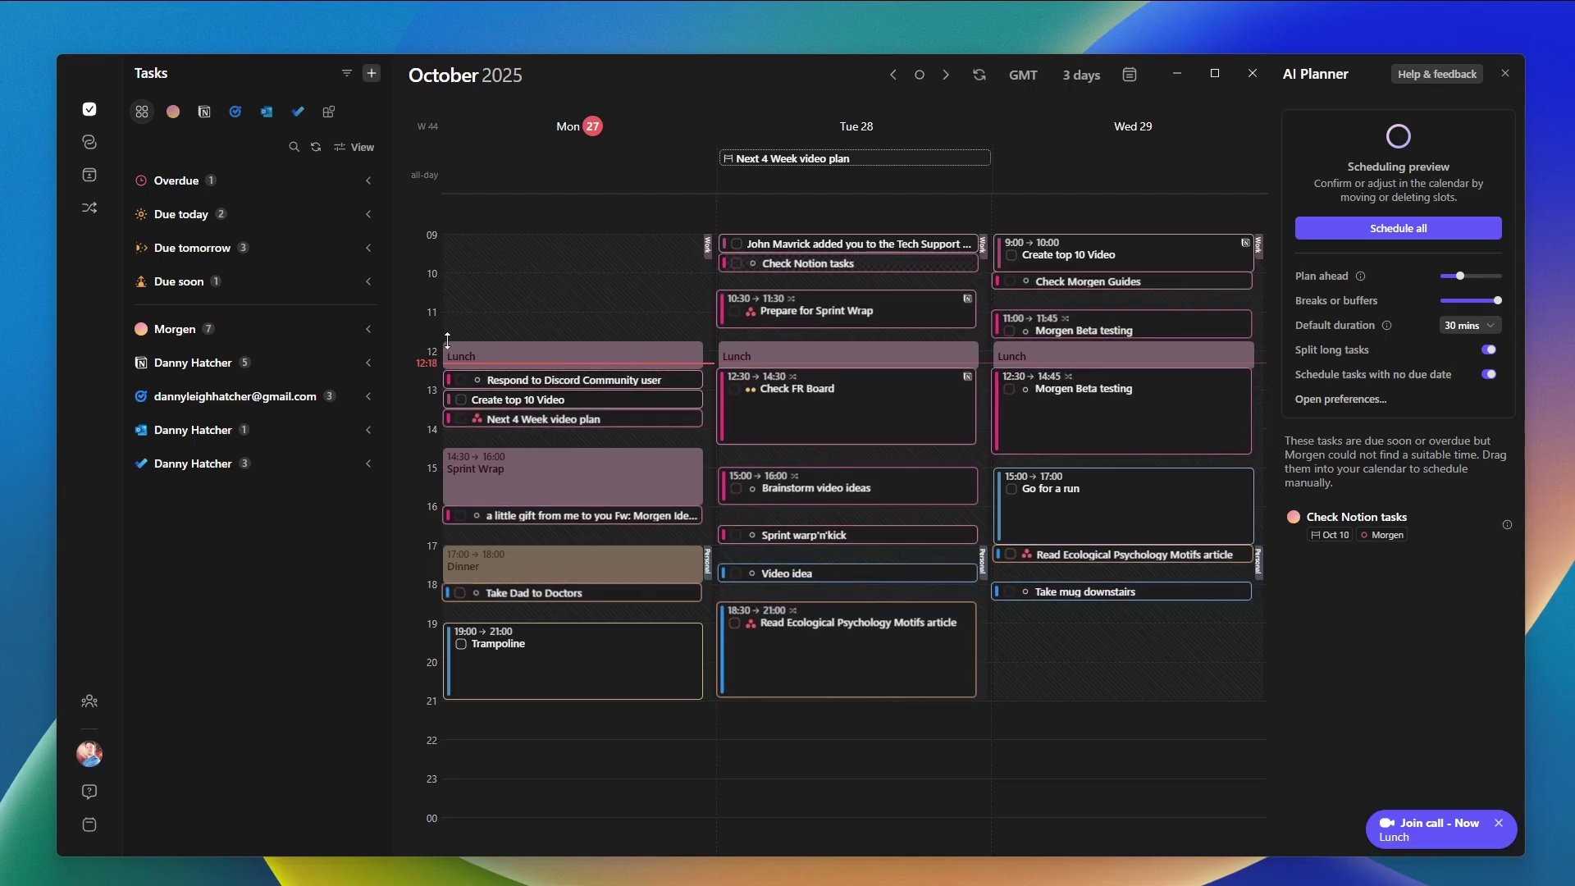
left_click(594, 389)
left_click(637, 401)
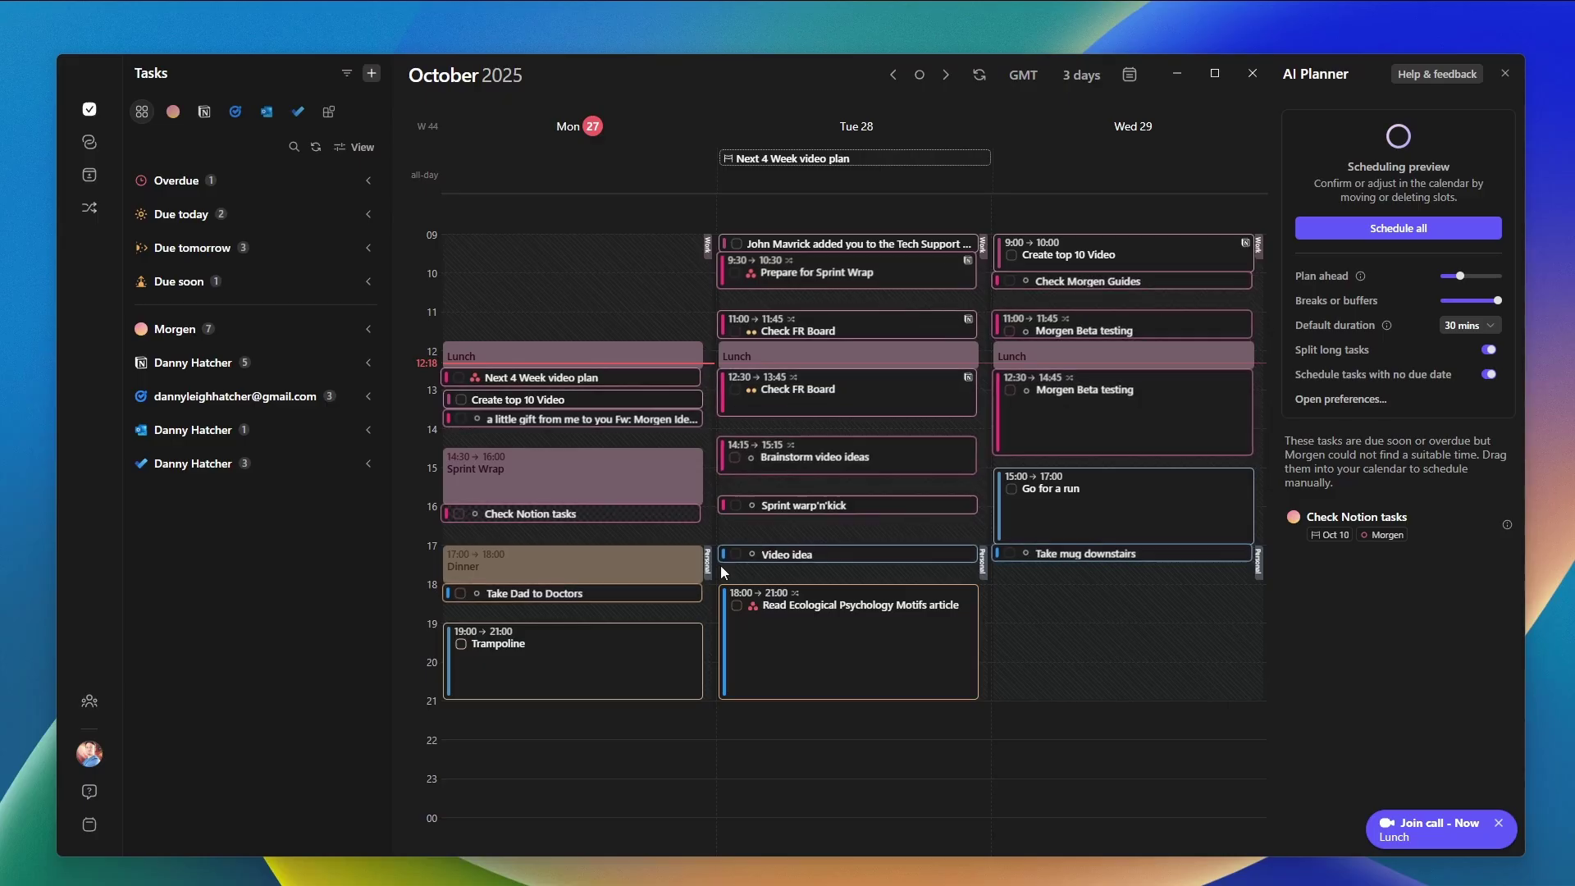
Change the time estimate of Monday's Next 4 Week video plan task to 1 hour in the scheduling preview.
left_click(528, 386)
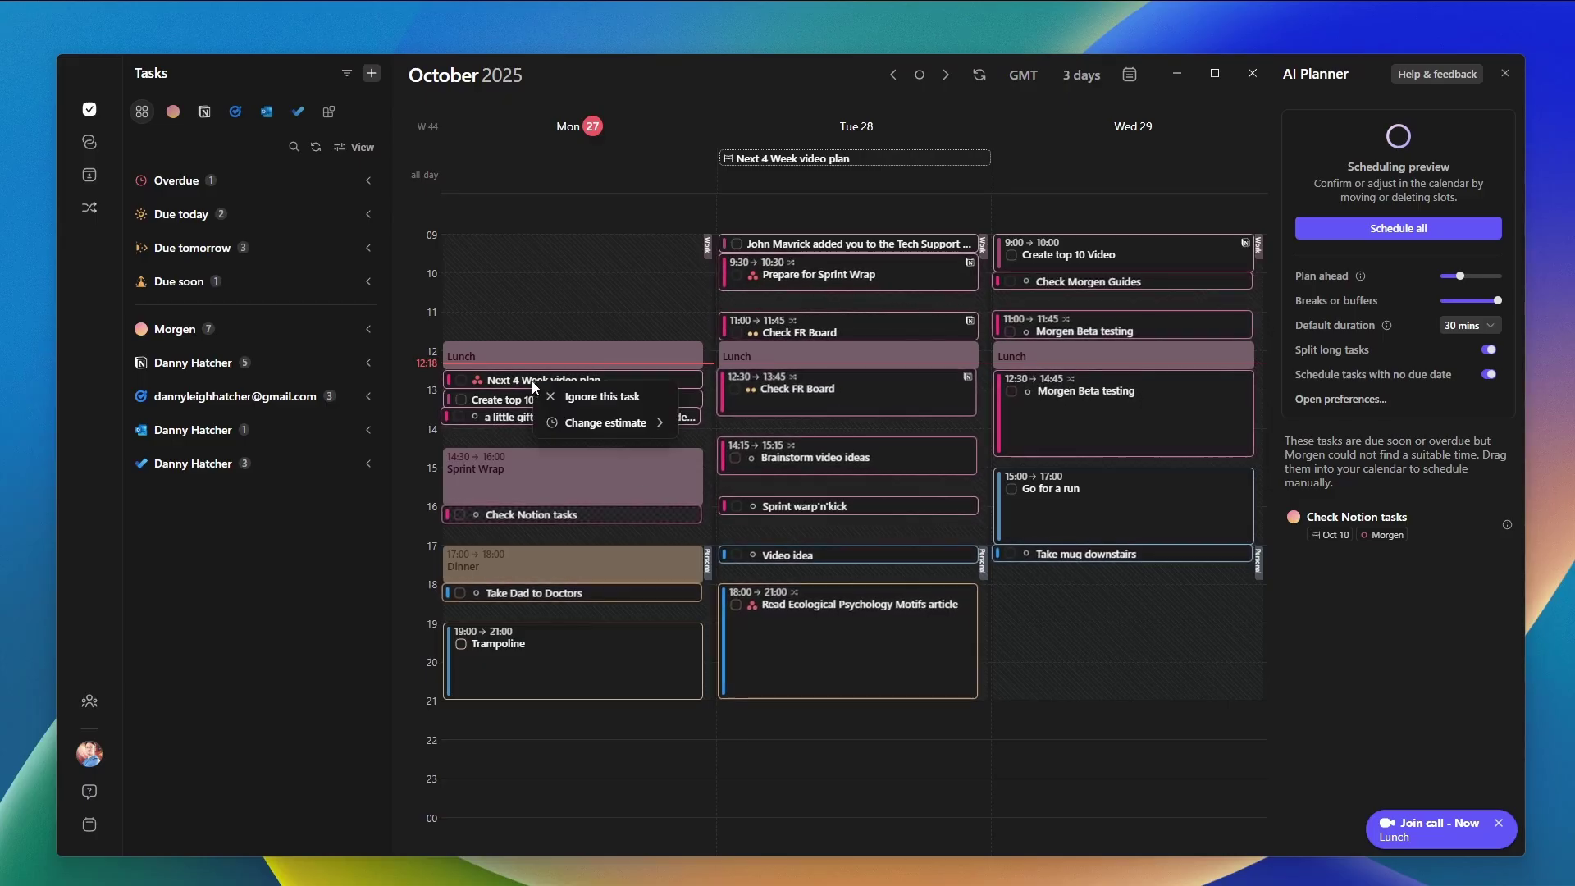
mouse_move(612, 425)
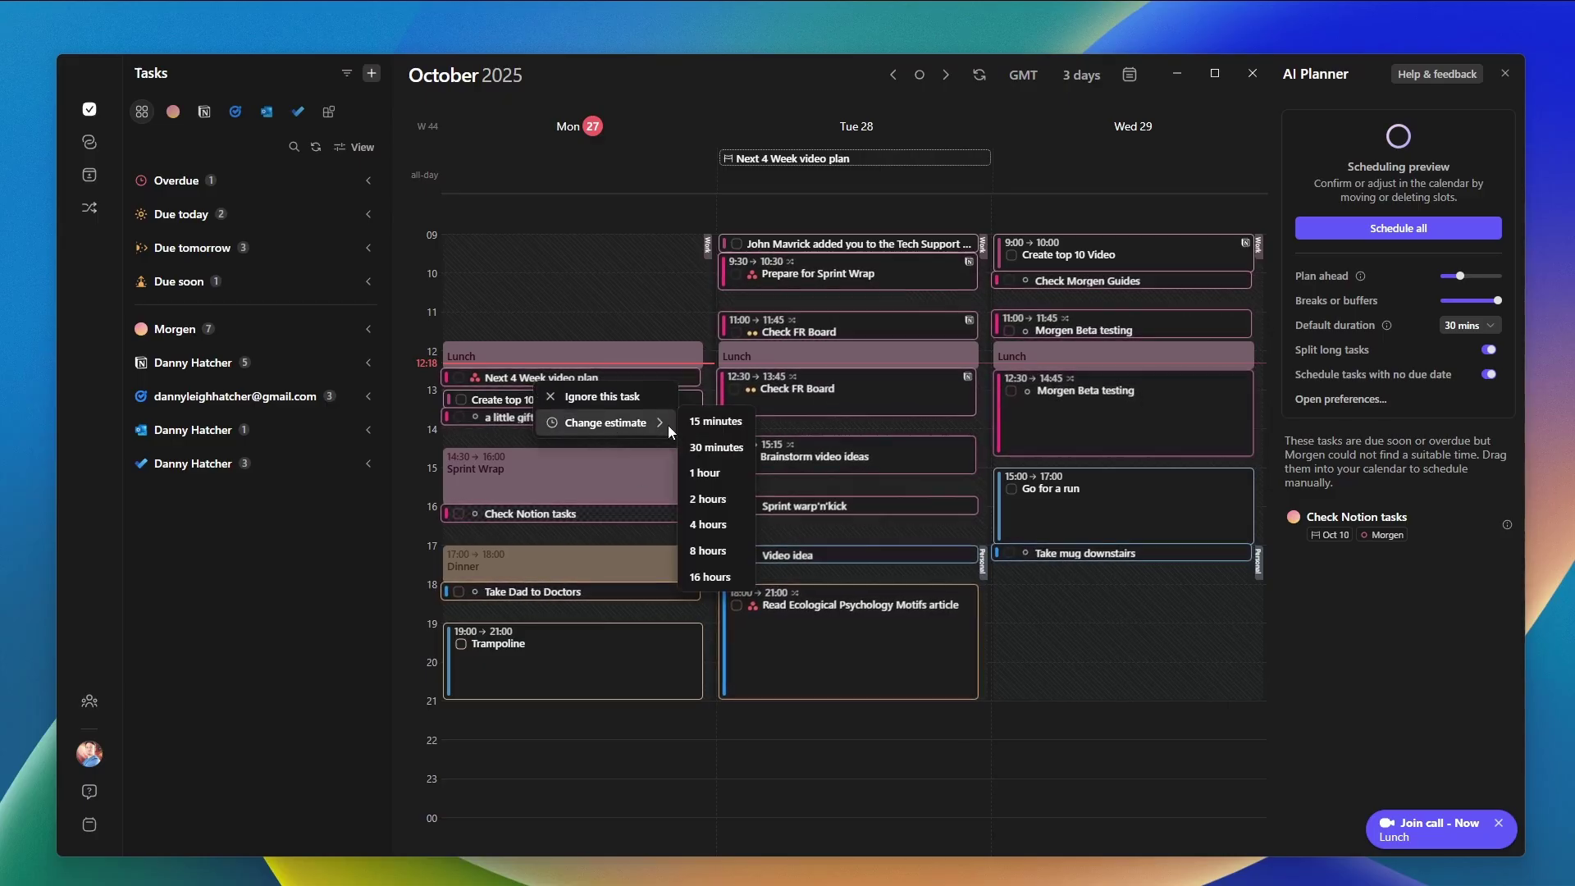
left_click(710, 470)
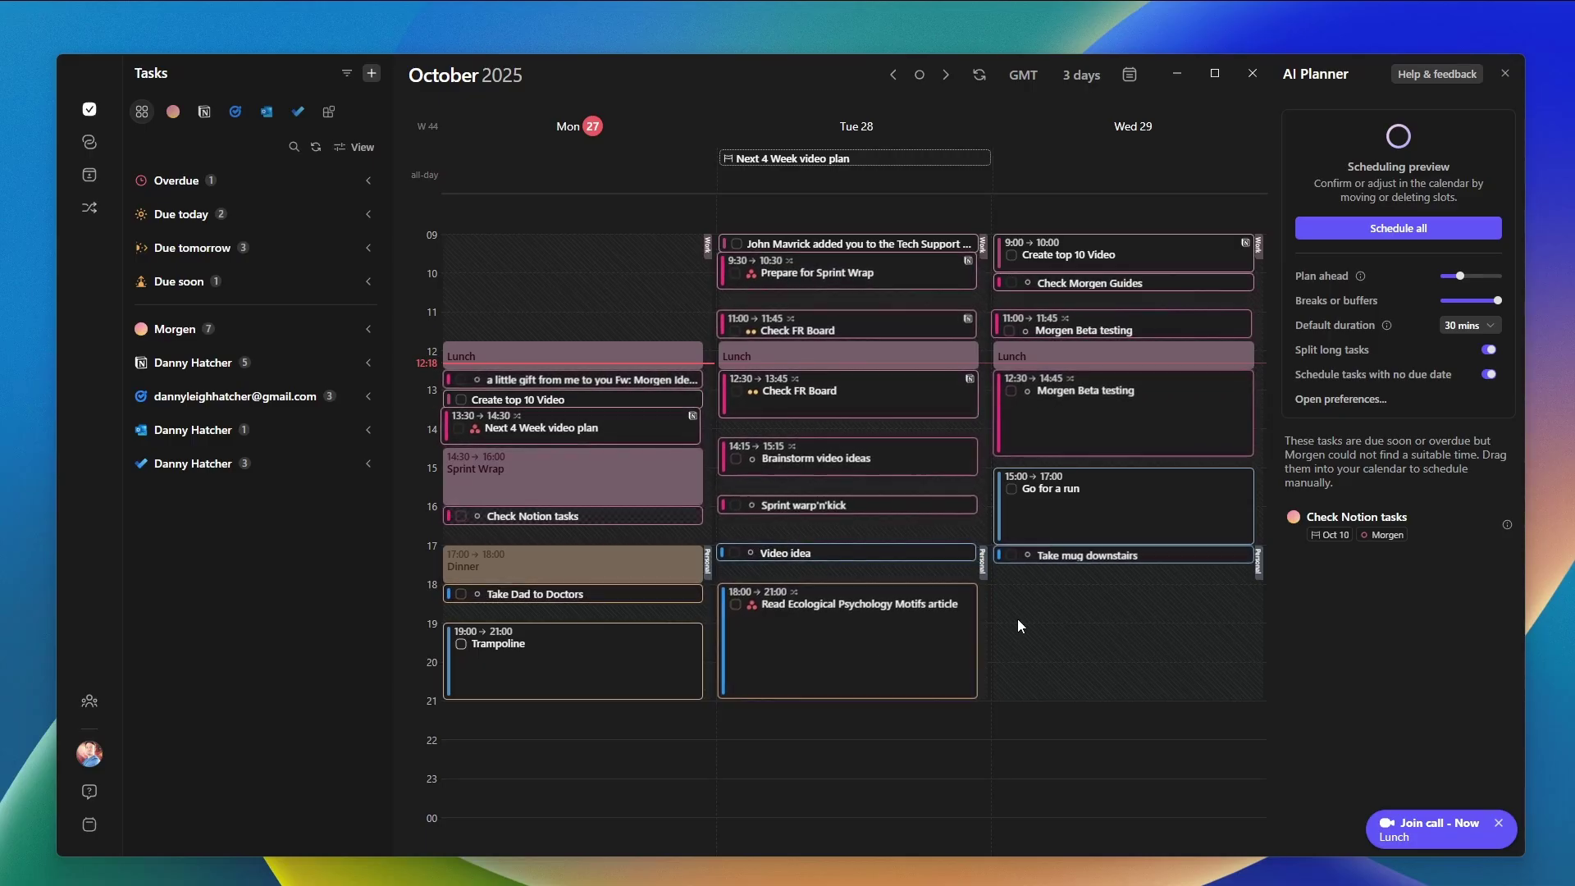
Schedule the overdue Check Notion tasks item on Monday 27 at about 13:30 with its due date updated to today, and accept the whole plan.
left_click(177, 182)
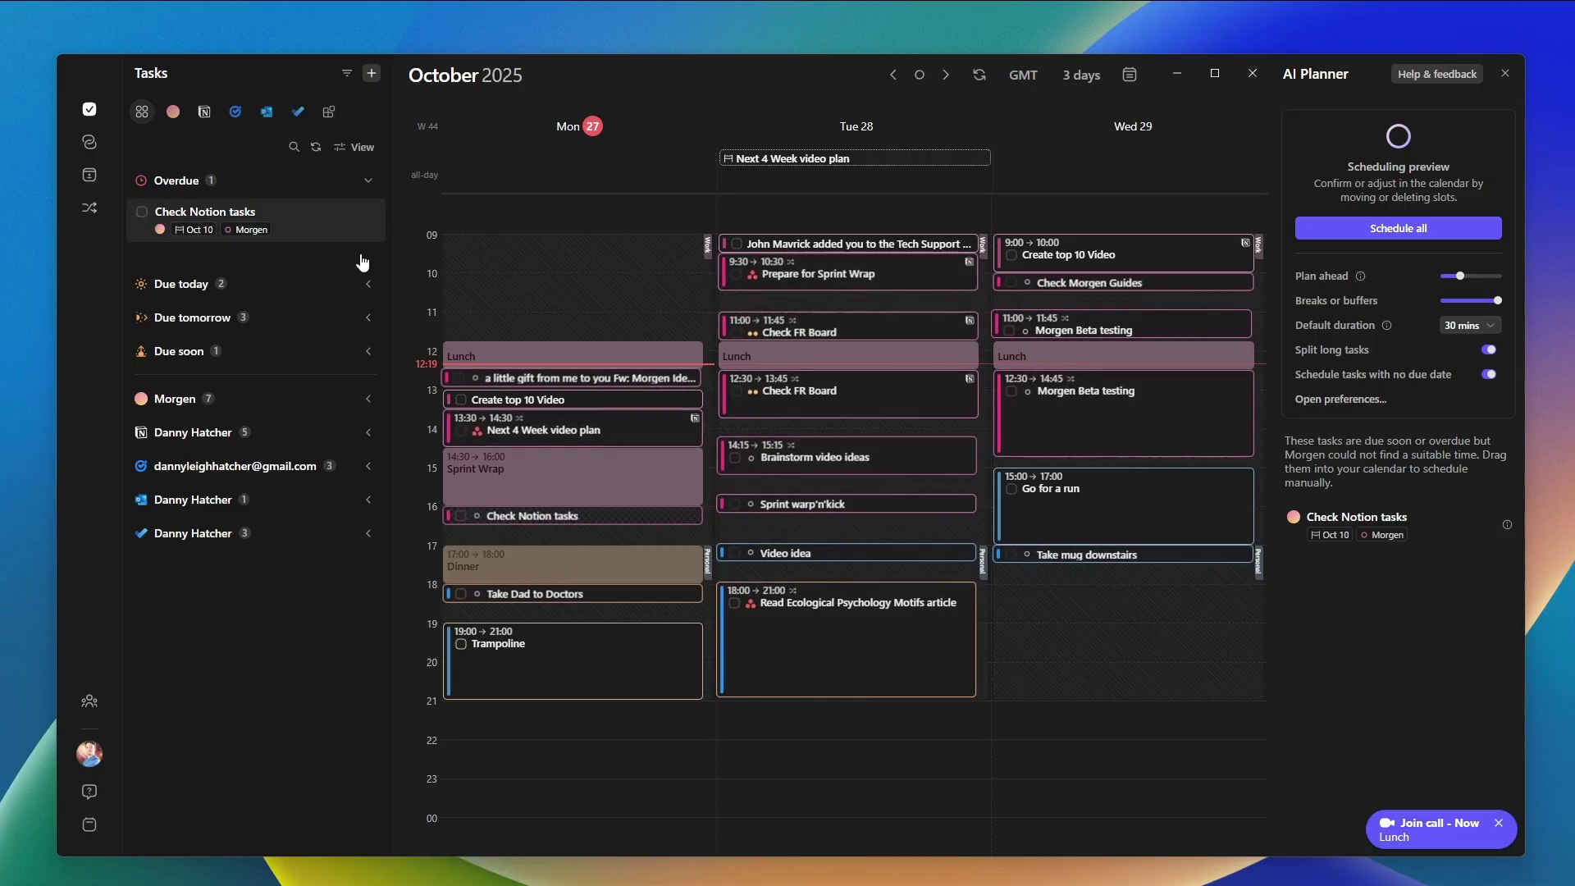
left_click_drag(1373, 525, 555, 427)
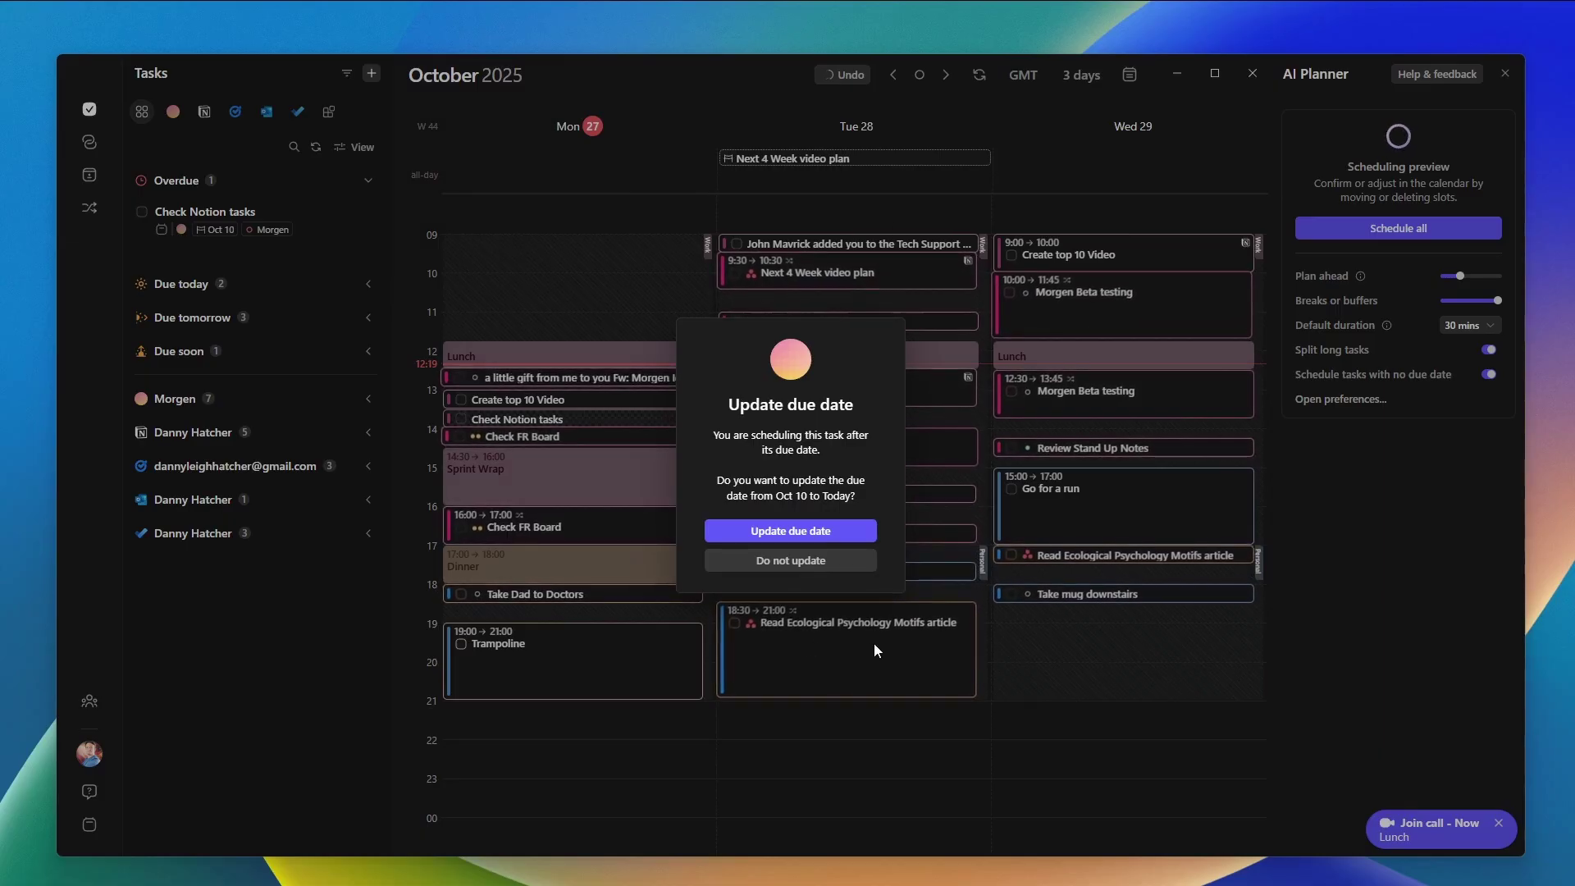
left_click(818, 533)
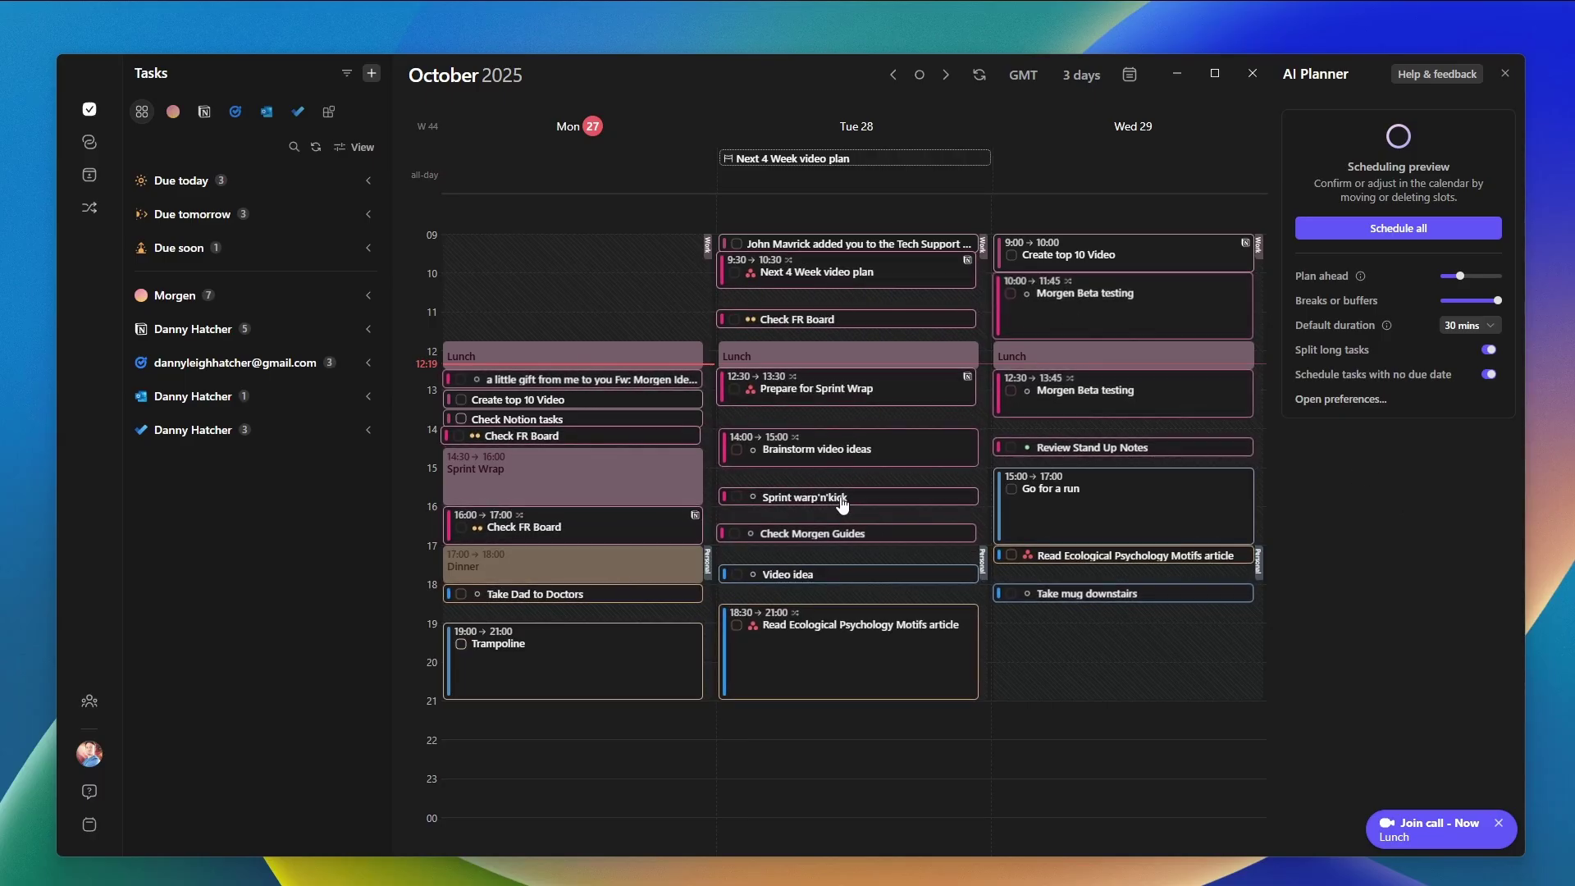
left_click(1404, 233)
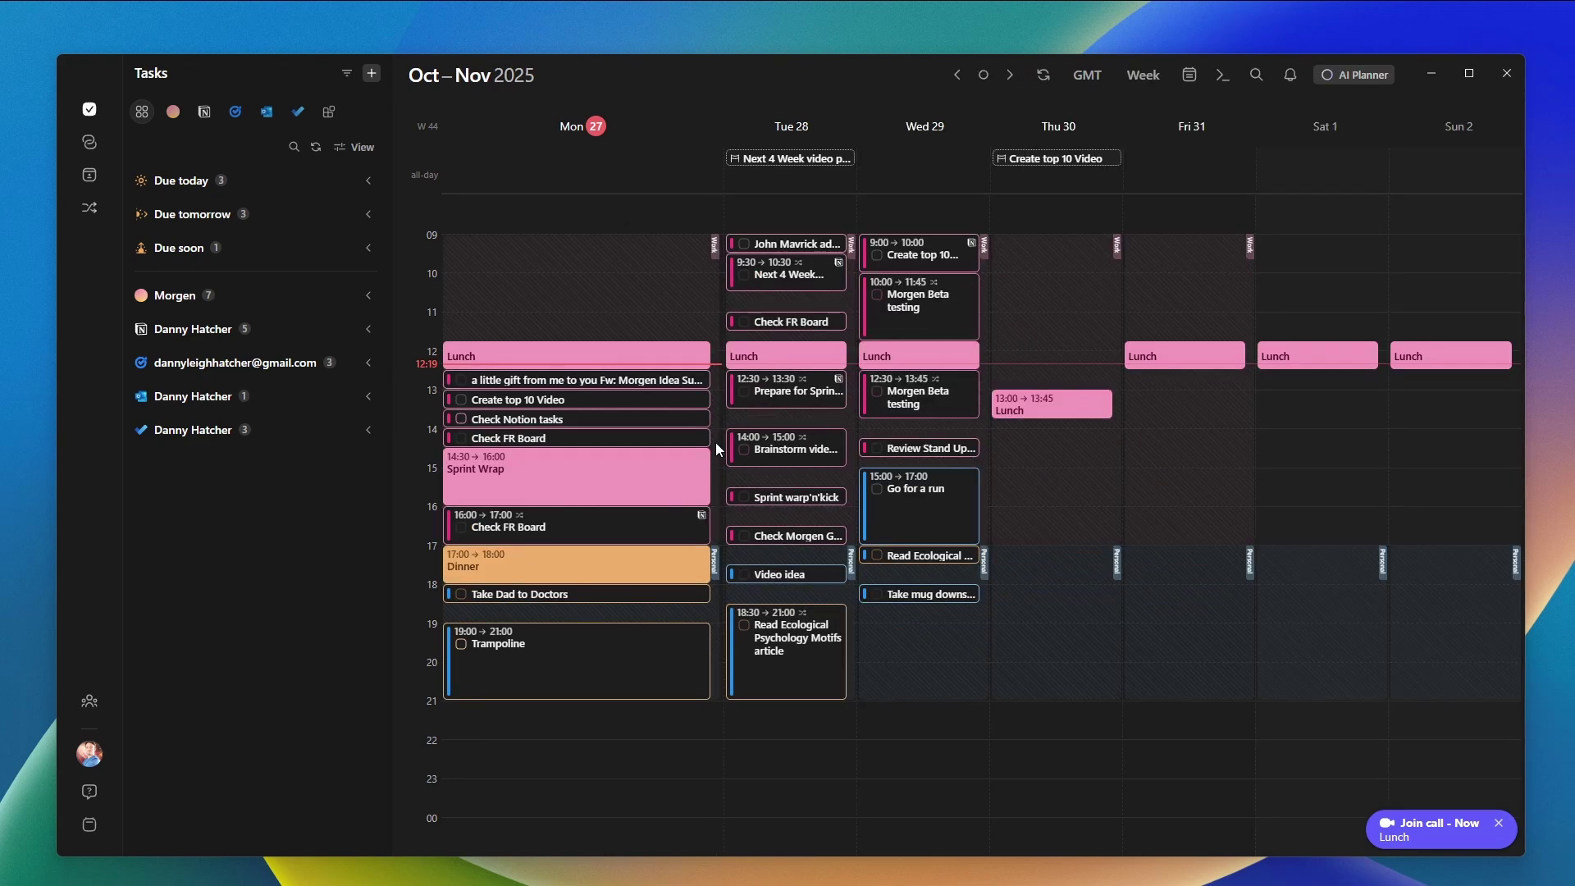
Create an event titled Emergency Meeting on Monday 27 from 12:30 to 14:30.
left_click_drag(715, 441, 715, 382)
type("Emergency Meeting")
left_click(406, 736)
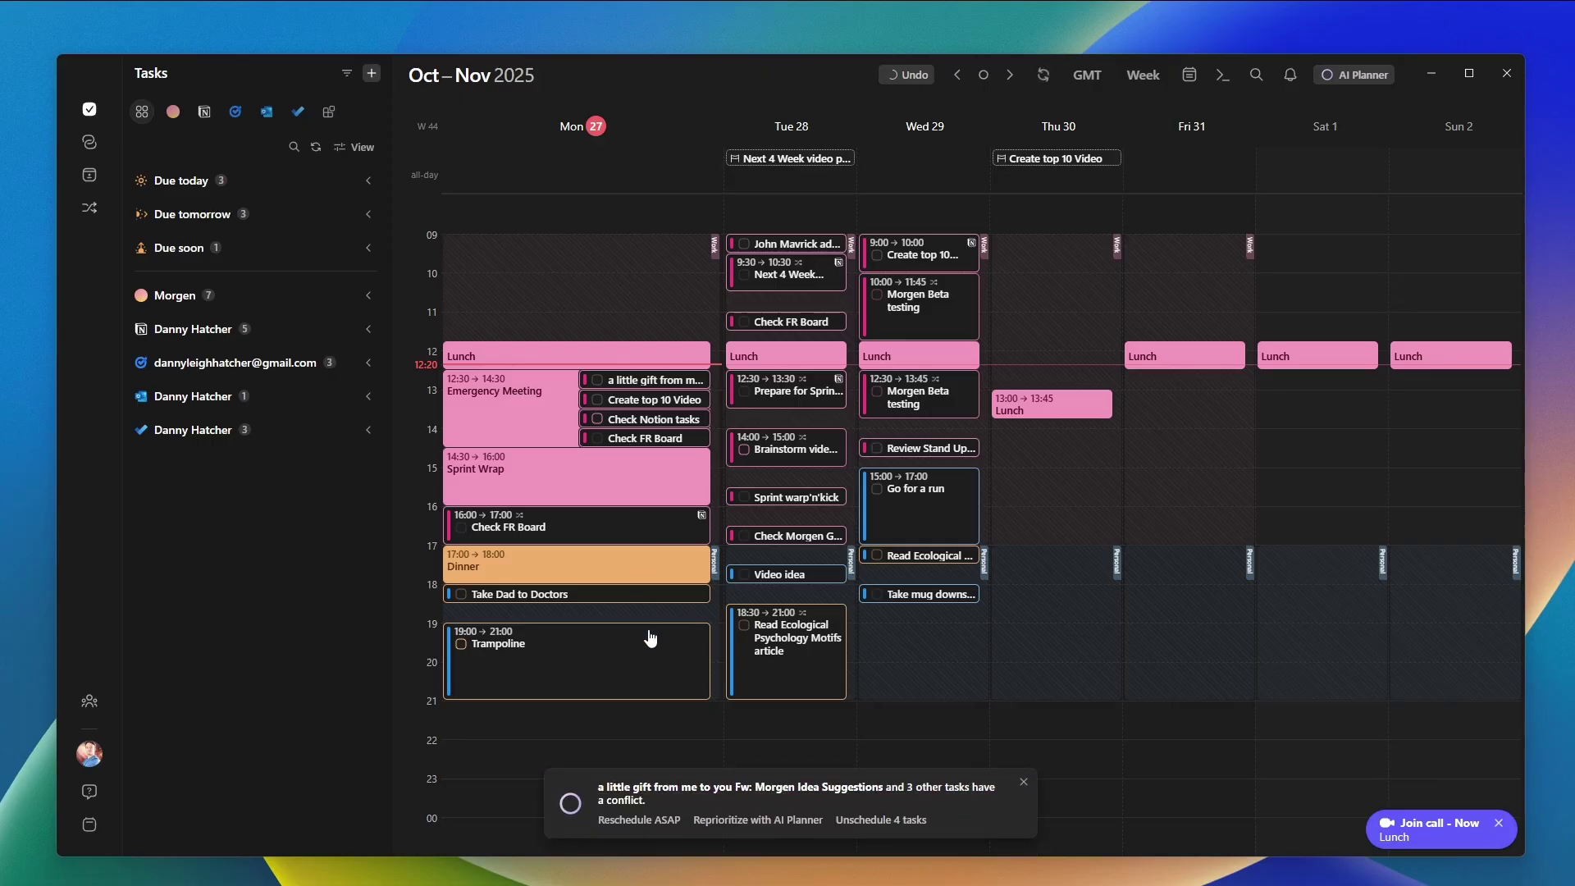
Try rescheduling the tasks that conflict with Monday's Emergency Meeting ASAP, and reprioritize them with AI Planner instead.
left_click(642, 820)
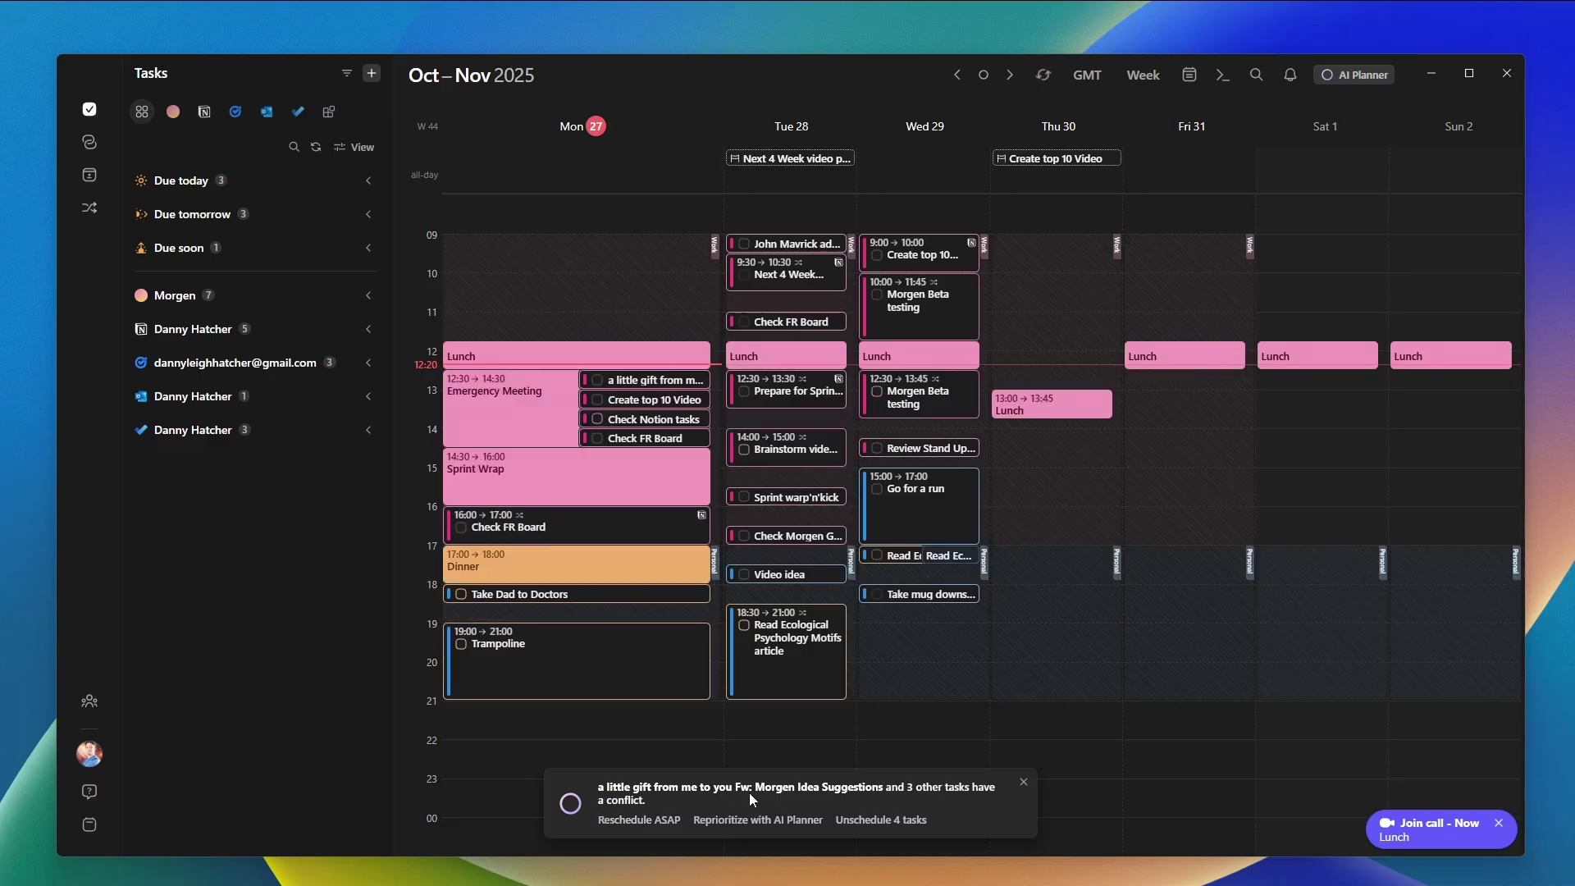
left_click(775, 820)
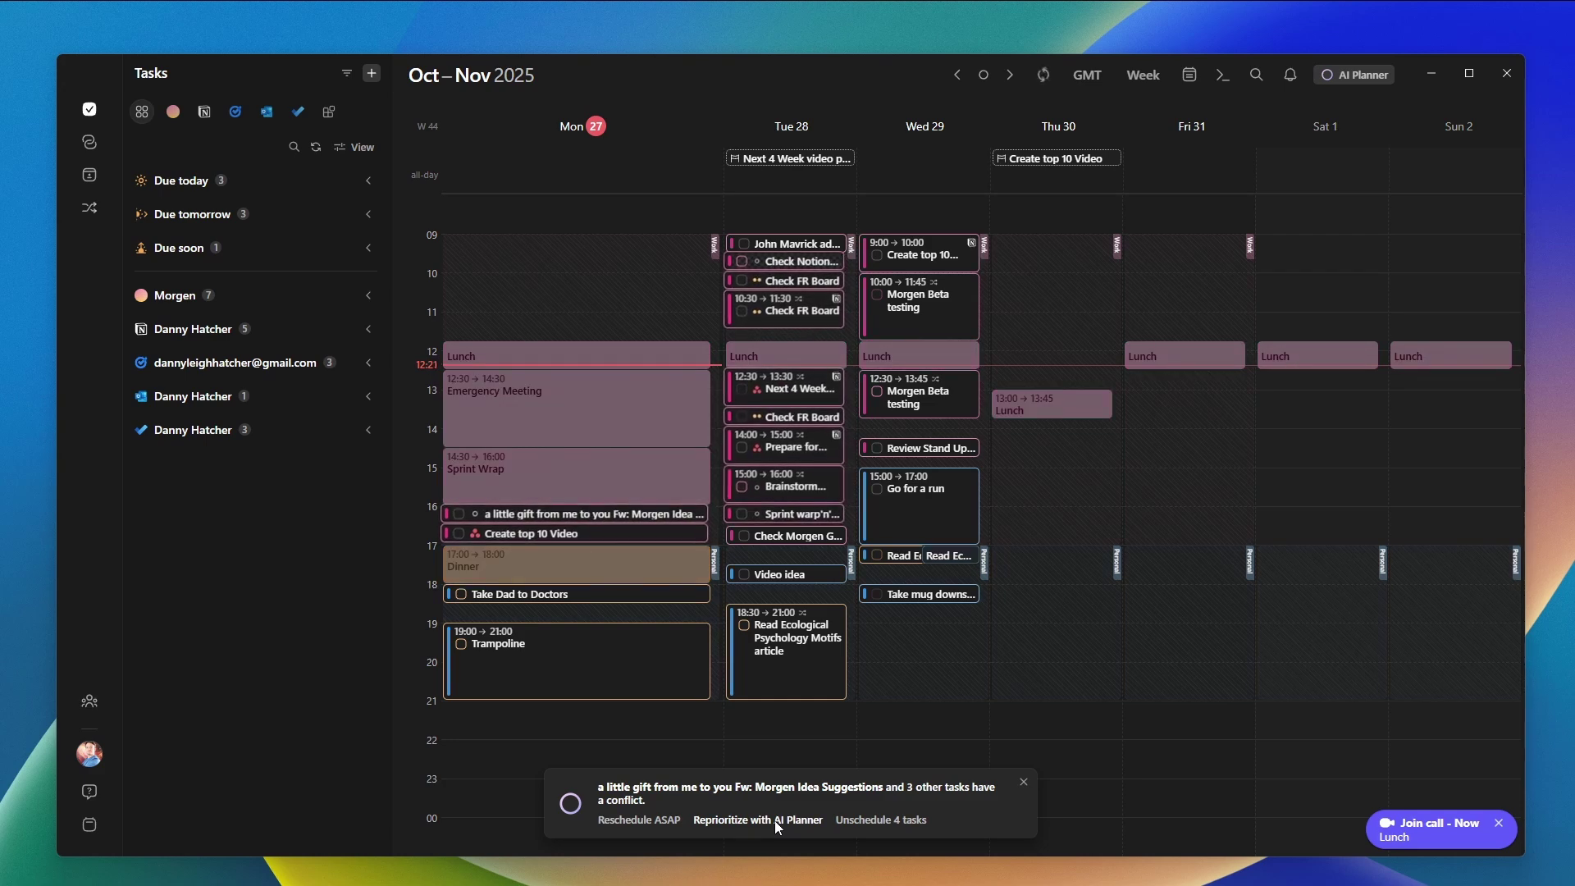